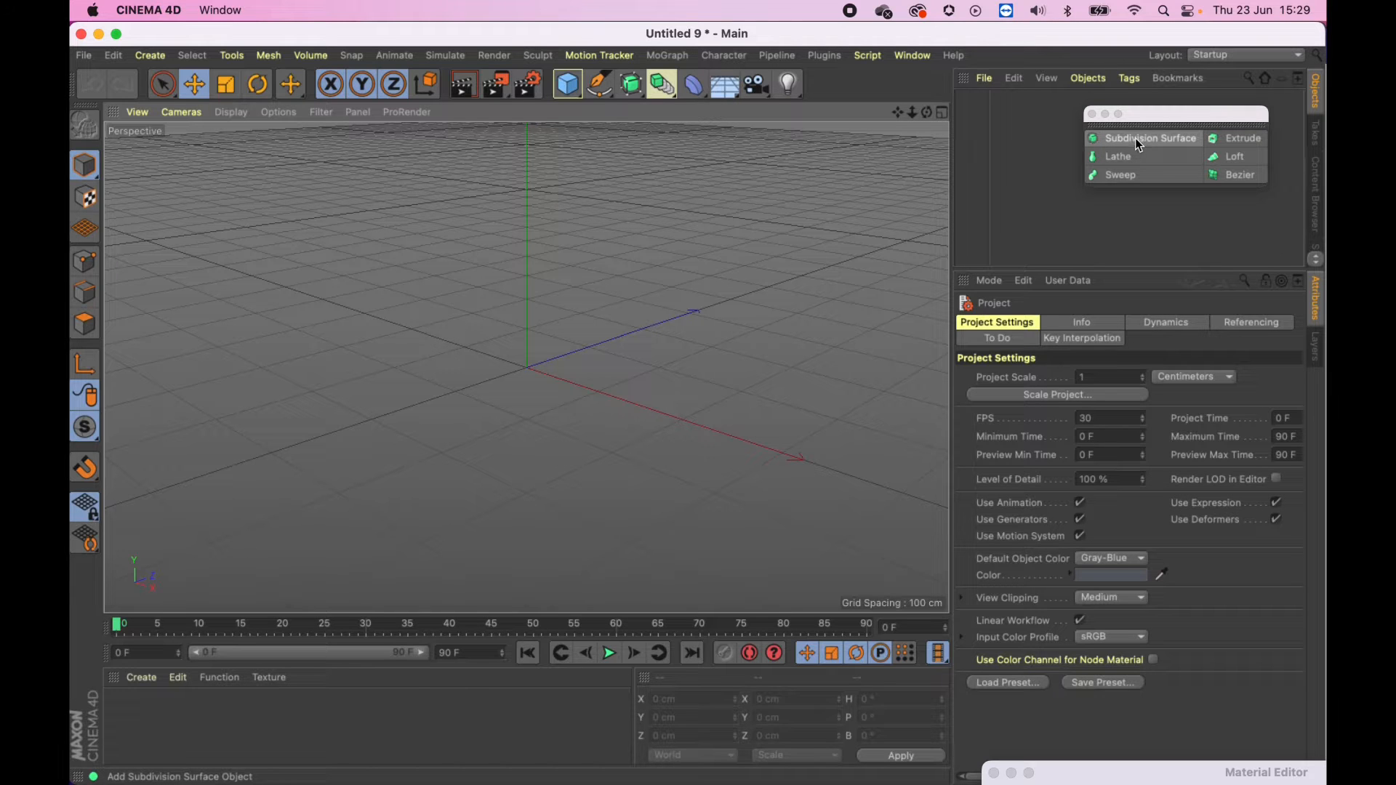
Step: Add a cube primitive to the empty scene
click(567, 84)
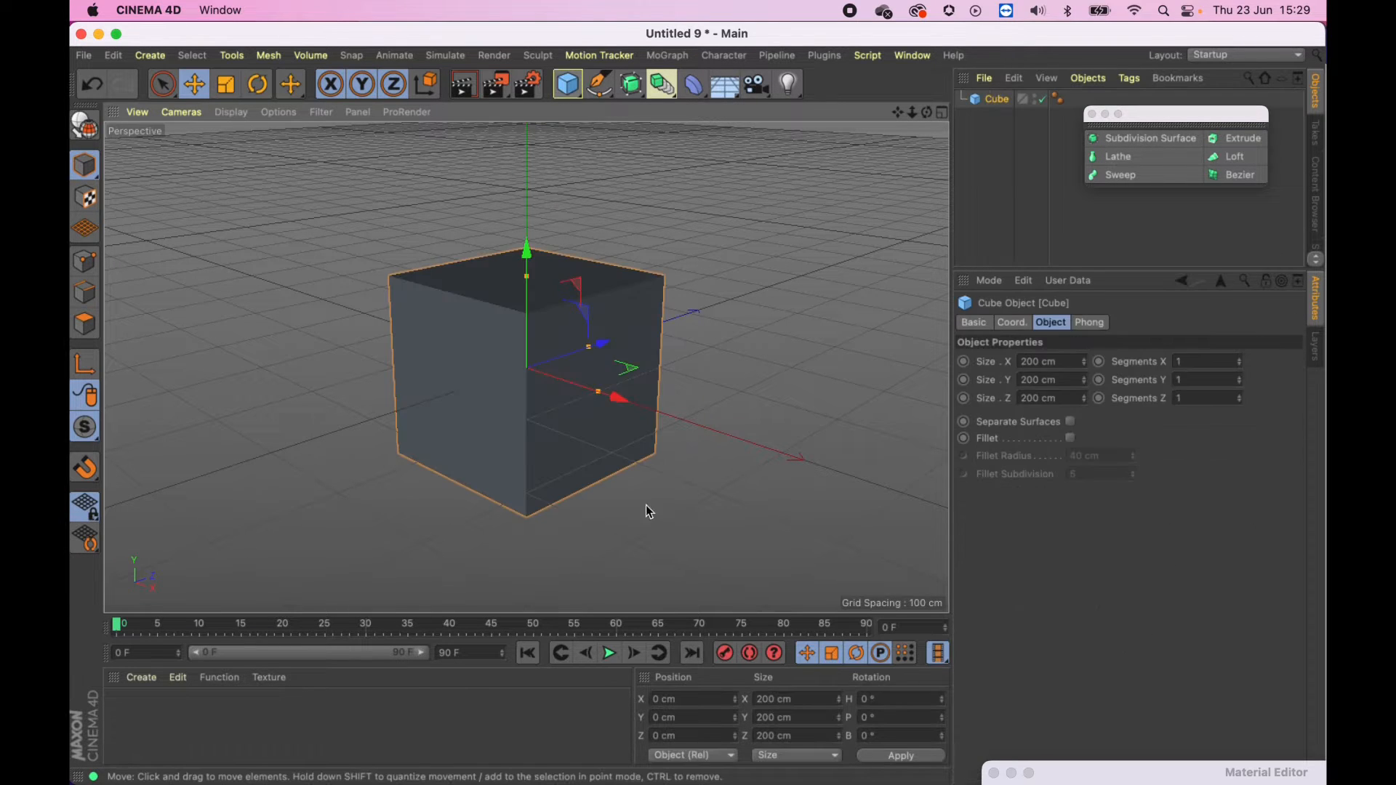
alt+drag(453, 306, 489, 367)
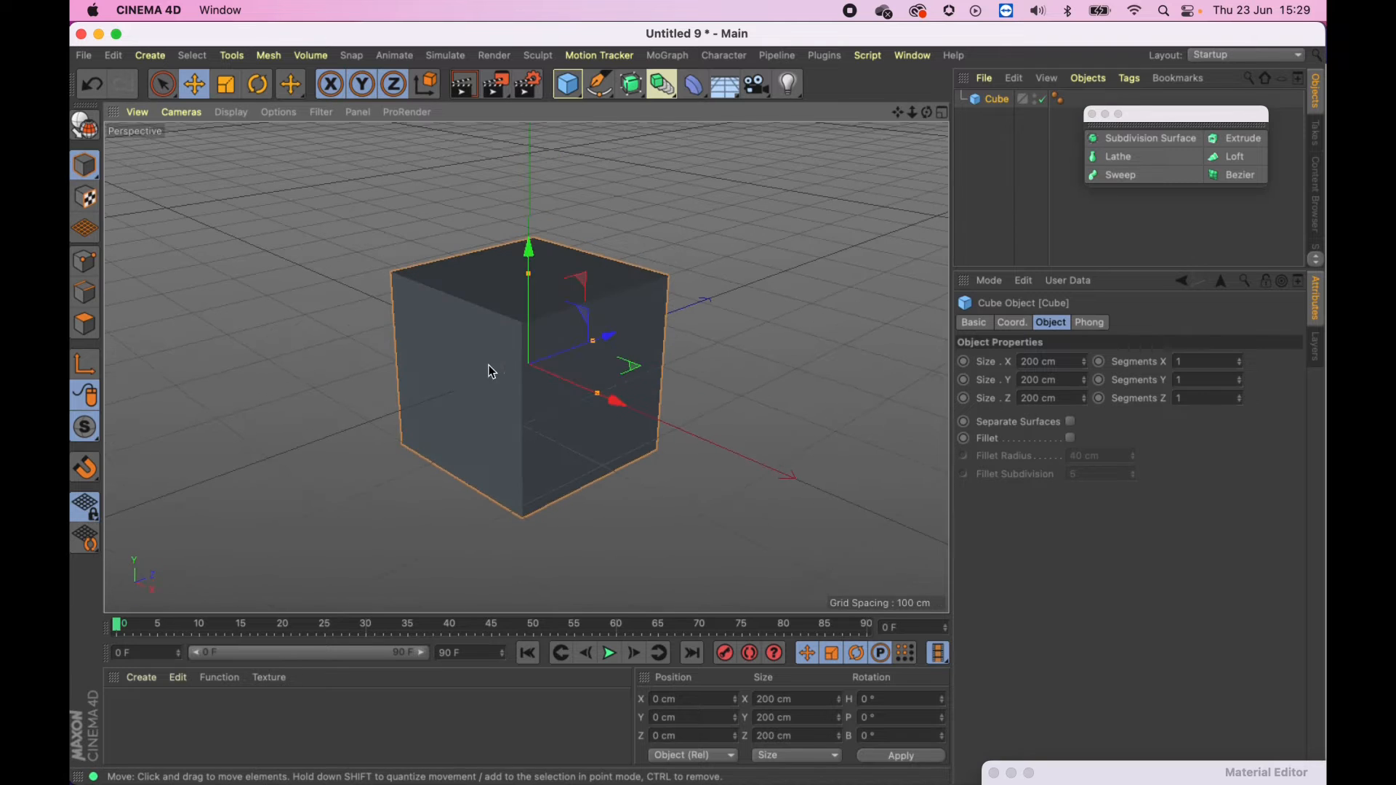
alt+drag(511, 289, 557, 299)
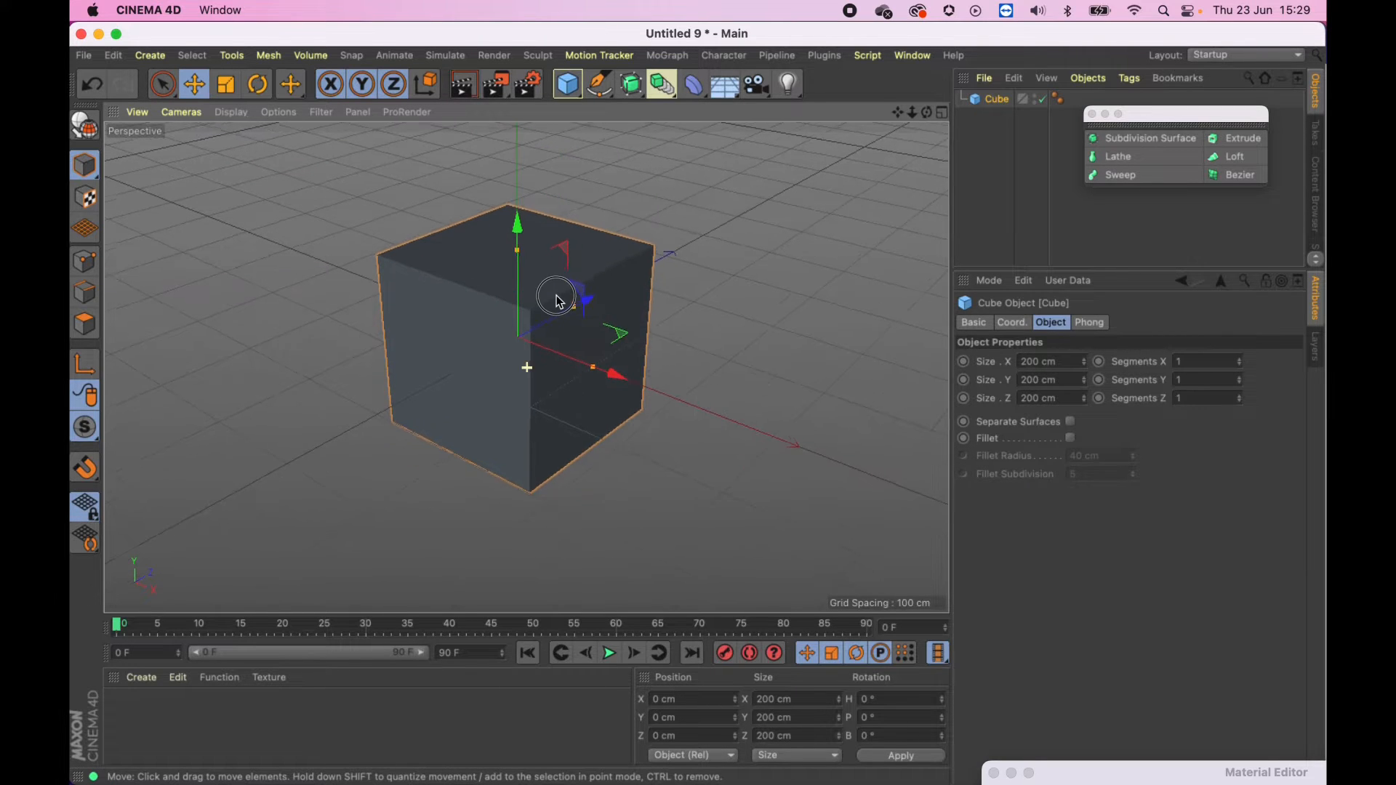
Step: Add a Subdivision Surface generator, make the cube its child and render the view
click(1147, 141)
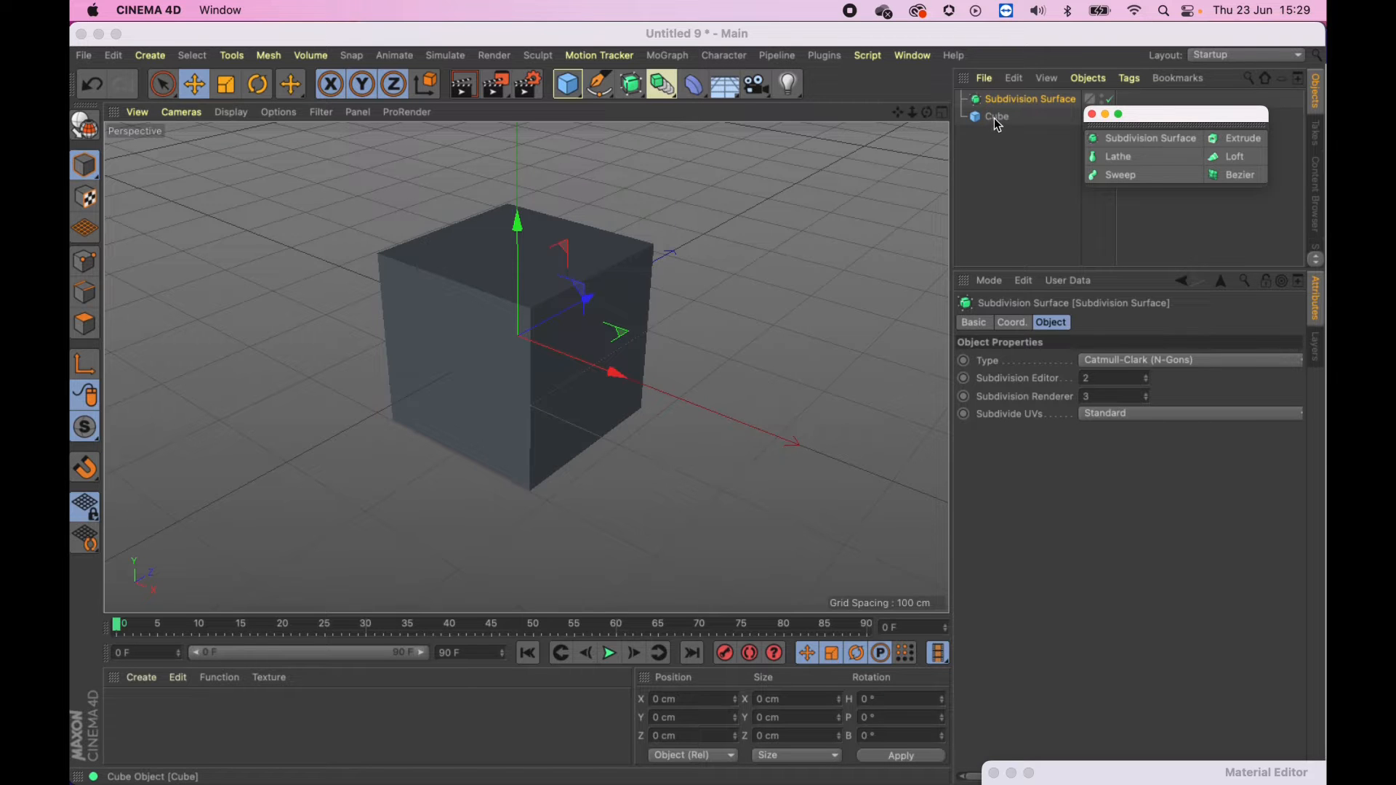
drag(993, 118, 1018, 100)
alt+drag(492, 304, 618, 291)
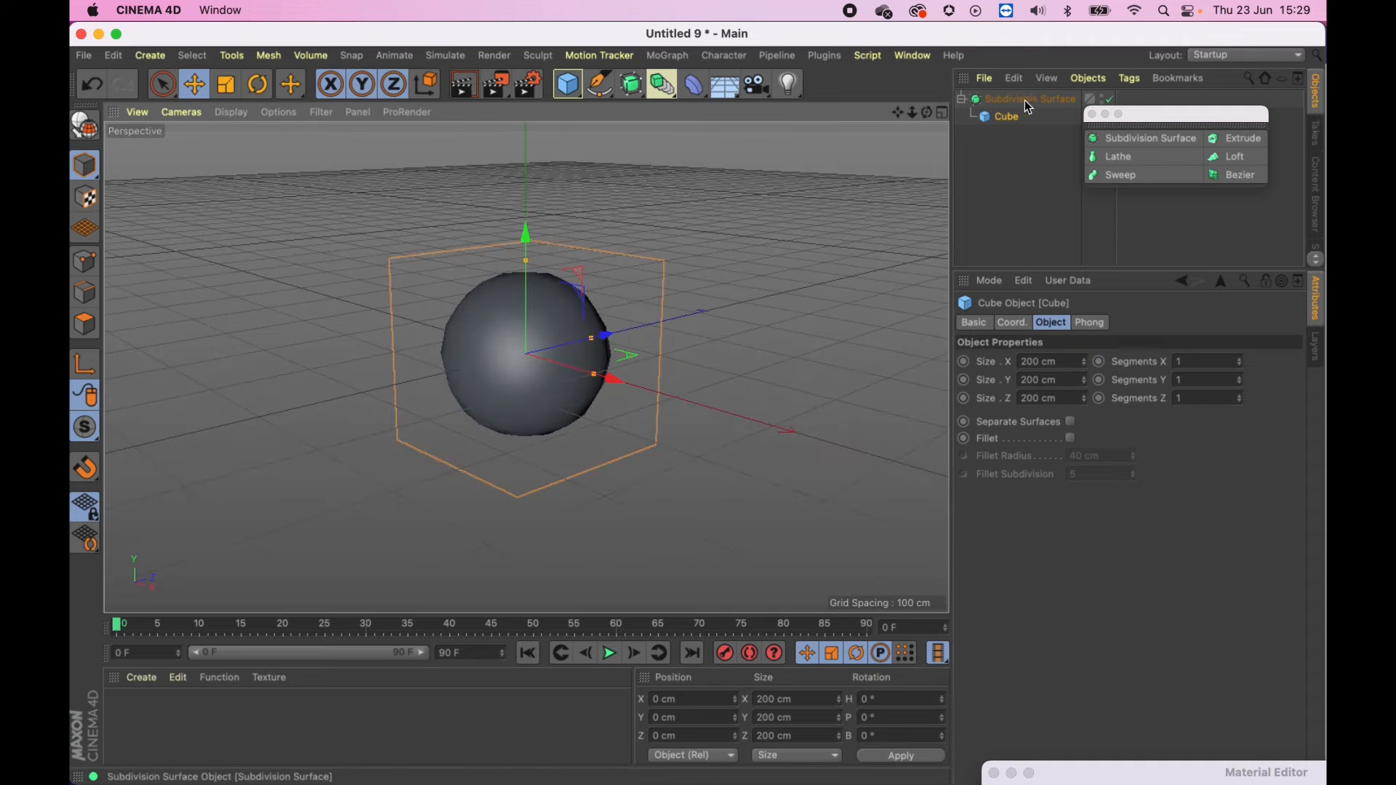
alt+drag(527, 389, 589, 425)
alt+right_drag(489, 356, 538, 360)
alt+middle_drag(527, 367, 573, 388)
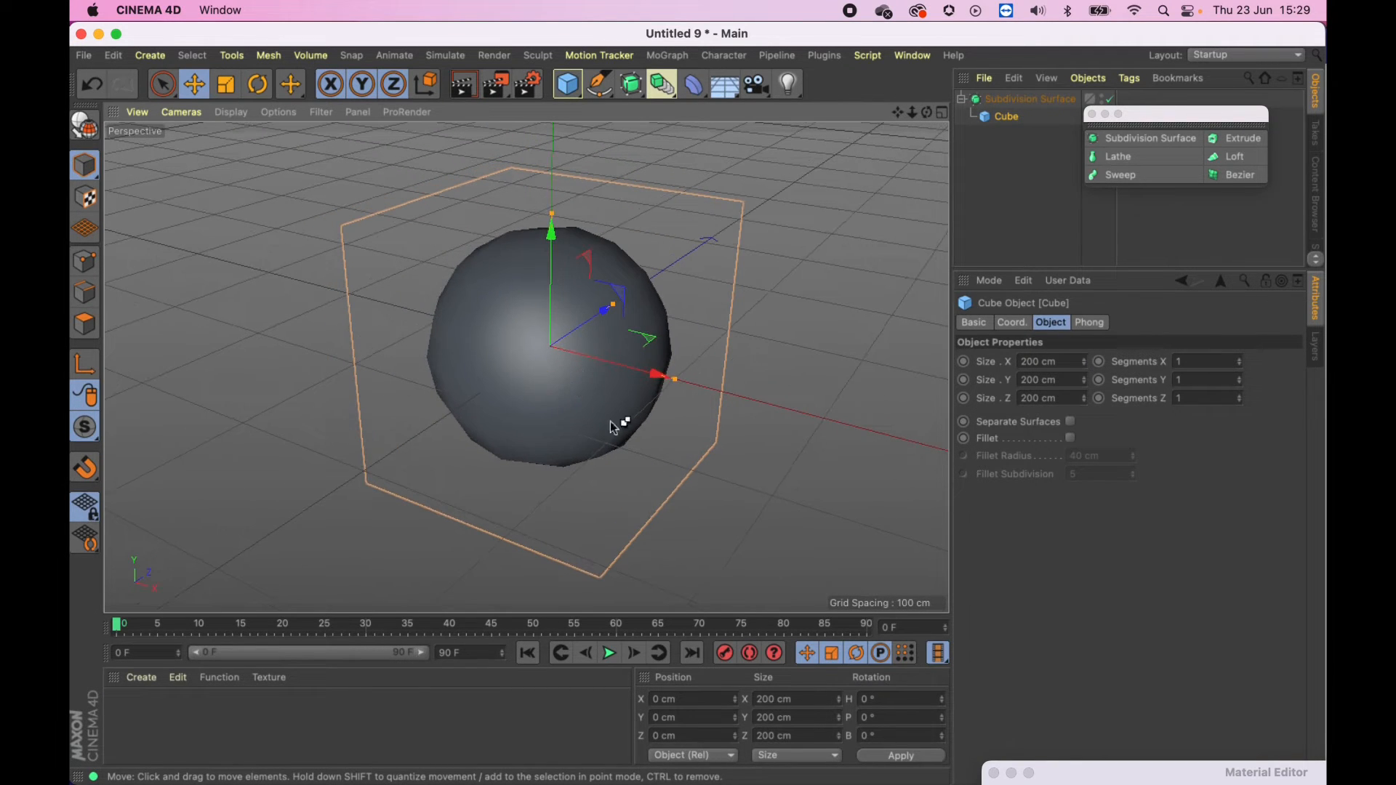
key(super+r)
alt+drag(582, 364, 477, 296)
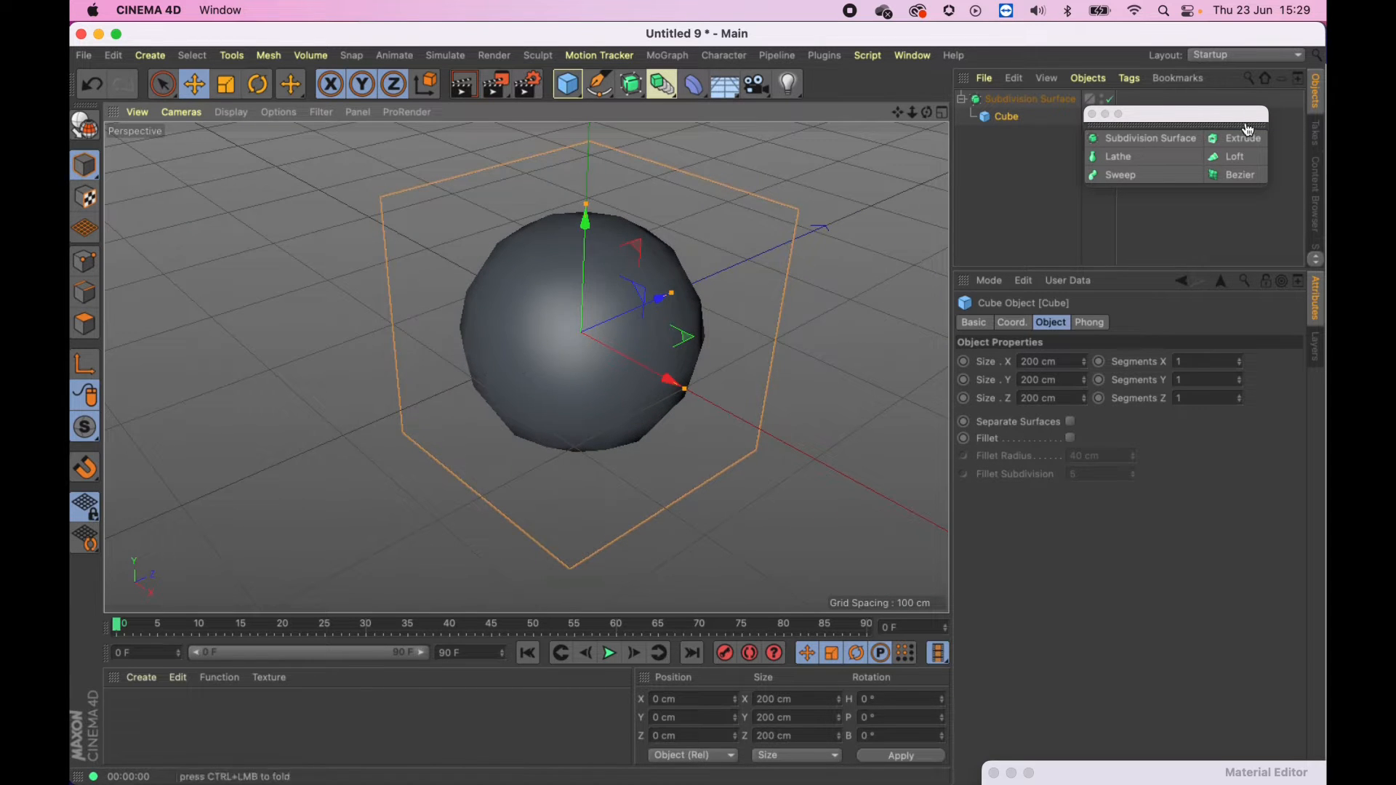
Step: Set the cube's X, Y and Z segments to 3 each, moving the floating generator palette out of the way
drag(1245, 115, 969, 377)
click(1110, 358)
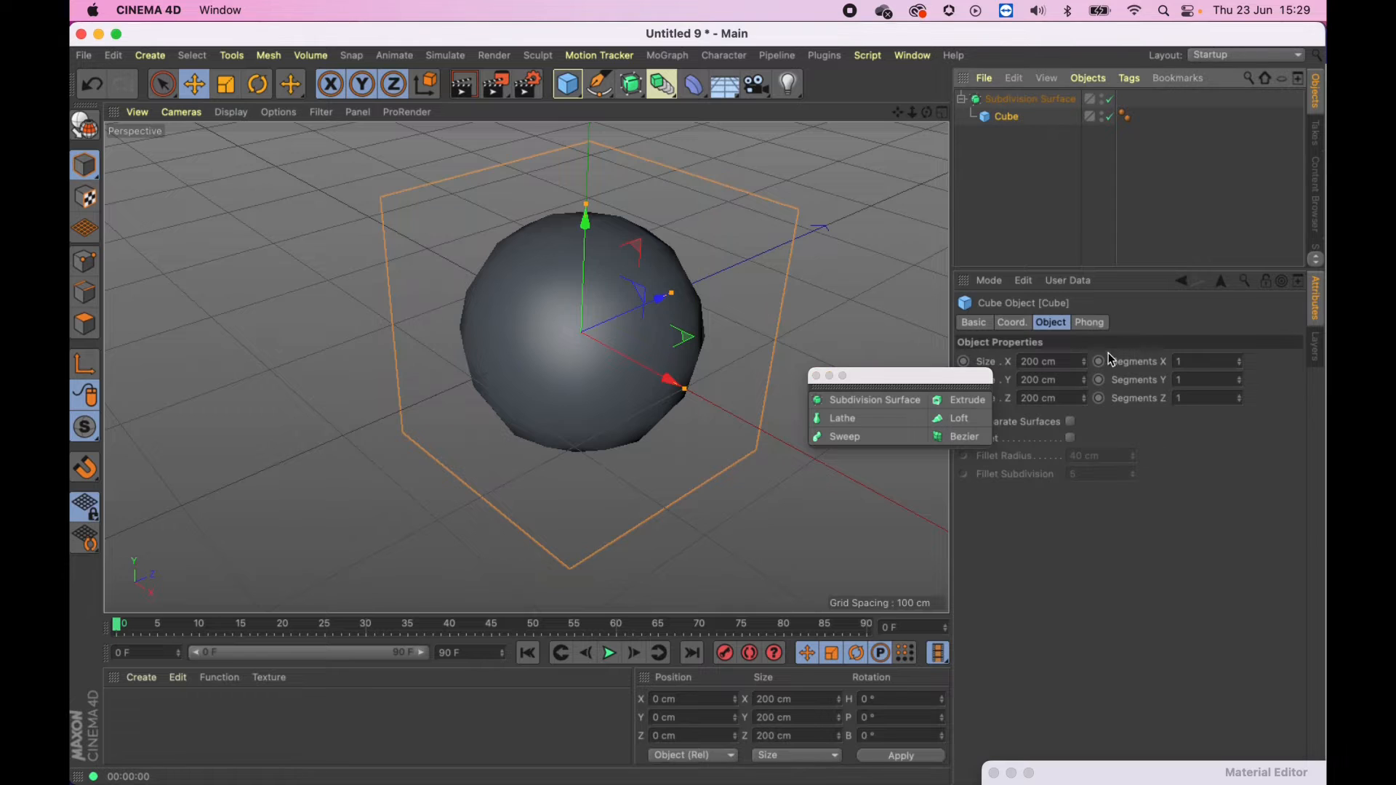
click(1242, 360)
click(1242, 360)
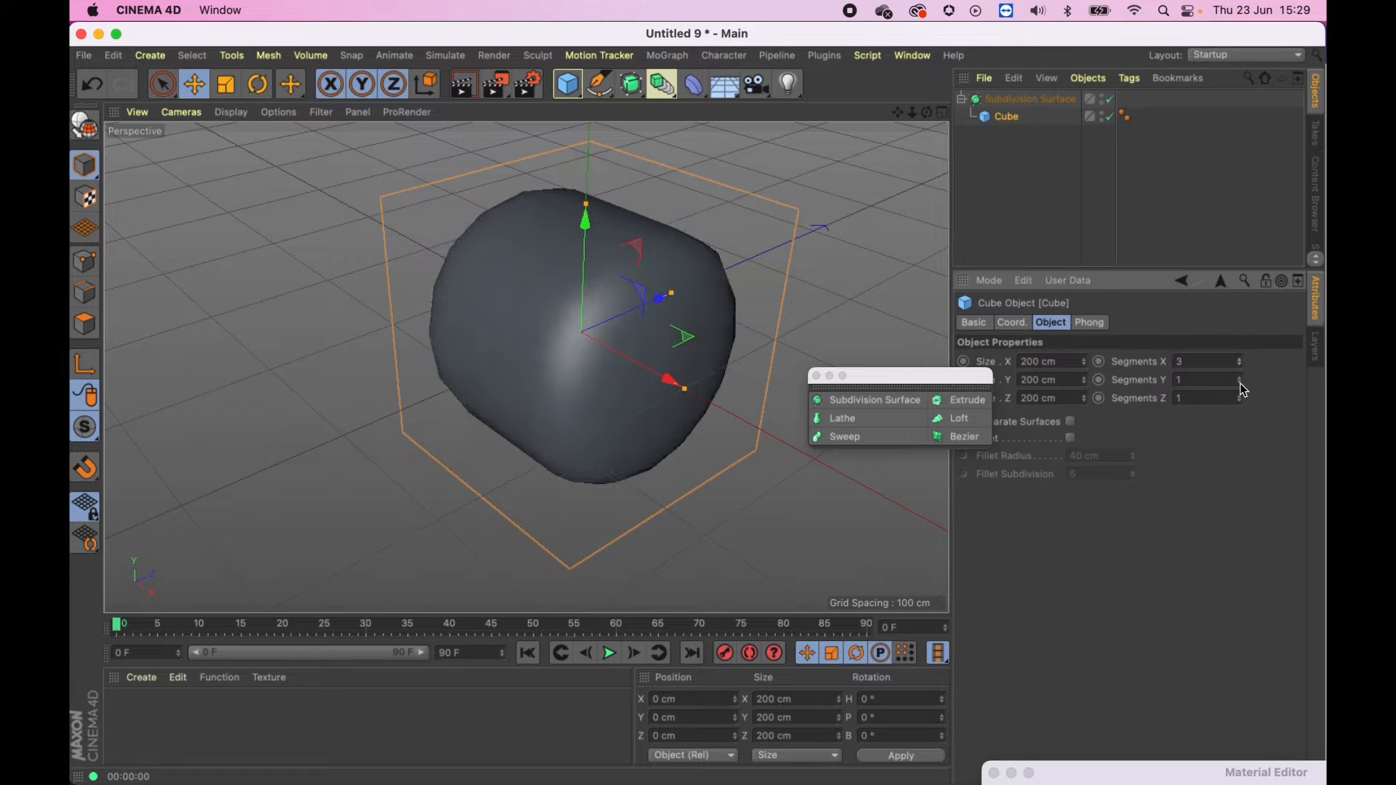
click(1242, 377)
click(1242, 377)
click(1242, 395)
click(1242, 395)
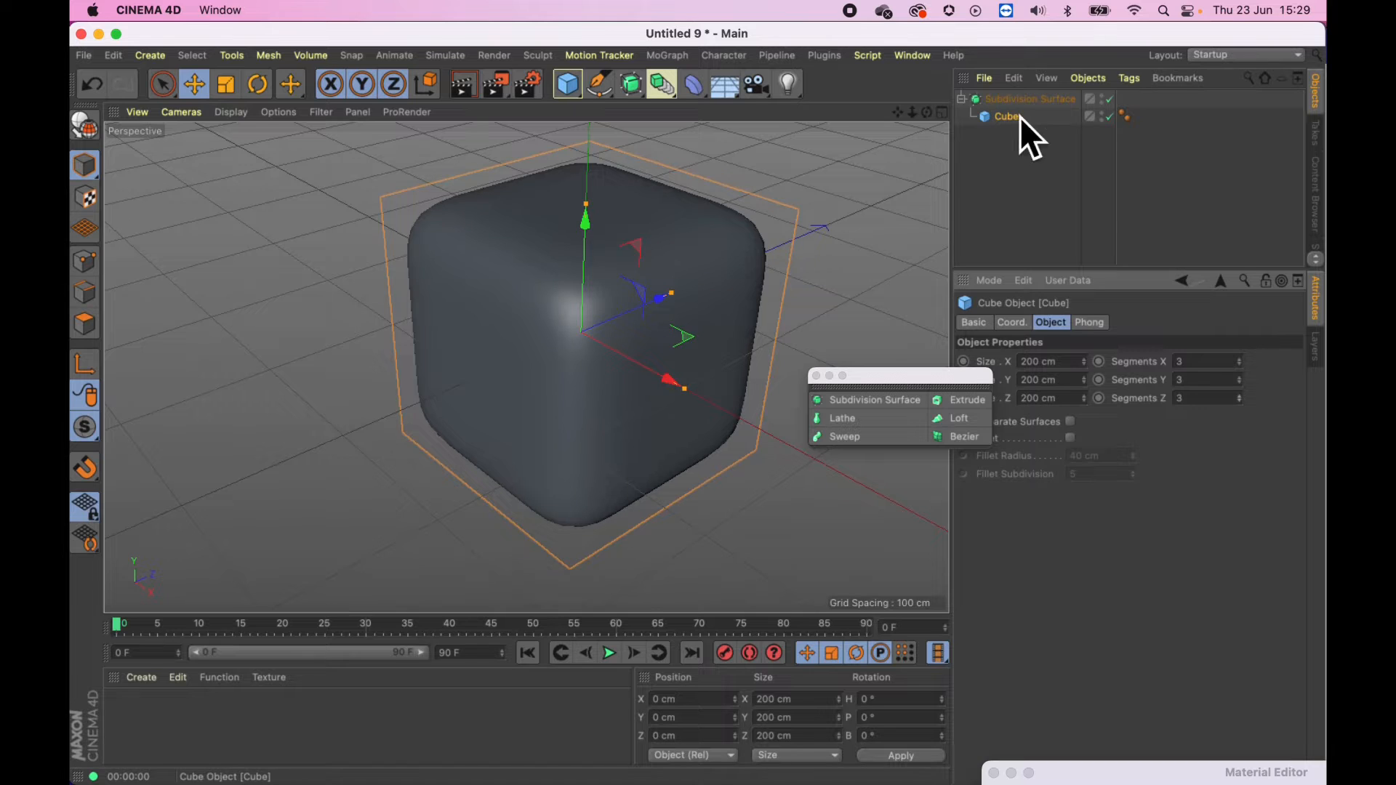
Step: Toggle the Subdivision Surface off and on repeatedly to compare the smoothed cube with its original shape
click(1112, 101)
click(1111, 101)
click(1112, 101)
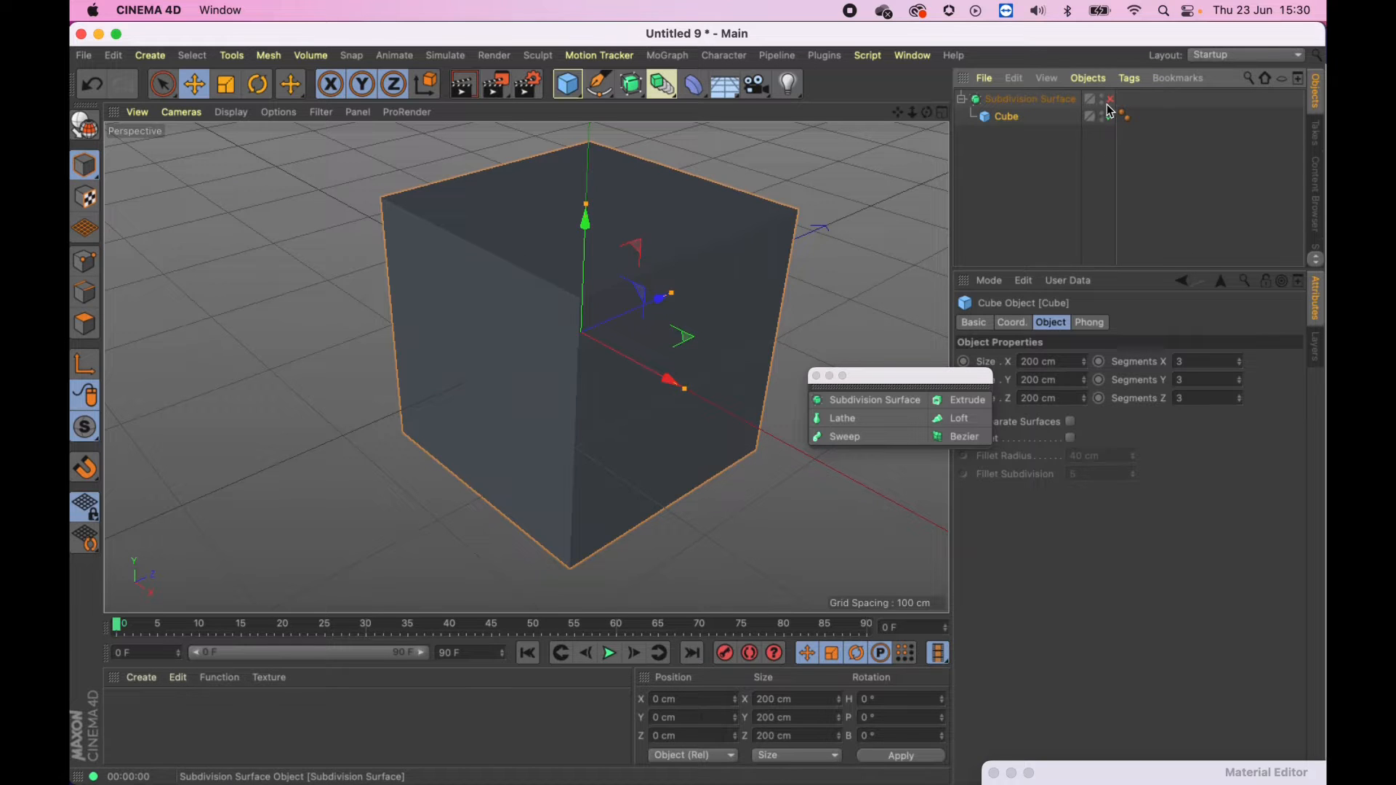
click(1109, 101)
key(q)
key(q)
key(q)
key(q)
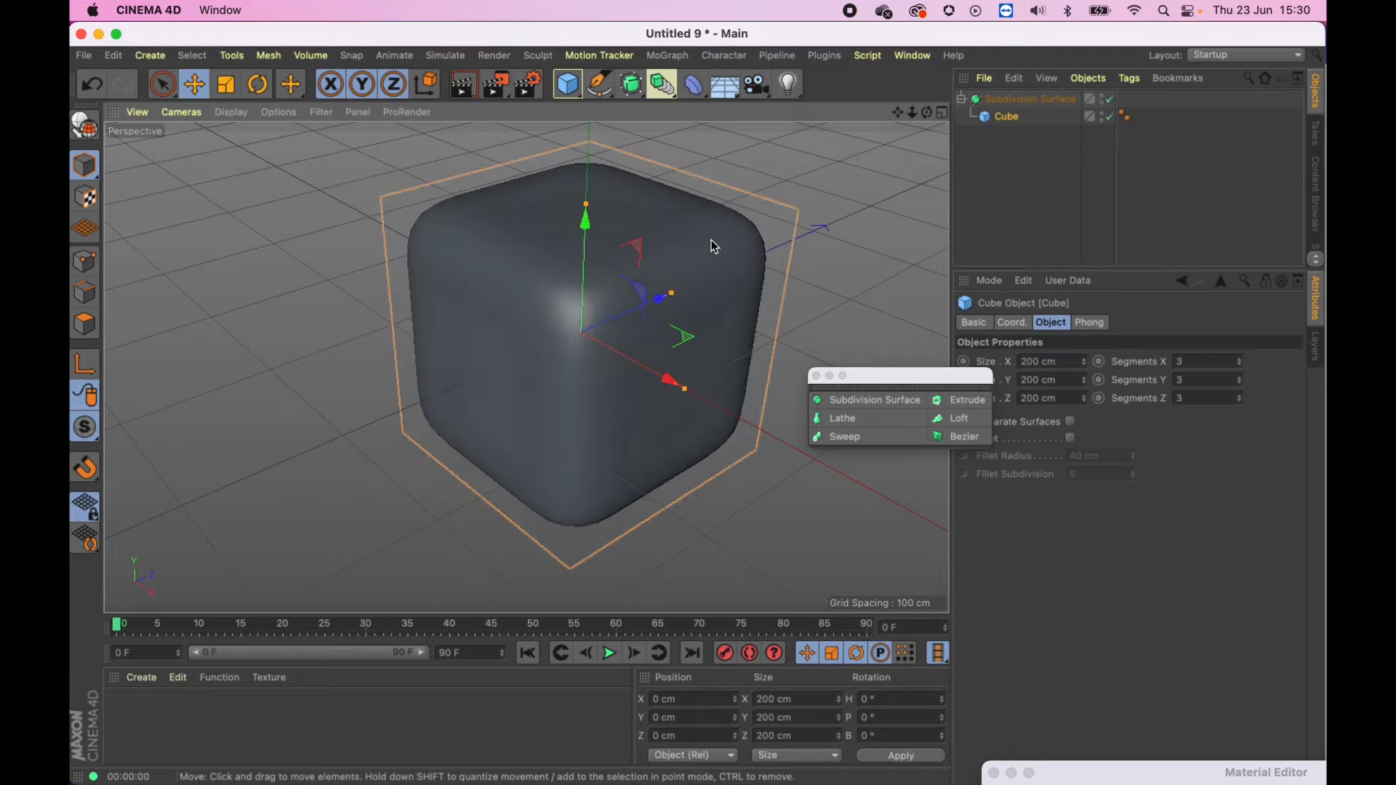
key(q)
key(q)
key(q)
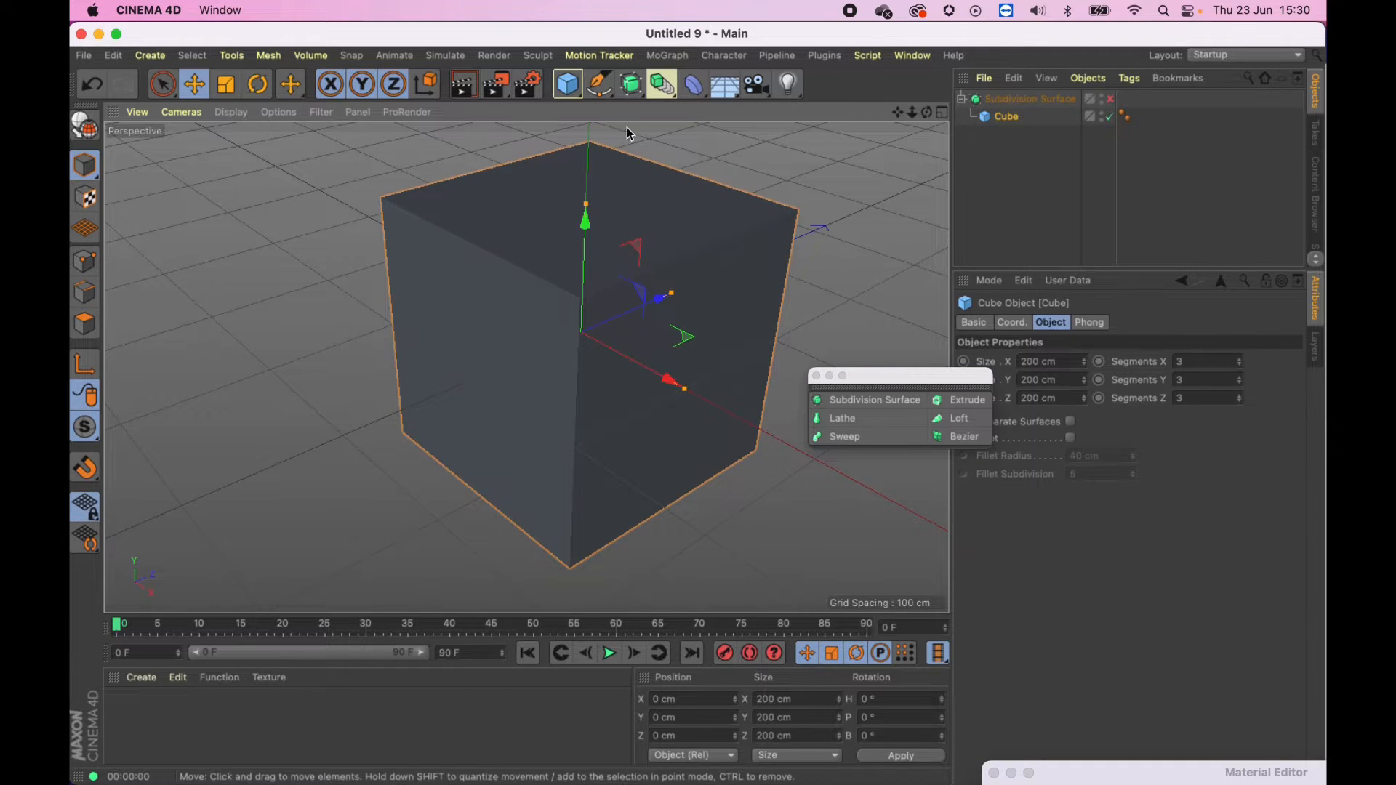
key(q)
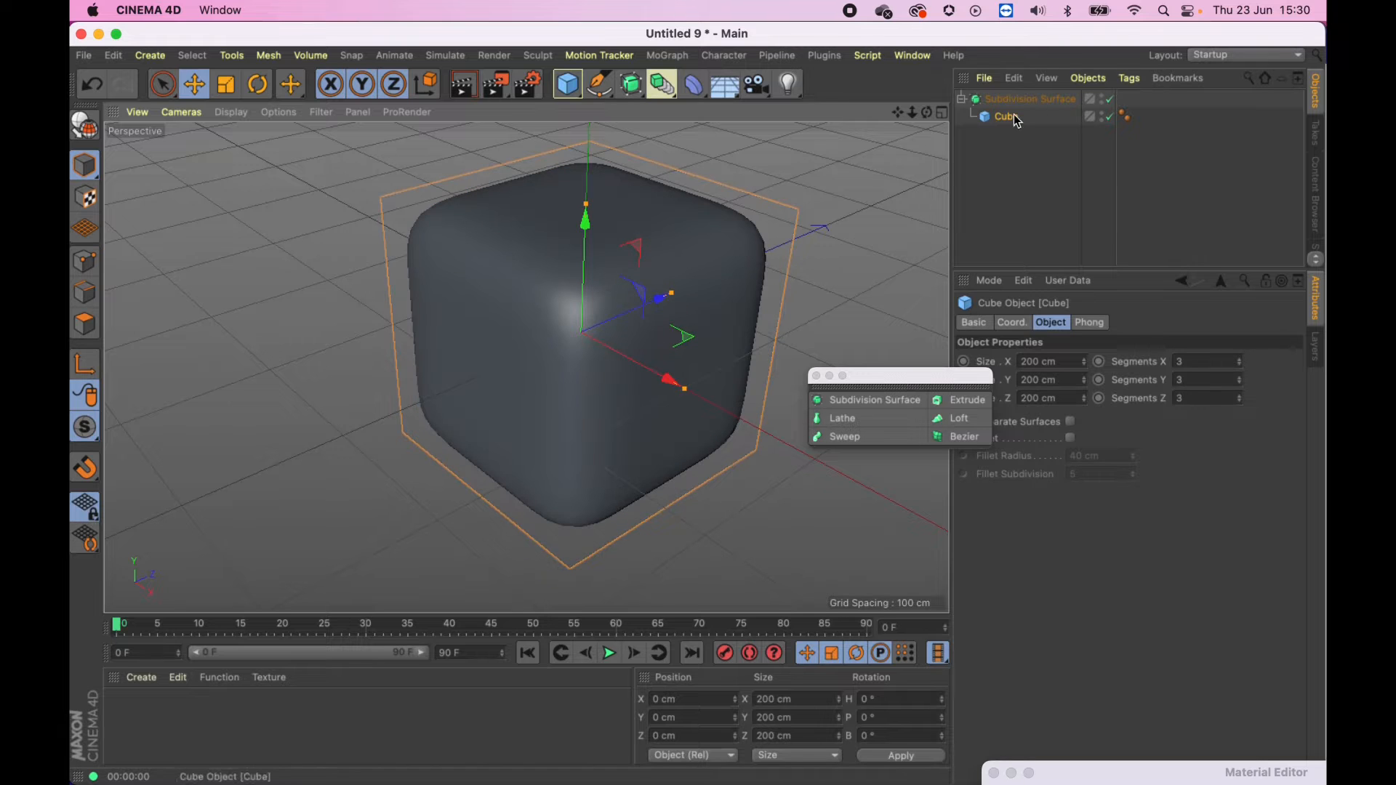
Step: Make the cube editable and switch to Polygon mode
alt+drag(736, 256, 653, 308)
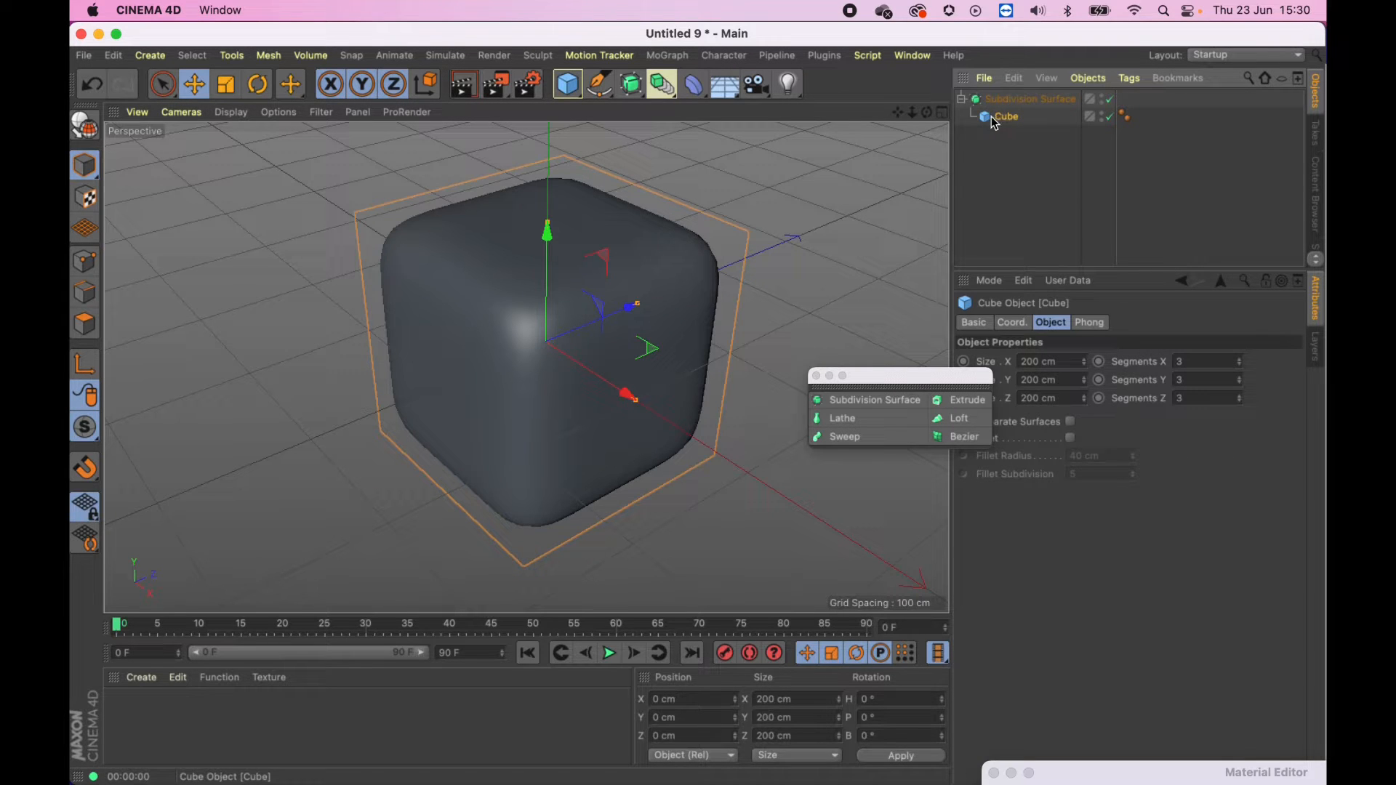
key(c)
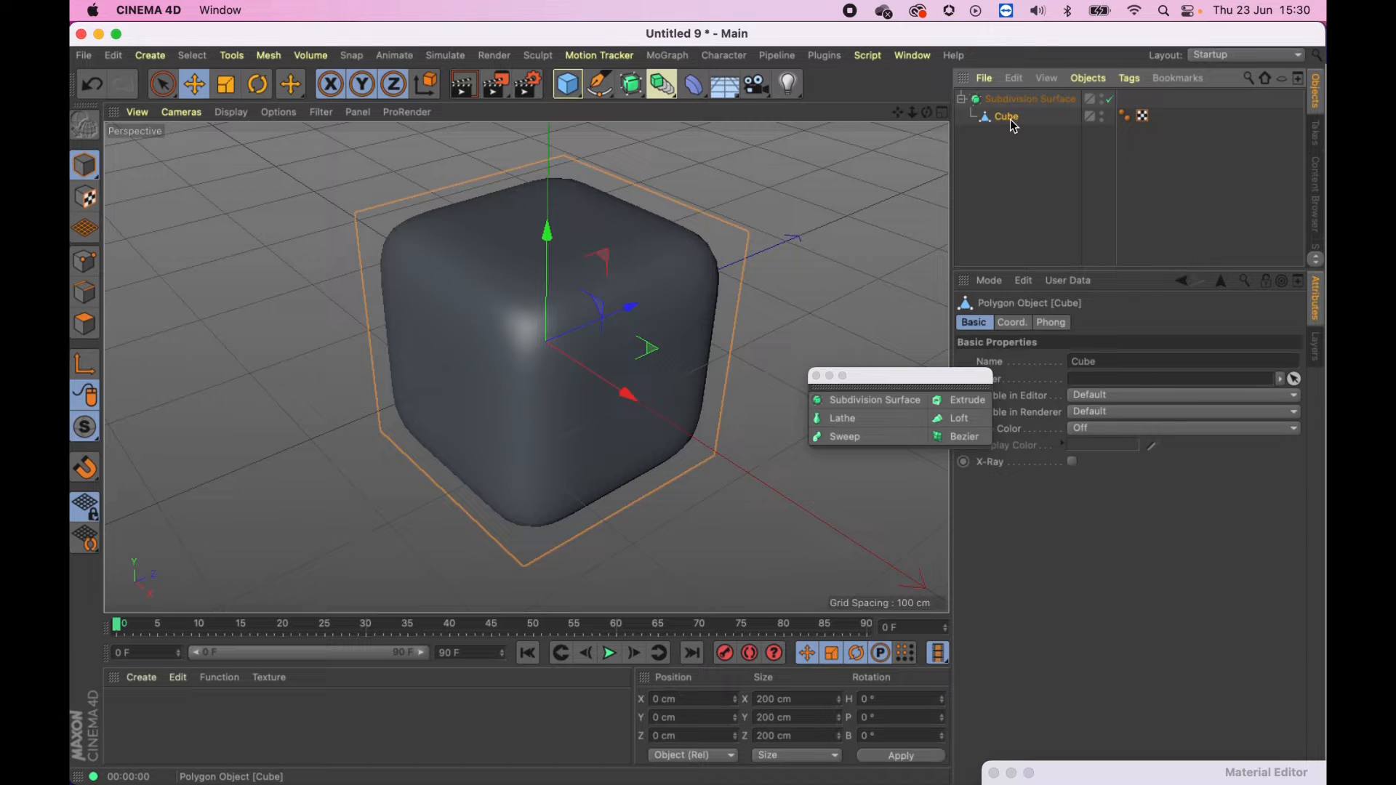
click(85, 325)
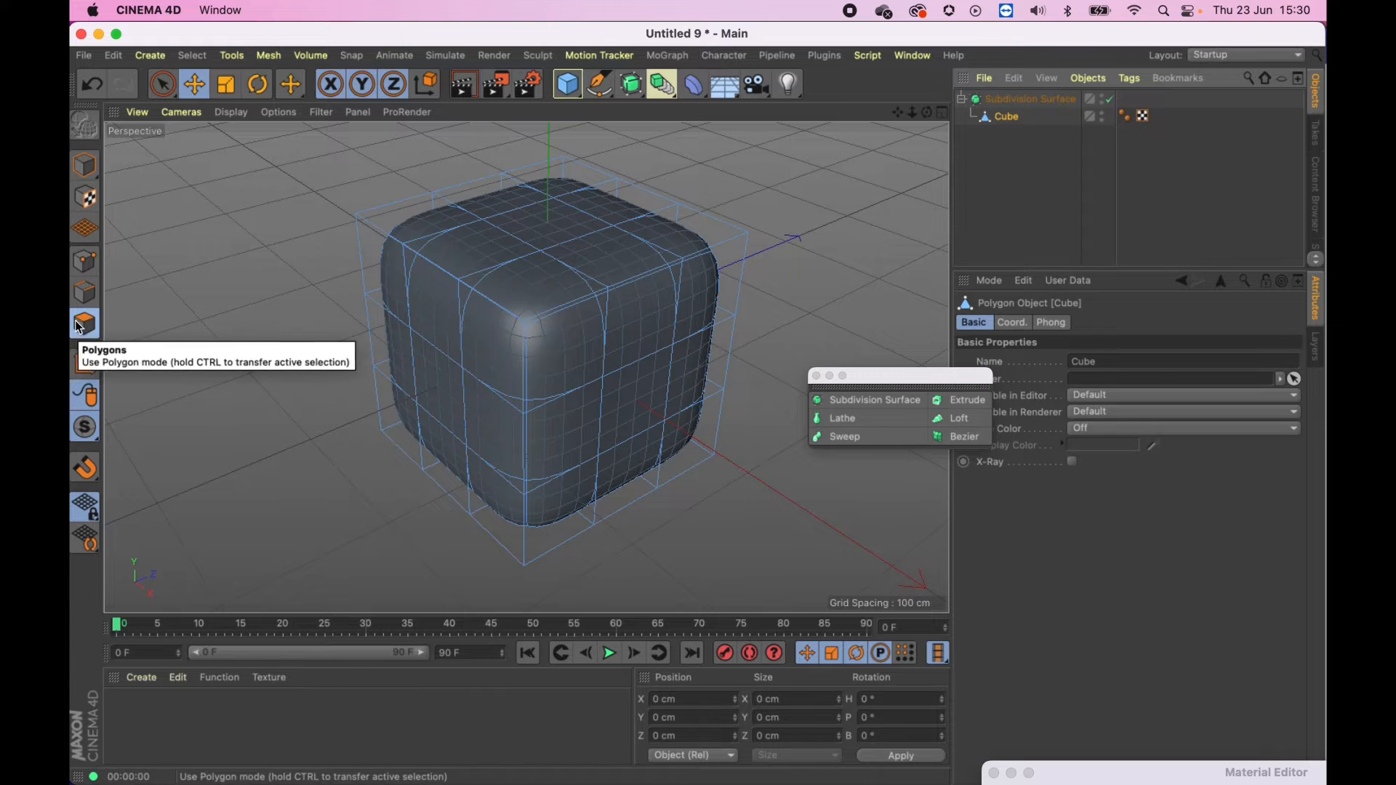
Step: Select the centre polygon of the cube's negative Z face and pull it outward to about Z -226 cm
click(468, 350)
alt+drag(508, 336, 538, 350)
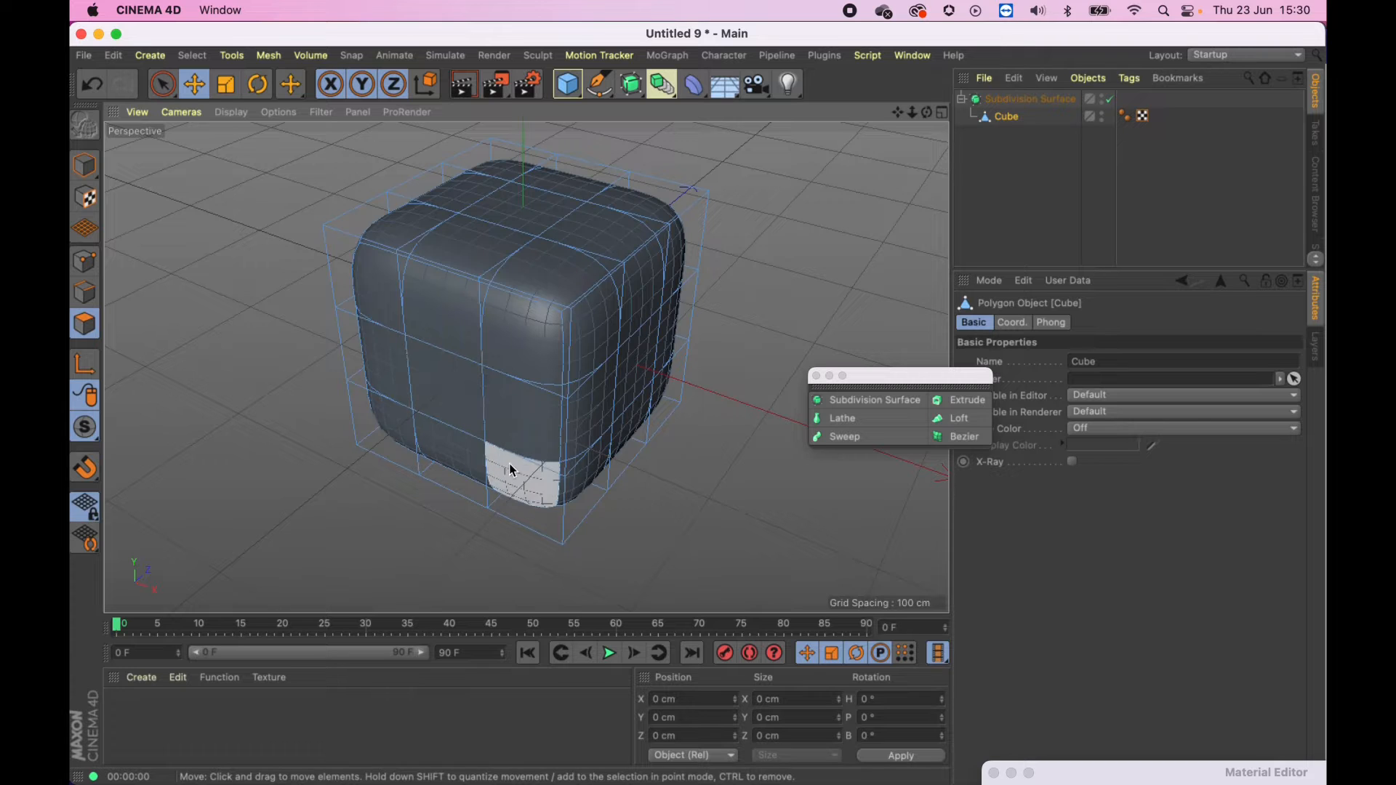
click(439, 393)
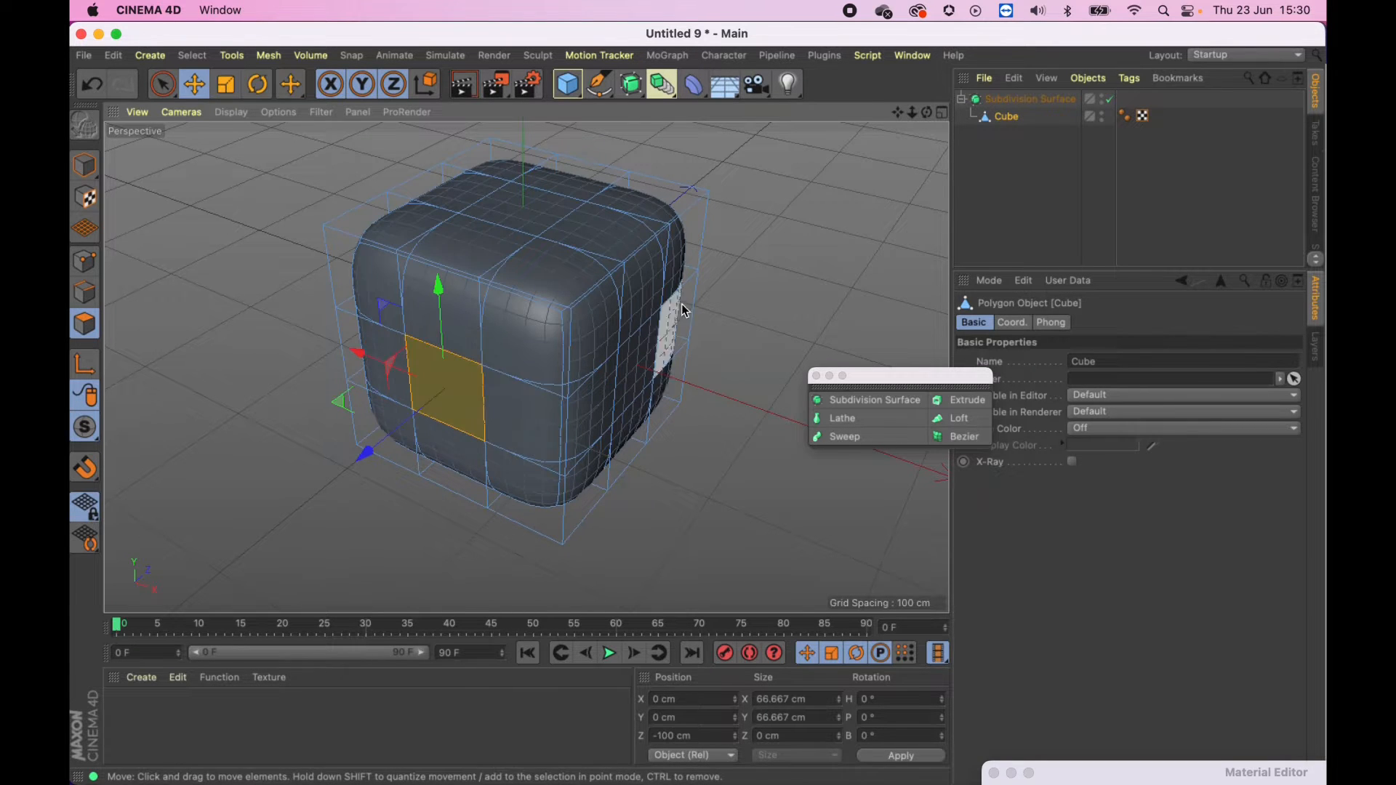
alt+drag(678, 308, 249, 376)
alt+drag(450, 335, 687, 335)
Step: Compare the pulled-out polygon with subdivision off and on from several angles
key(q)
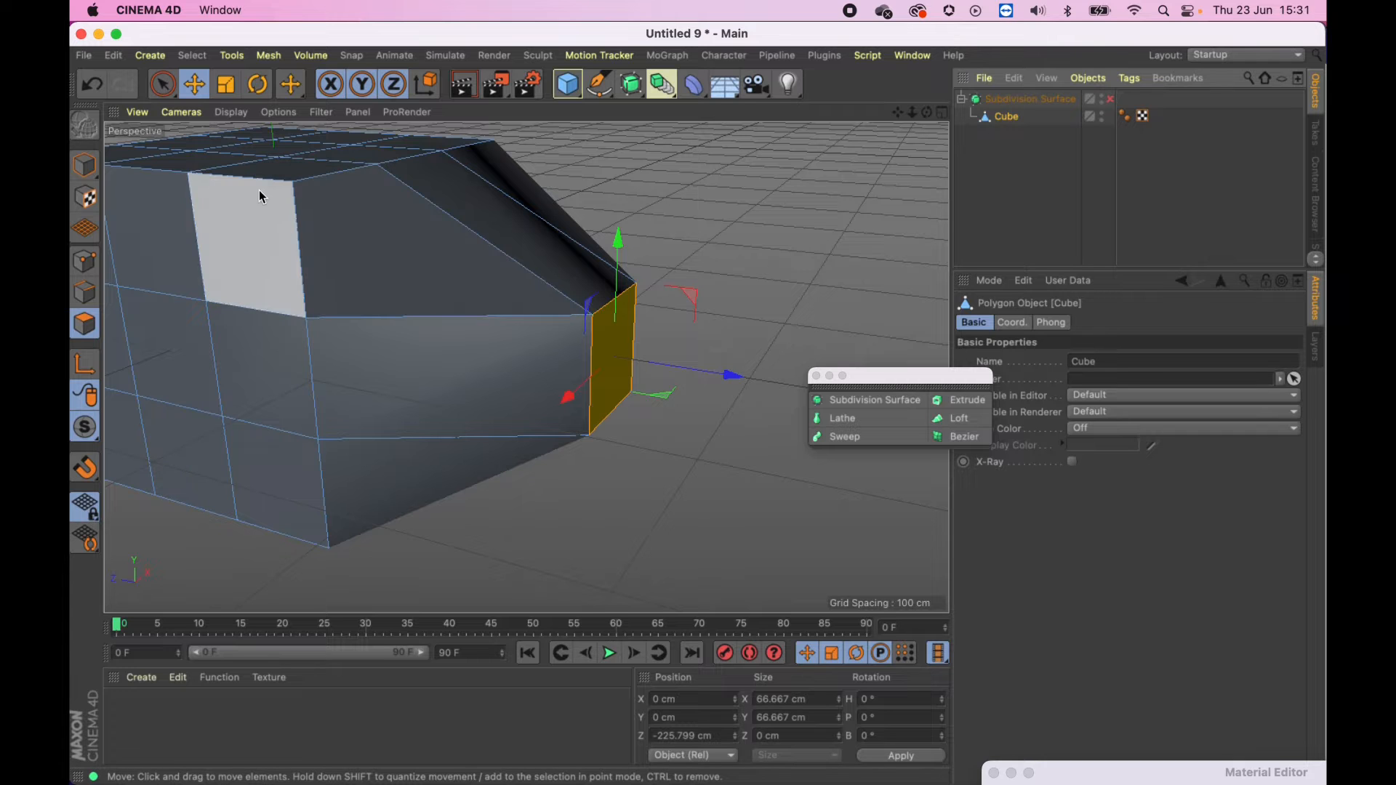
key(q)
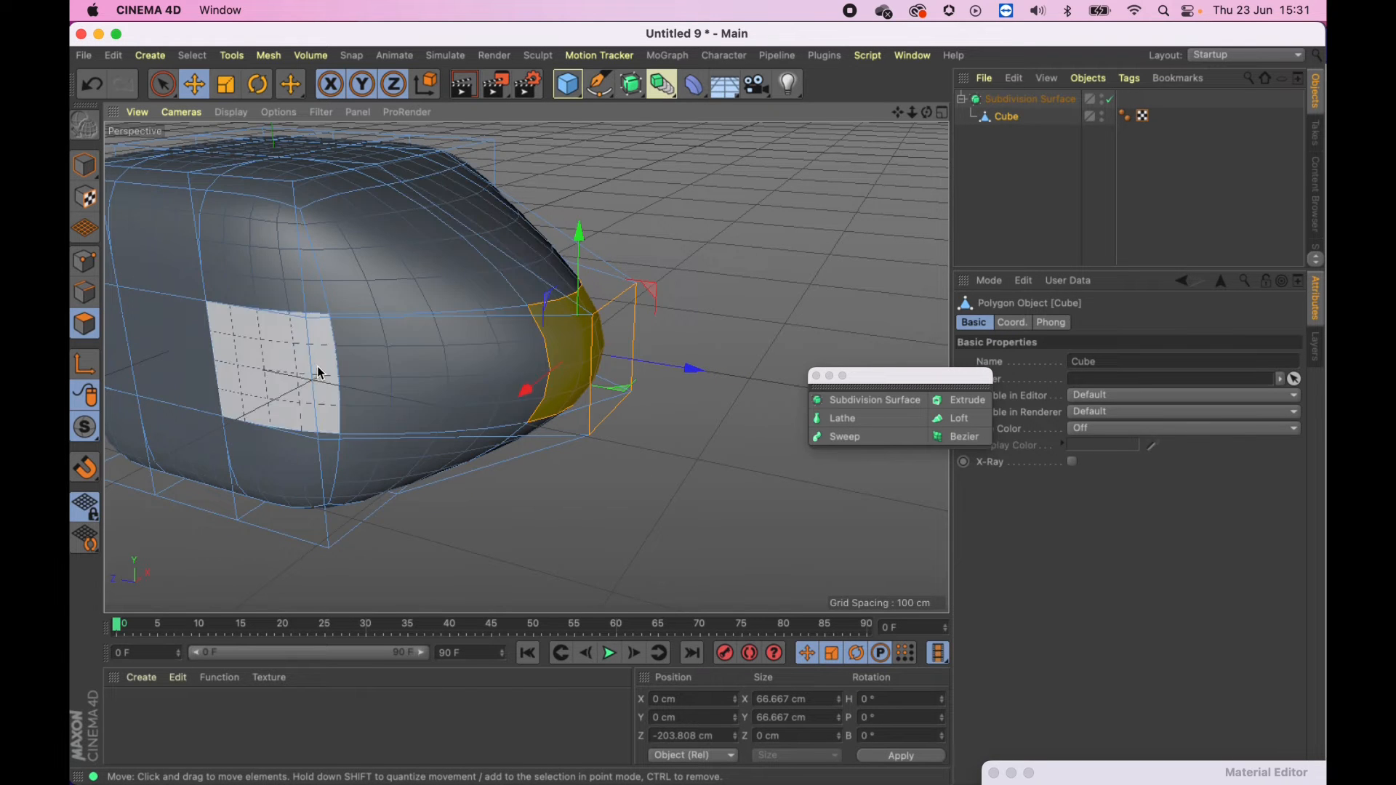
alt+drag(559, 352, 625, 342)
click(402, 320)
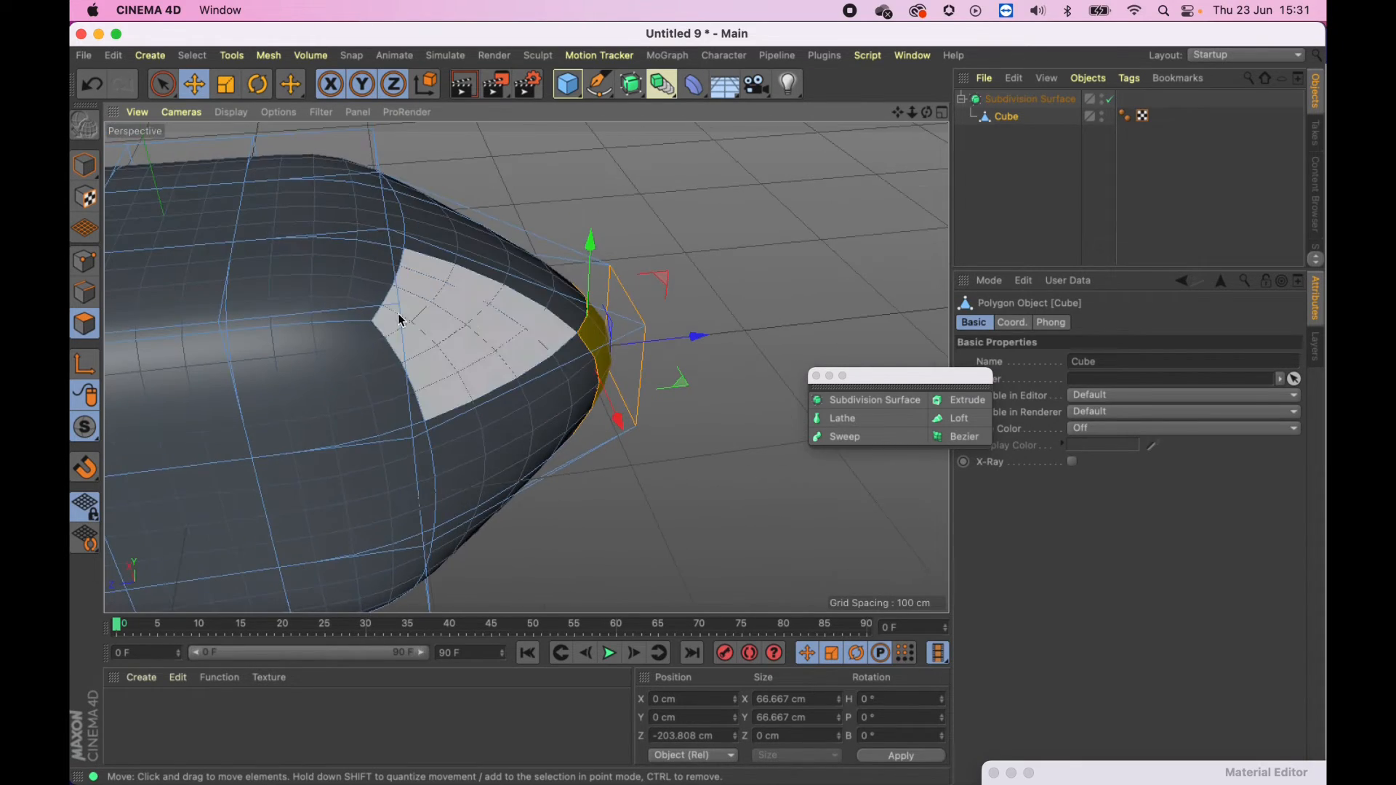
key(q)
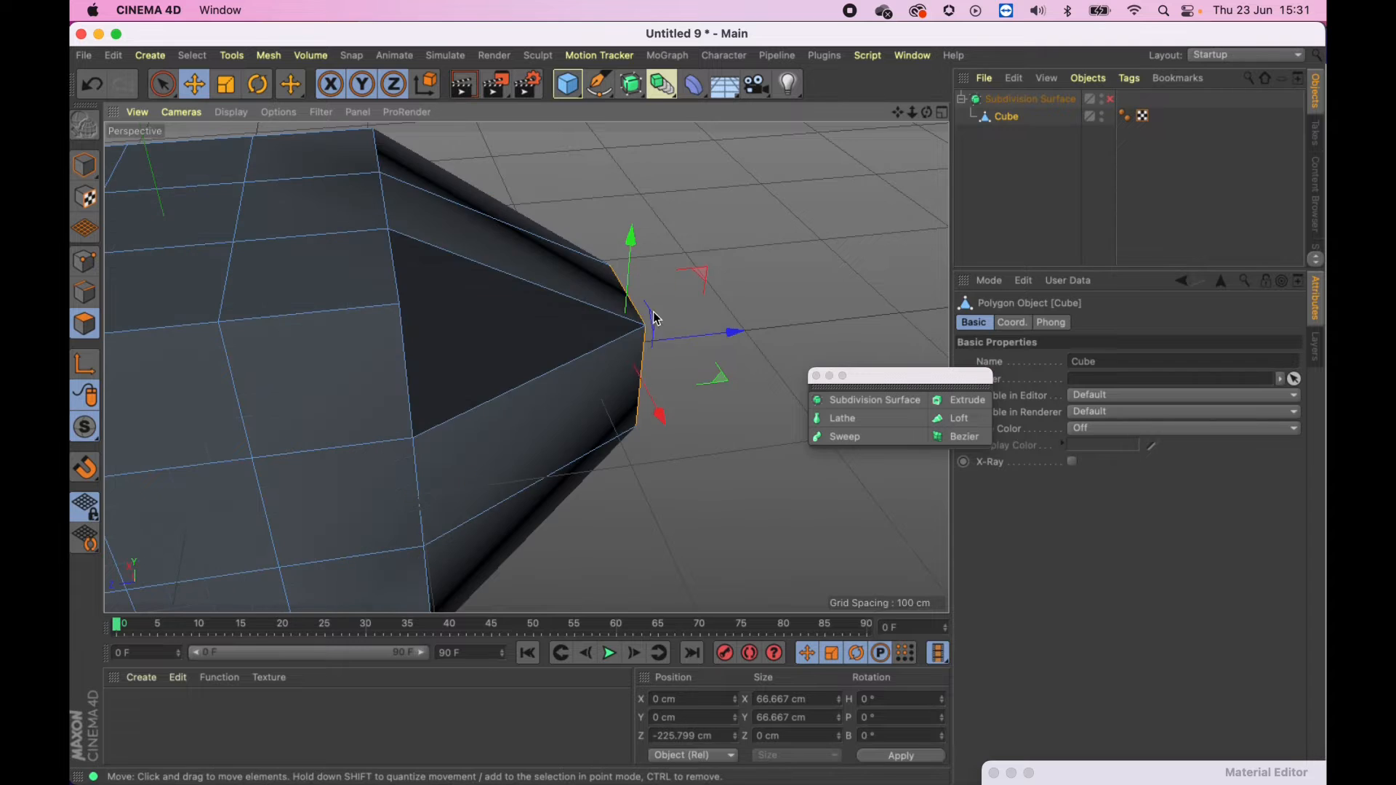
key(q)
alt+drag(530, 293, 354, 340)
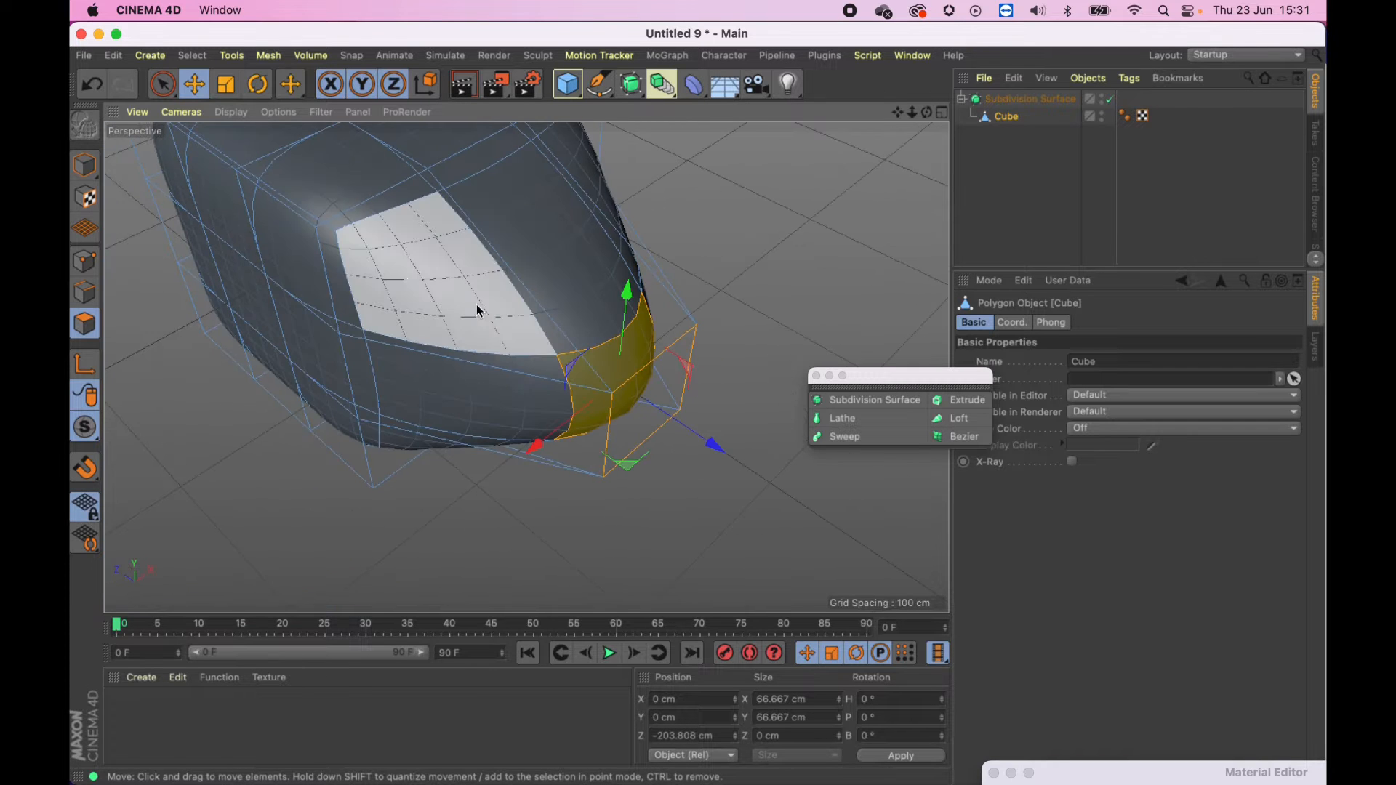
alt+drag(583, 305, 572, 409)
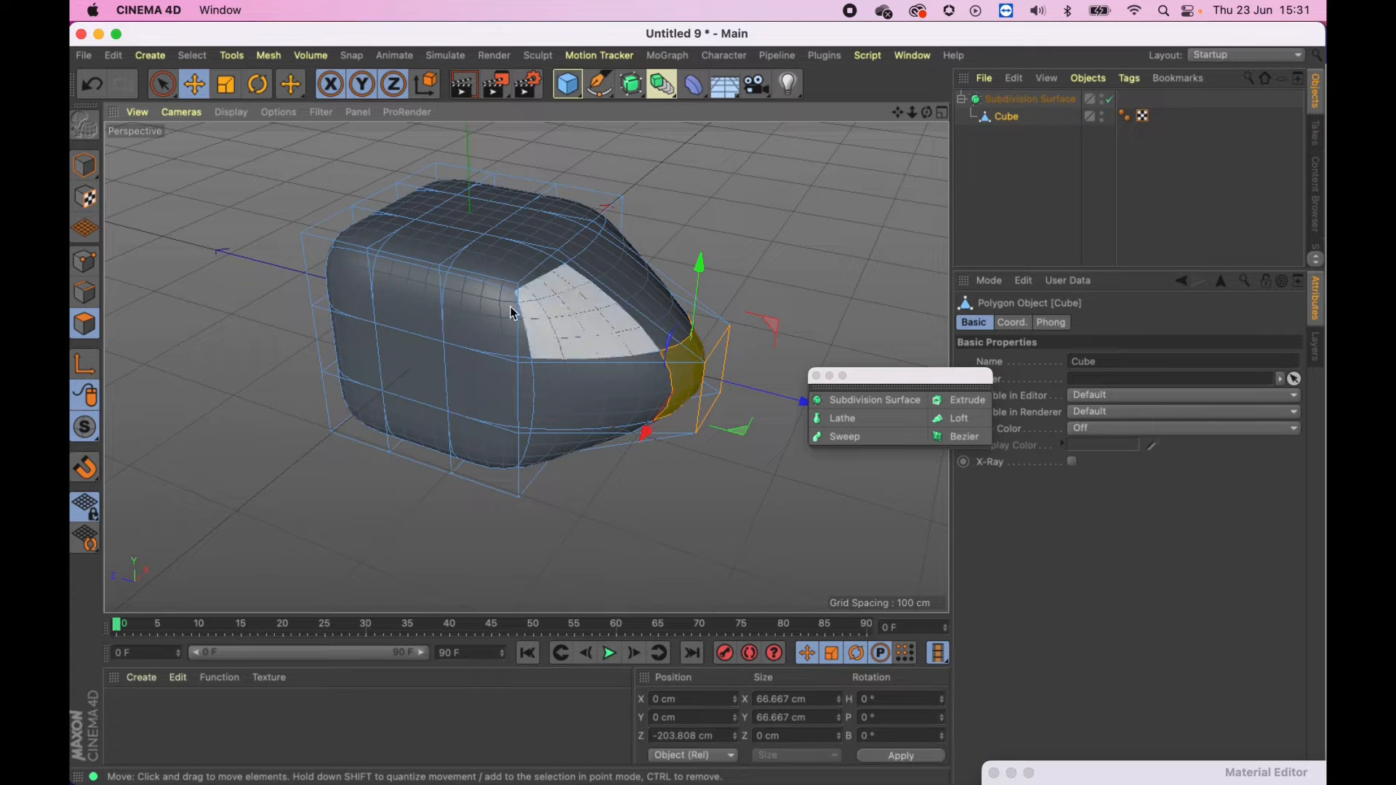
Step: Delete the cube from the Subdivision Surface and add a Platonic primitive in its place
click(1009, 122)
key(Delete)
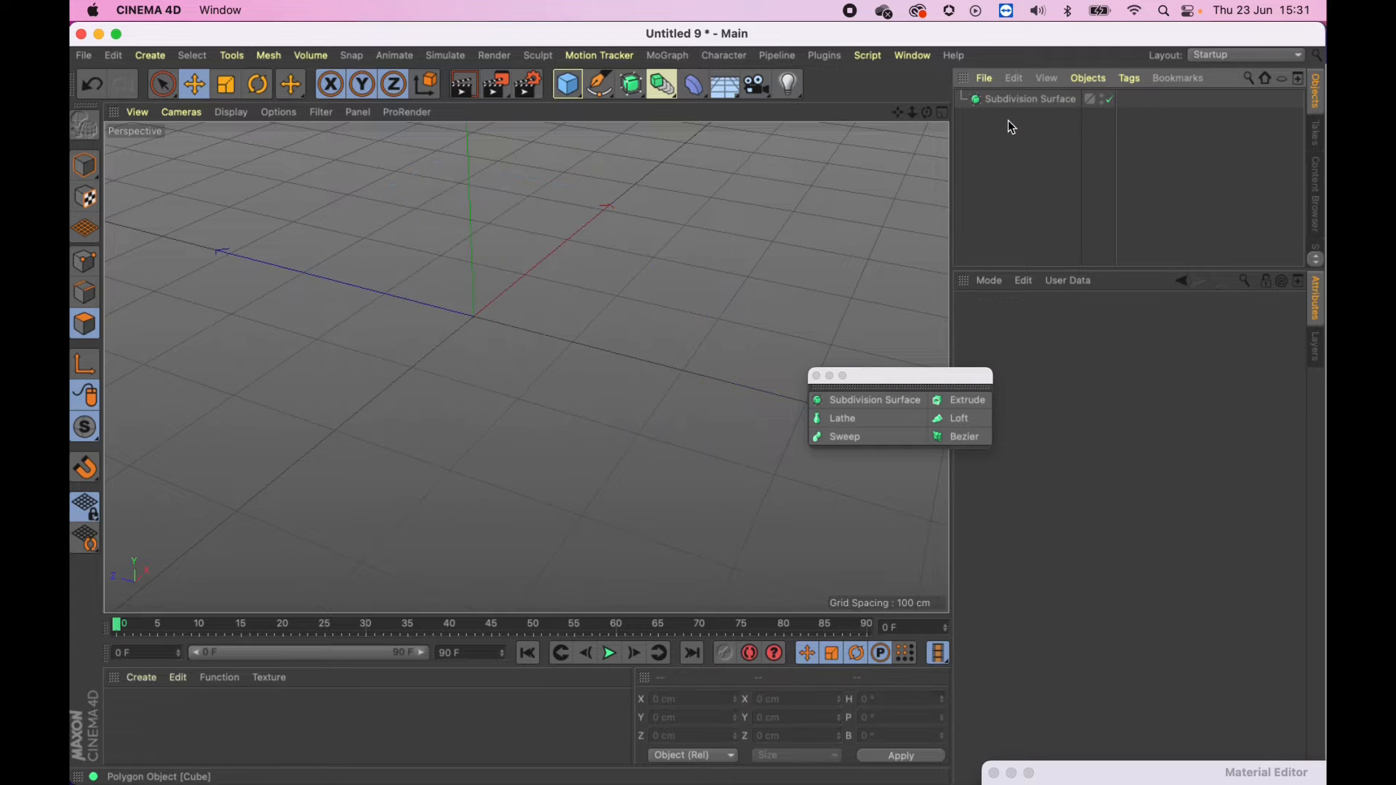
click(569, 86)
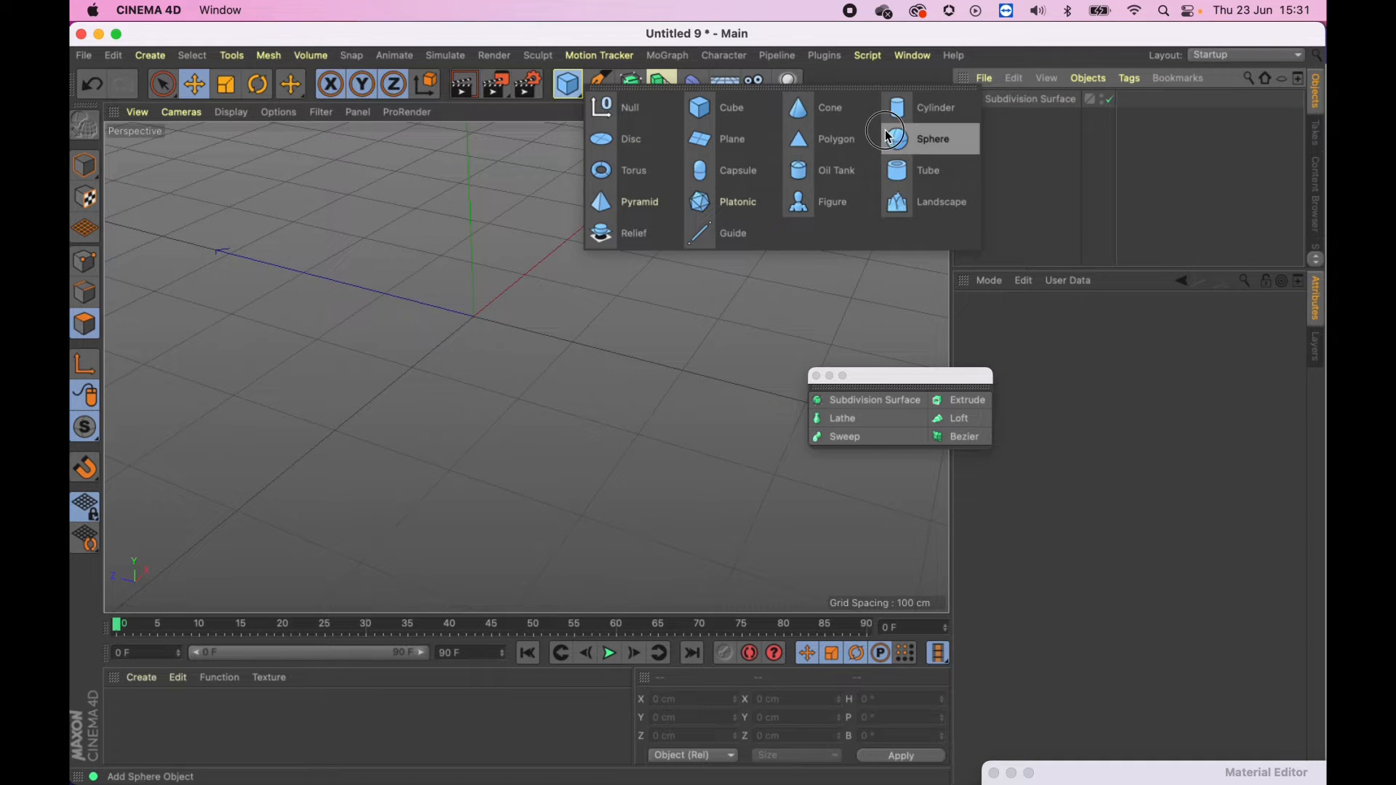
click(725, 204)
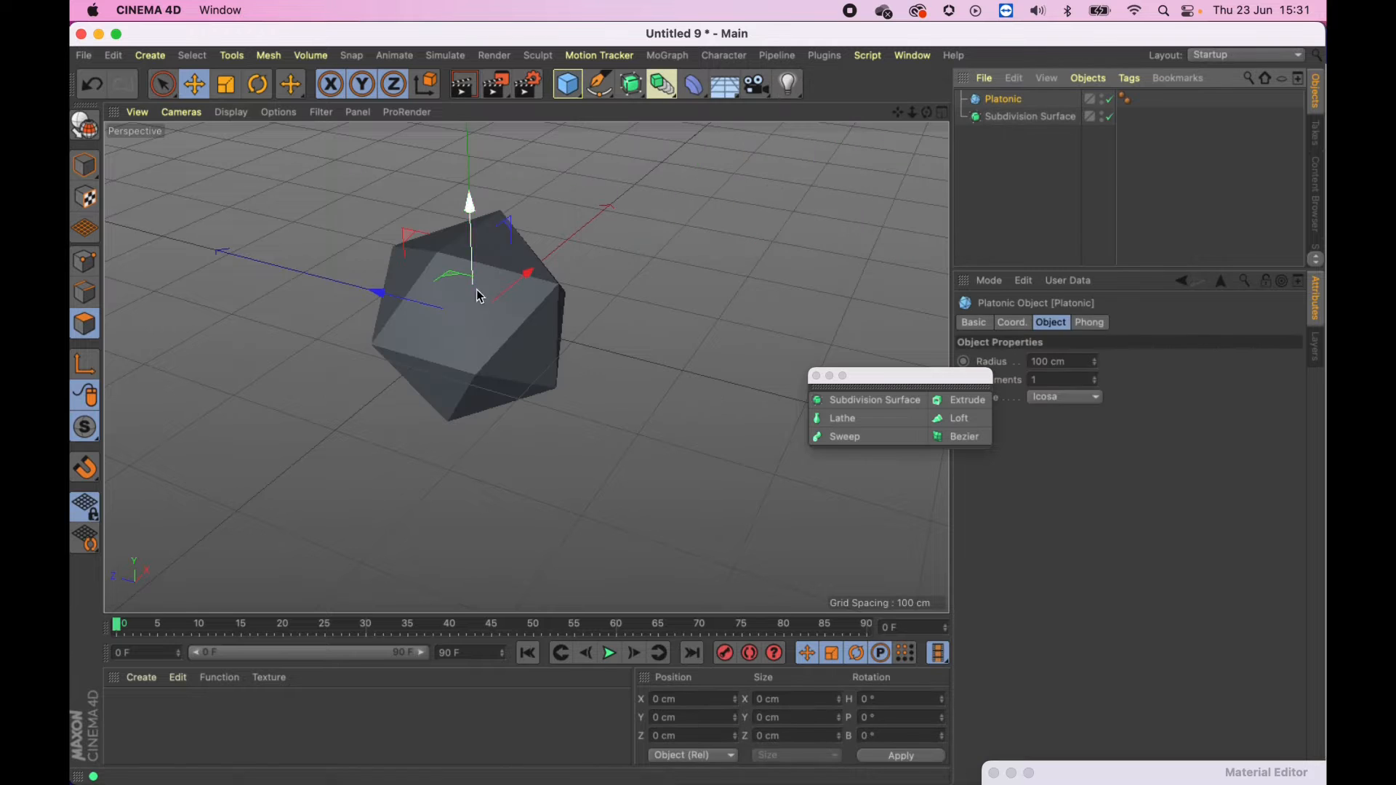
alt+middle_drag(610, 340, 669, 365)
Step: Make the Platonic object a child of the Subdivision Surface and render the view
mouse_move(1018, 100)
mouse_down()
mouse_move(1003, 118)
mouse_move(1021, 101)
mouse_up()
alt+drag(539, 336, 480, 332)
alt+right_drag(481, 331, 608, 337)
alt+middle_drag(607, 337, 577, 359)
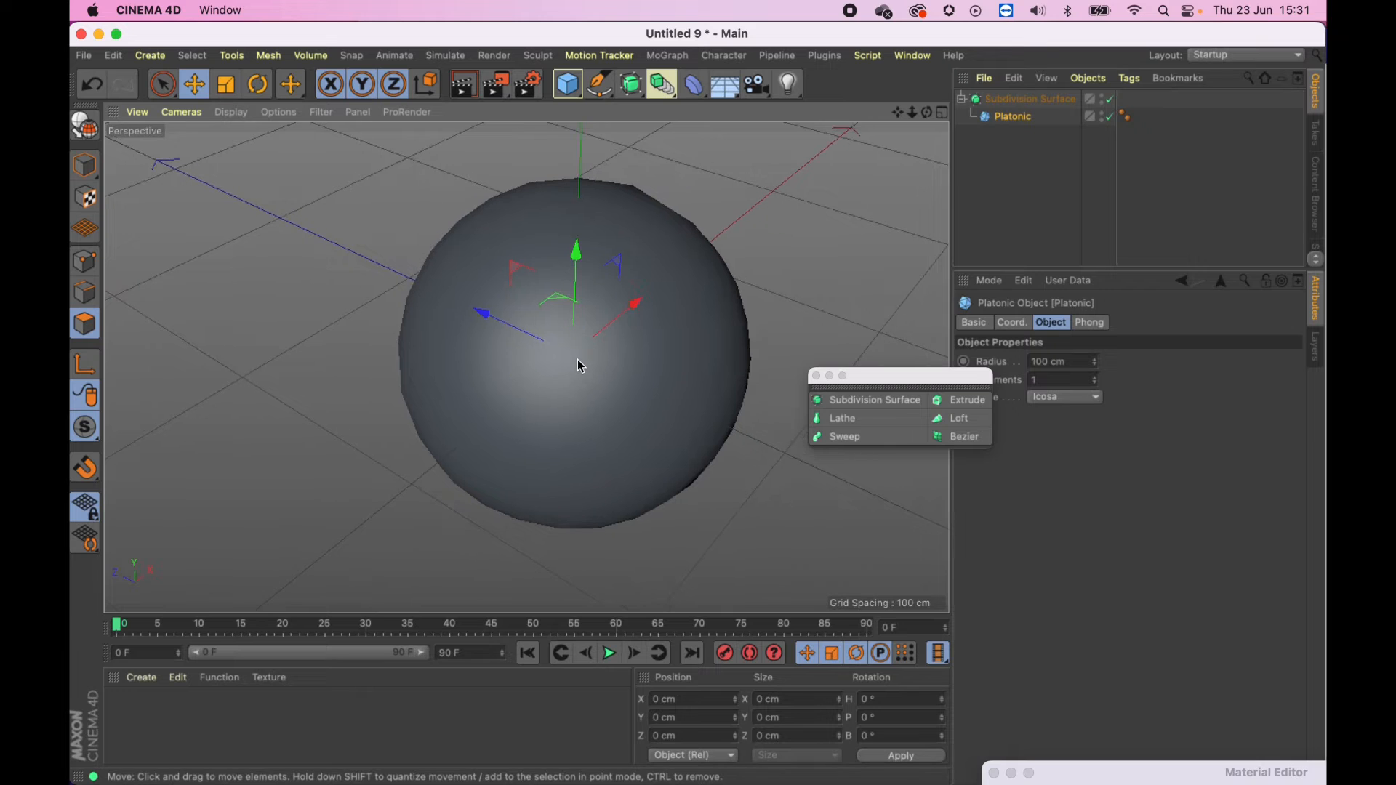
key(super+r)
Step: Make the Platonic object editable, inspect its polygon cage around the smoothed surface, and clear the selection
click(1013, 97)
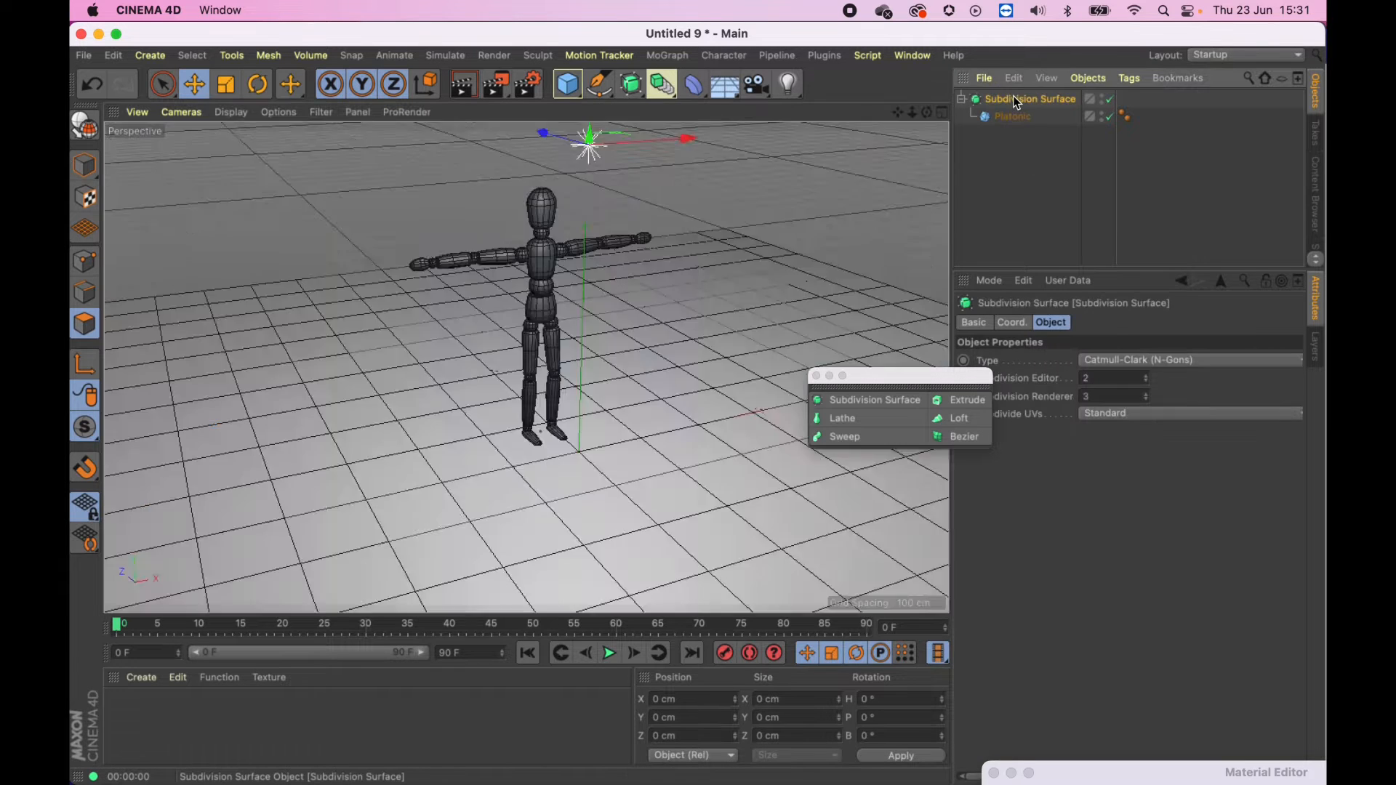
click(1010, 130)
click(1010, 118)
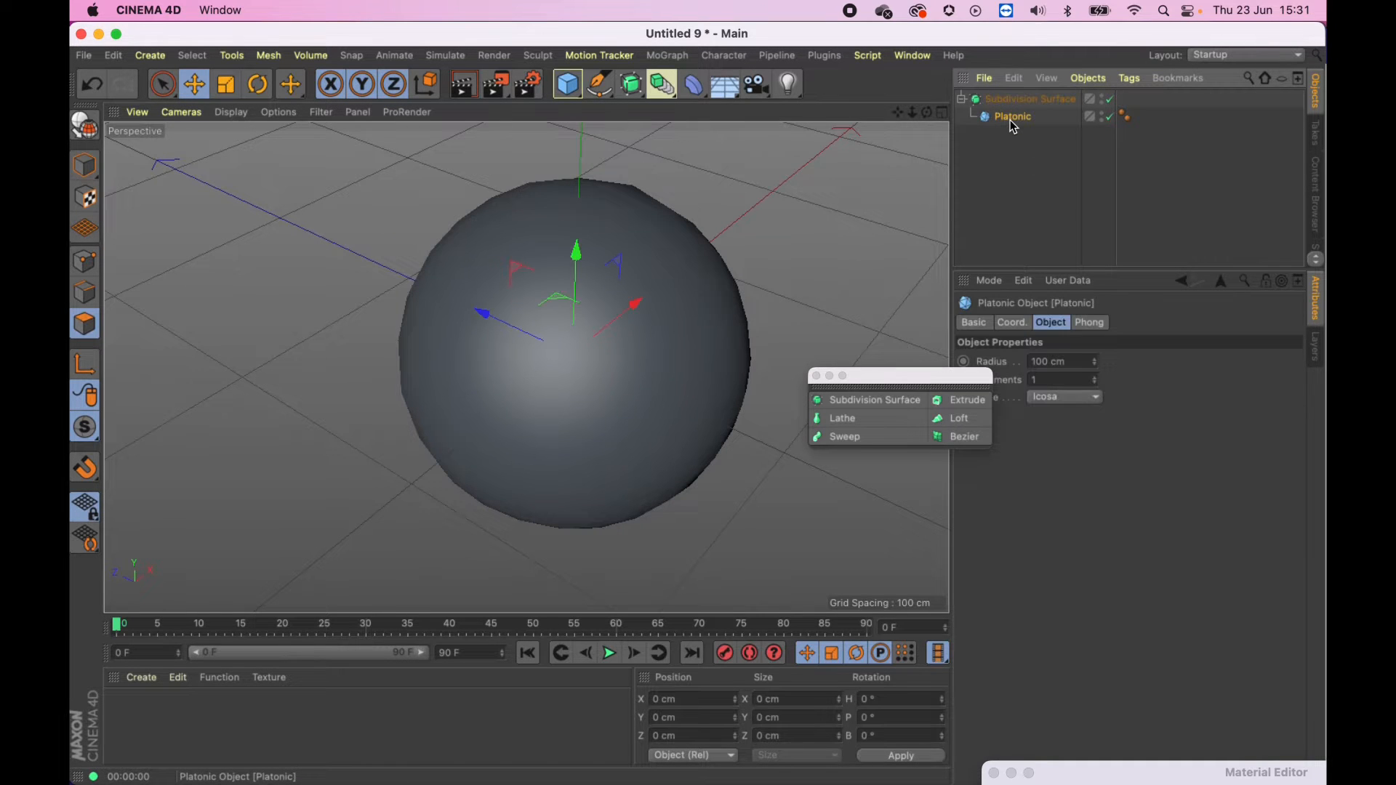
key(c)
click(1014, 102)
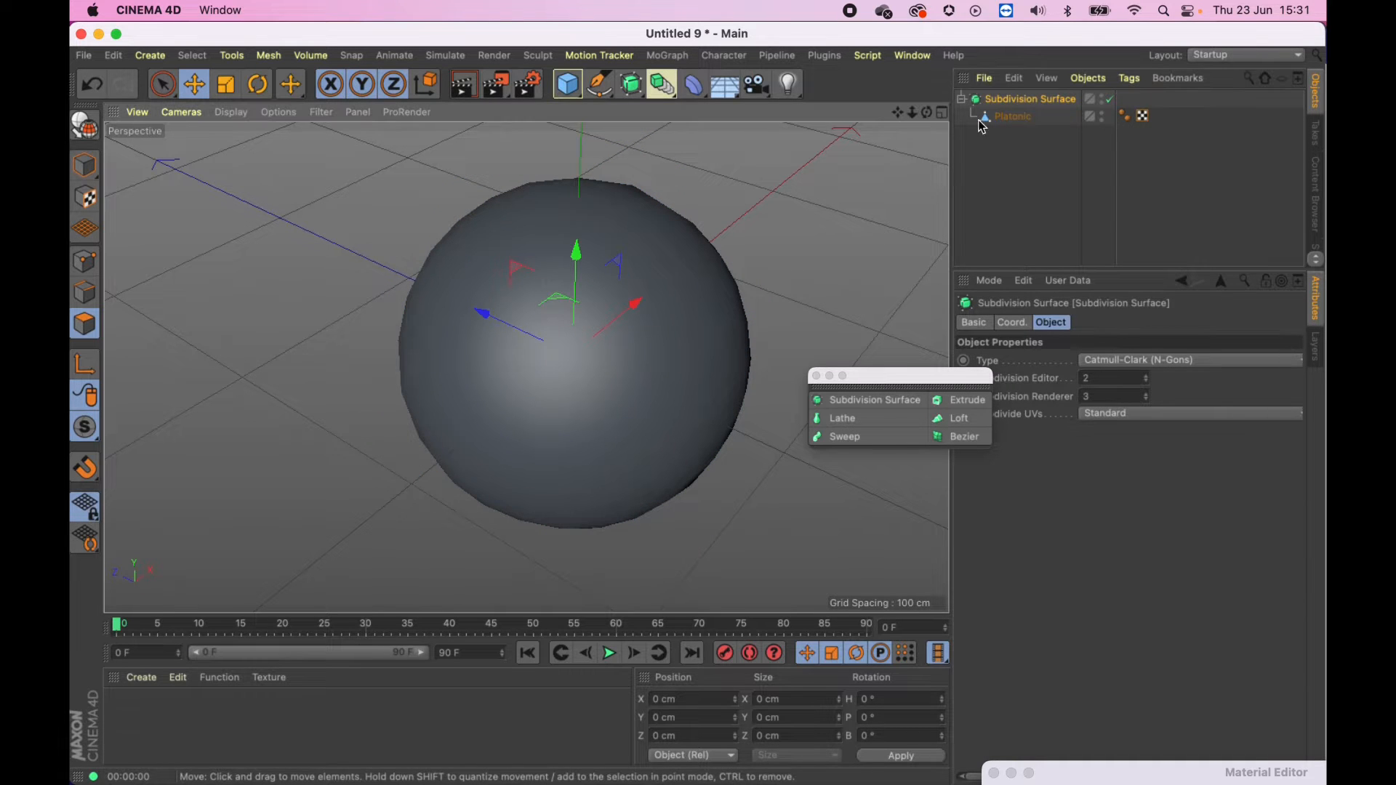
click(1013, 117)
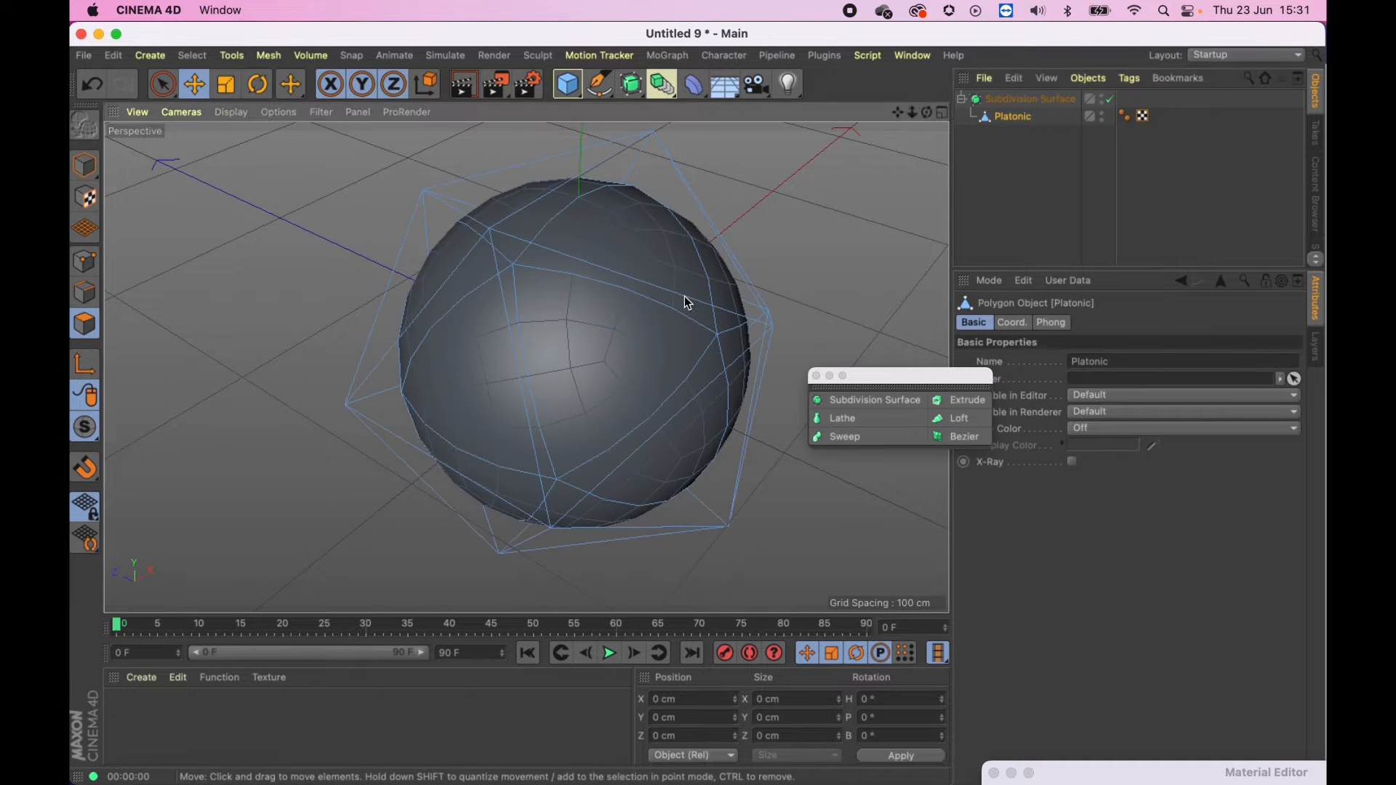
alt+drag(684, 302, 580, 325)
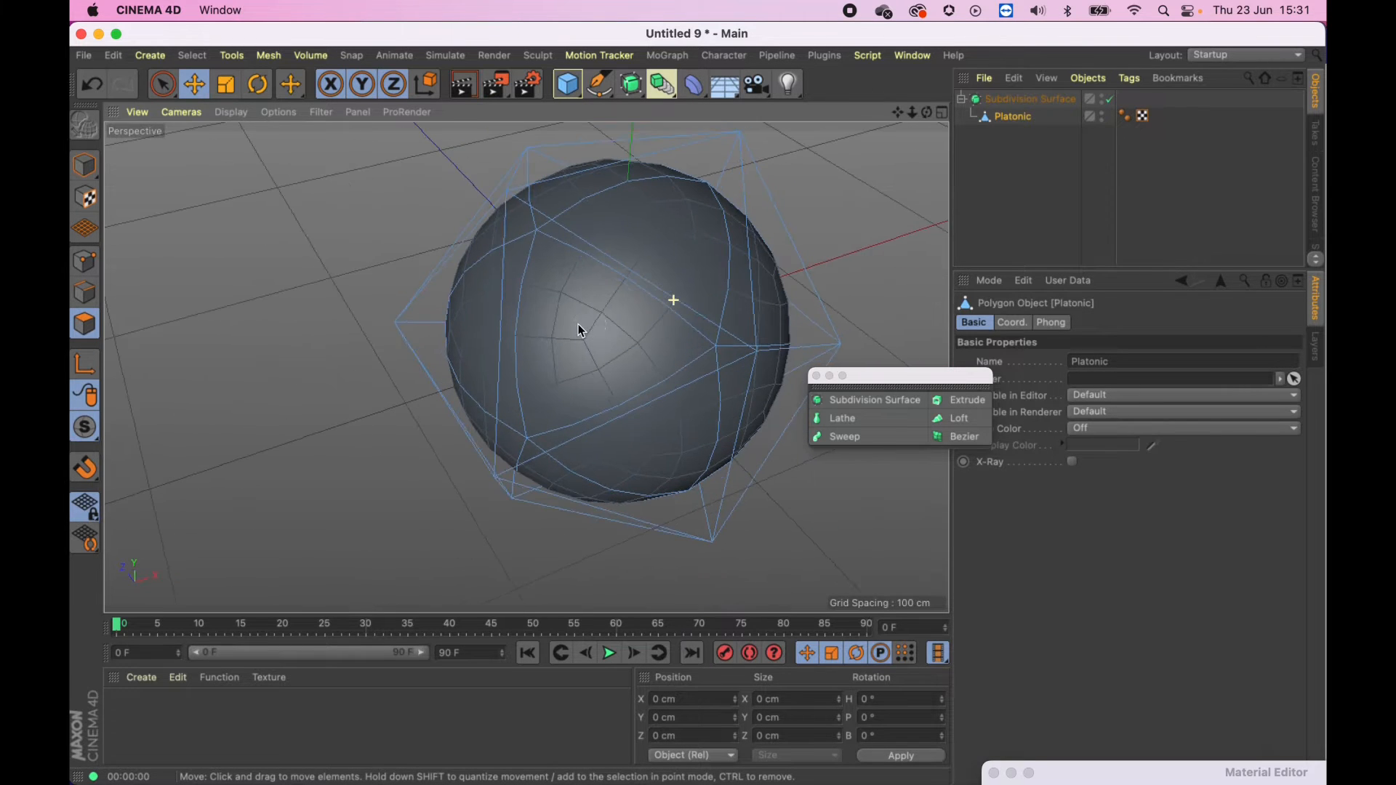
alt+right_drag(582, 325, 534, 309)
click(540, 230)
click(1016, 98)
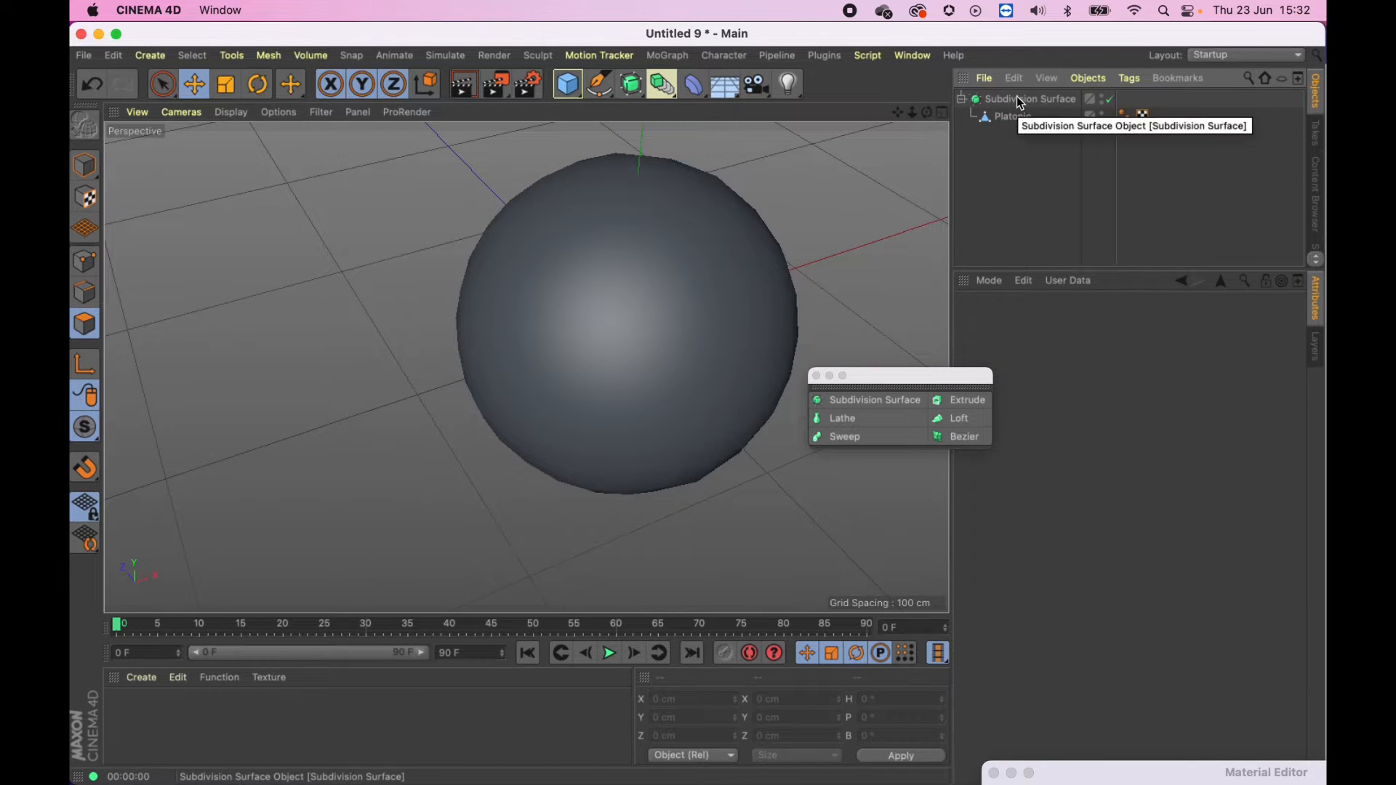
Step: Delete the Subdivision Surface with its Platonic child and shift the floating generator palette away from the viewport
key(Delete)
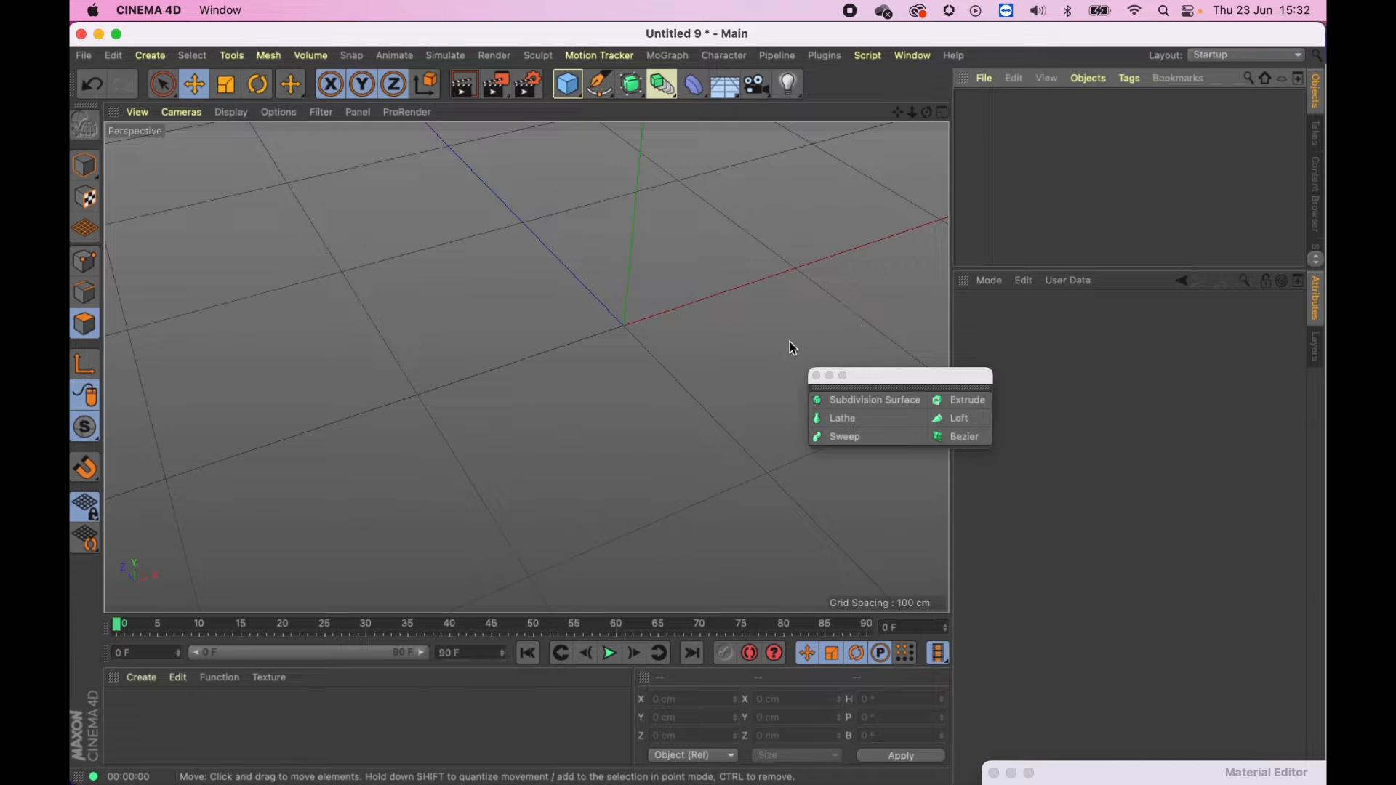
mouse_move(681, 395)
alt+mouse_down()
mouse_move(642, 327)
mouse_move(595, 298)
mouse_move(614, 314)
mouse_move(399, 343)
mouse_move(398, 363)
mouse_move(488, 356)
alt+mouse_up()
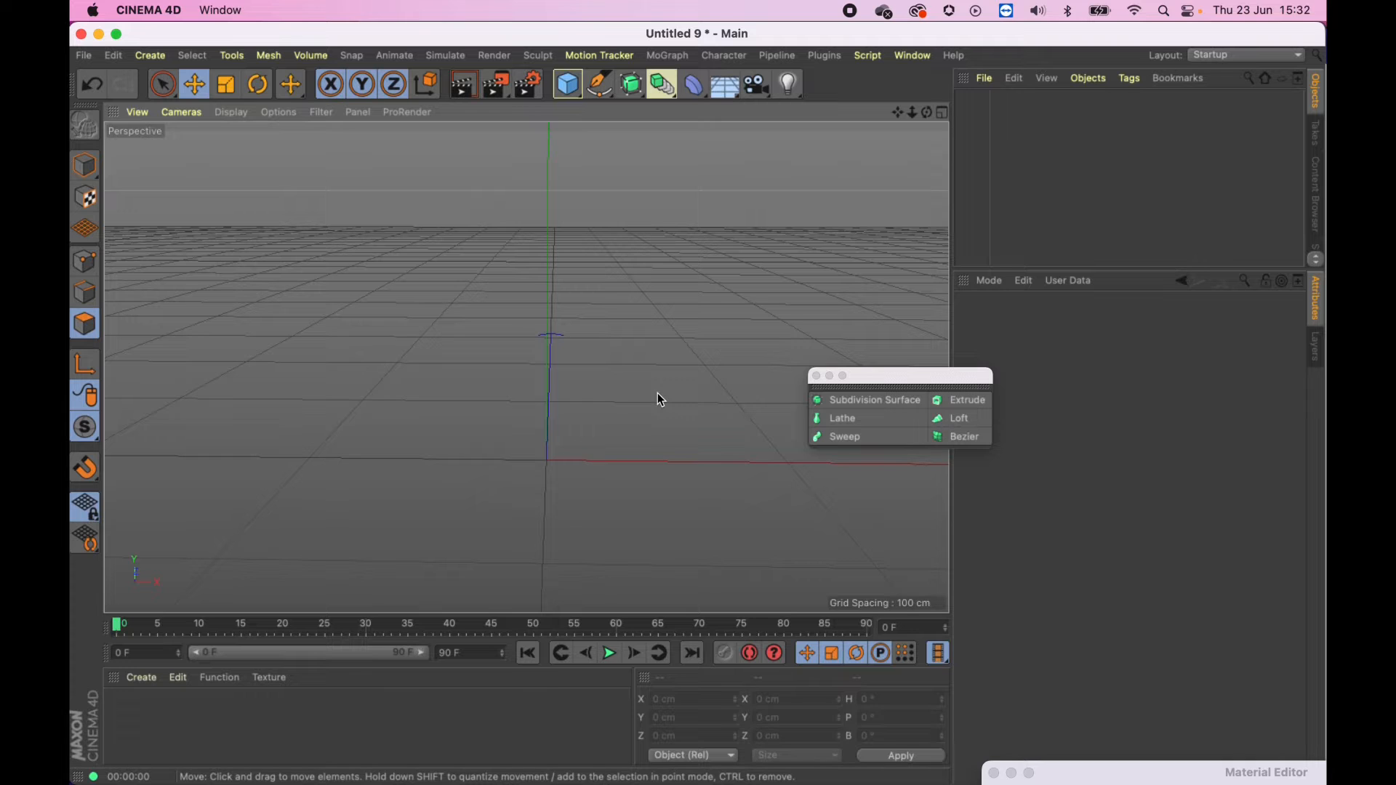
drag(883, 387, 983, 354)
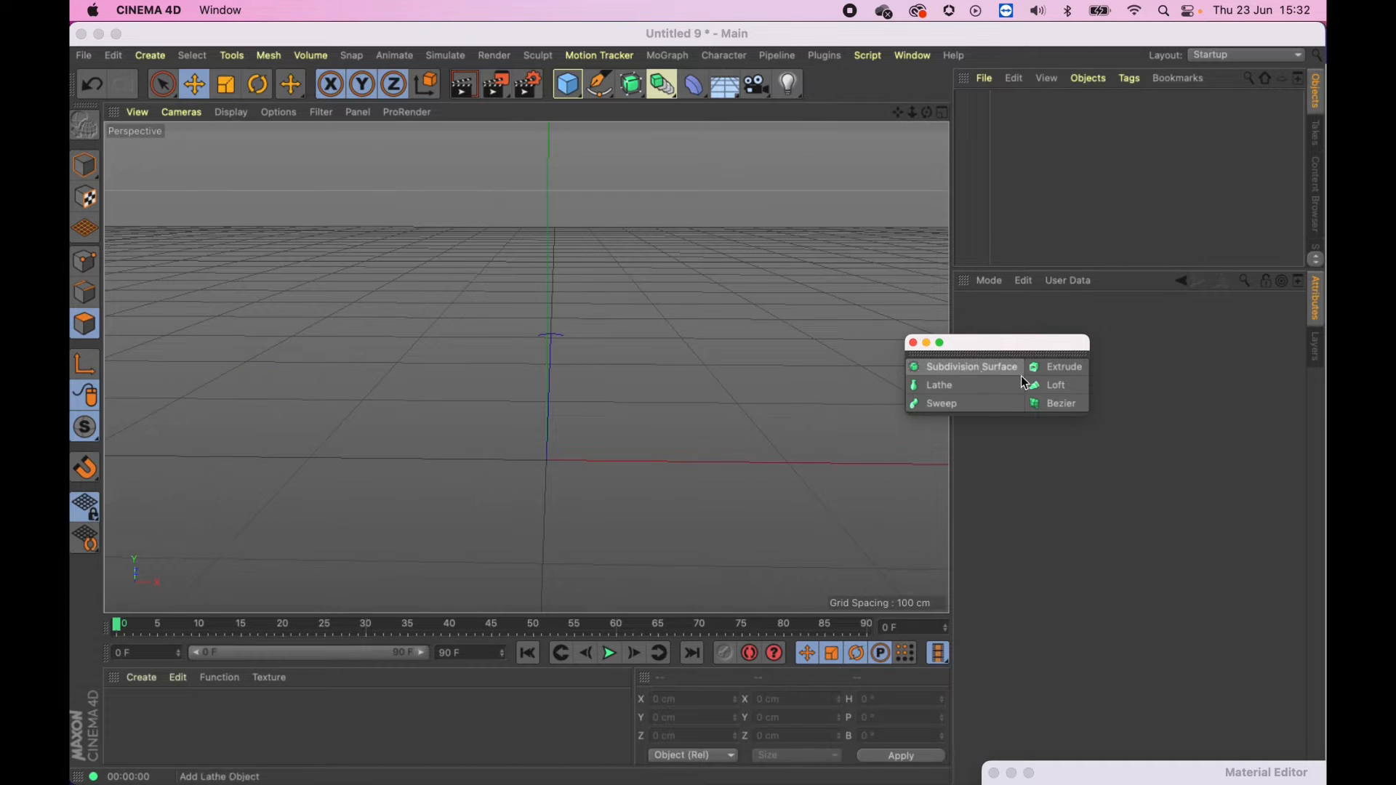
drag(1017, 349, 1055, 297)
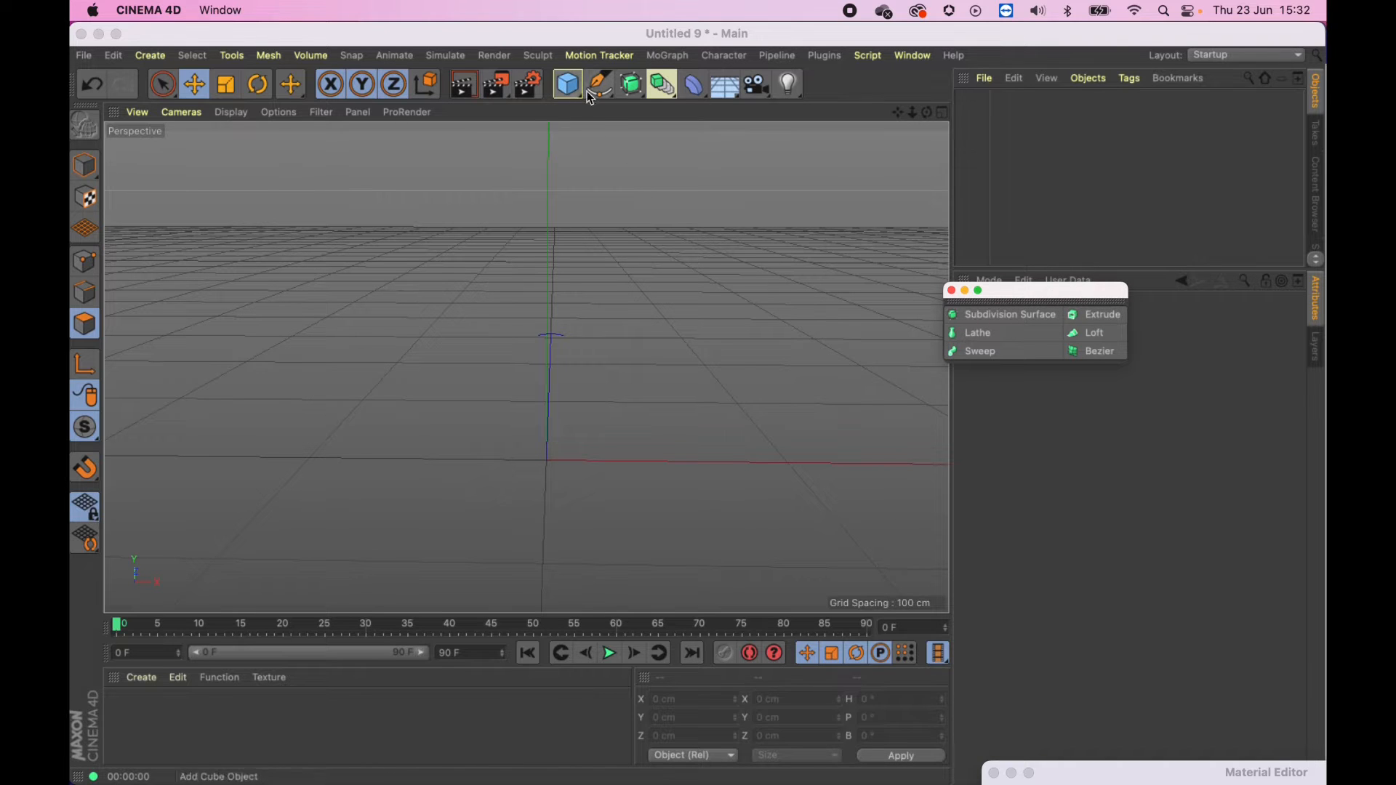
Step: Detach the spline palette as a floating window and add a Star spline to the empty scene
click(607, 84)
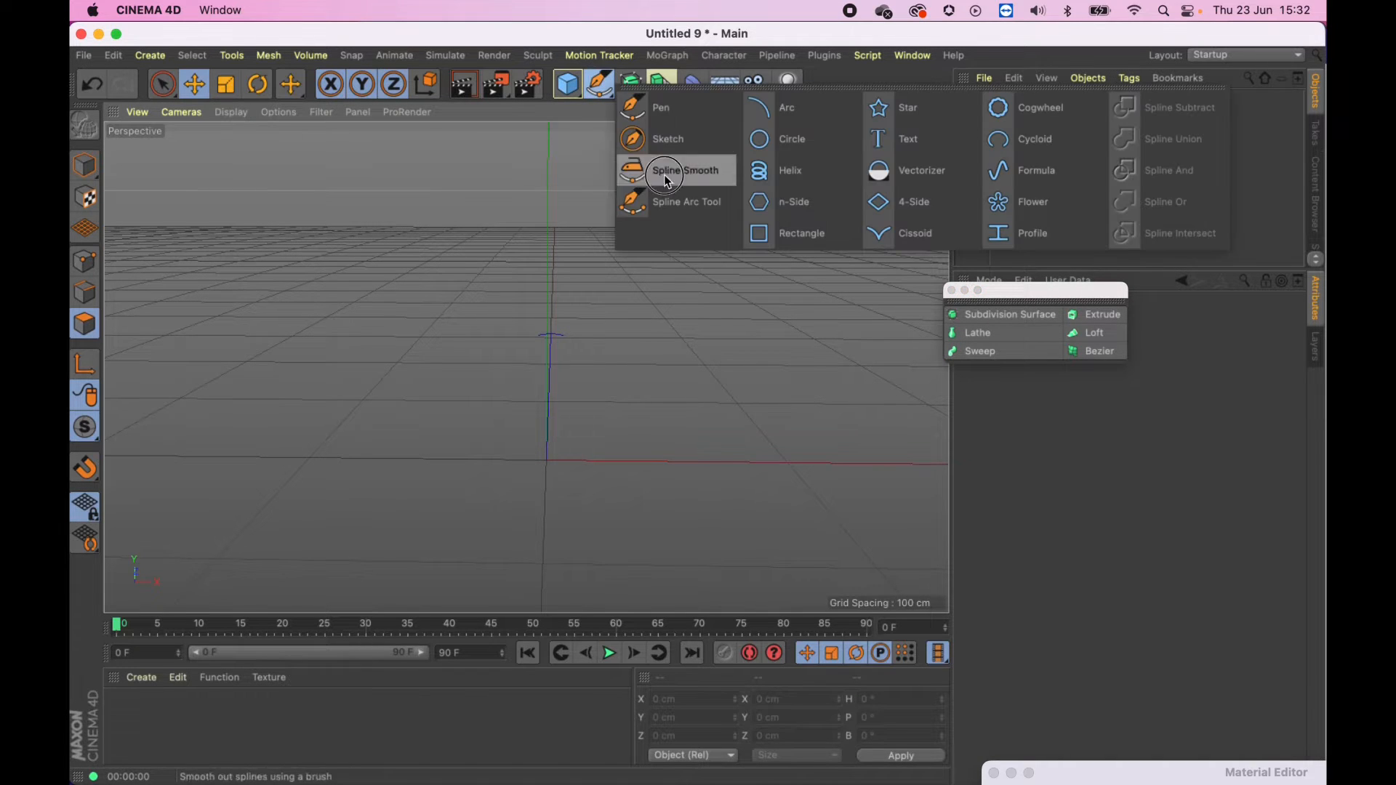
click(719, 88)
drag(843, 77, 1026, 481)
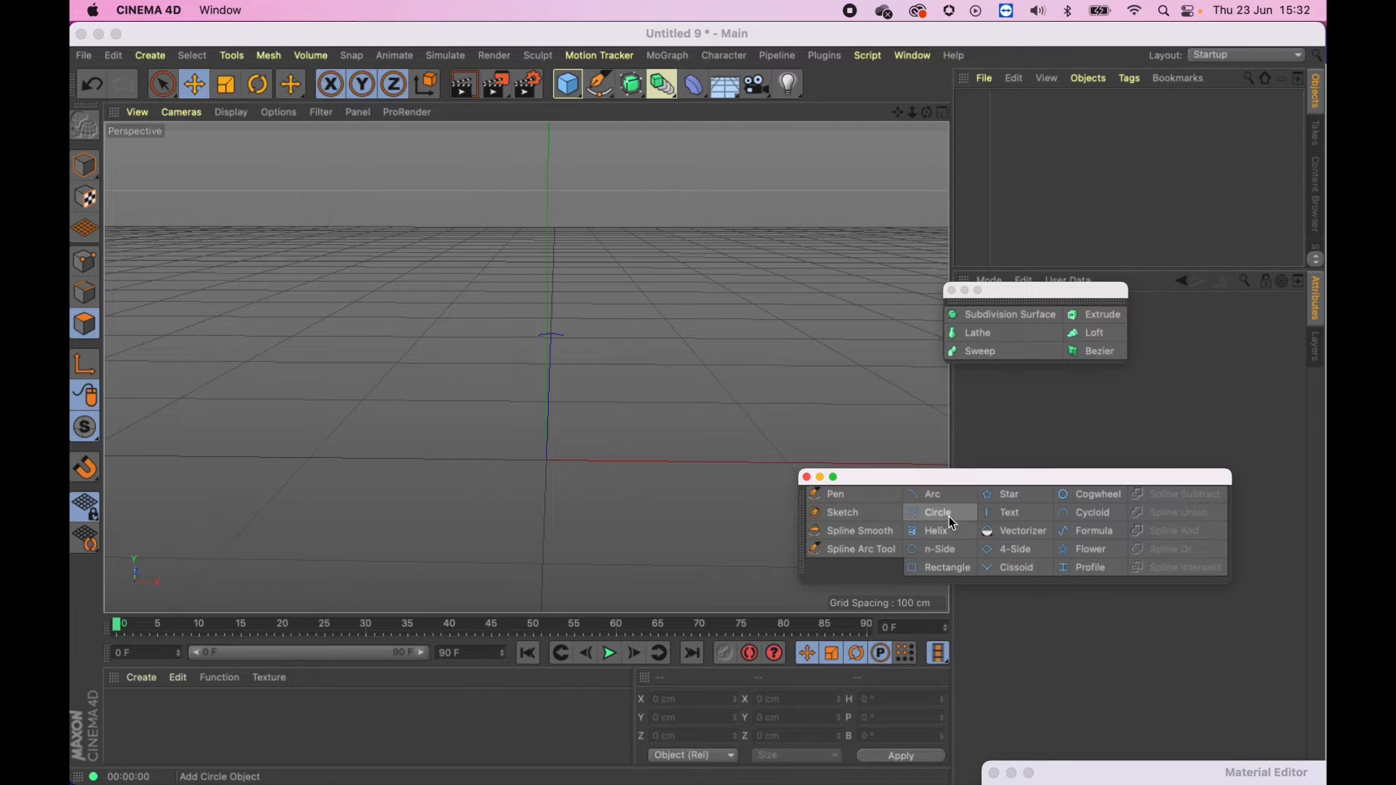
click(1007, 496)
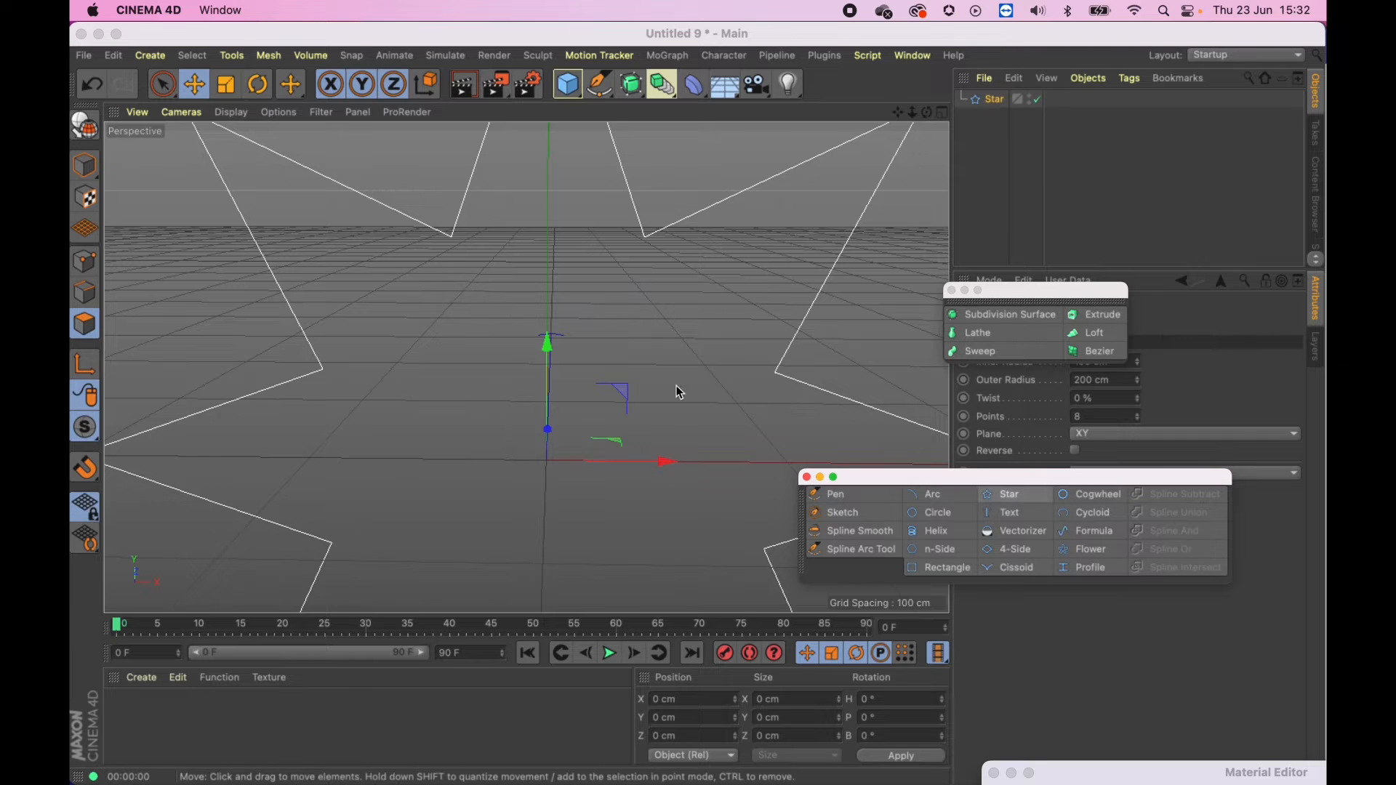
scroll(574, 379, down, 5)
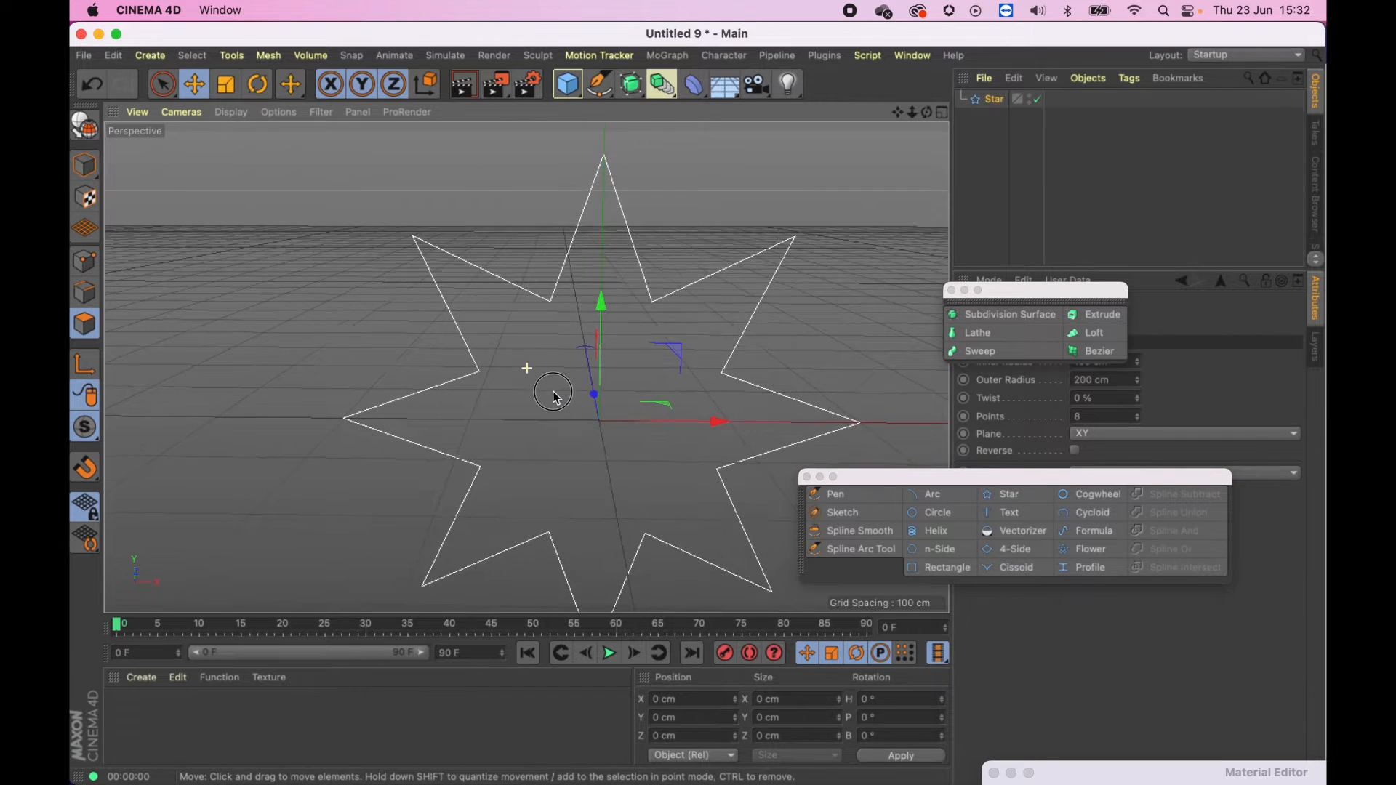
alt+middle_drag(555, 391, 528, 364)
Step: Uncover the Star's object properties by moving both floating palettes and set its number of points to 7
drag(1027, 474, 1081, 626)
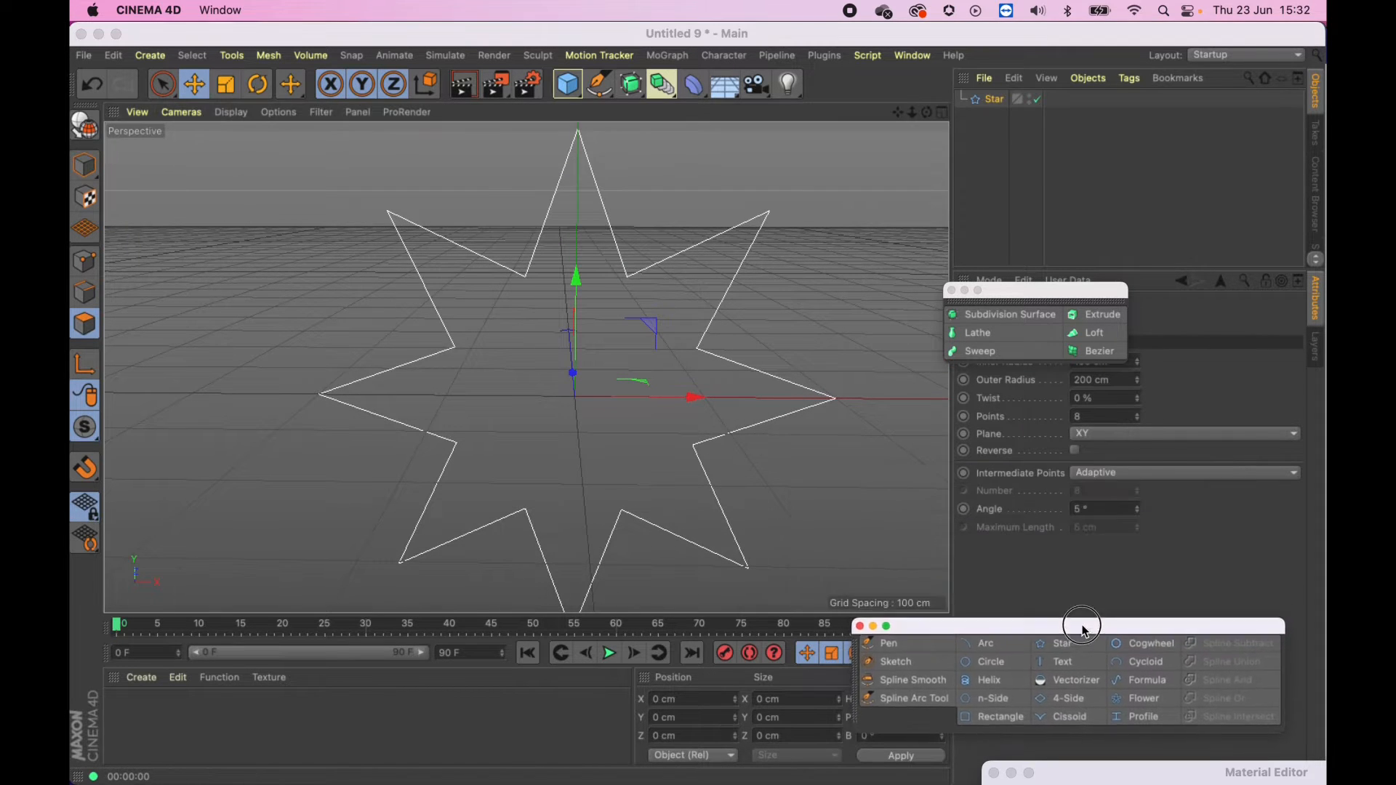
drag(1029, 336, 609, 755)
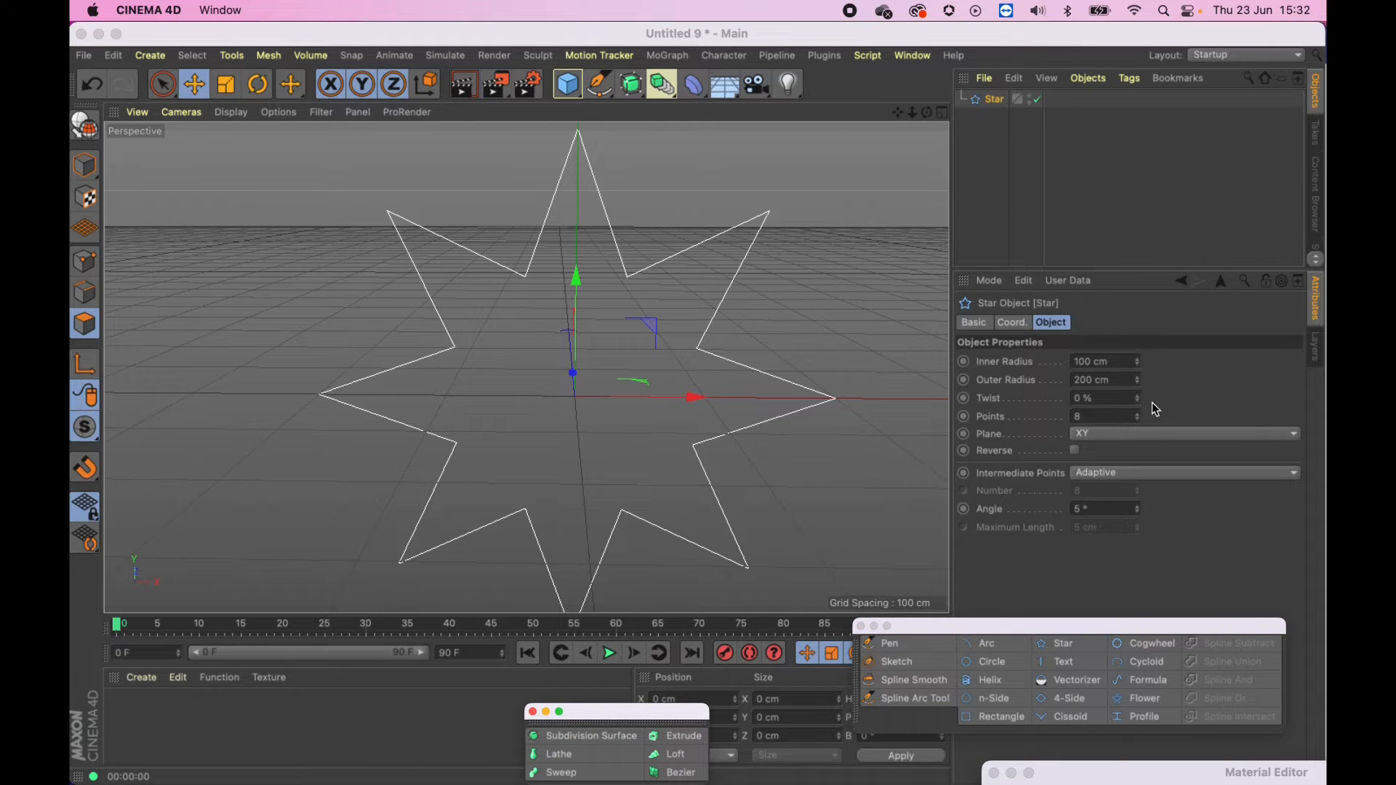
drag(1140, 420, 925, 367)
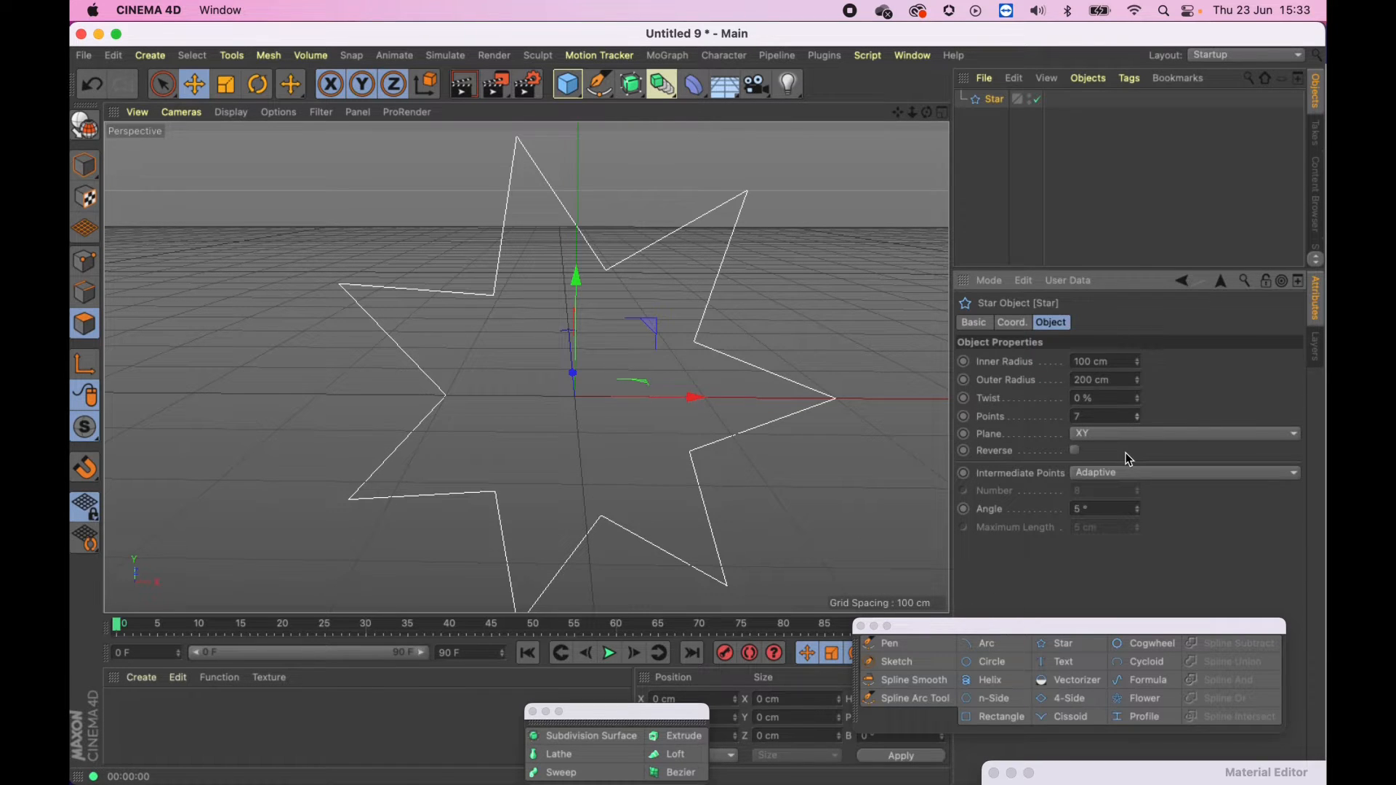
alt+drag(582, 386, 618, 436)
alt+drag(761, 329, 906, 546)
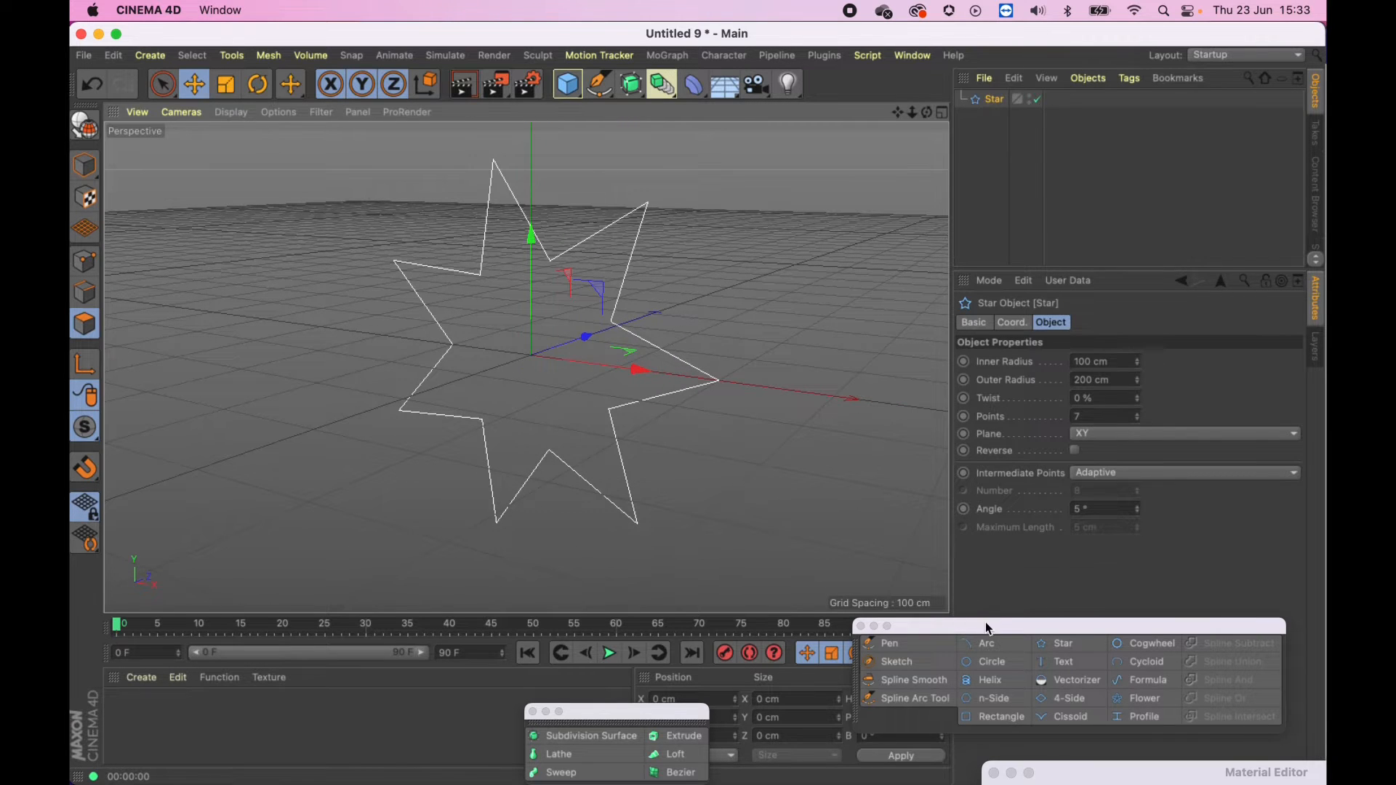
Step: Reposition the floating spline and generator palettes near the object list, leaving the star unobstructed
drag(985, 623, 893, 288)
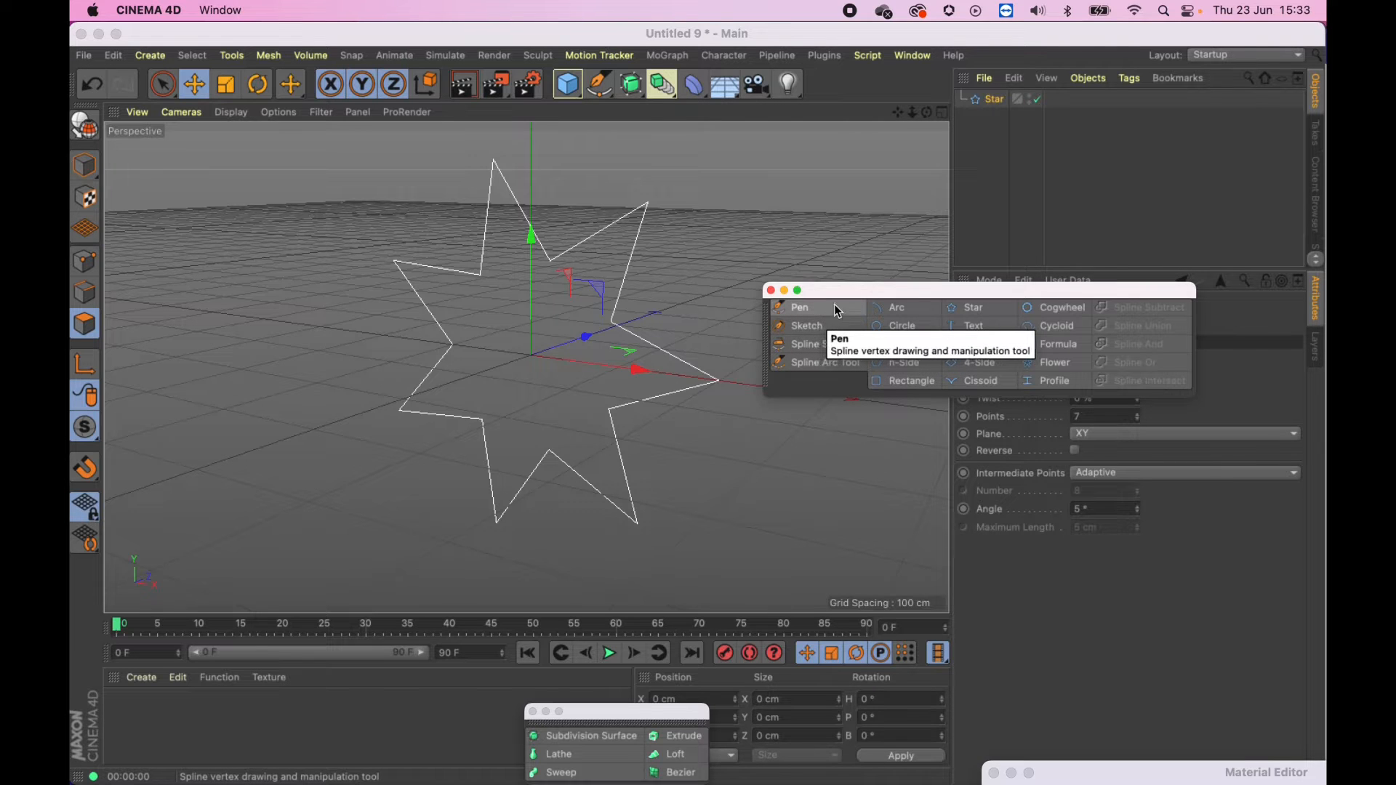
drag(856, 290, 1045, 329)
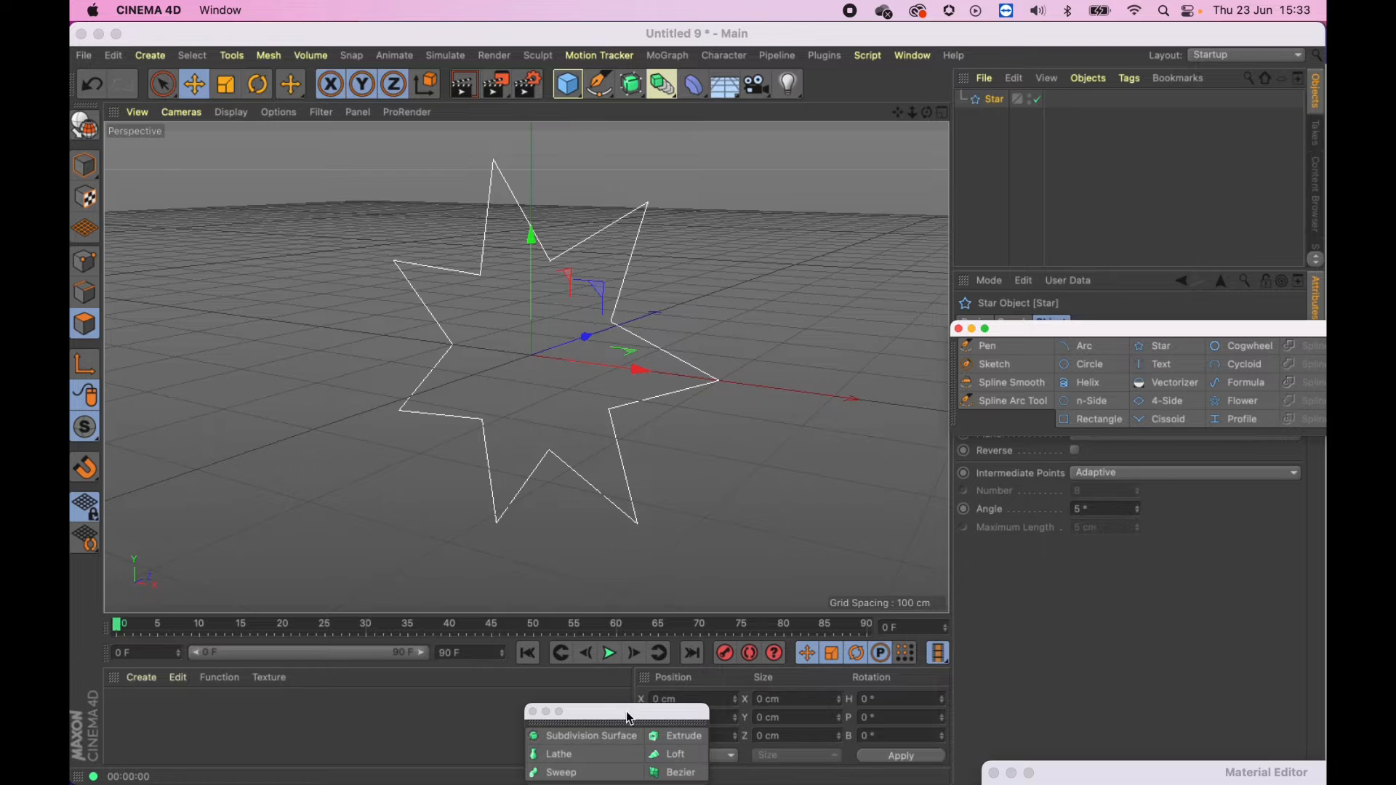
drag(626, 711, 1000, 182)
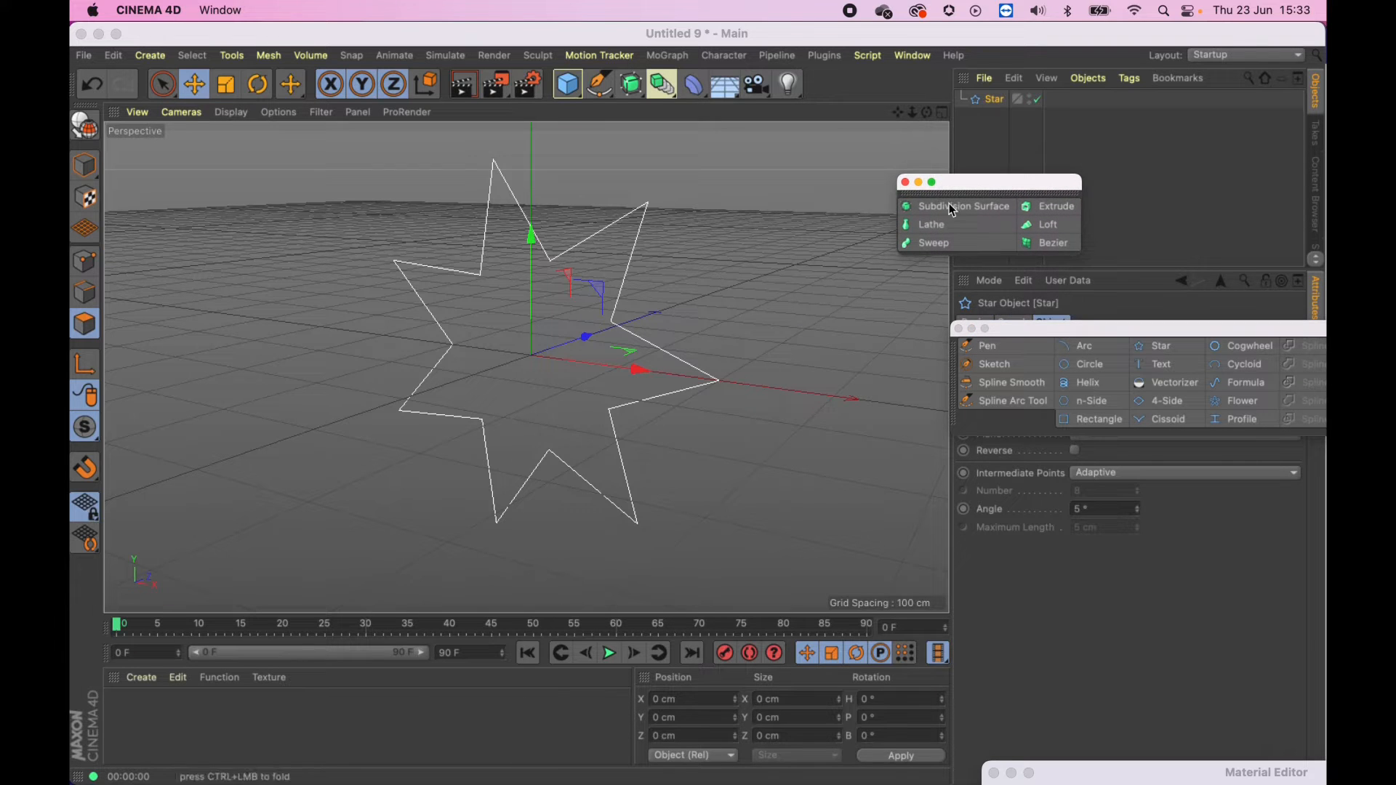
Step: Try adding an Extrude generator as the Star's child and as its parent, undoing each attempt
click(1072, 215)
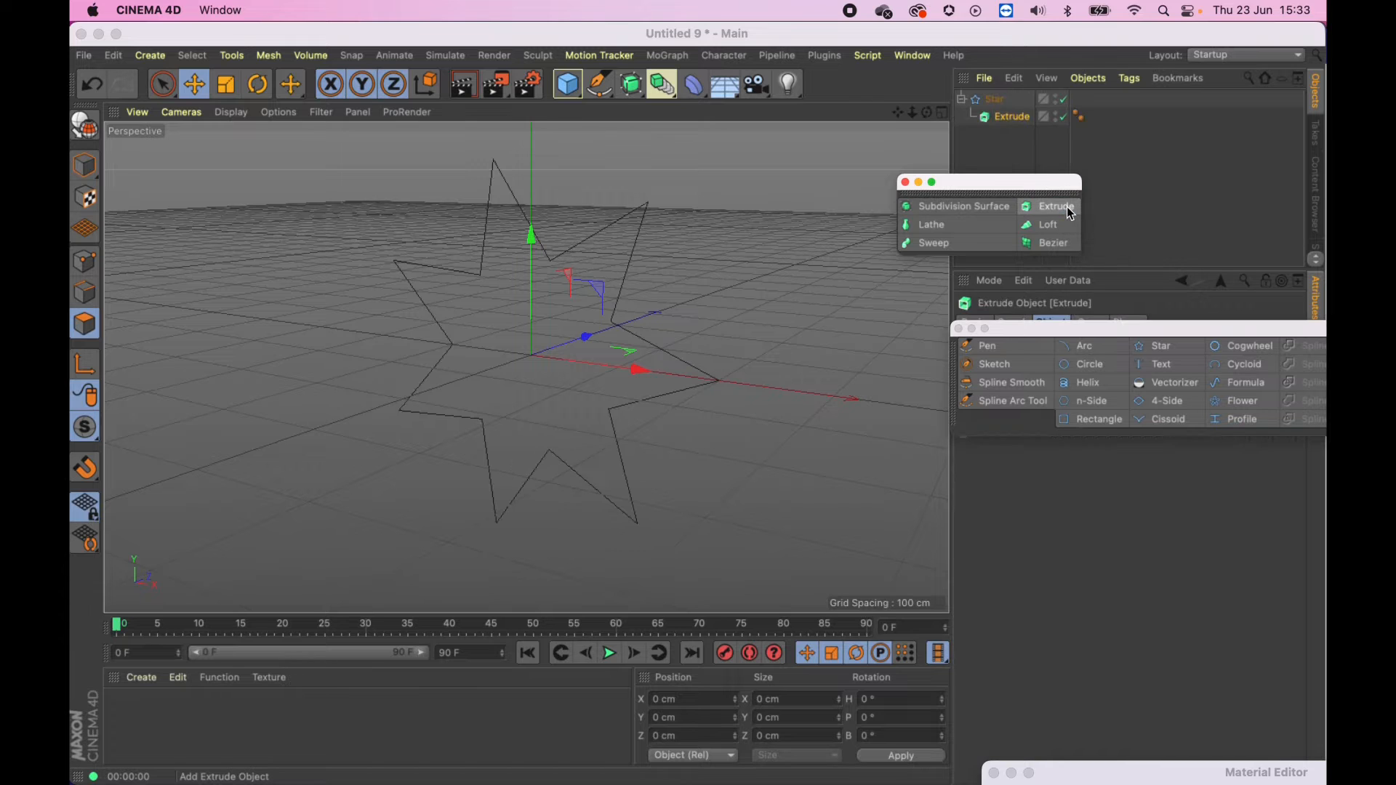
key(super+z)
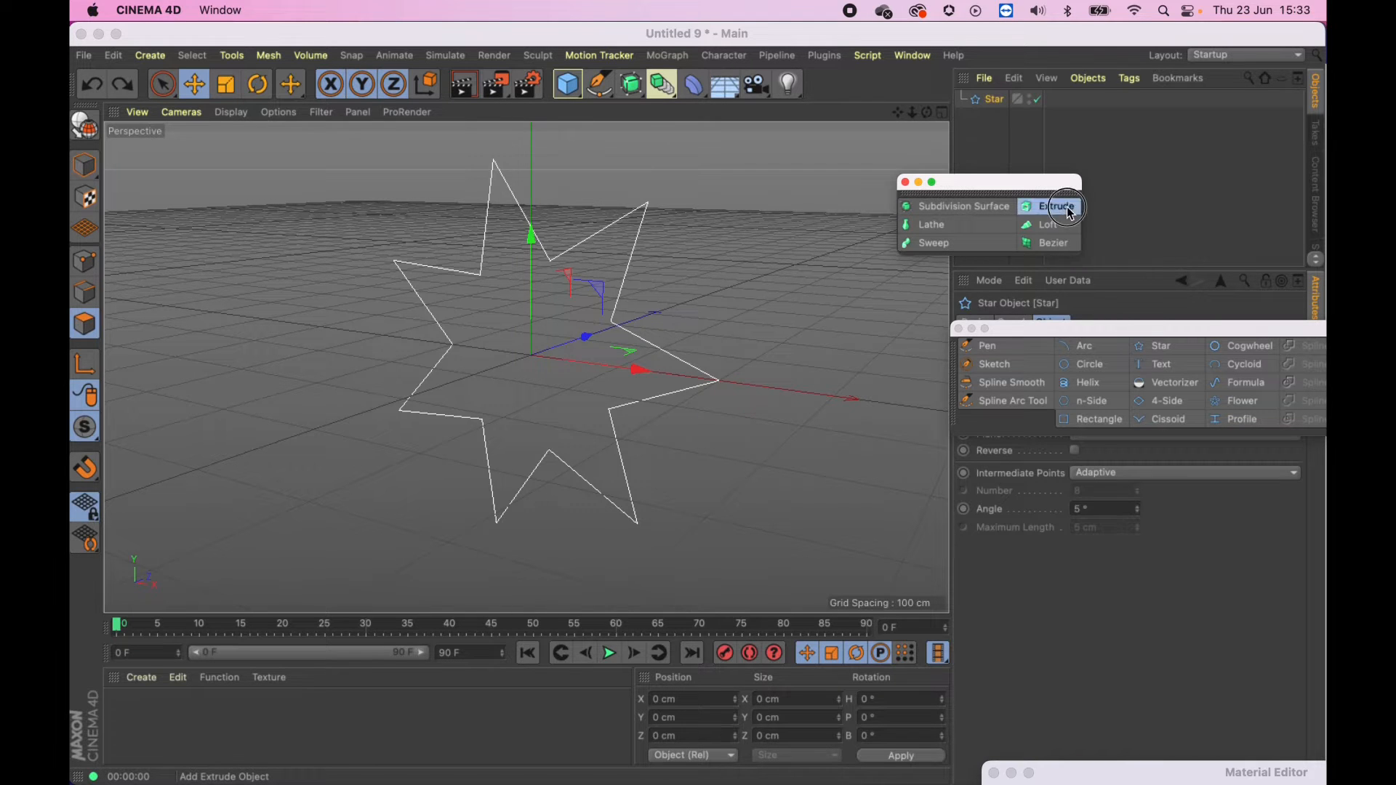
alt+click(1070, 213)
key(super+z)
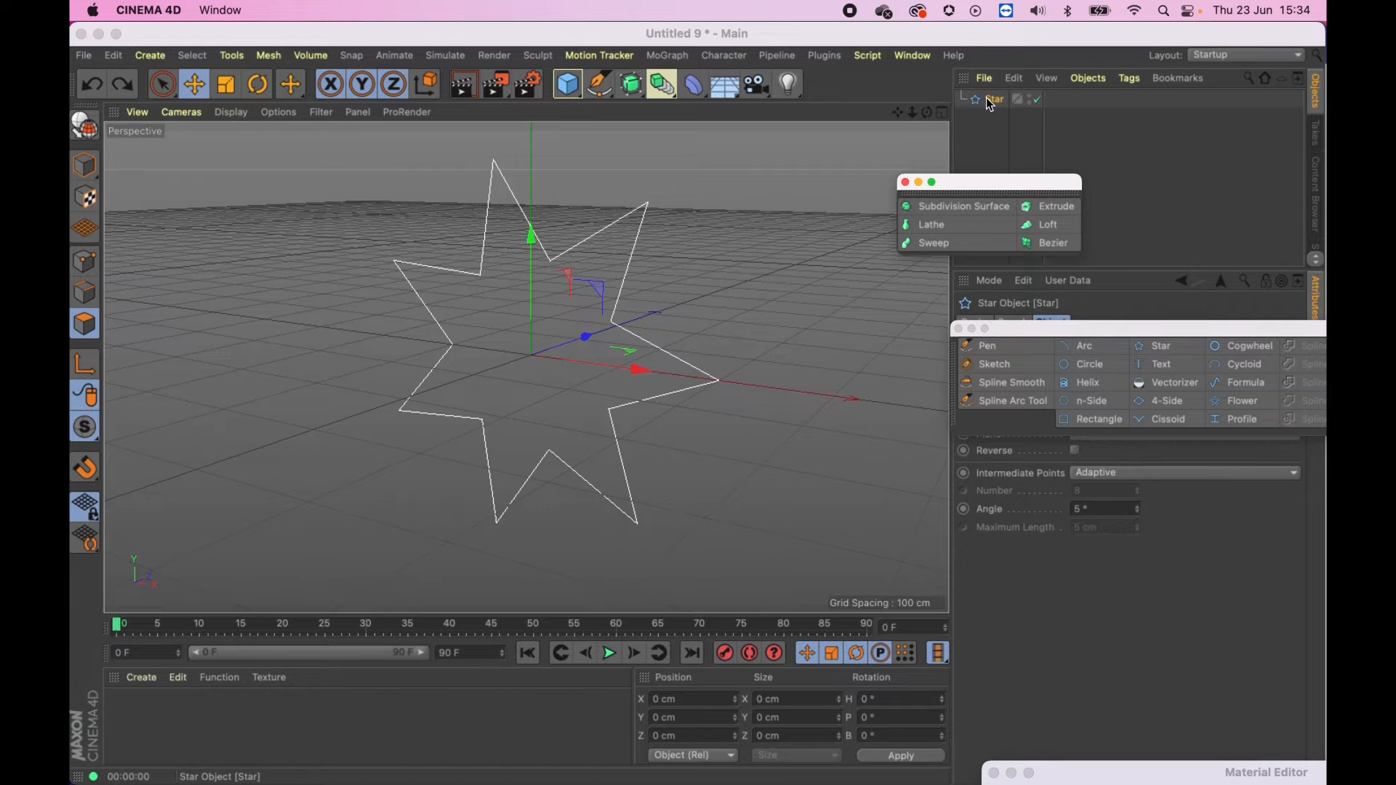
alt+click(1071, 215)
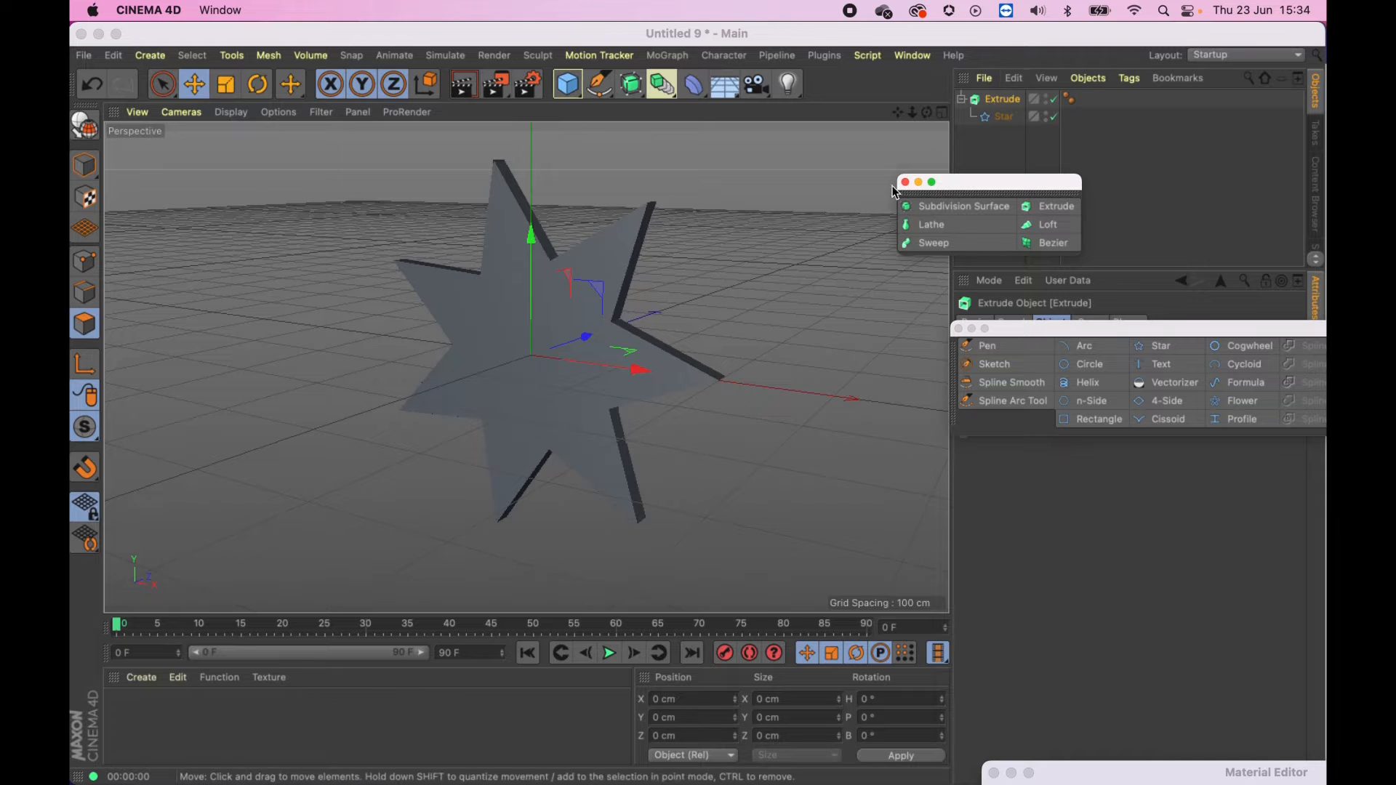
drag(997, 182, 932, 302)
key(super+z)
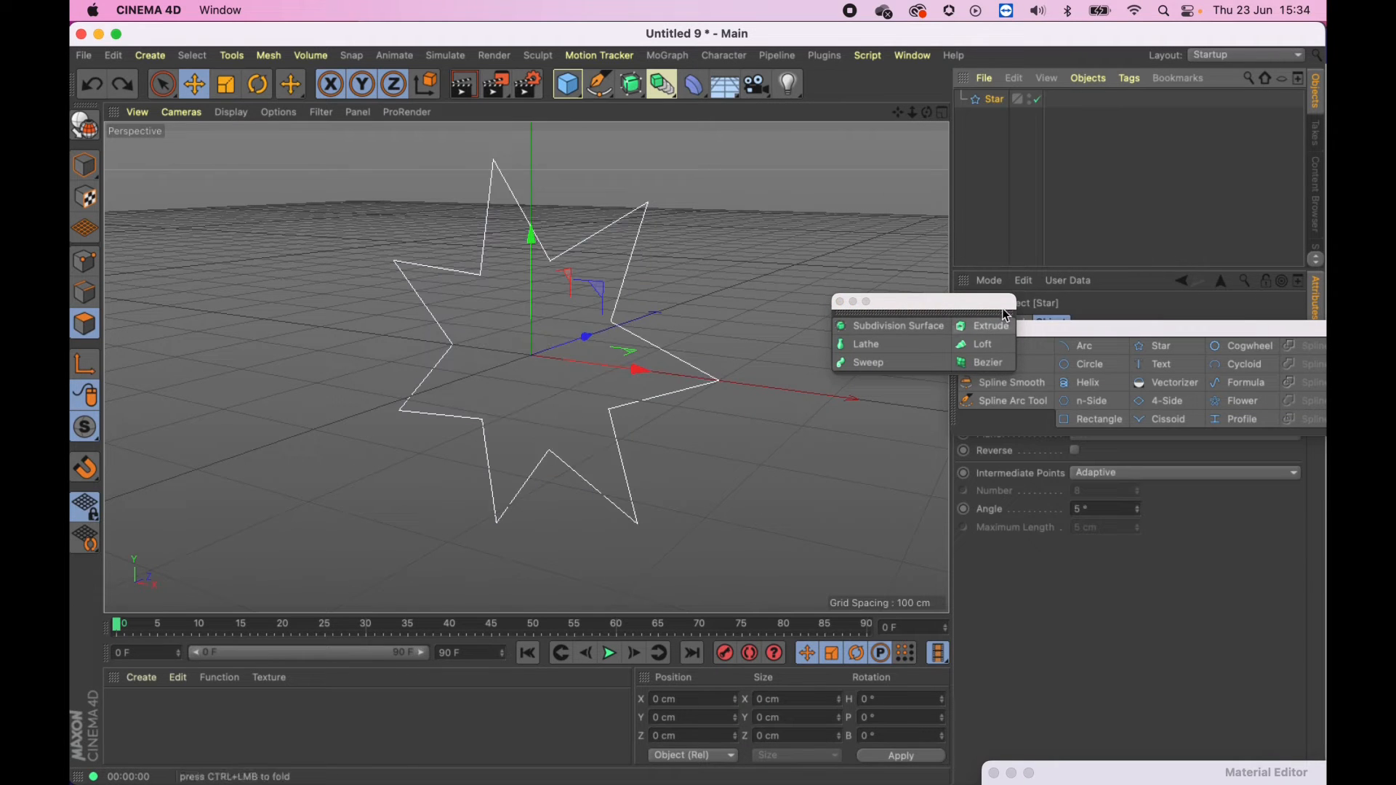
Step: Add an Extrude generator with the Star as its child and move the floating palettes clear of the attributes
click(982, 325)
drag(998, 120, 1007, 101)
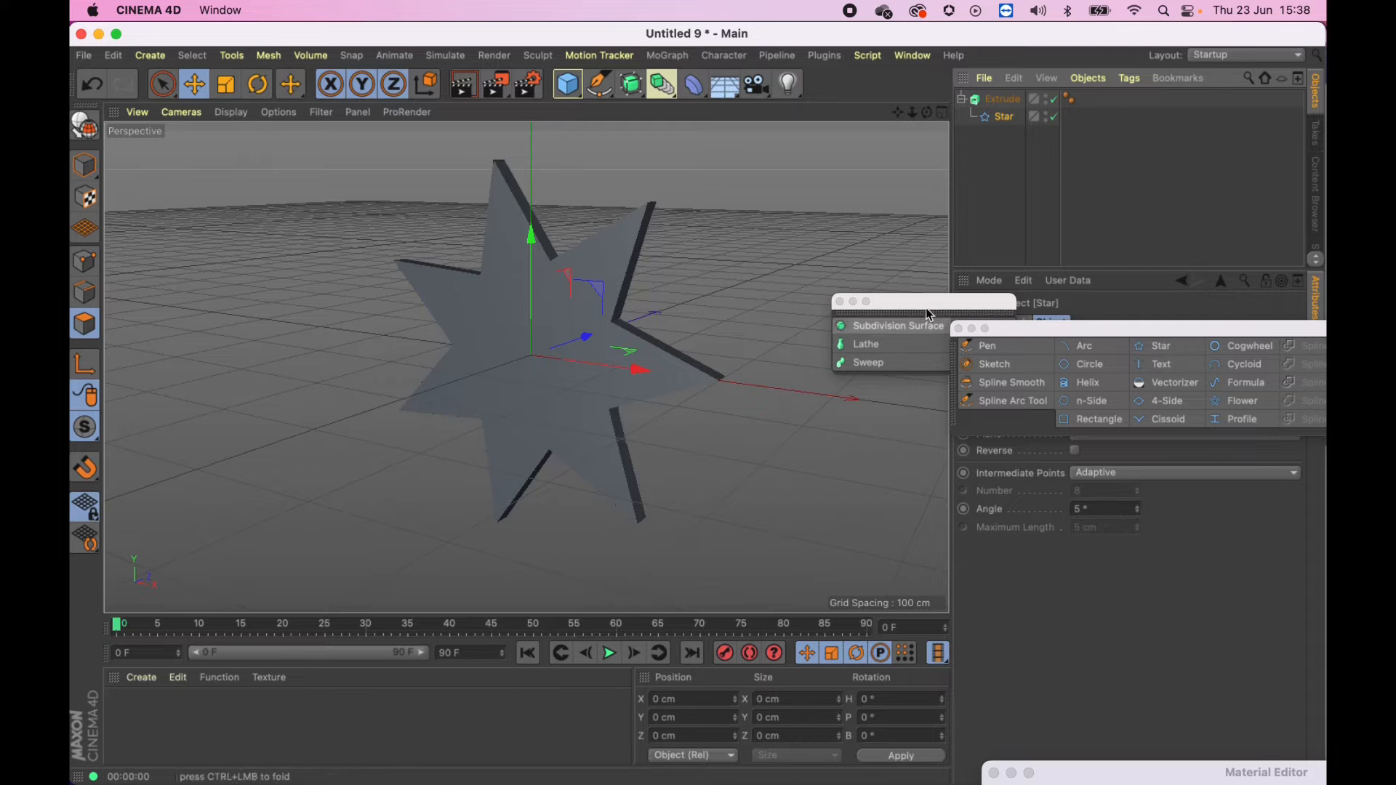
drag(928, 302, 1112, 505)
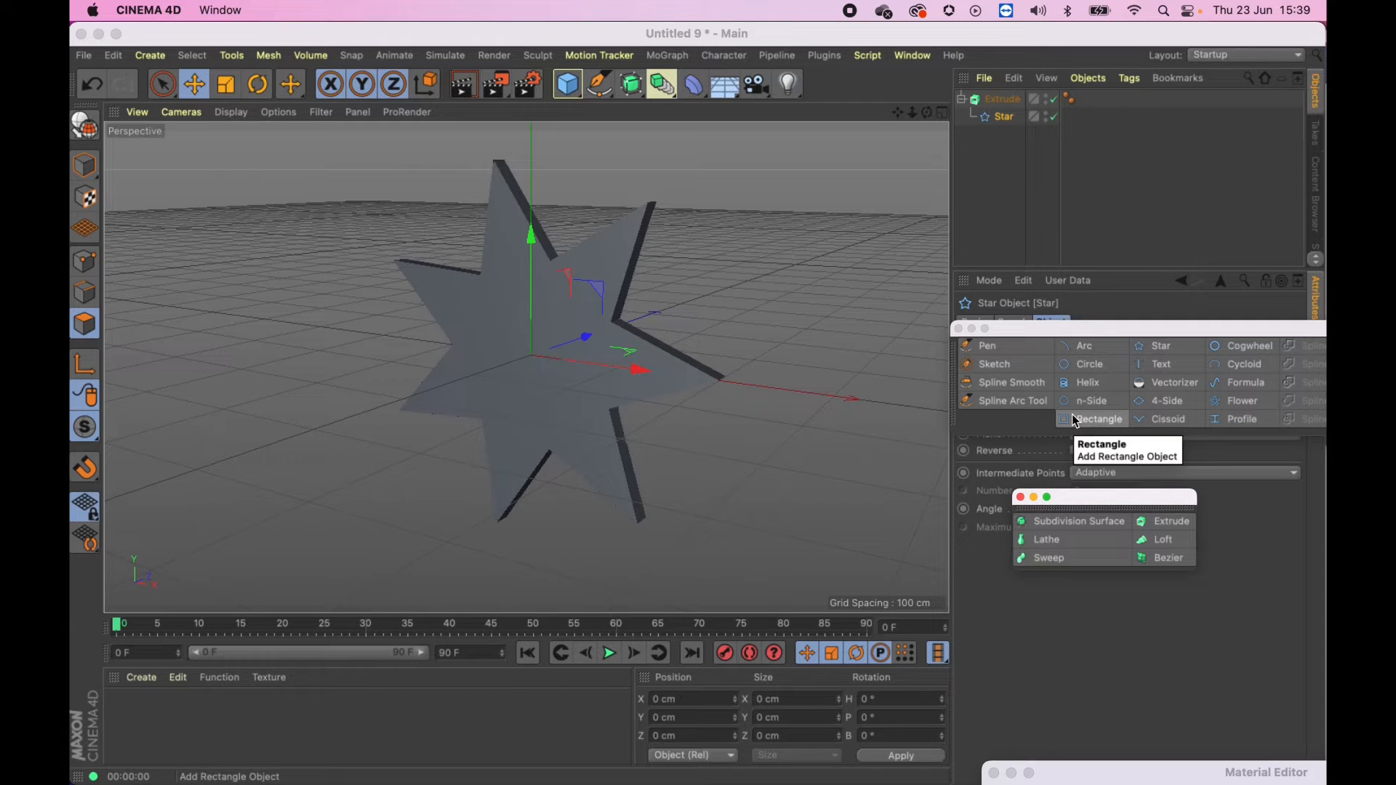
drag(1081, 326, 682, 714)
Step: Set the Extrude object's Z movement to 372 cm to deepen the star
click(1016, 97)
click(794, 345)
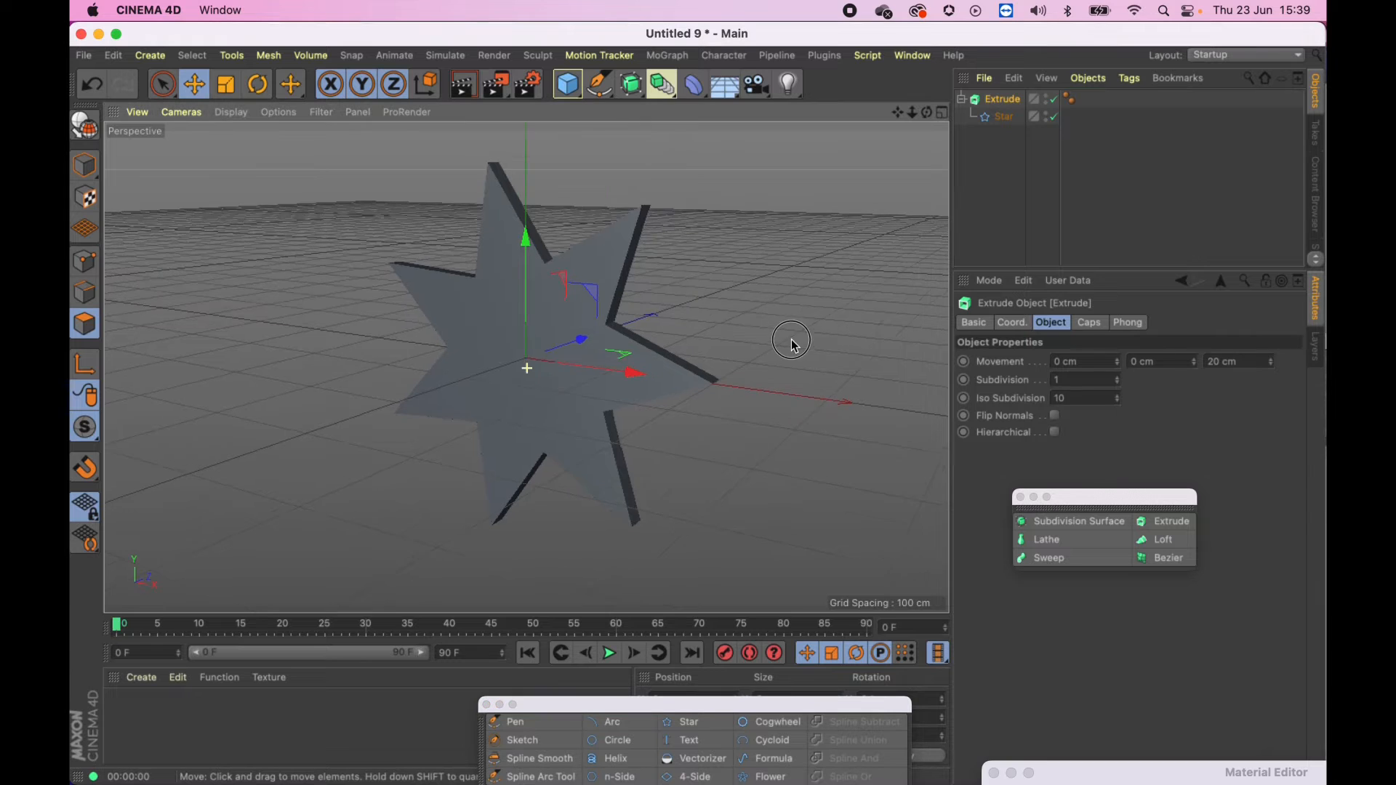
alt+drag(794, 345, 749, 331)
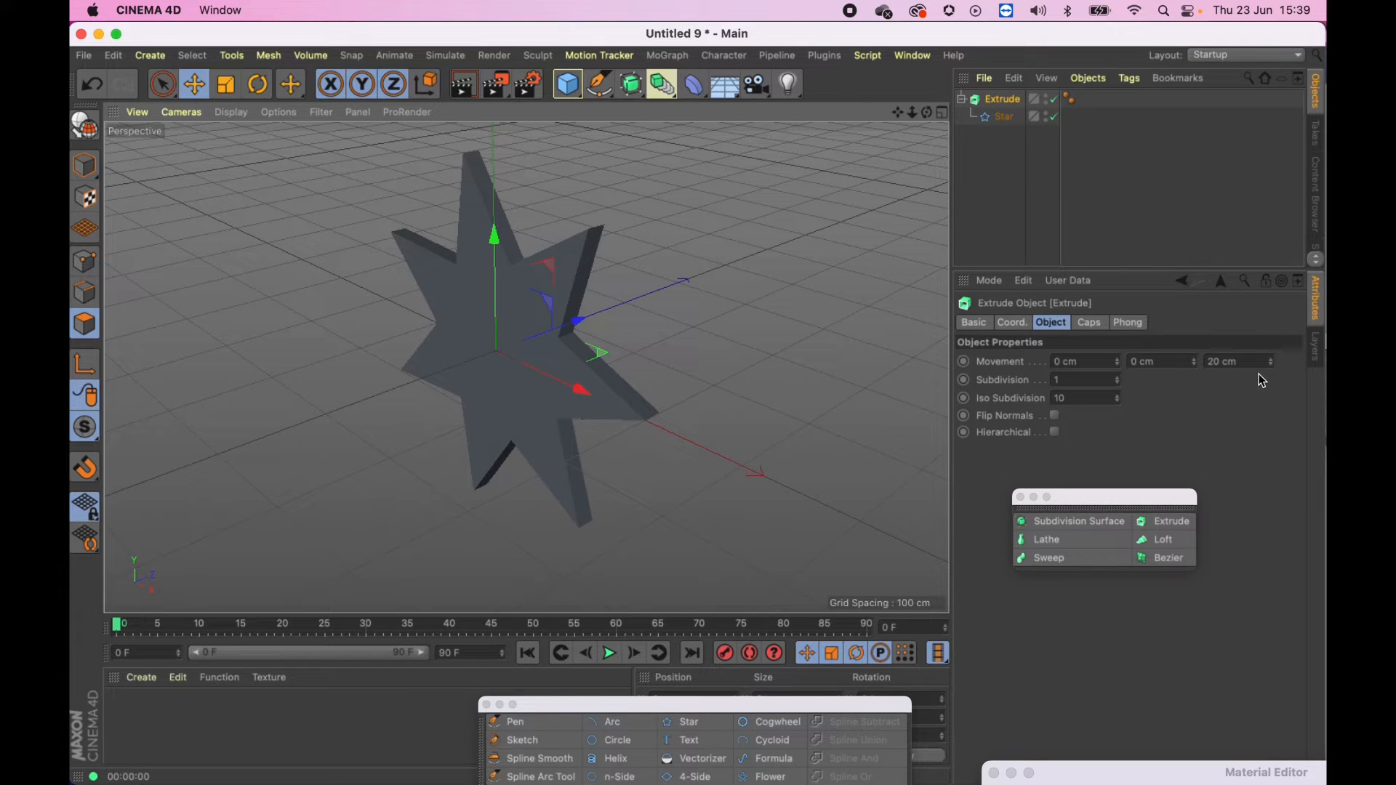
drag(1270, 362, 1270, 106)
alt+drag(776, 321, 873, 256)
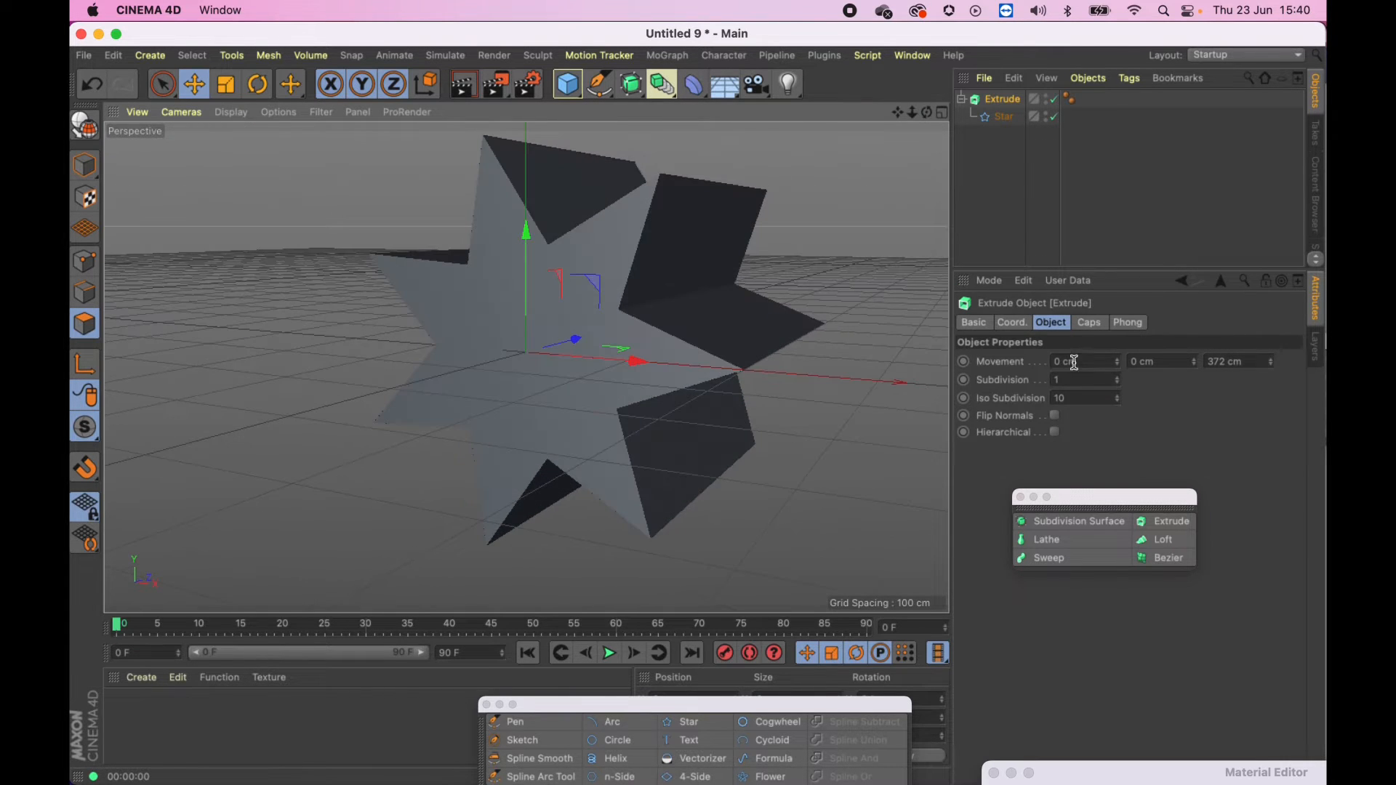
Step: Set the Extrude object's X movement to -458 cm and examine the slanted extrusion in the four-view layout
drag(1120, 362, 1025, 315)
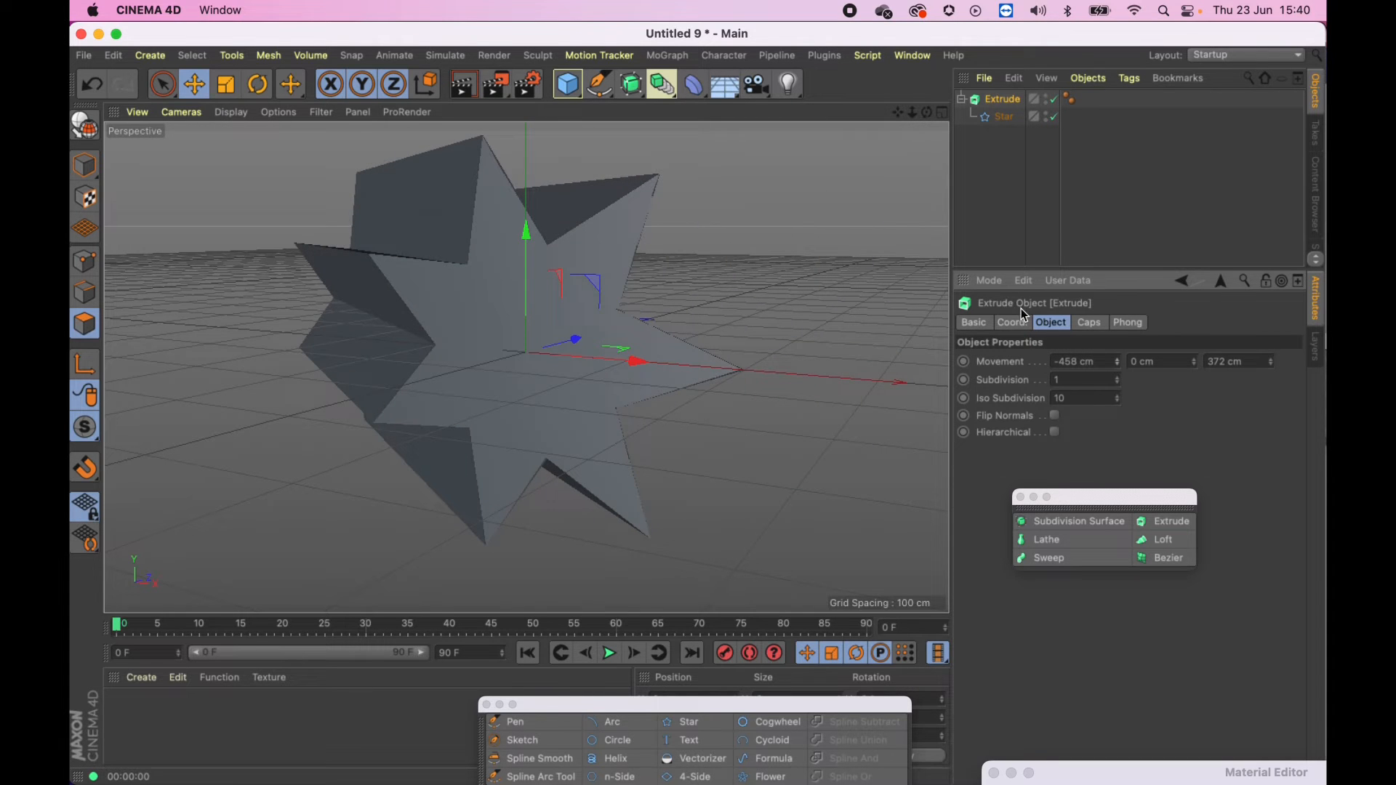
click(941, 109)
click(785, 445)
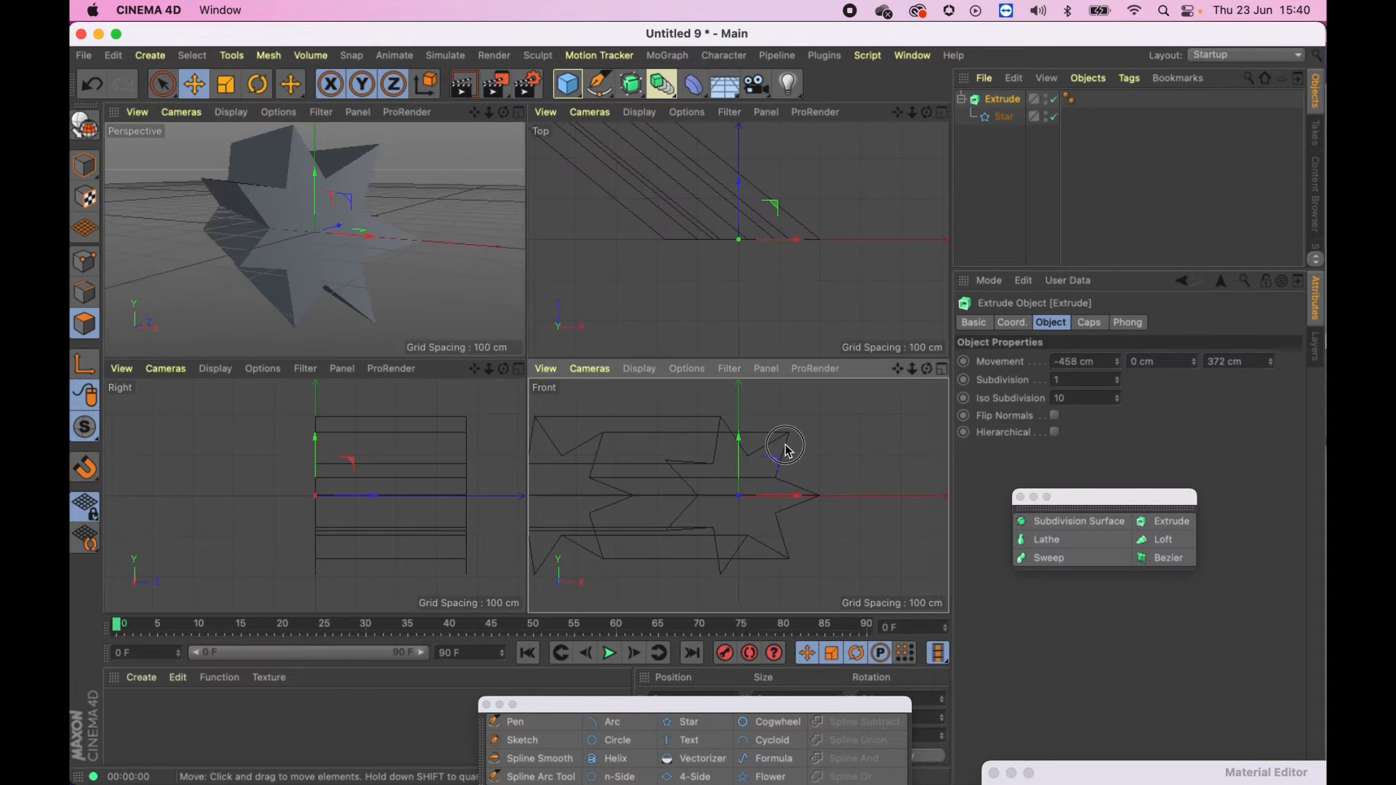
scroll(788, 451, down, 5)
scroll(763, 237, down, 6)
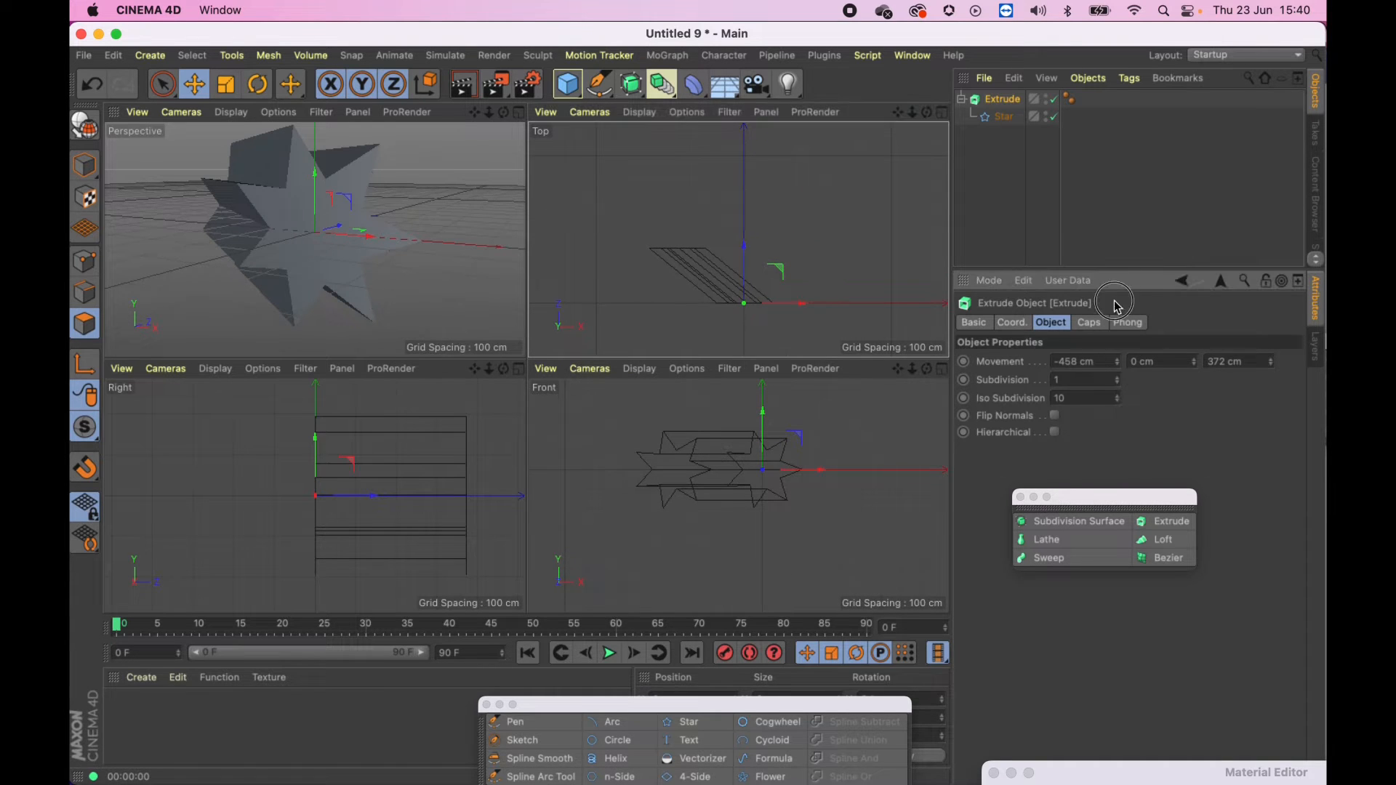
Step: Vary the Extrude object's X movement, reset it to 0 cm, and return to the single perspective view
mouse_move(1118, 361)
mouse_down()
mouse_move(1199, 347)
mouse_move(1142, 357)
mouse_move(1159, 354)
mouse_move(1129, 381)
mouse_up()
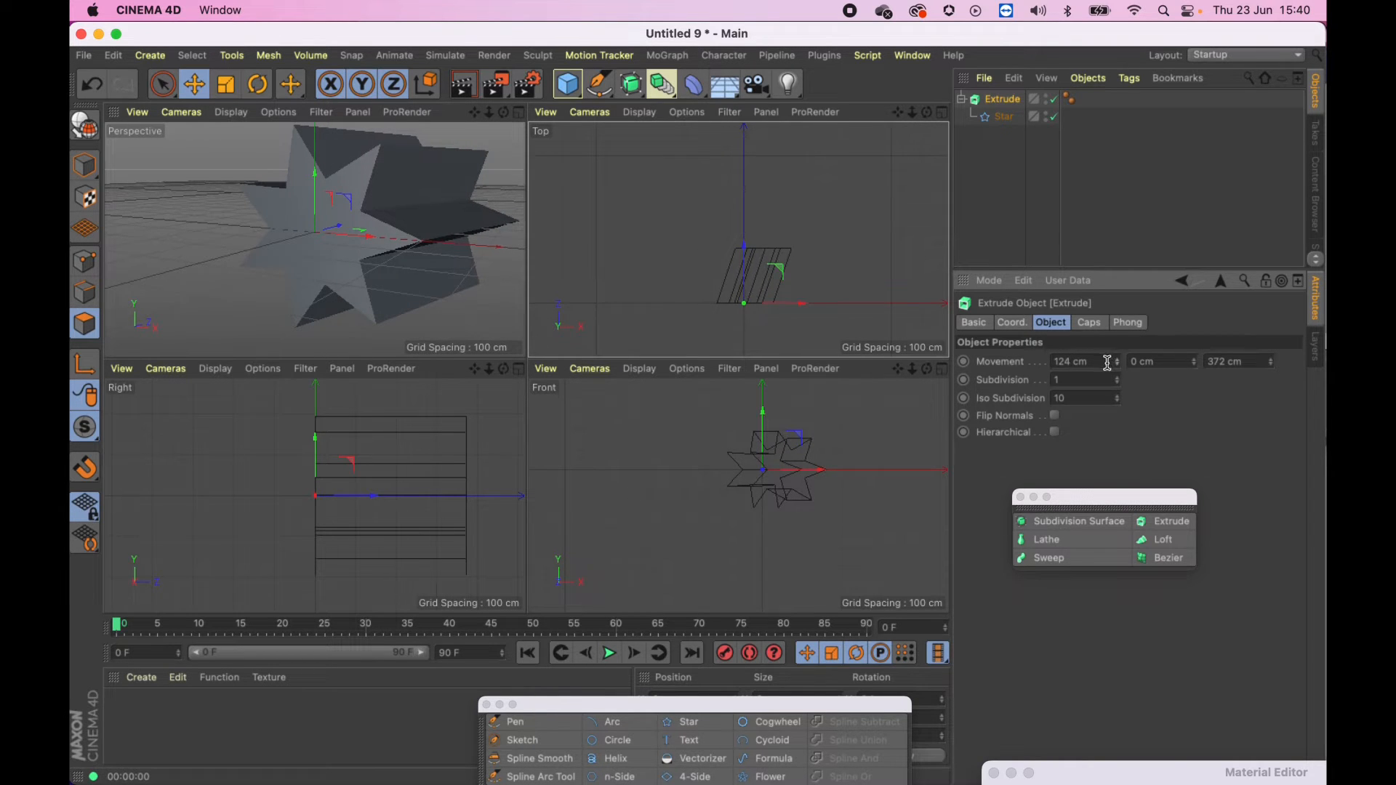
click(1108, 362)
text(0)
key(Return)
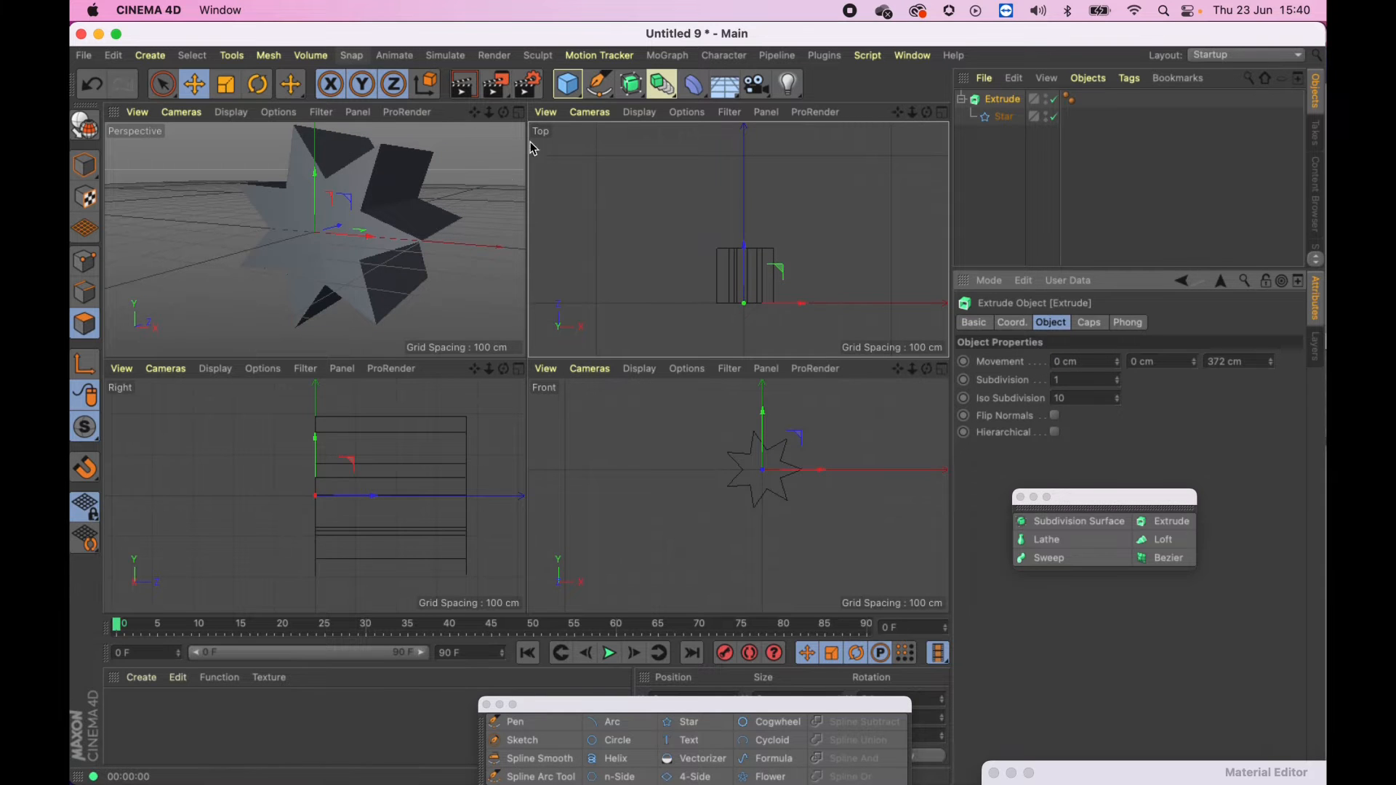
scroll(436, 207, down, 4)
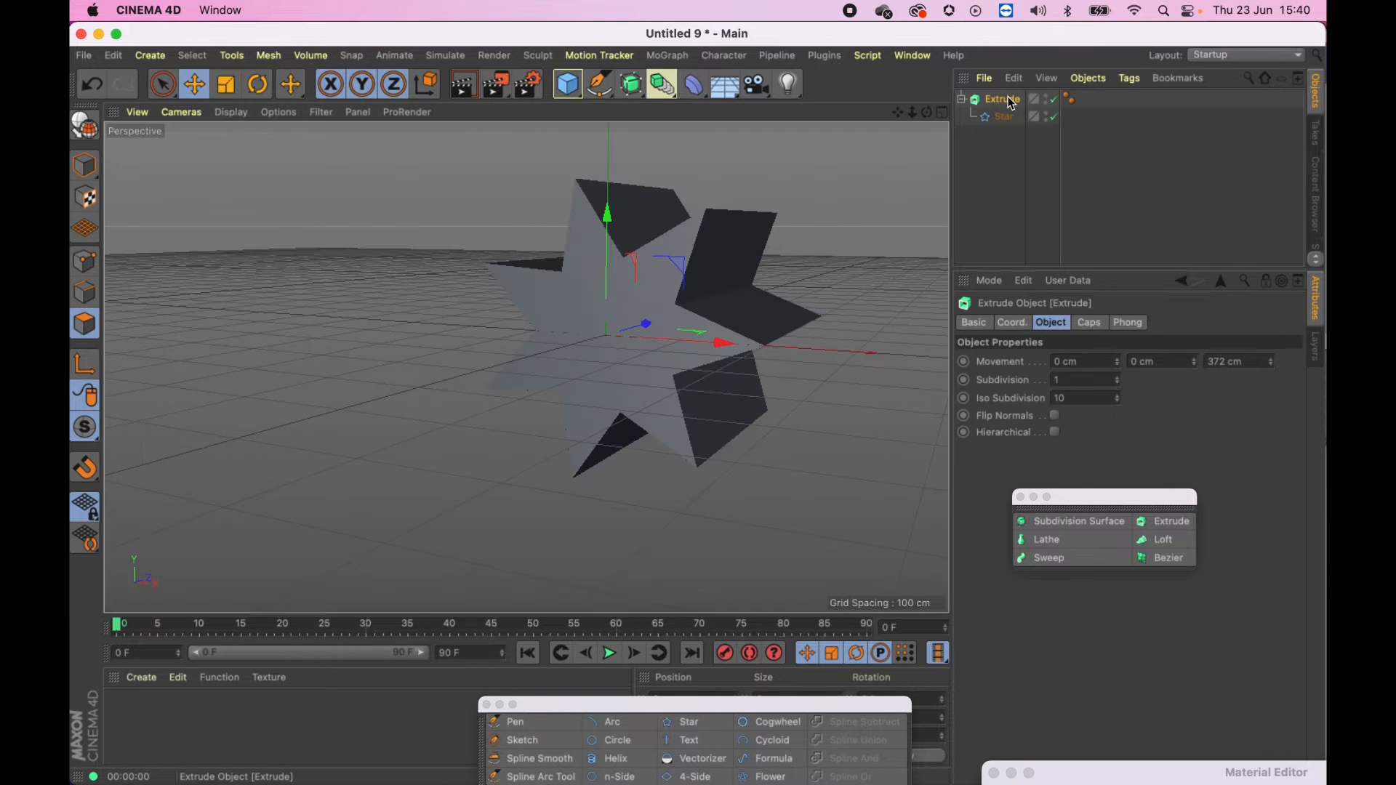
Step: Delete the extruded star and add a Text spline in its place
click(1008, 99)
key(Delete)
click(588, 91)
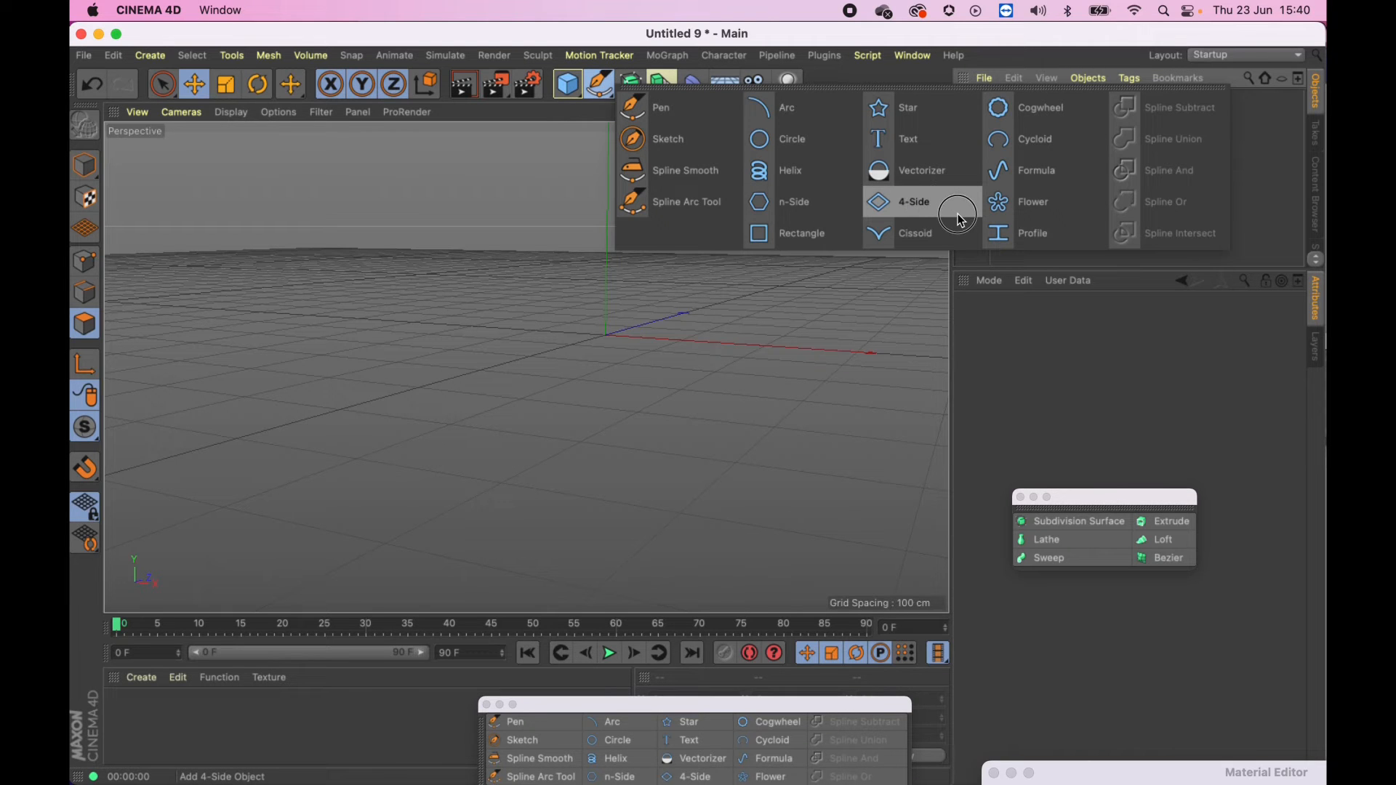
click(905, 139)
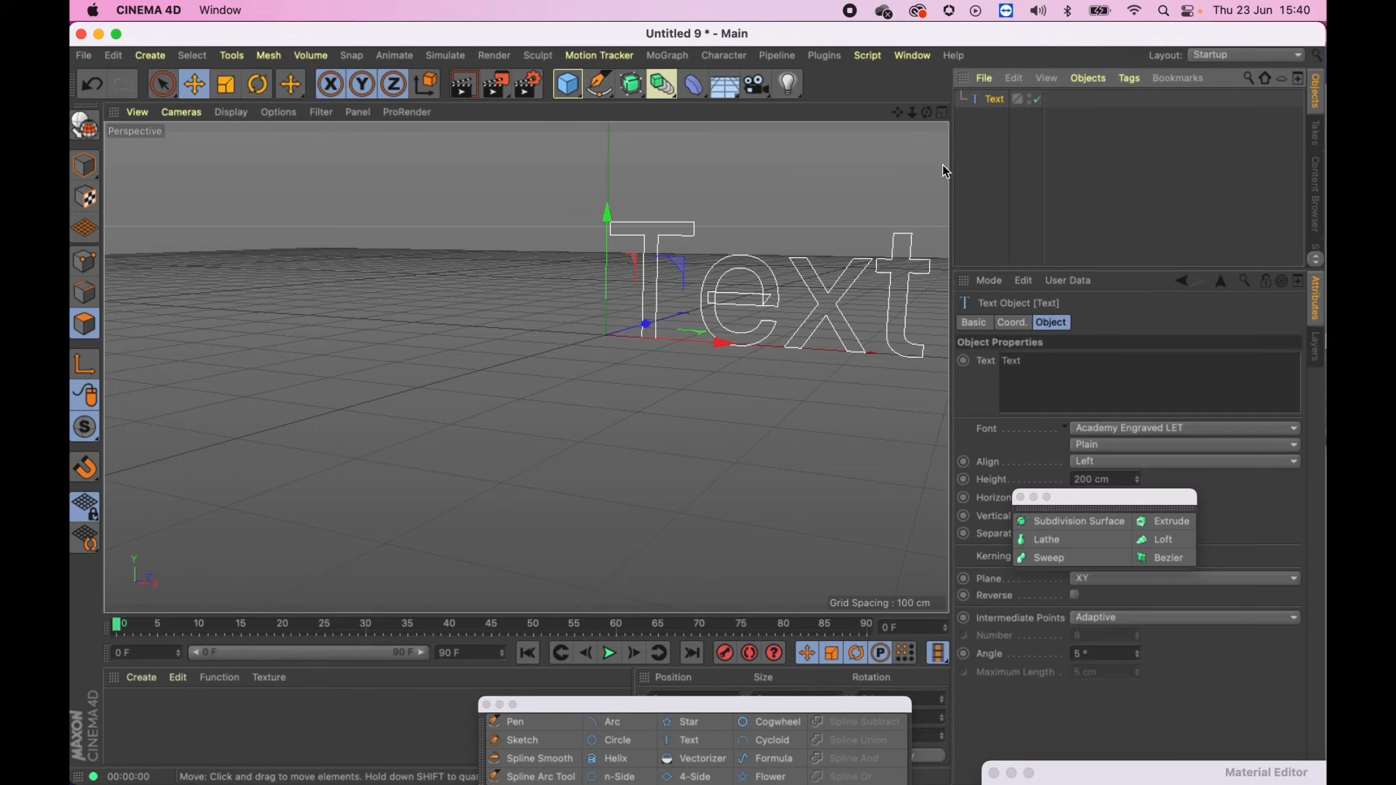
alt+middle_drag(744, 402, 543, 460)
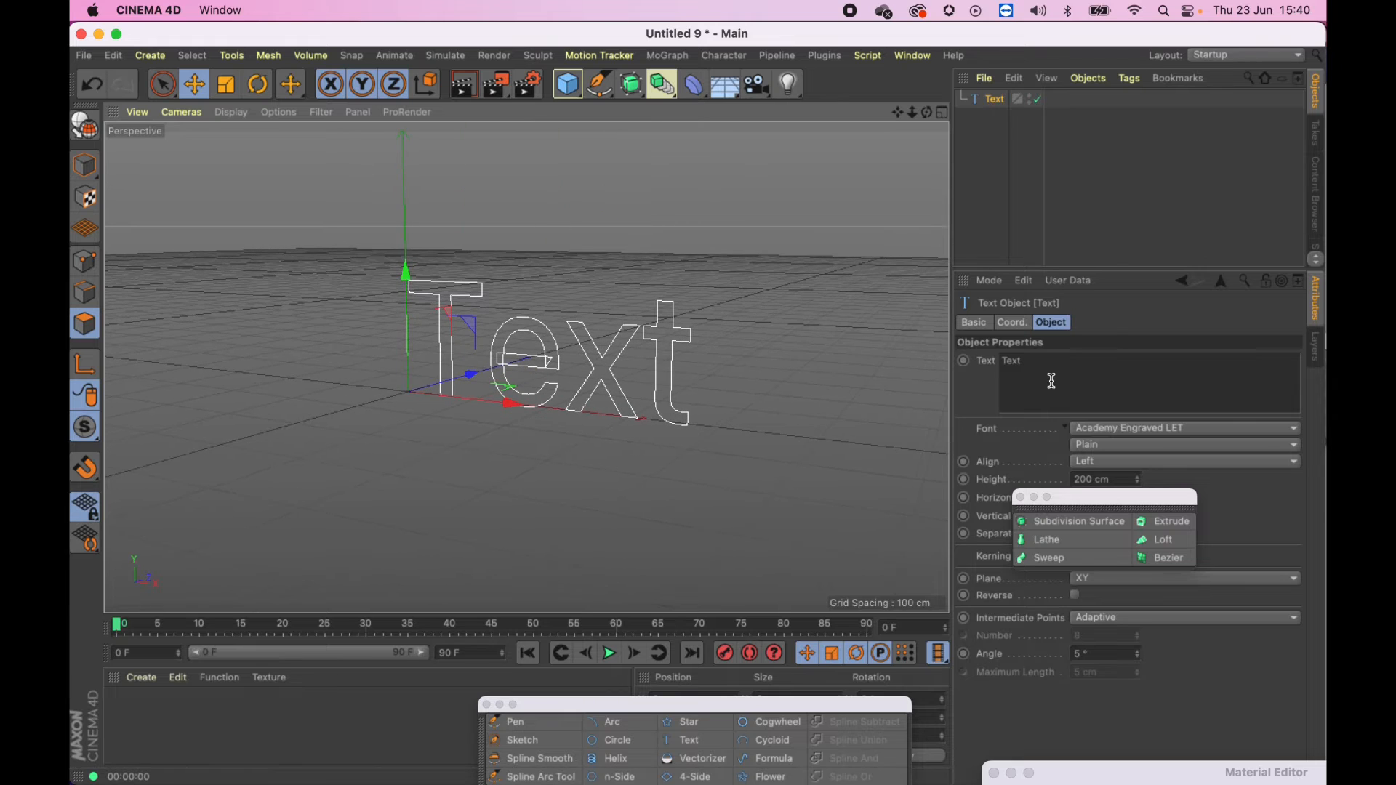
Step: Apply an Extrude generator to the Text spline to turn it into solid lettering
drag(1089, 363, 854, 304)
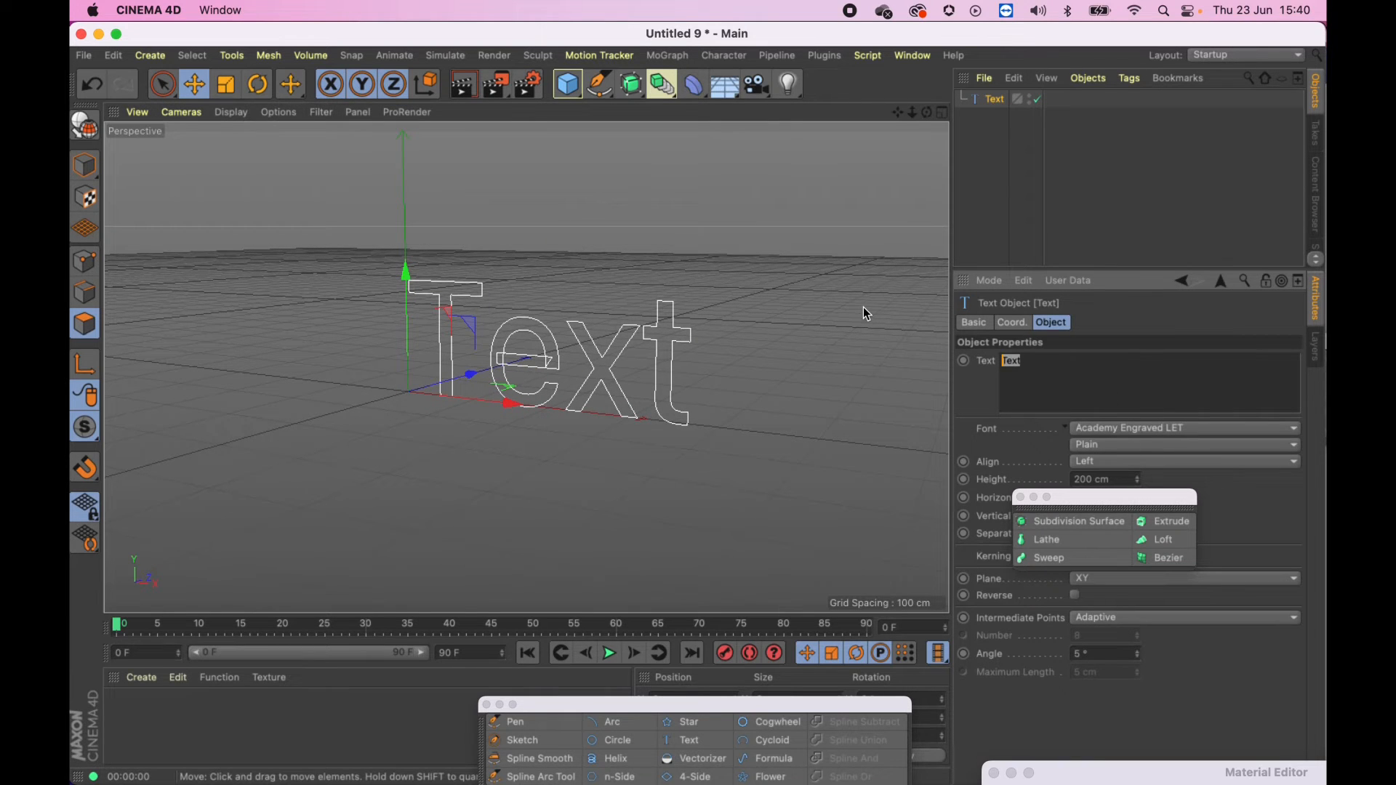
click(992, 103)
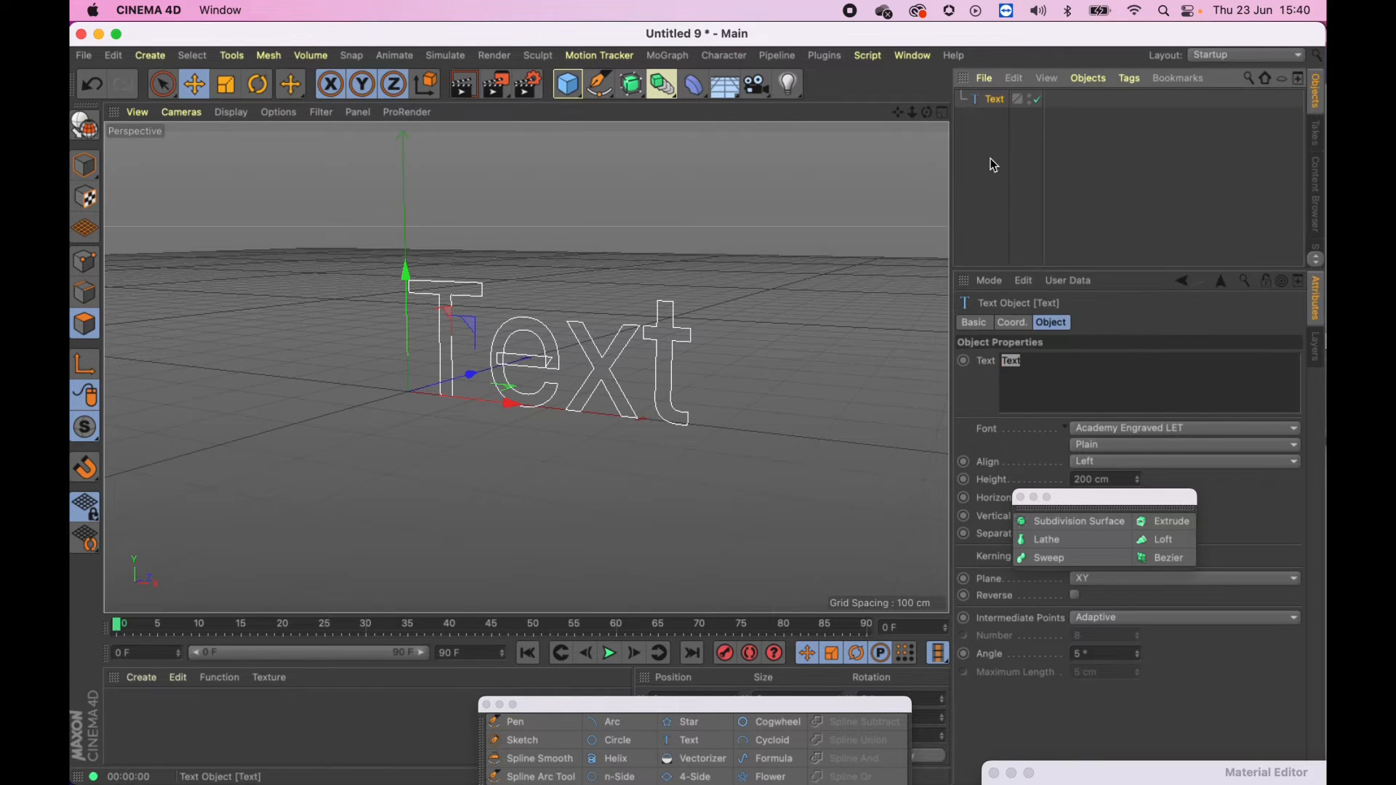
click(1172, 523)
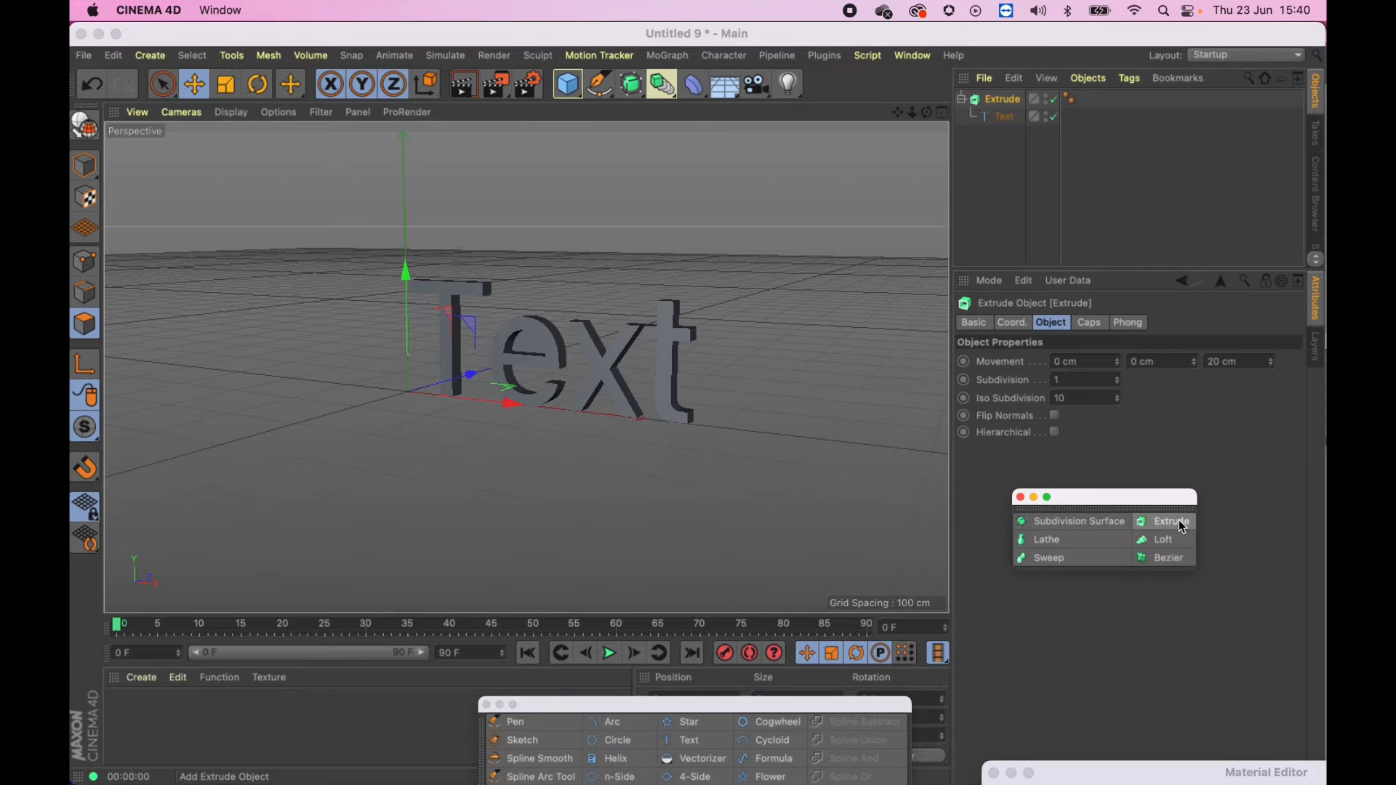
alt+middle_drag(804, 371, 785, 393)
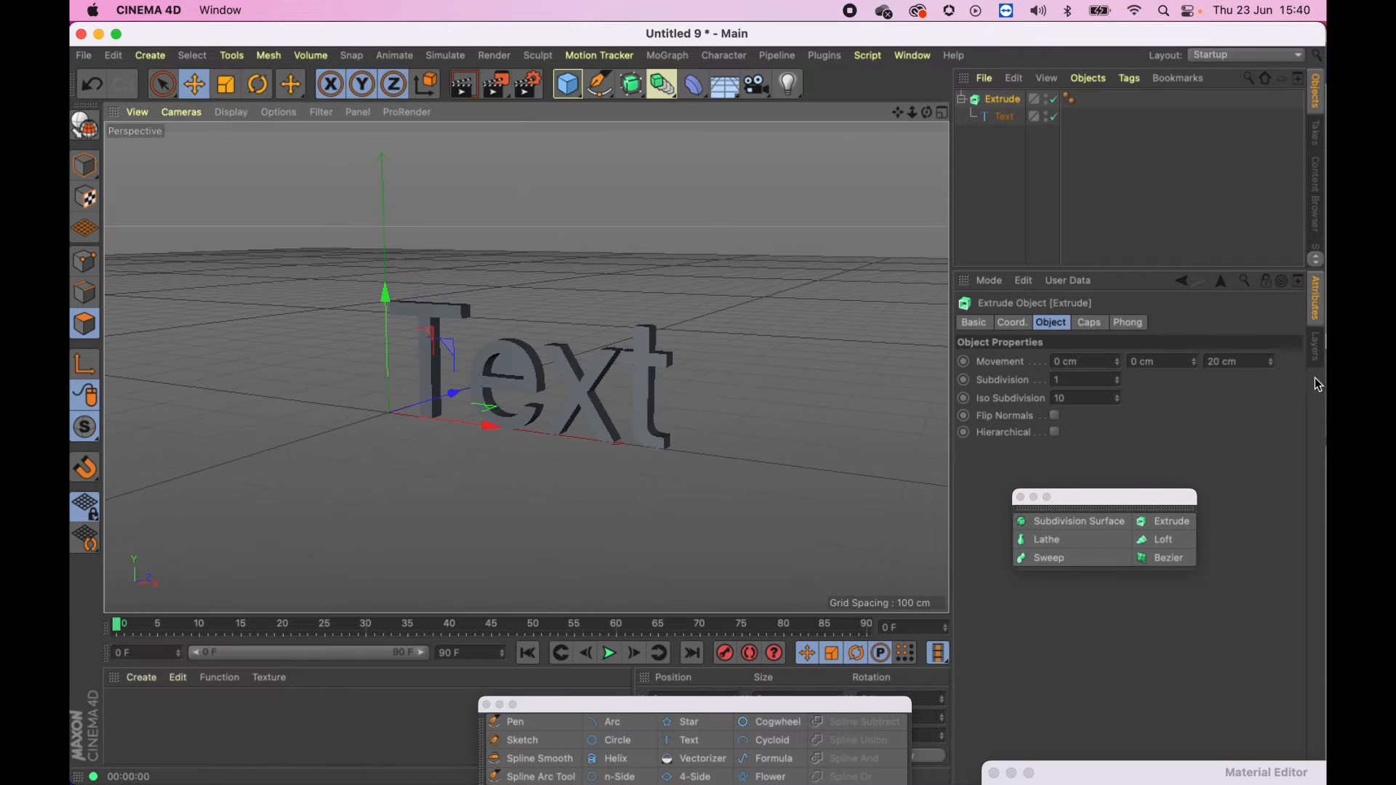
Step: Set the Extrude object's Z movement to 76 cm and examine the deepened lettering from several angles
drag(1270, 364, 1271, 324)
alt+drag(622, 385, 628, 413)
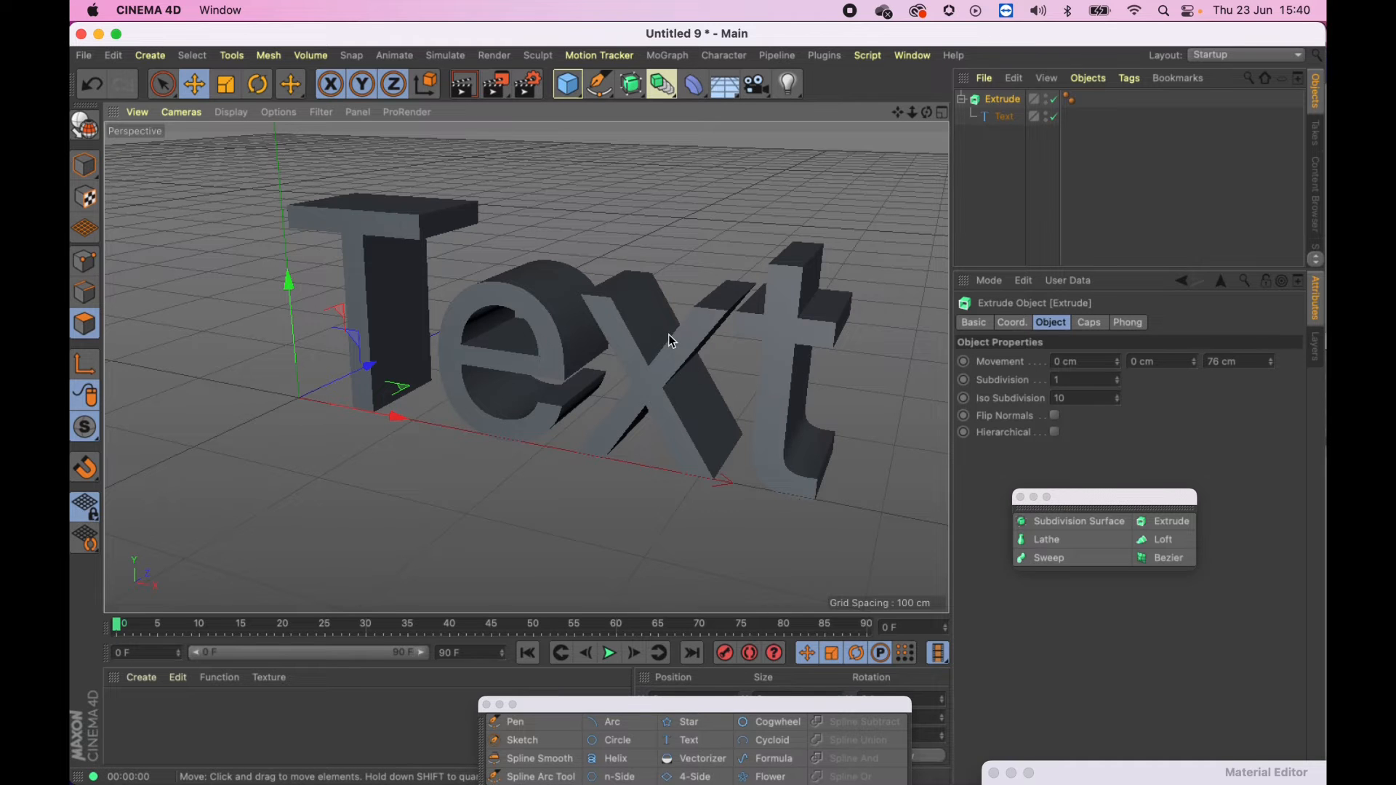
alt+drag(673, 341, 644, 349)
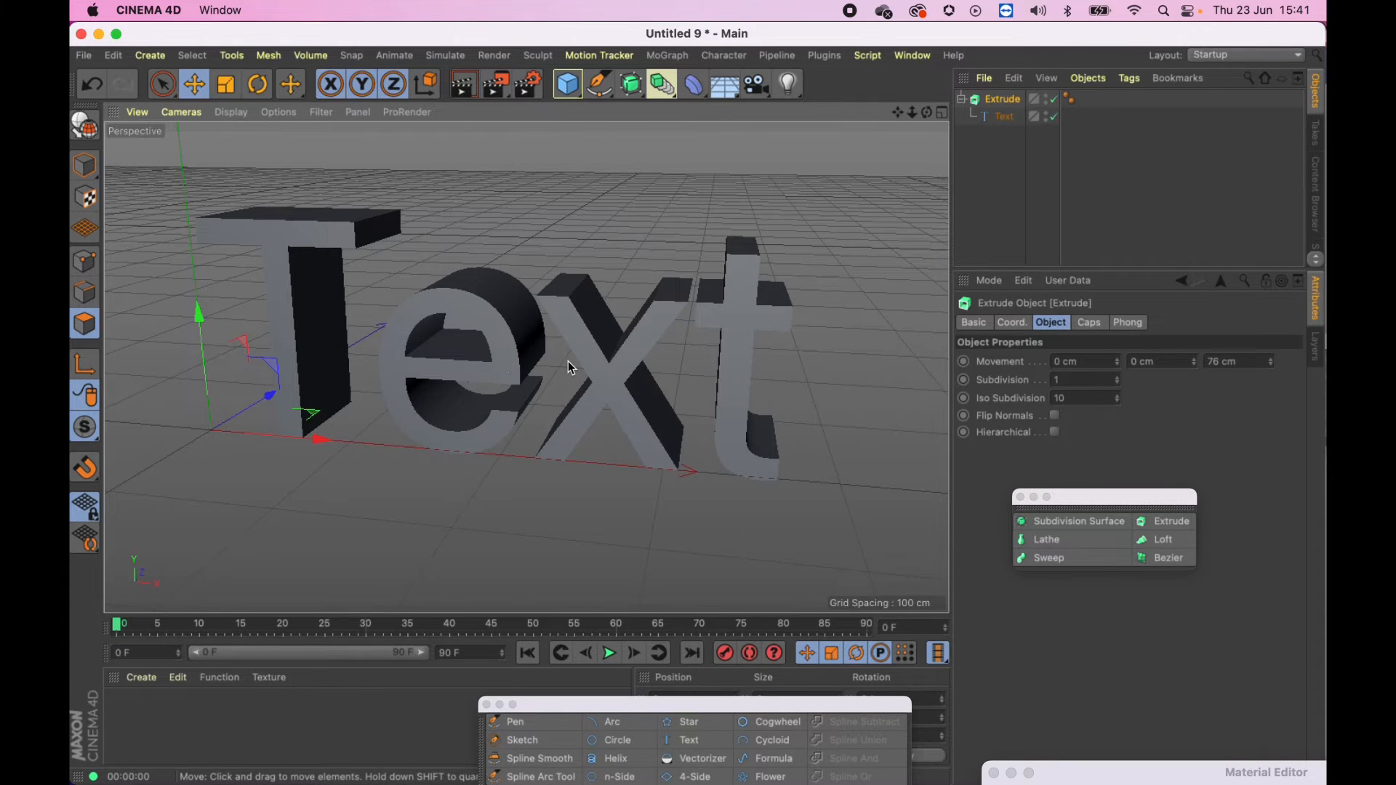
scroll(570, 367, down, 3)
alt+drag(565, 355, 642, 387)
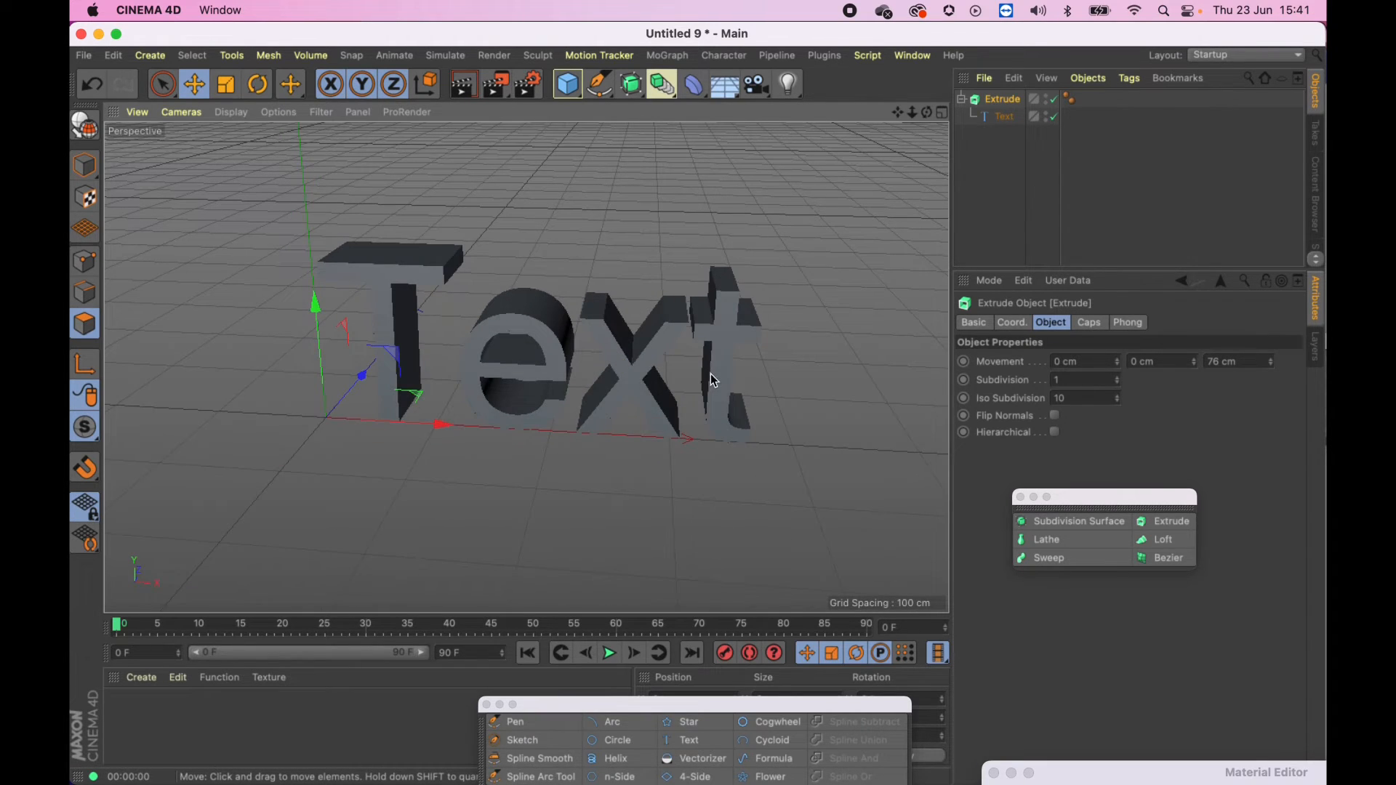
alt+drag(765, 413, 719, 347)
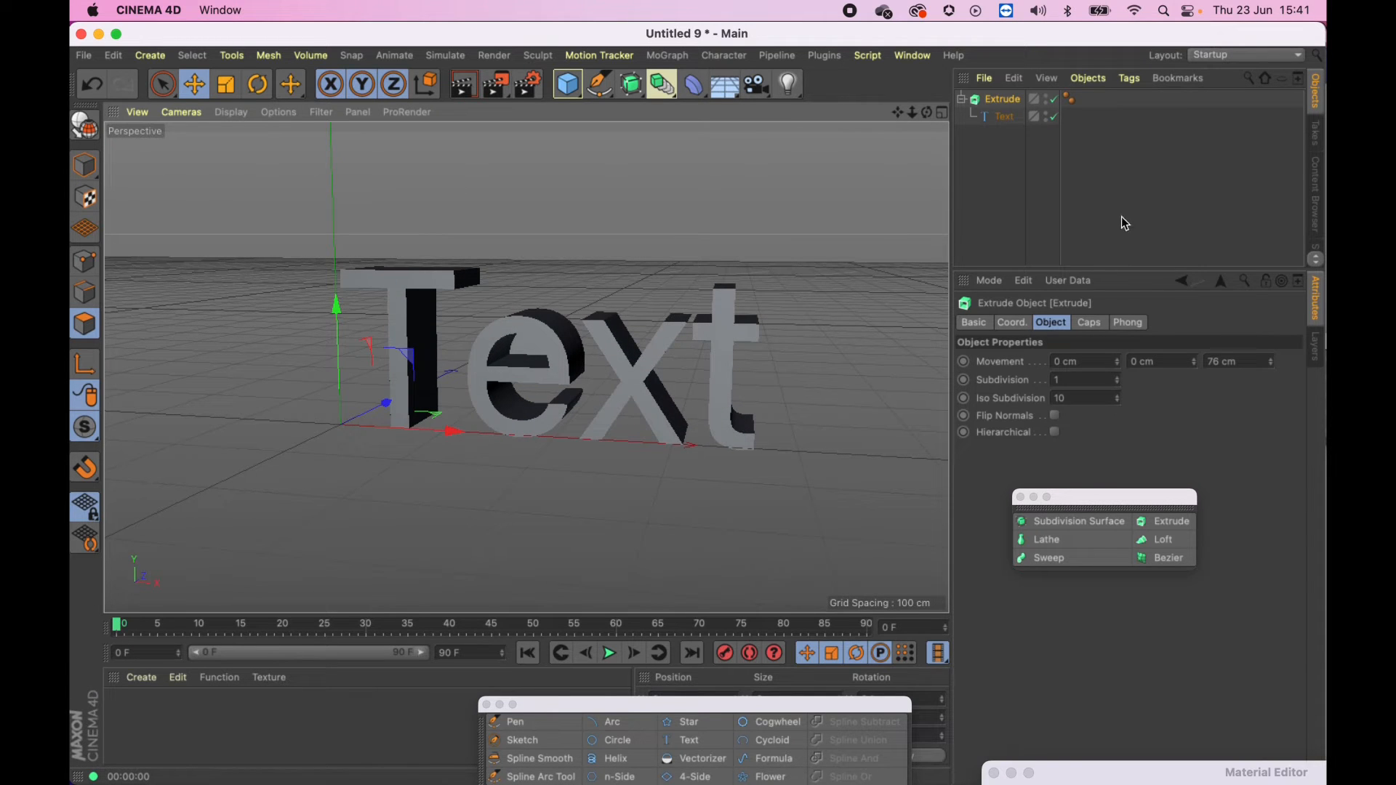
Step: Delete the Text spline from the Extrude object and put a Circle spline in its place
click(1006, 98)
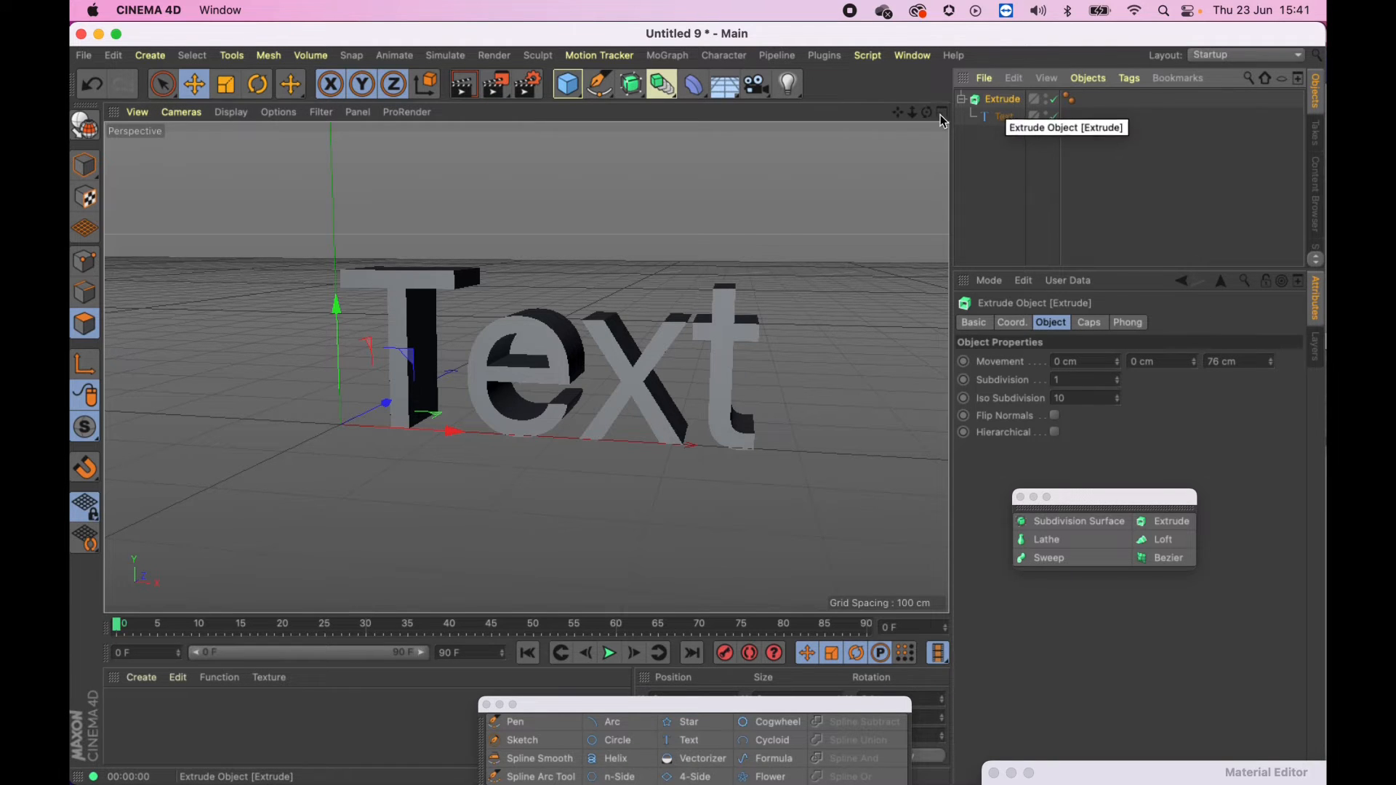
click(1002, 116)
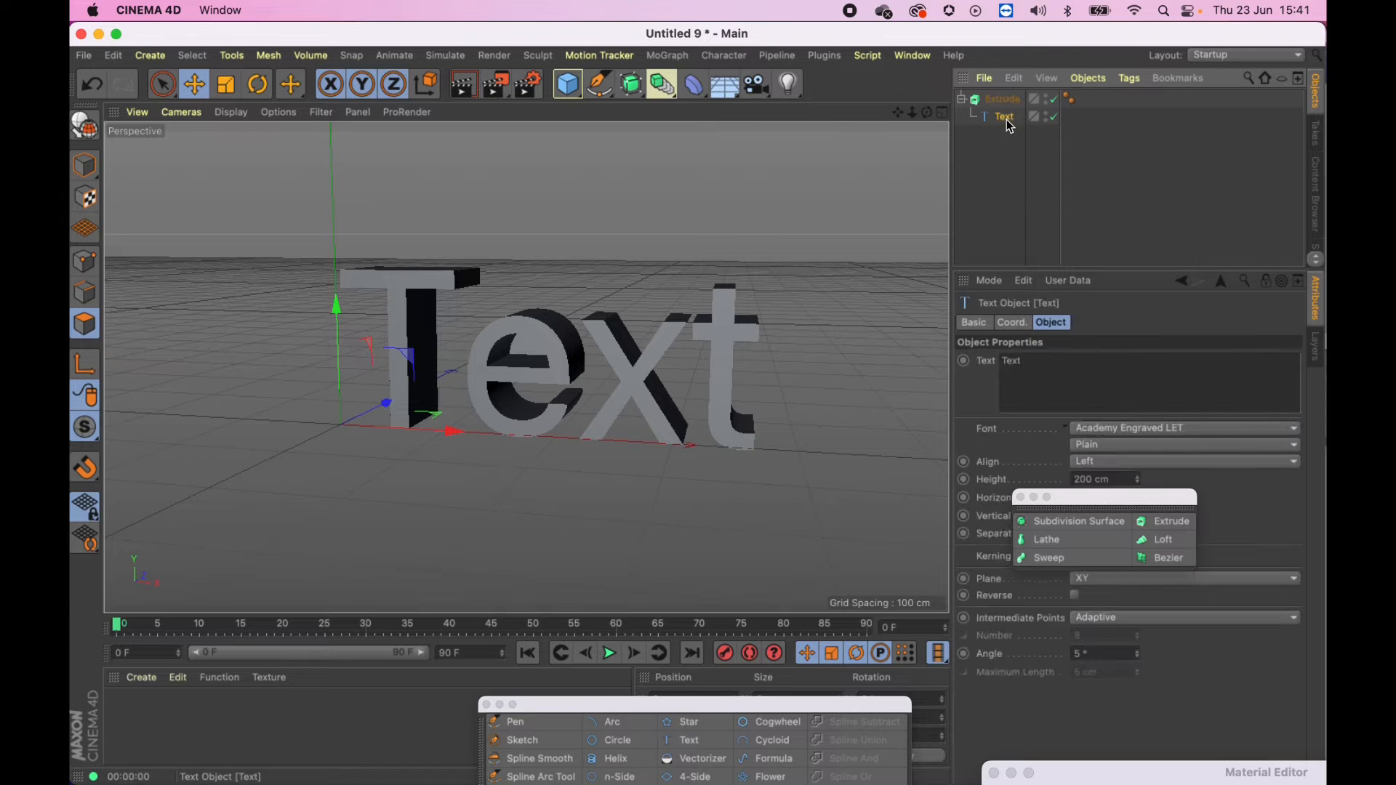
key(Delete)
drag(613, 95, 817, 137)
drag(967, 101, 999, 101)
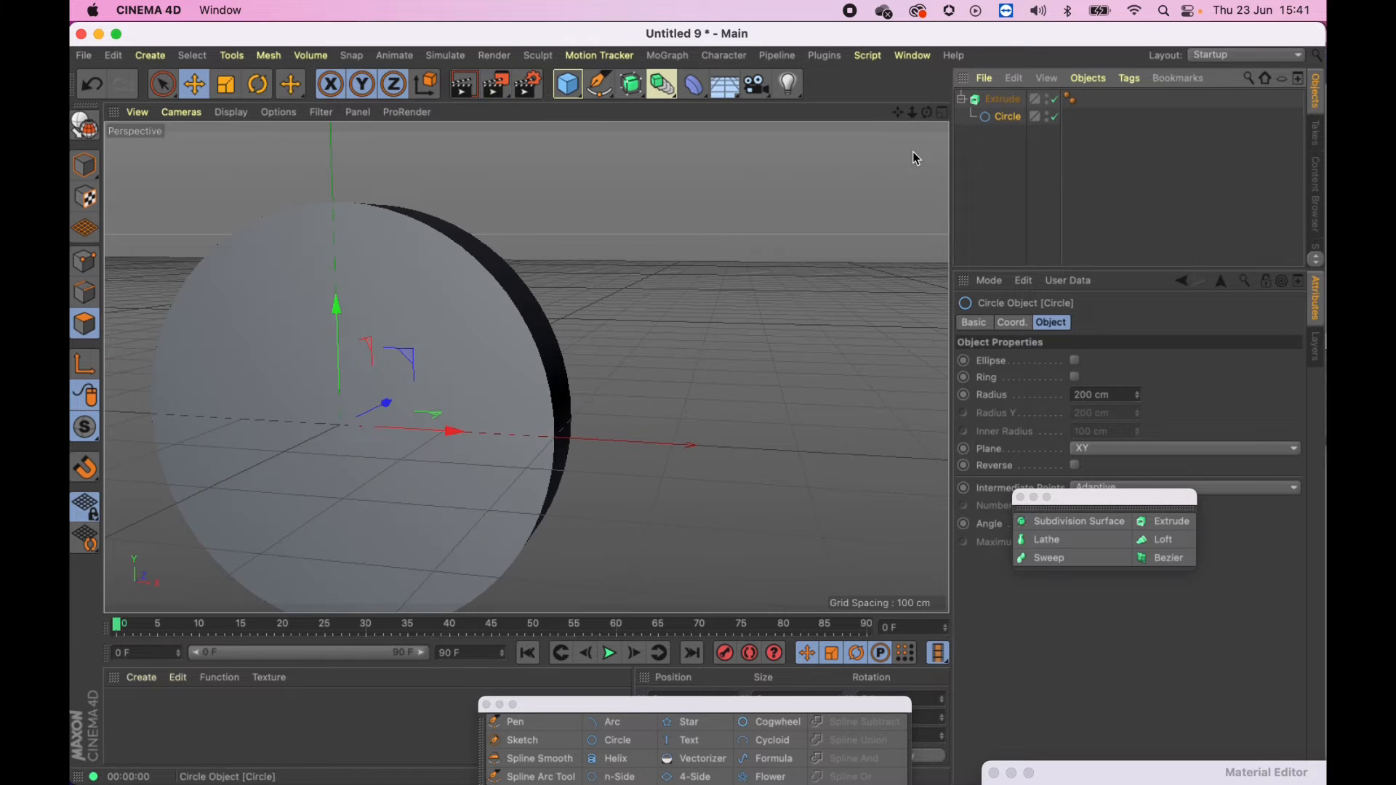
alt+middle_drag(536, 315, 712, 259)
alt+drag(719, 336, 925, 390)
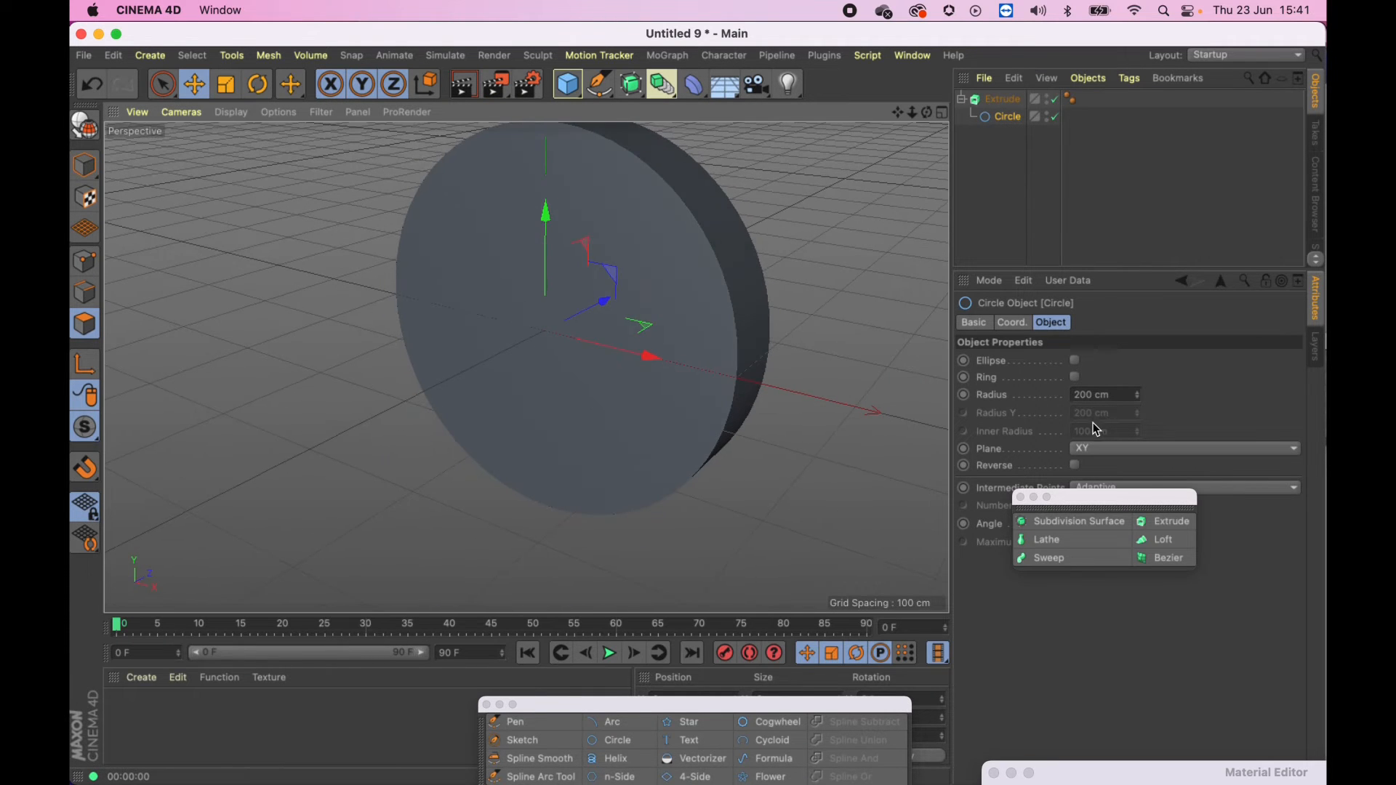
Step: Set both the start and end caps of the Extrude object to Fillet Cap
click(1011, 104)
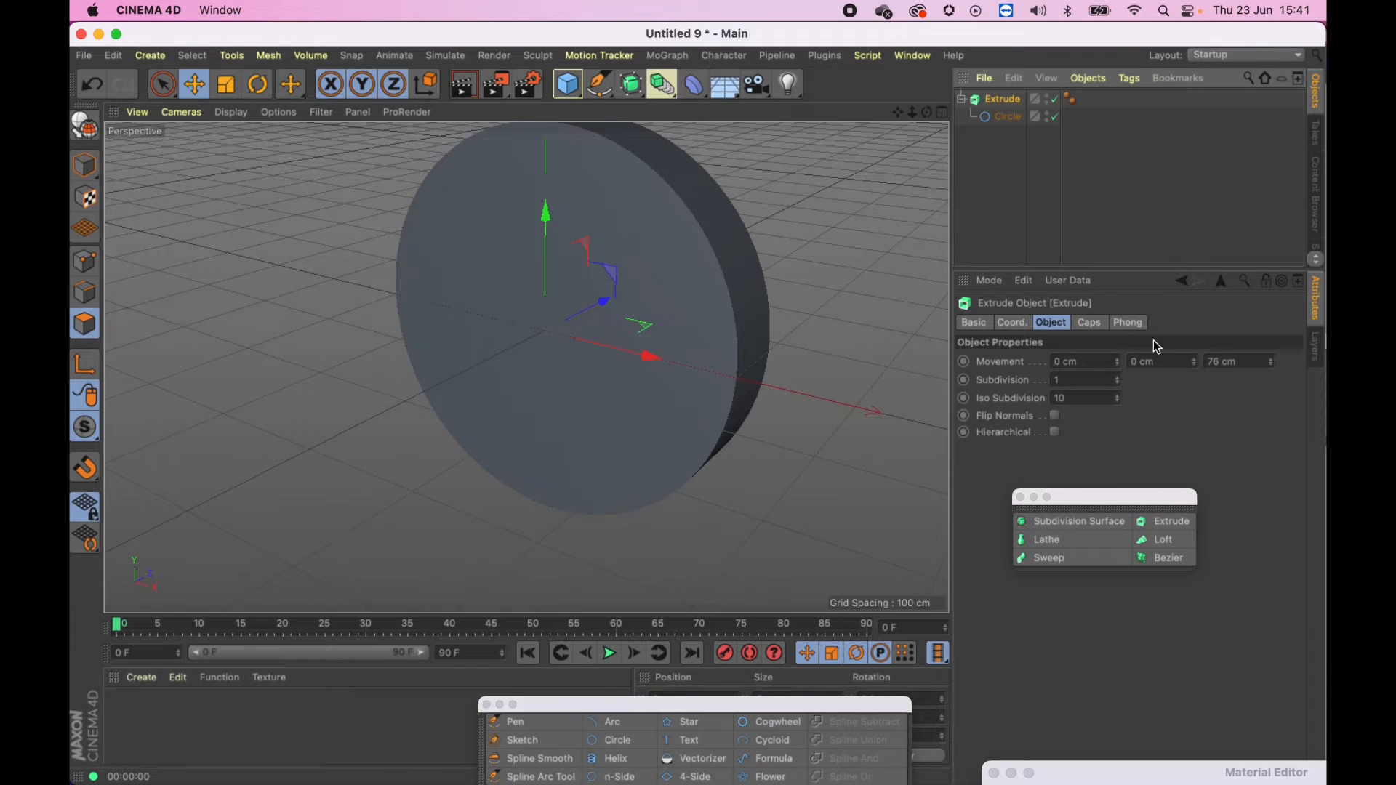
click(1088, 324)
click(1169, 362)
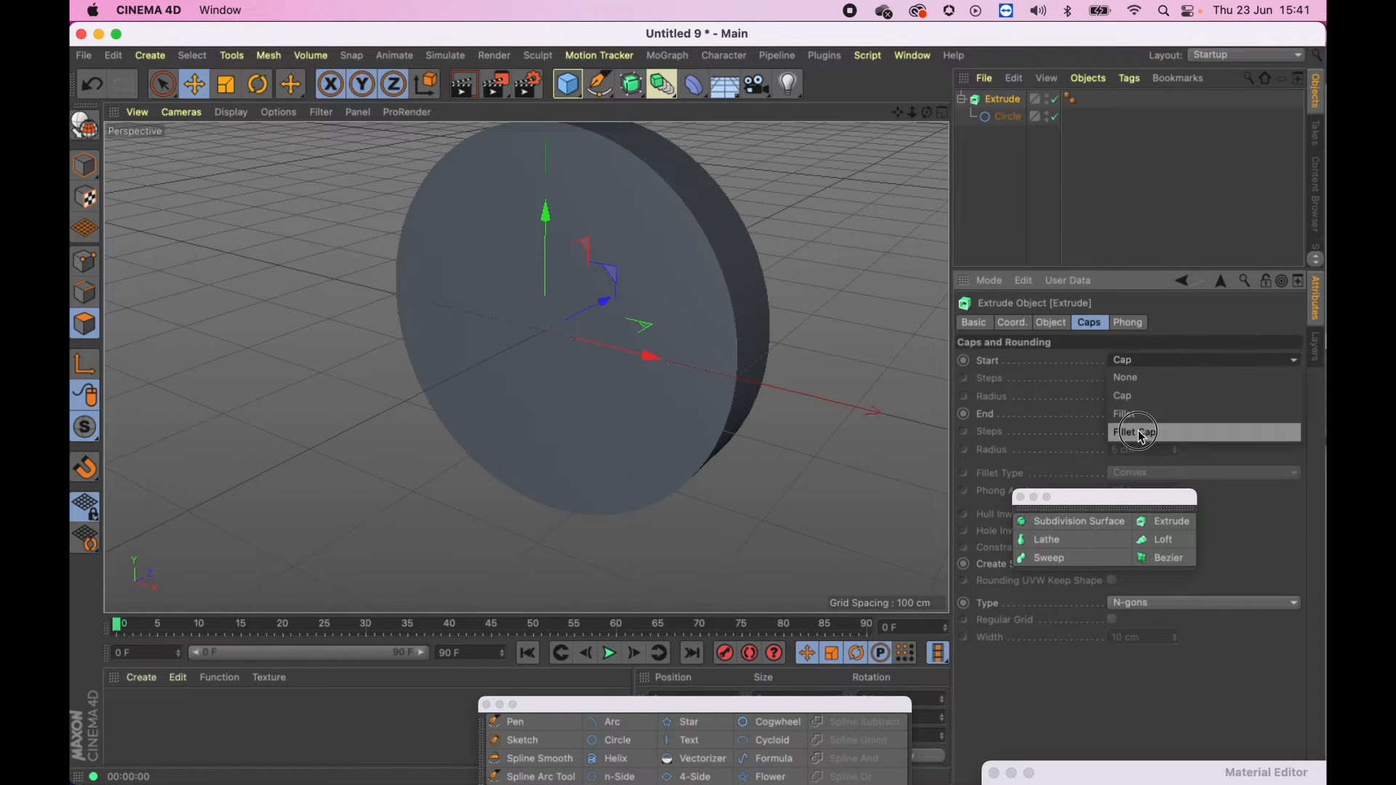
click(1144, 435)
click(1163, 414)
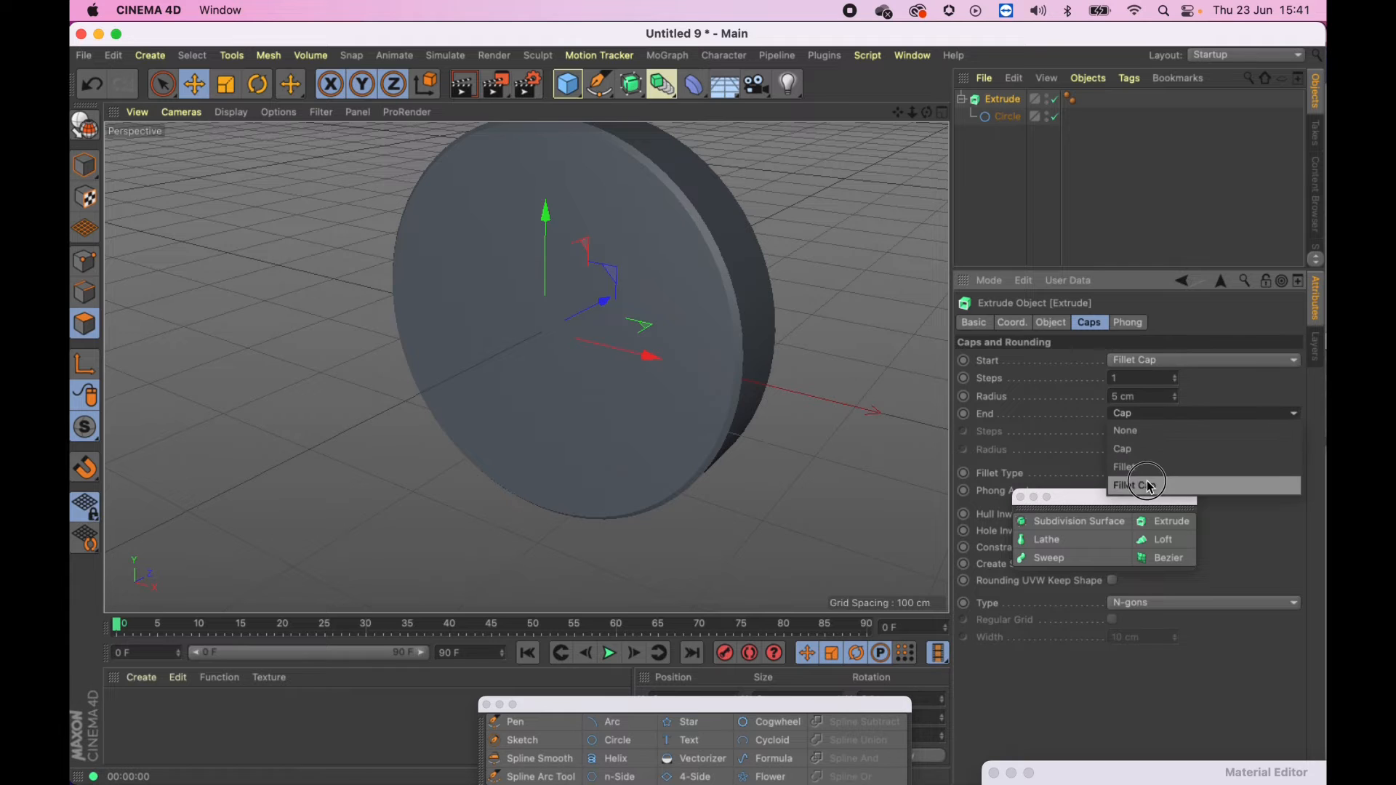
click(1146, 483)
Step: Set the start and end fillet steps to 4 and examine the disc's rounded edge up close
double_click(1177, 431)
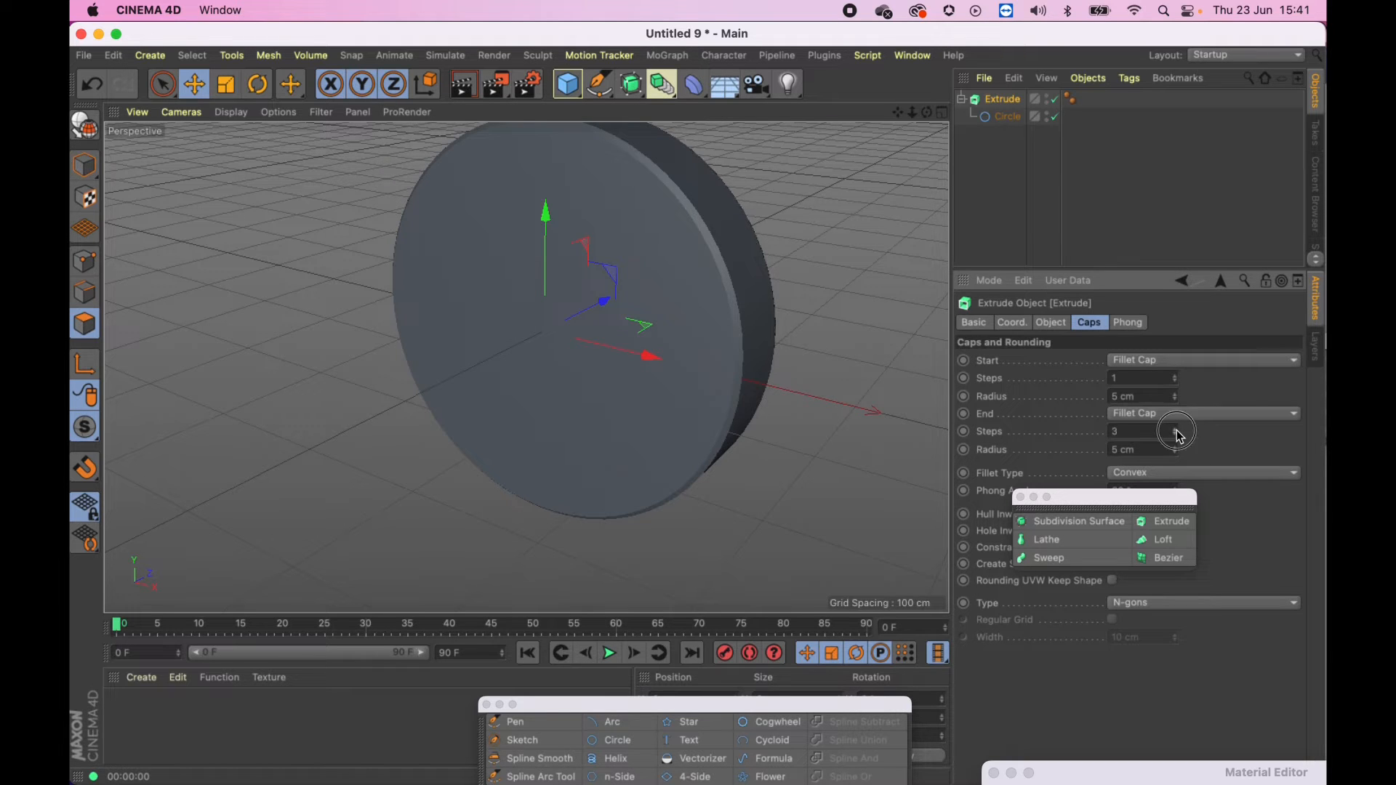
triple_click(1176, 376)
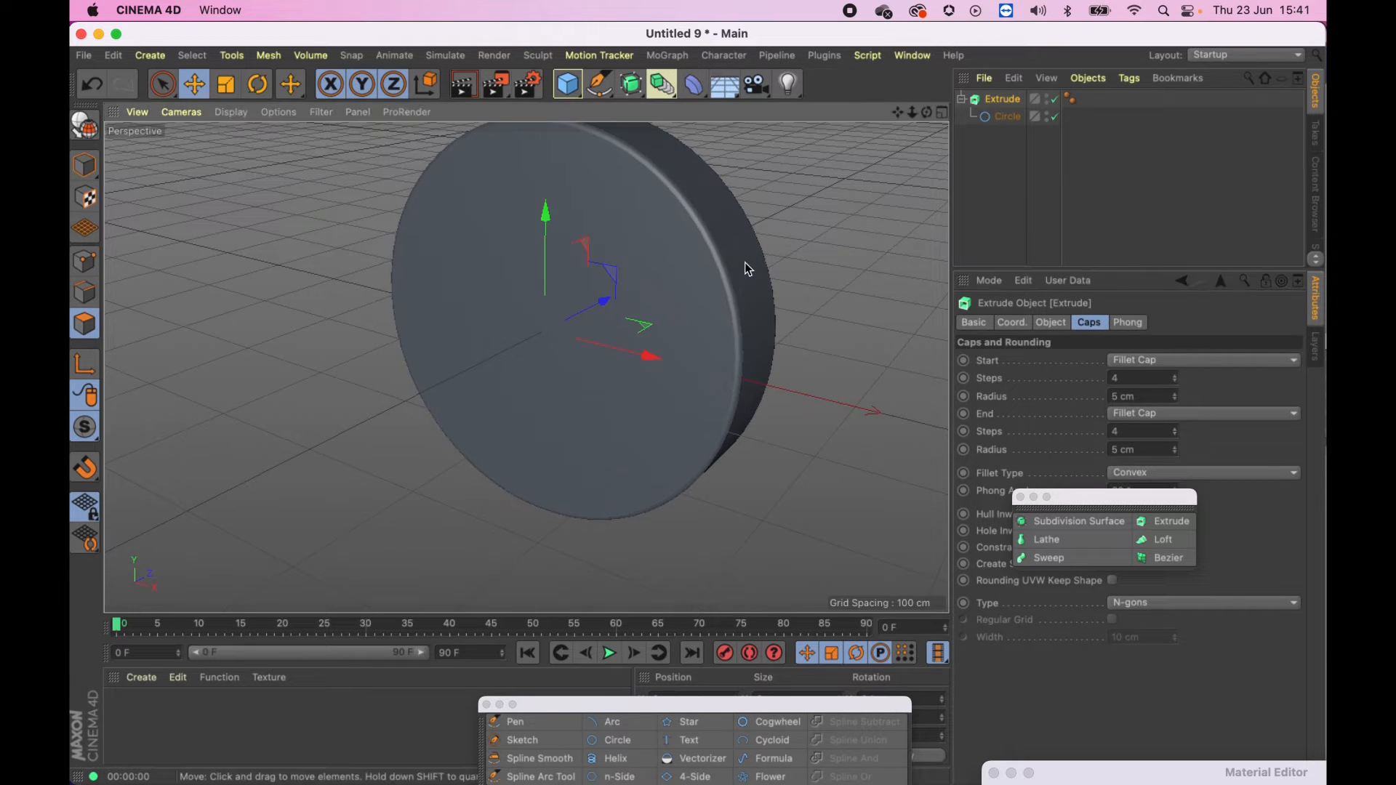
scroll(756, 269, up, 5)
mouse_move(781, 294)
alt+mouse_down()
mouse_move(657, 330)
mouse_move(489, 277)
mouse_move(327, 293)
mouse_move(571, 345)
mouse_move(817, 255)
mouse_move(832, 221)
mouse_move(772, 314)
alt+mouse_up()
scroll(791, 347, down, 5)
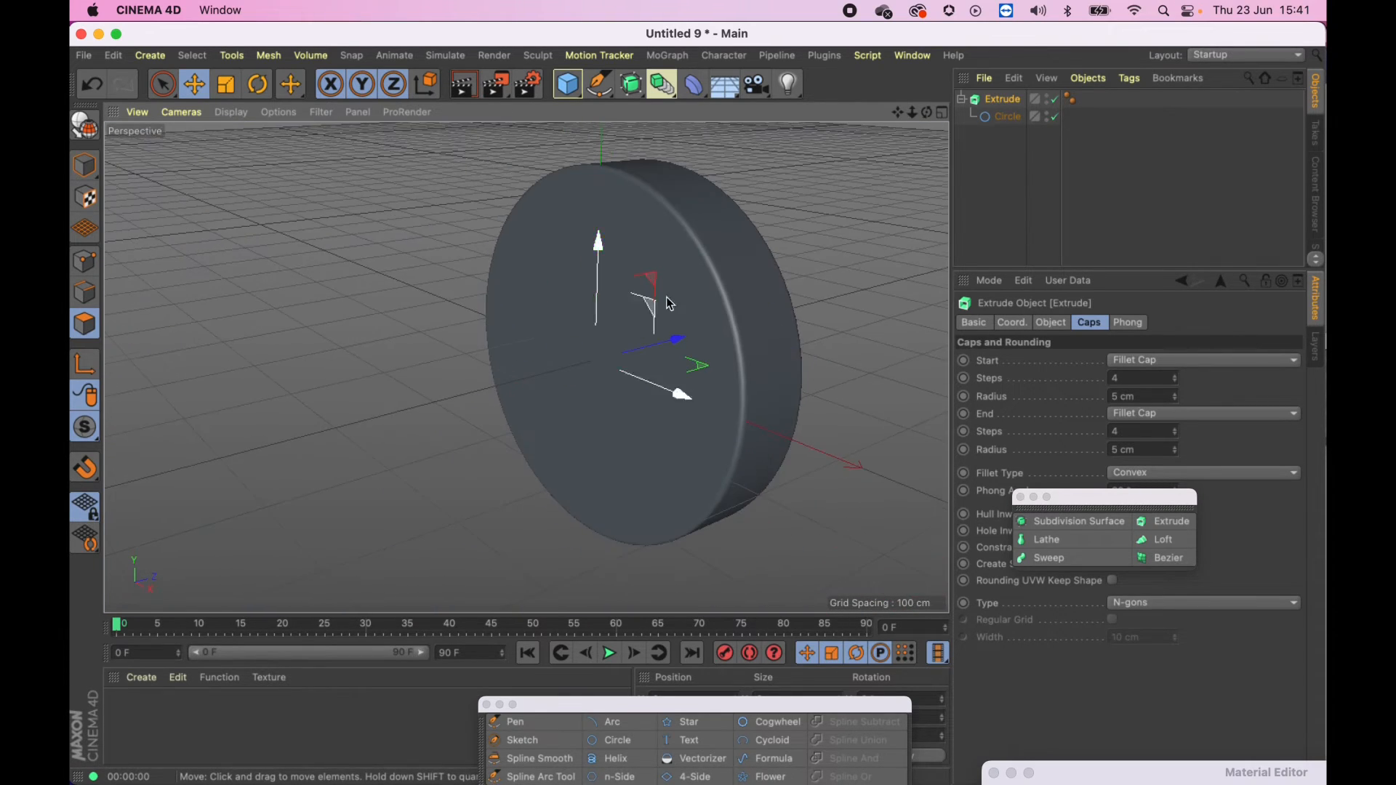
Step: Delete the extruded circle and show only the Right view, with the generators palette moved over the empty object list
click(1010, 98)
key(Delete)
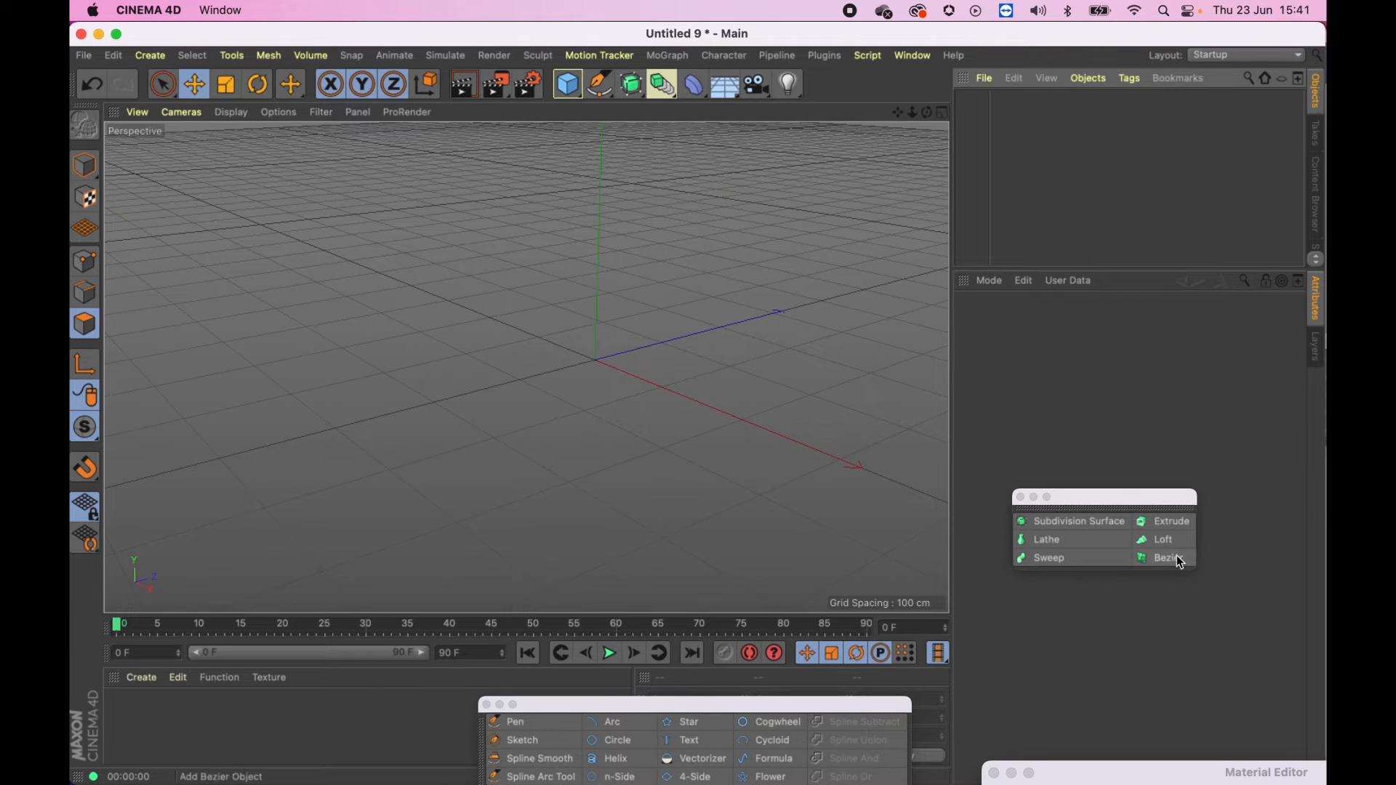
drag(1150, 505, 1155, 200)
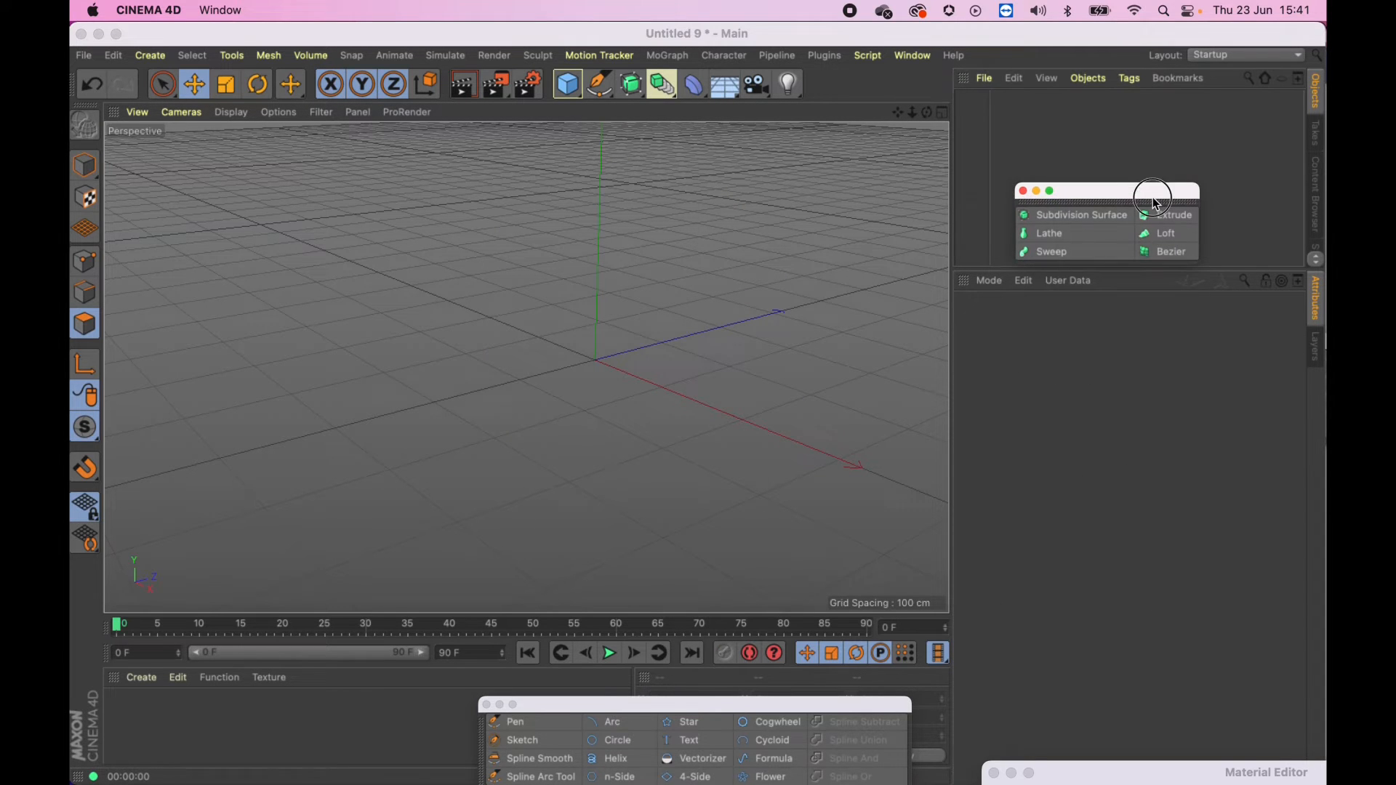
click(943, 113)
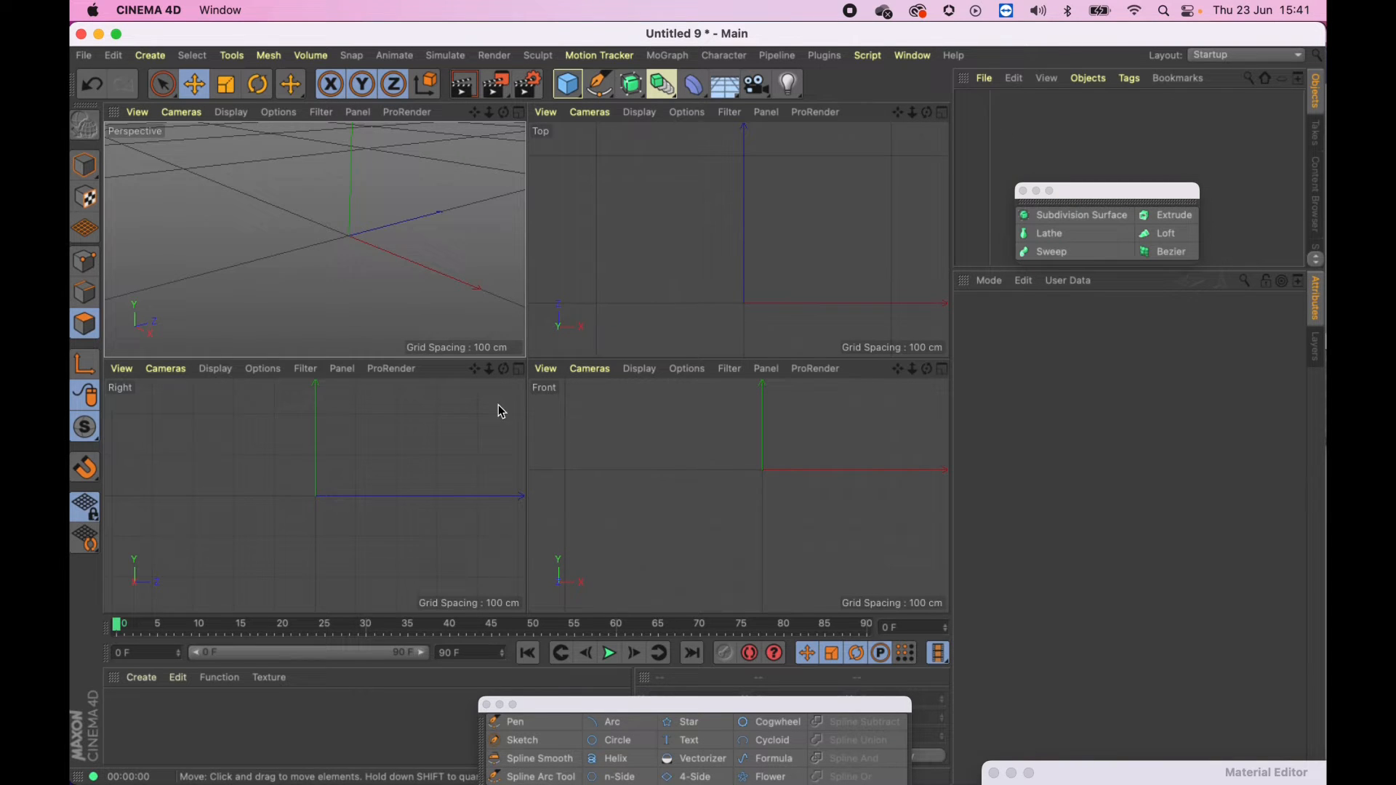
click(519, 368)
alt+middle_drag(665, 332, 665, 510)
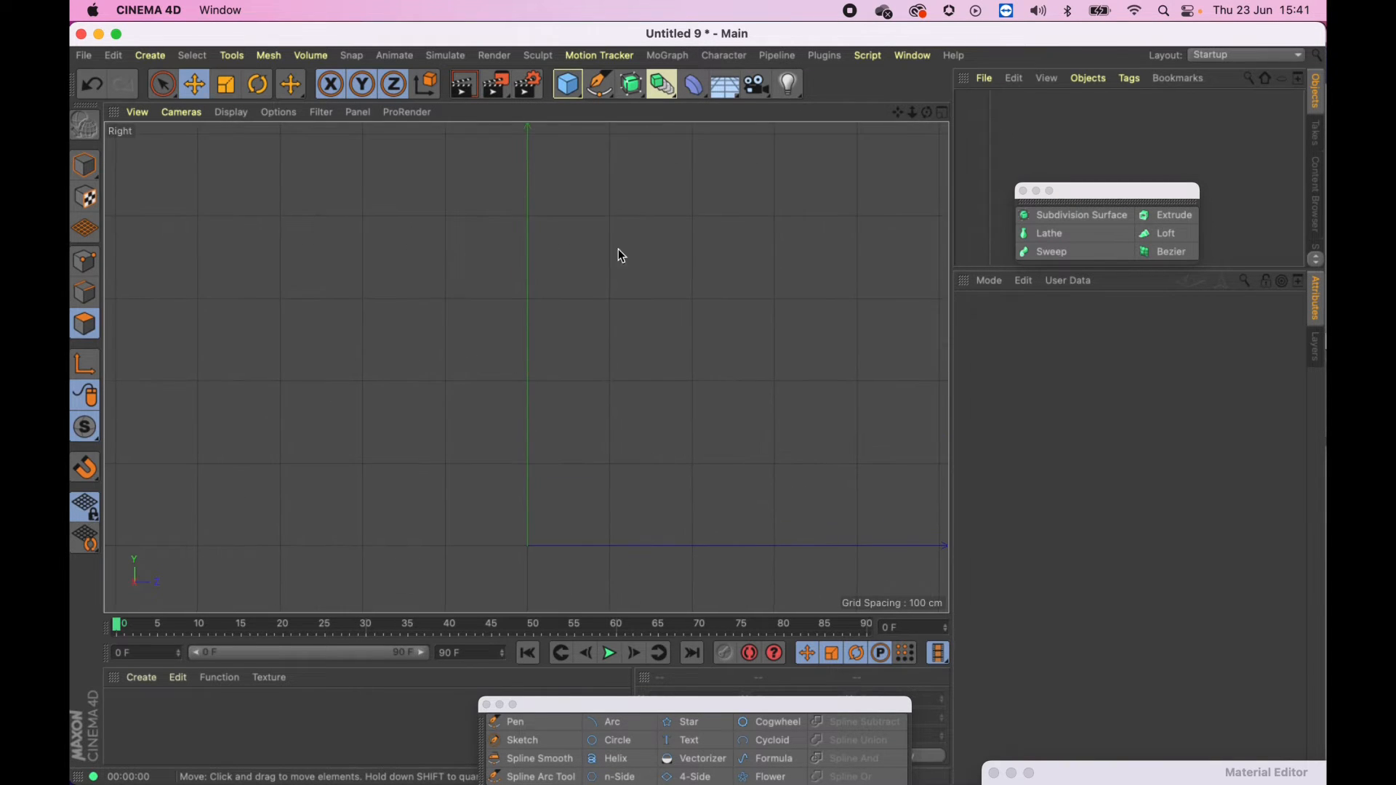
Step: Start a Bezier spline with the Pen tool: a horizontal top edge outward from the vertical axis, ending in a small corner point
click(601, 85)
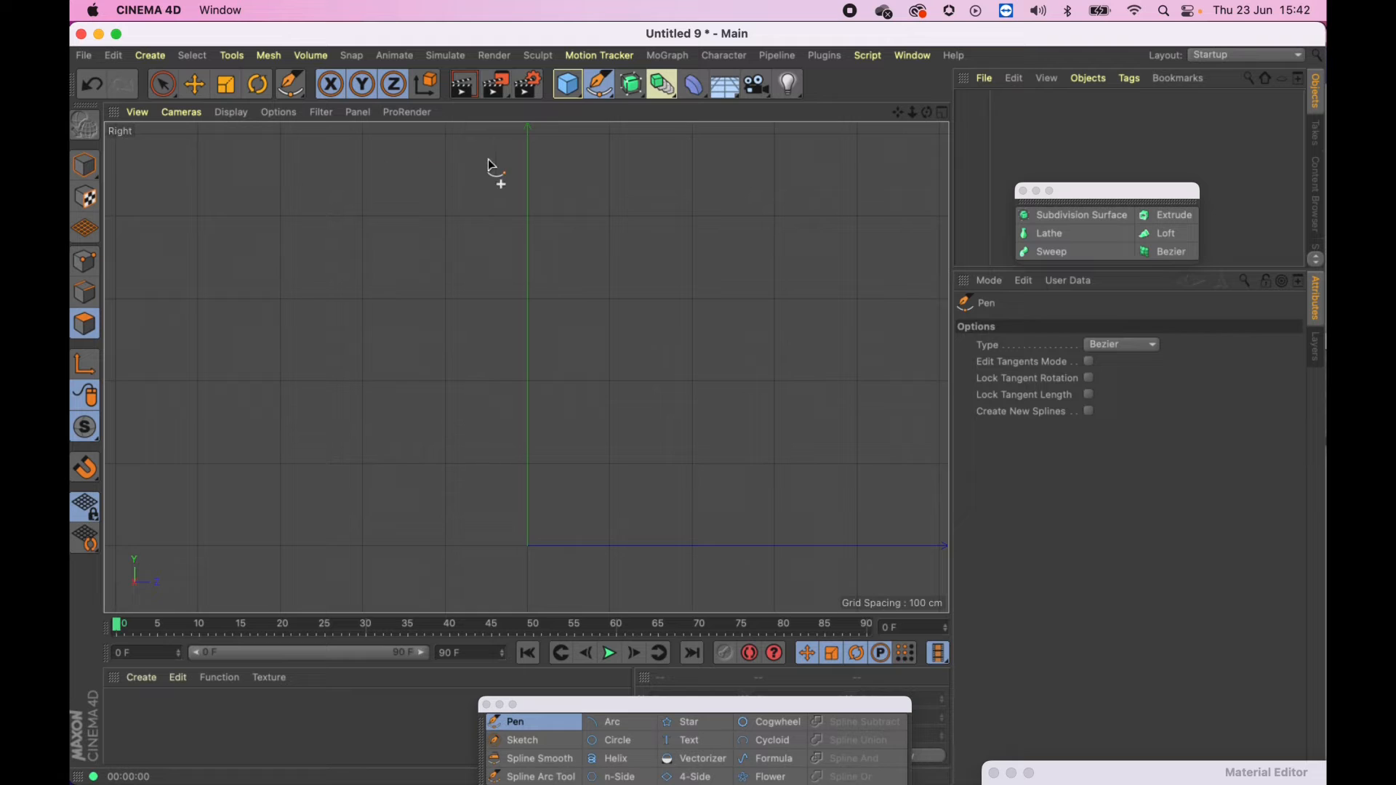
click(529, 150)
click(700, 150)
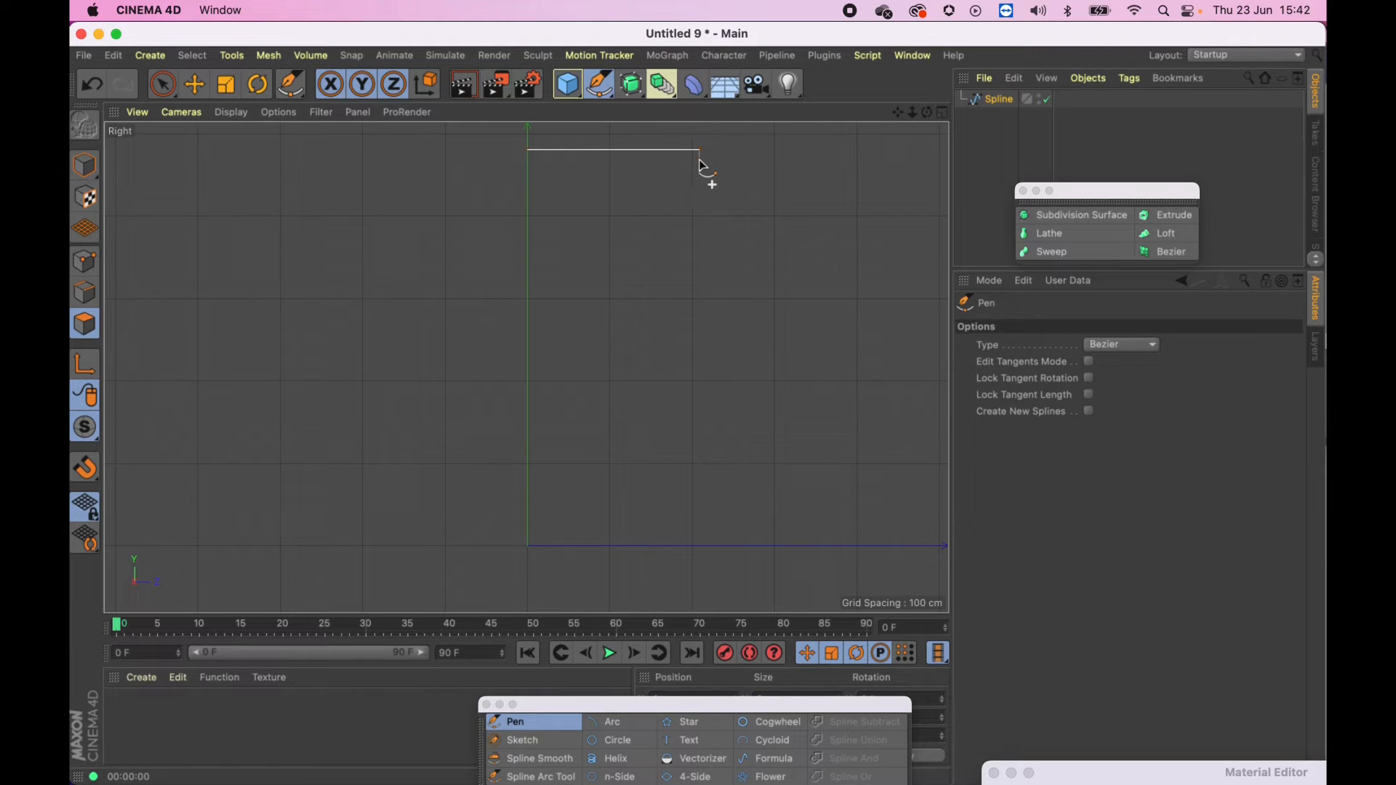
scroll(702, 166, up, 3)
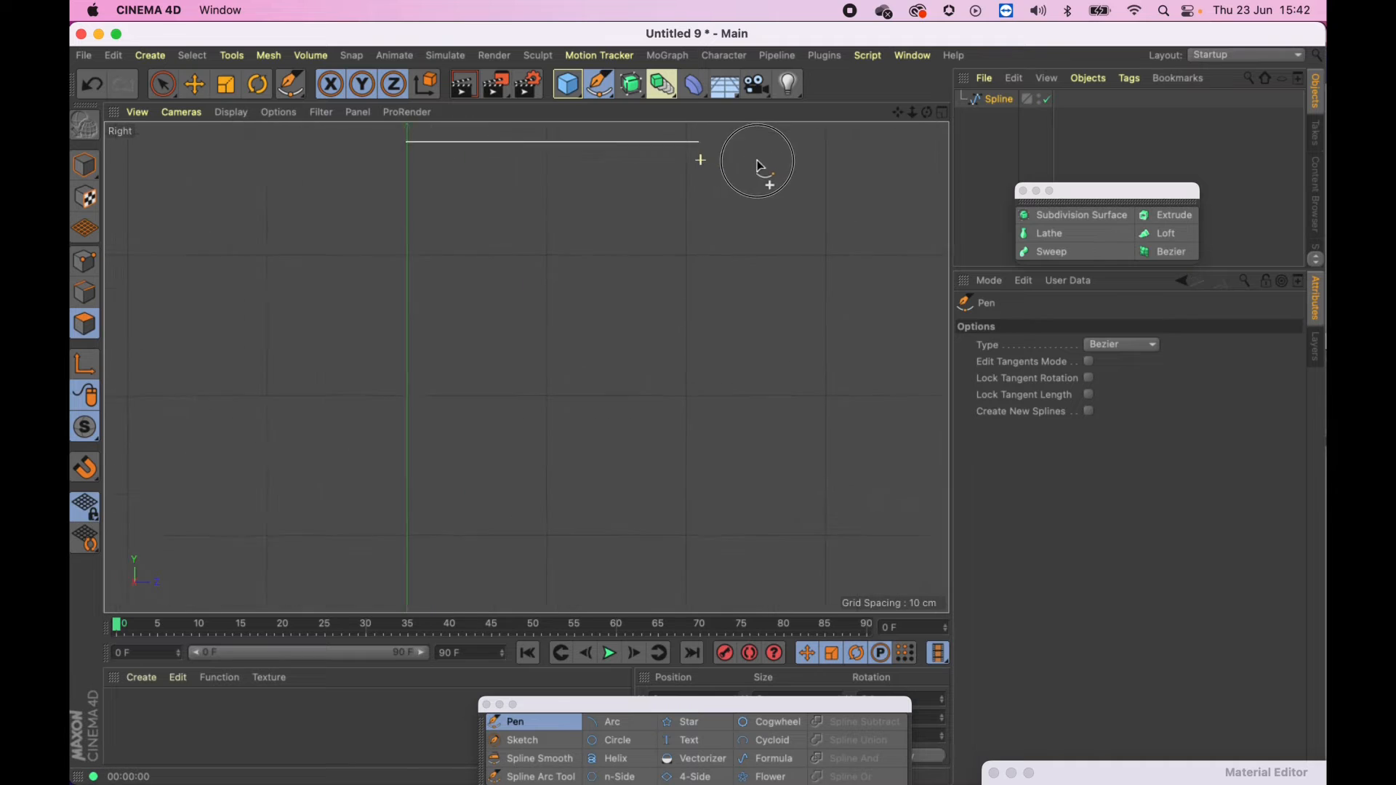
click(706, 150)
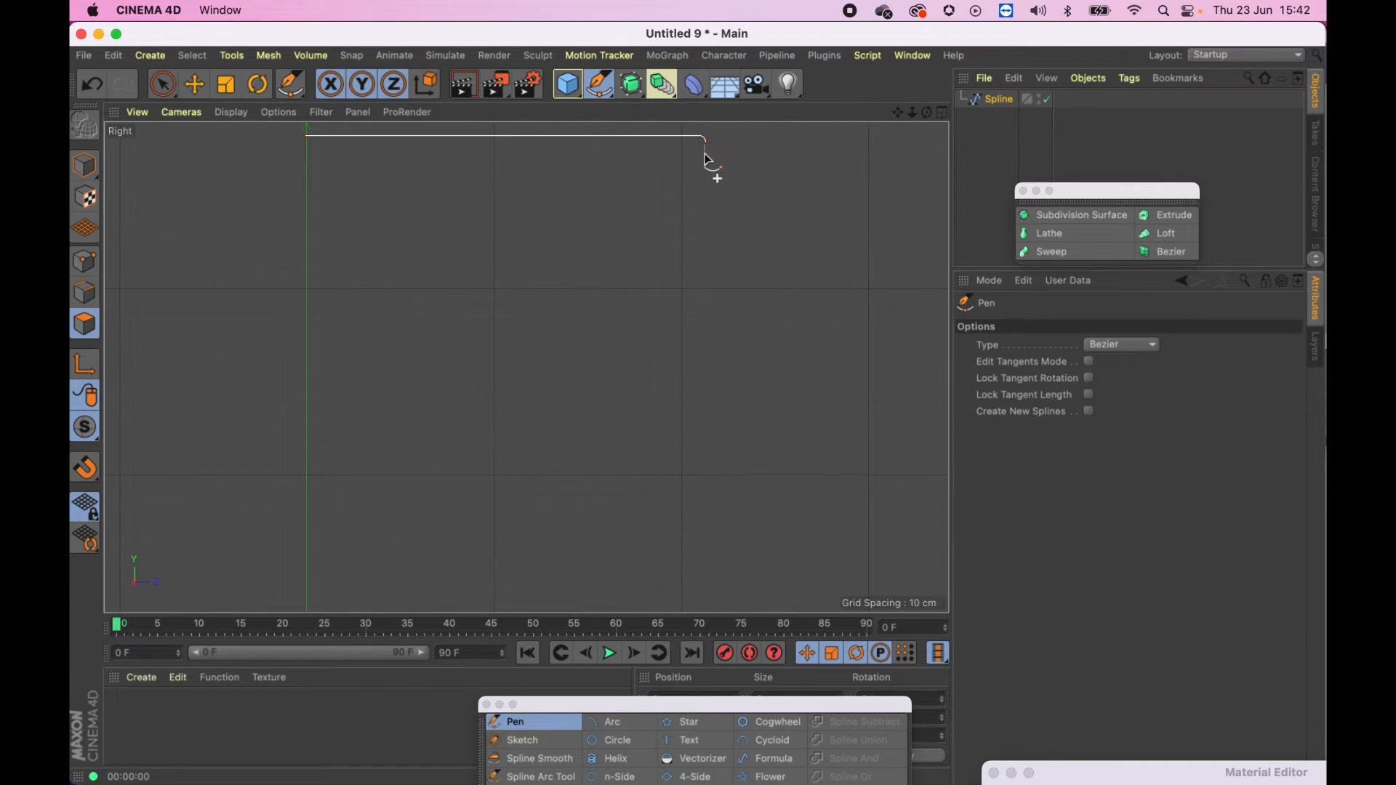
Step: Continue the spline below the outer corner with closely spaced points forming a small indented rim and a short downward segment
click(704, 155)
click(699, 161)
click(700, 167)
click(703, 181)
click(713, 193)
click(713, 245)
Step: Continue the spline straight down the side, angle it slightly inward at the base, and run the bottom edge to the origin
alt+right_drag(751, 285, 660, 327)
alt+middle_drag(697, 407, 546, 316)
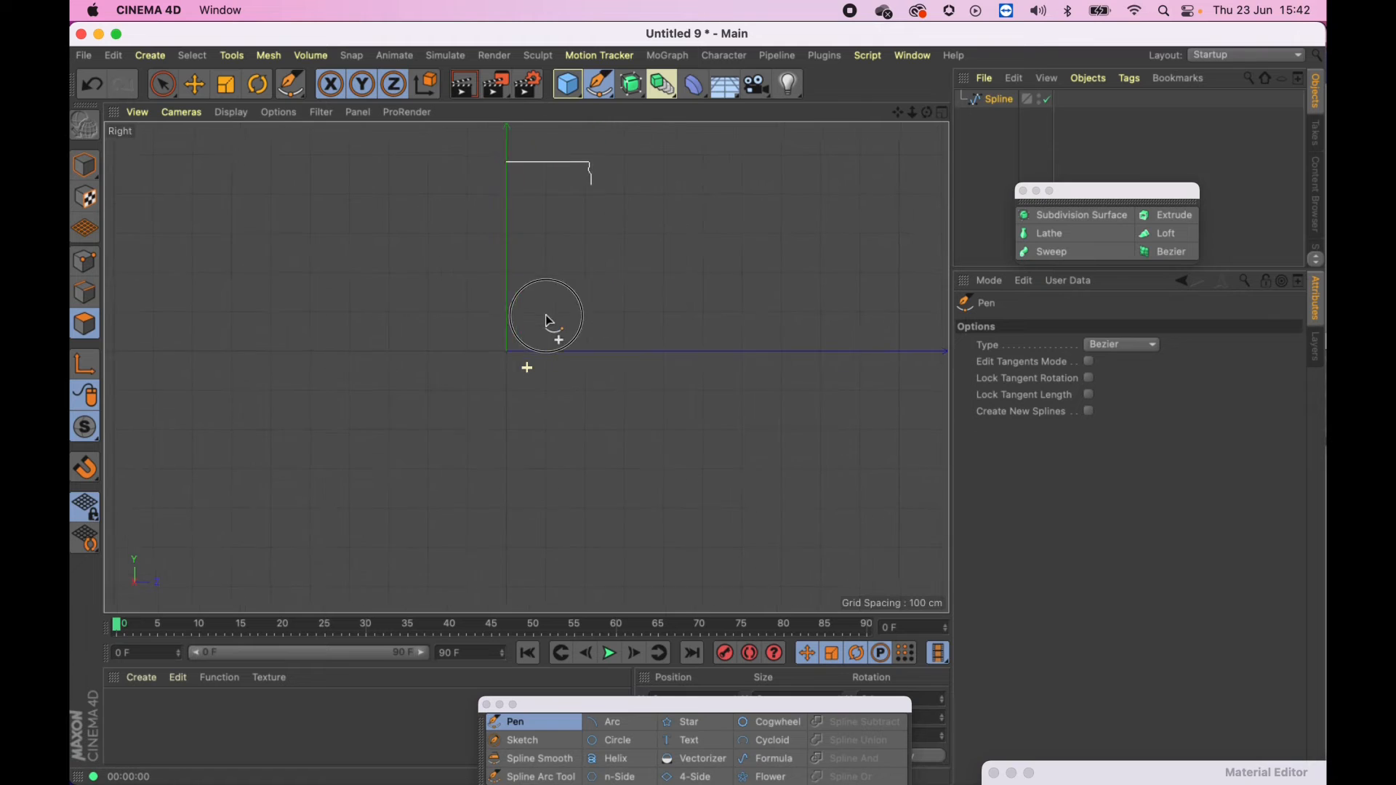
click(594, 332)
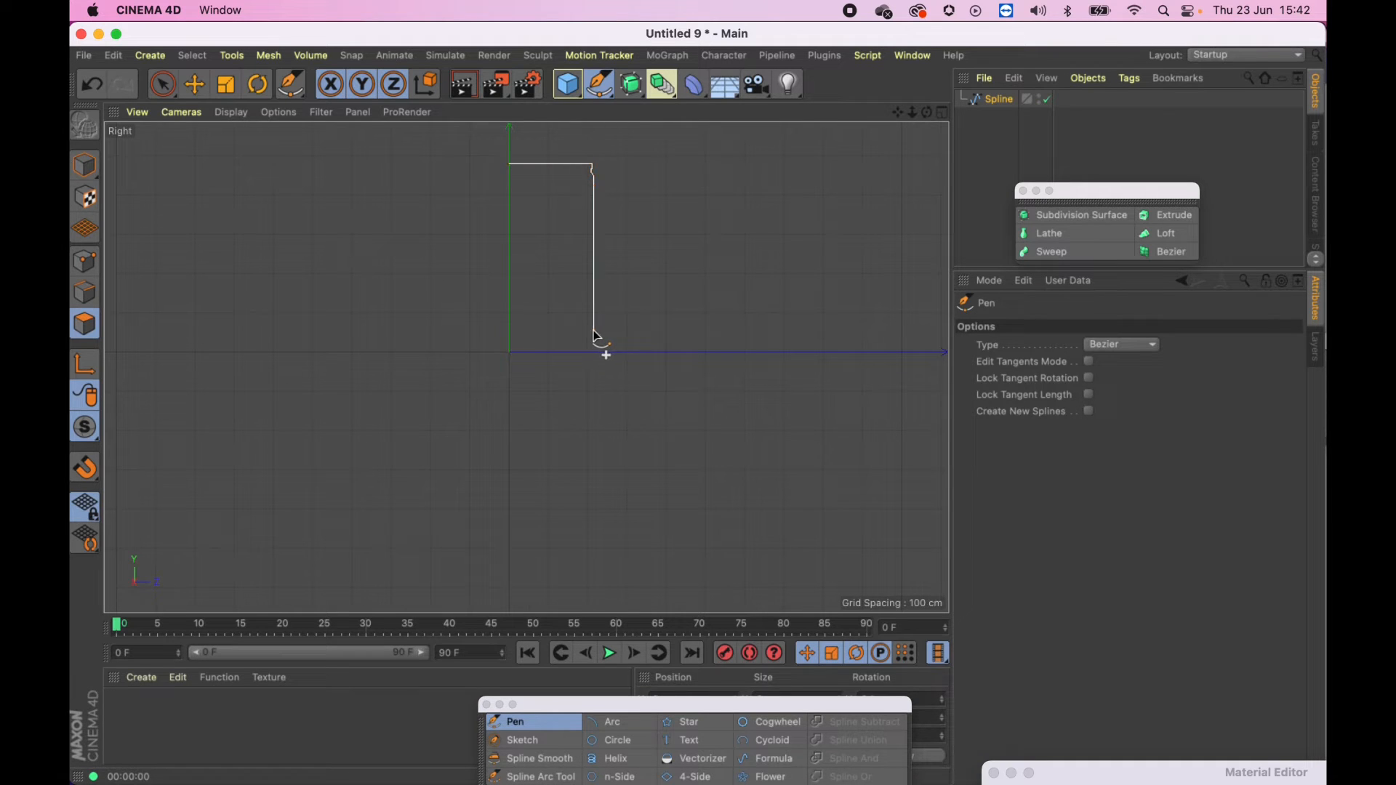
alt+right_drag(590, 364, 738, 373)
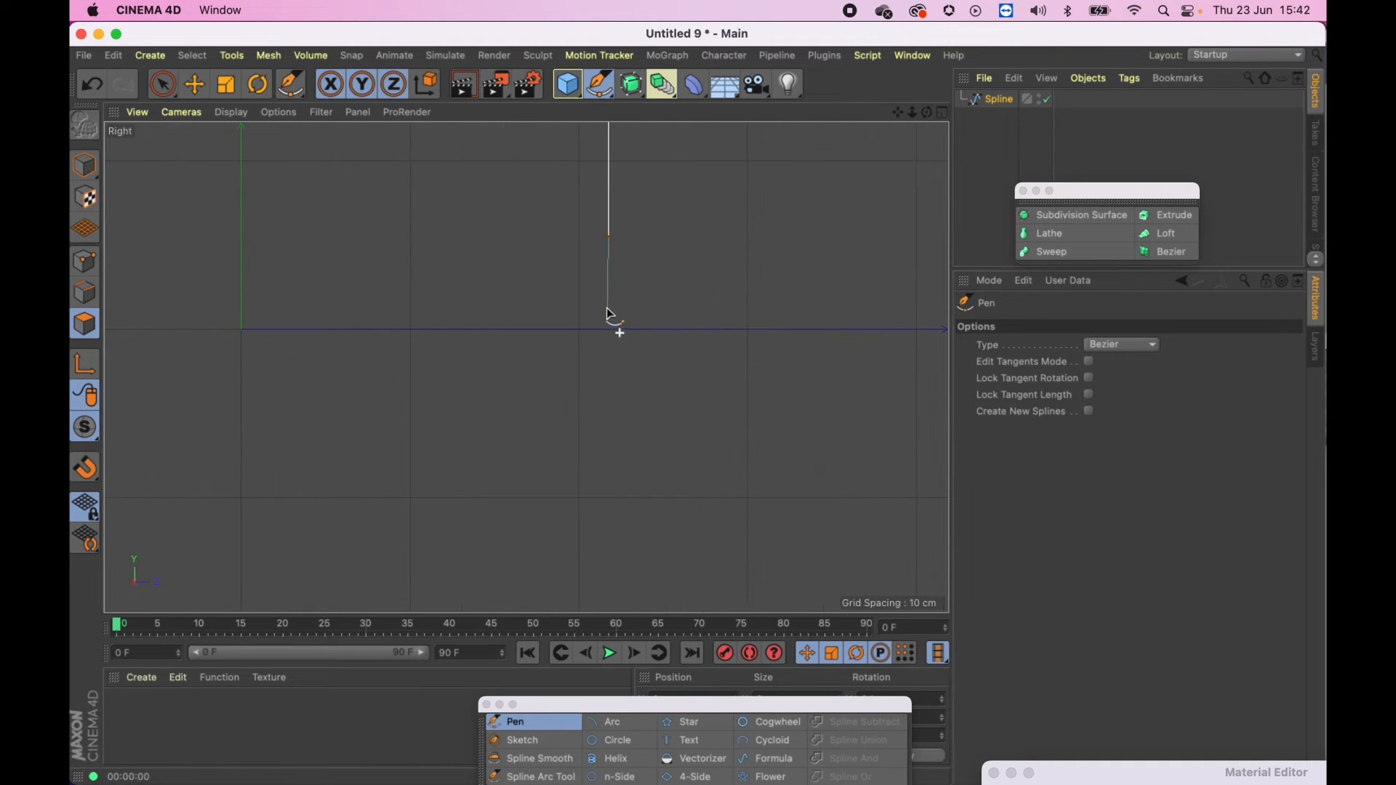
click(609, 308)
click(598, 321)
click(594, 333)
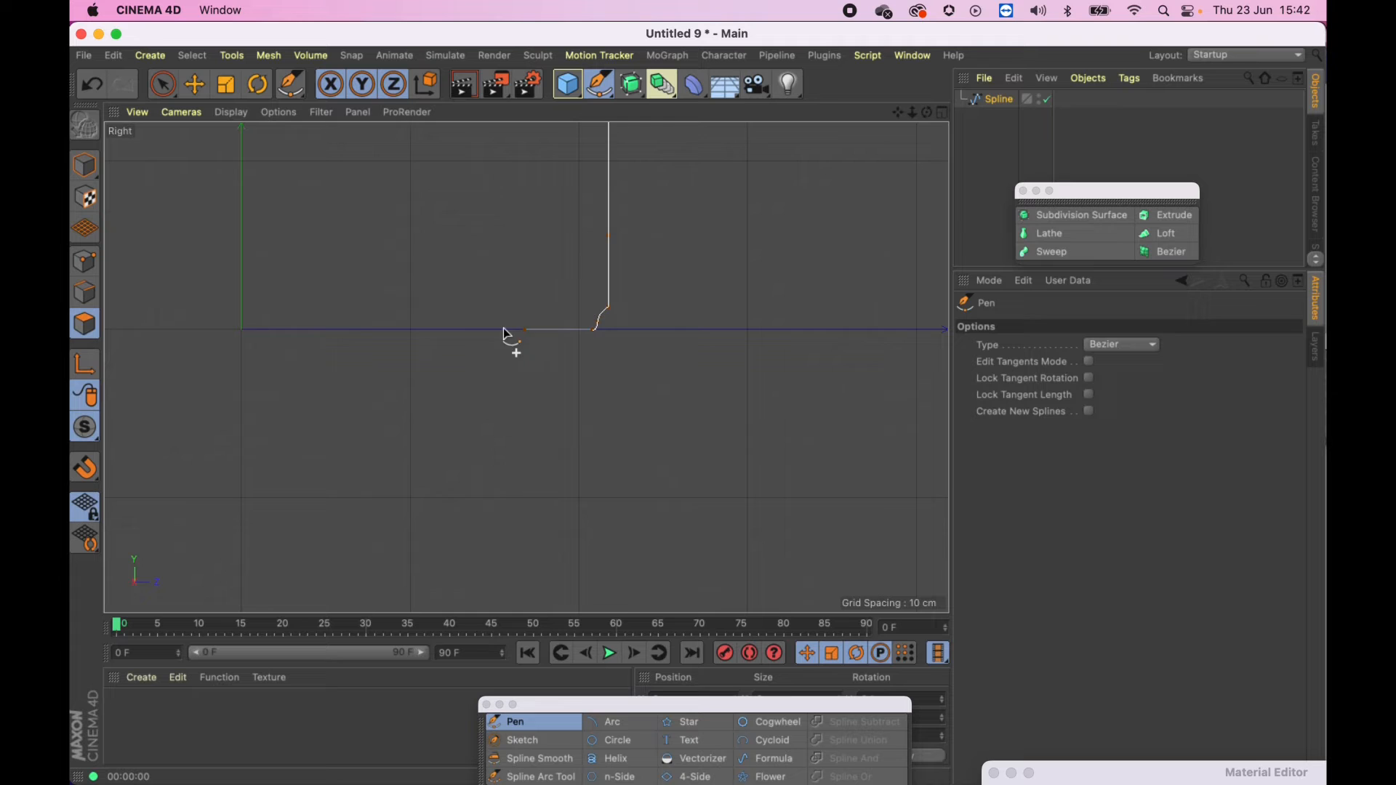
click(243, 331)
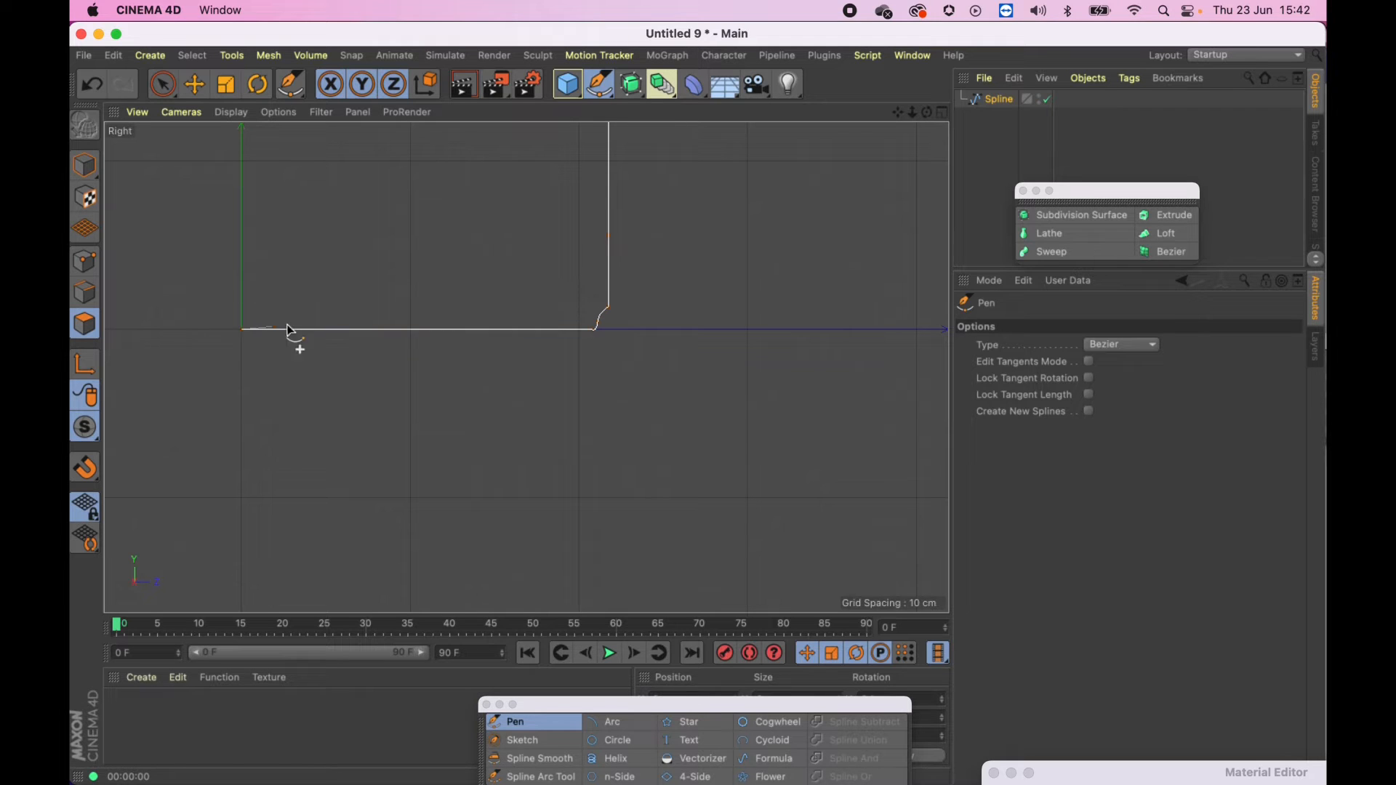
Step: Frame the whole spline profile in the Right view and move the generators palette clear of the object list
scroll(451, 271, down, 3)
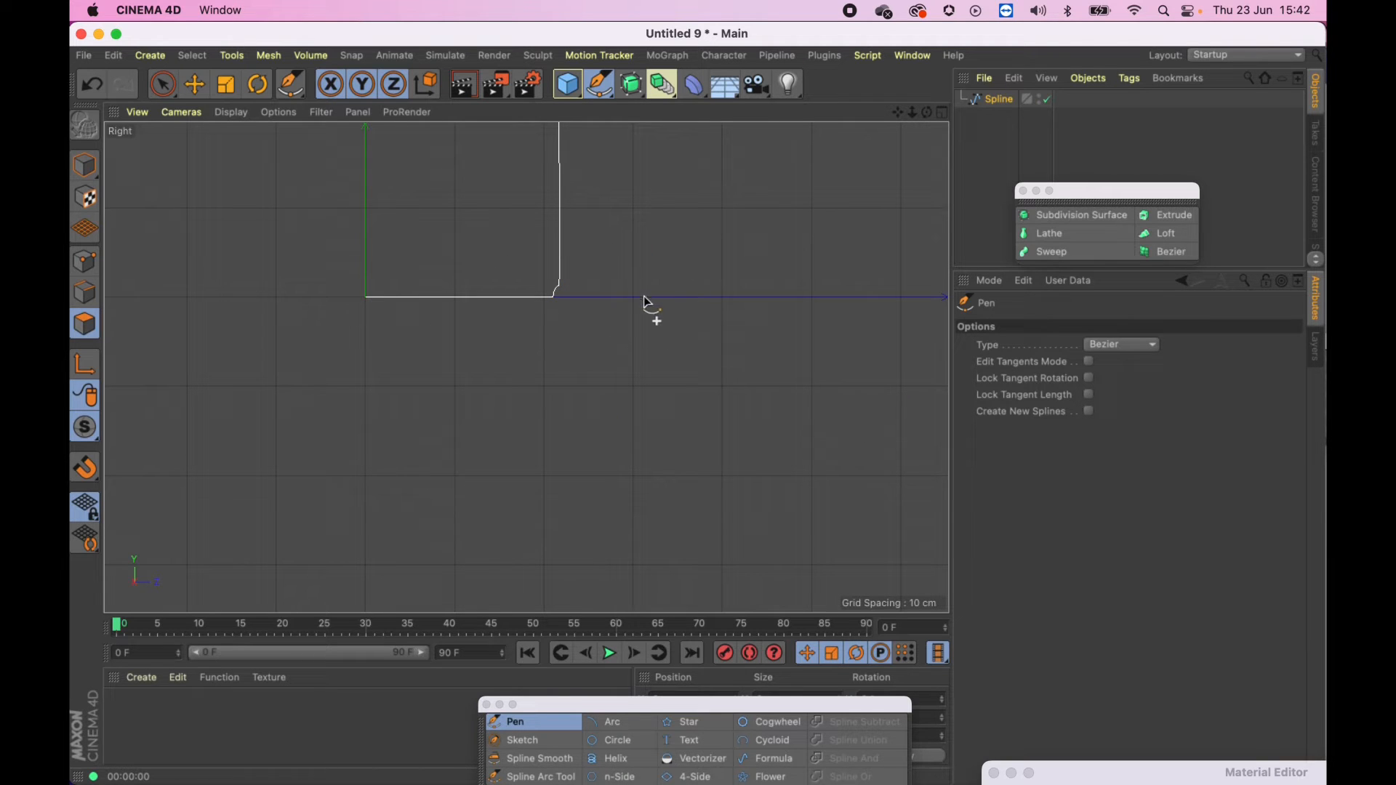
alt+right_drag(643, 297, 486, 303)
alt+middle_drag(566, 248, 551, 329)
alt+right_drag(543, 296, 659, 313)
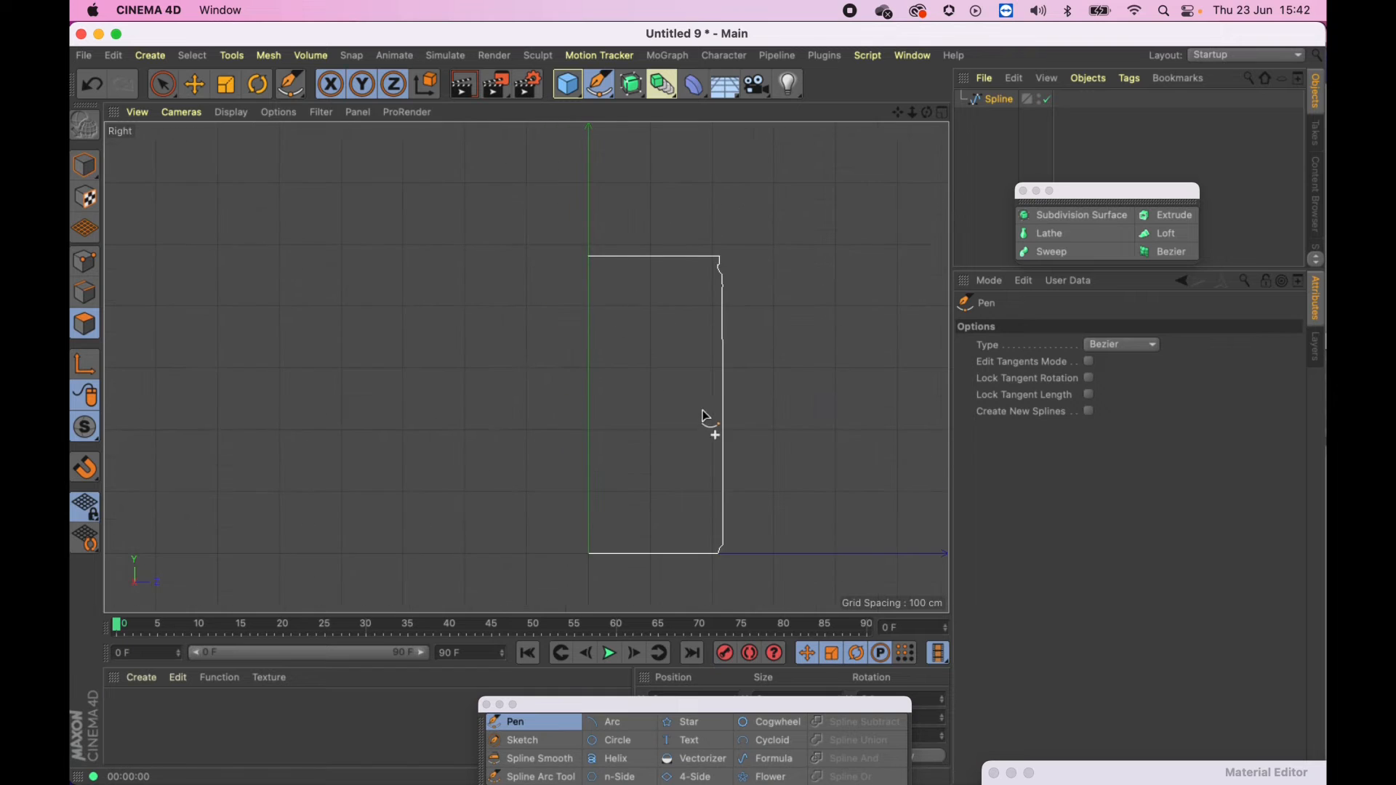
alt+middle_drag(706, 417, 637, 311)
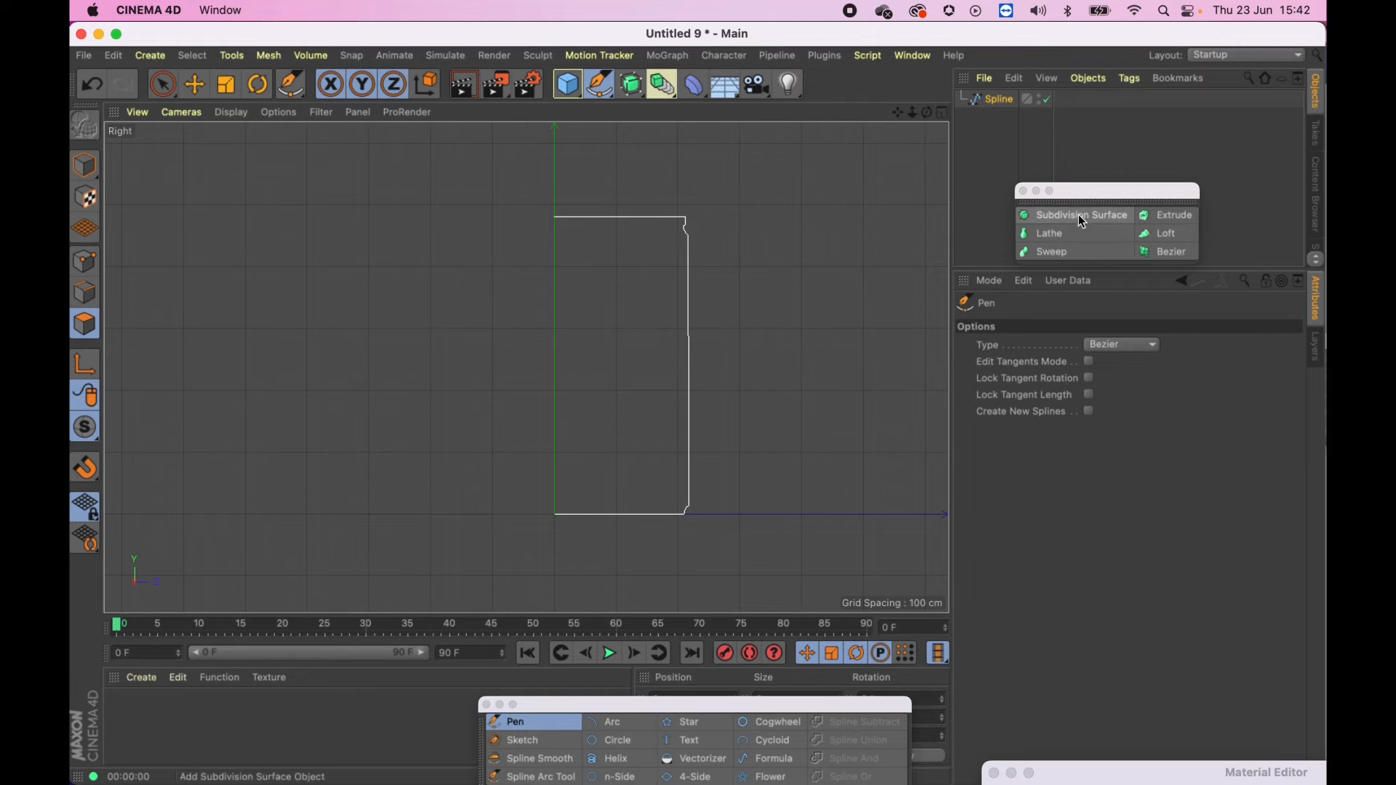
drag(1087, 190, 1143, 271)
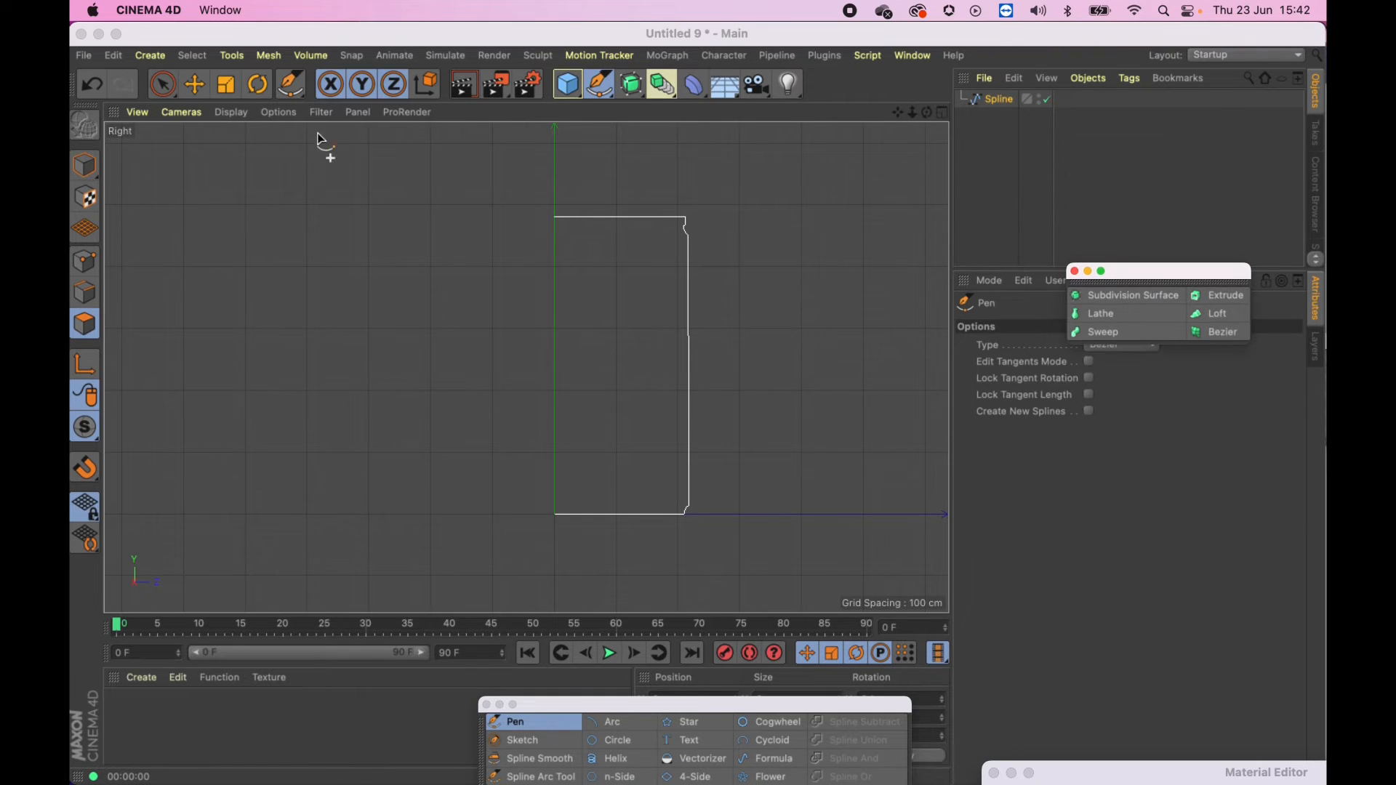
Step: Select the spline's two open end points on the vertical axis and move them outward along Z
click(163, 85)
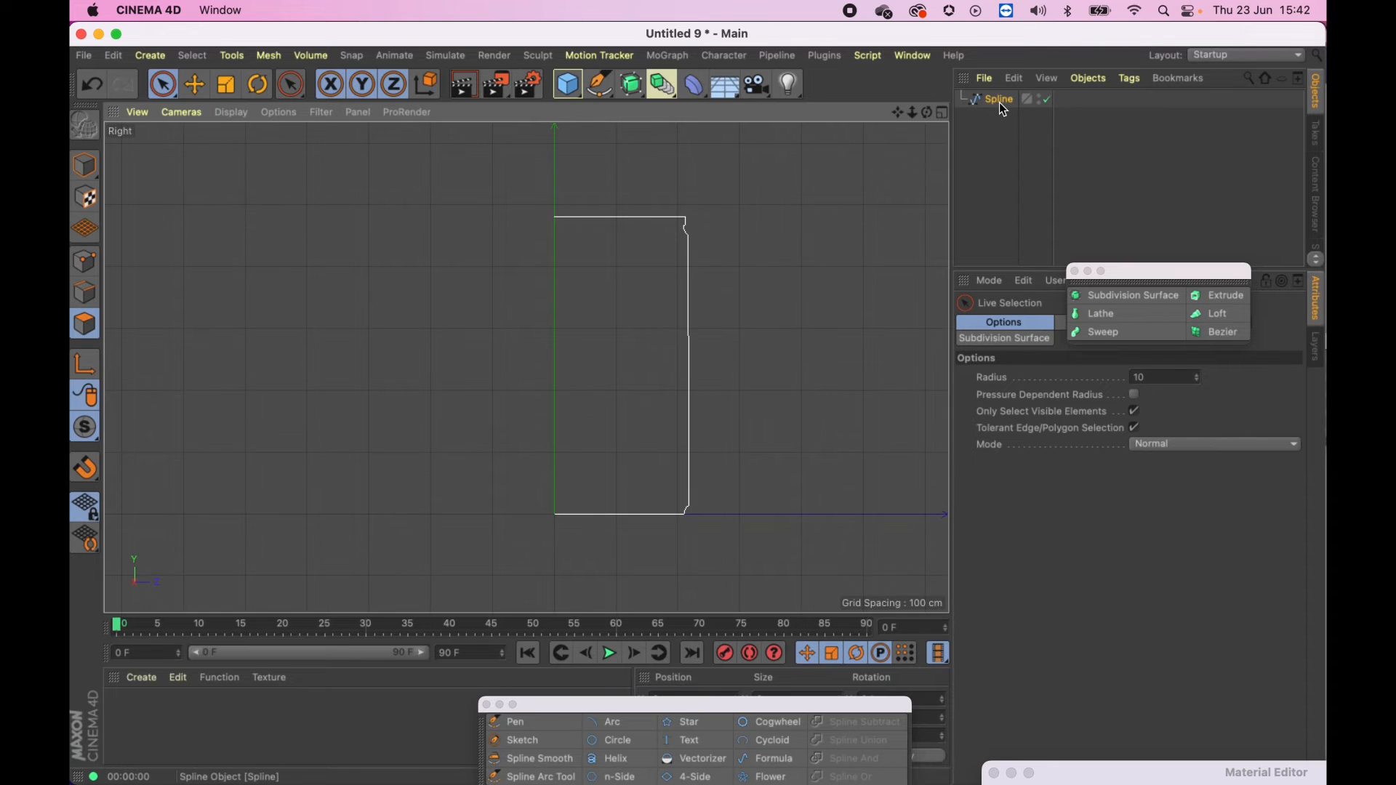
click(85, 262)
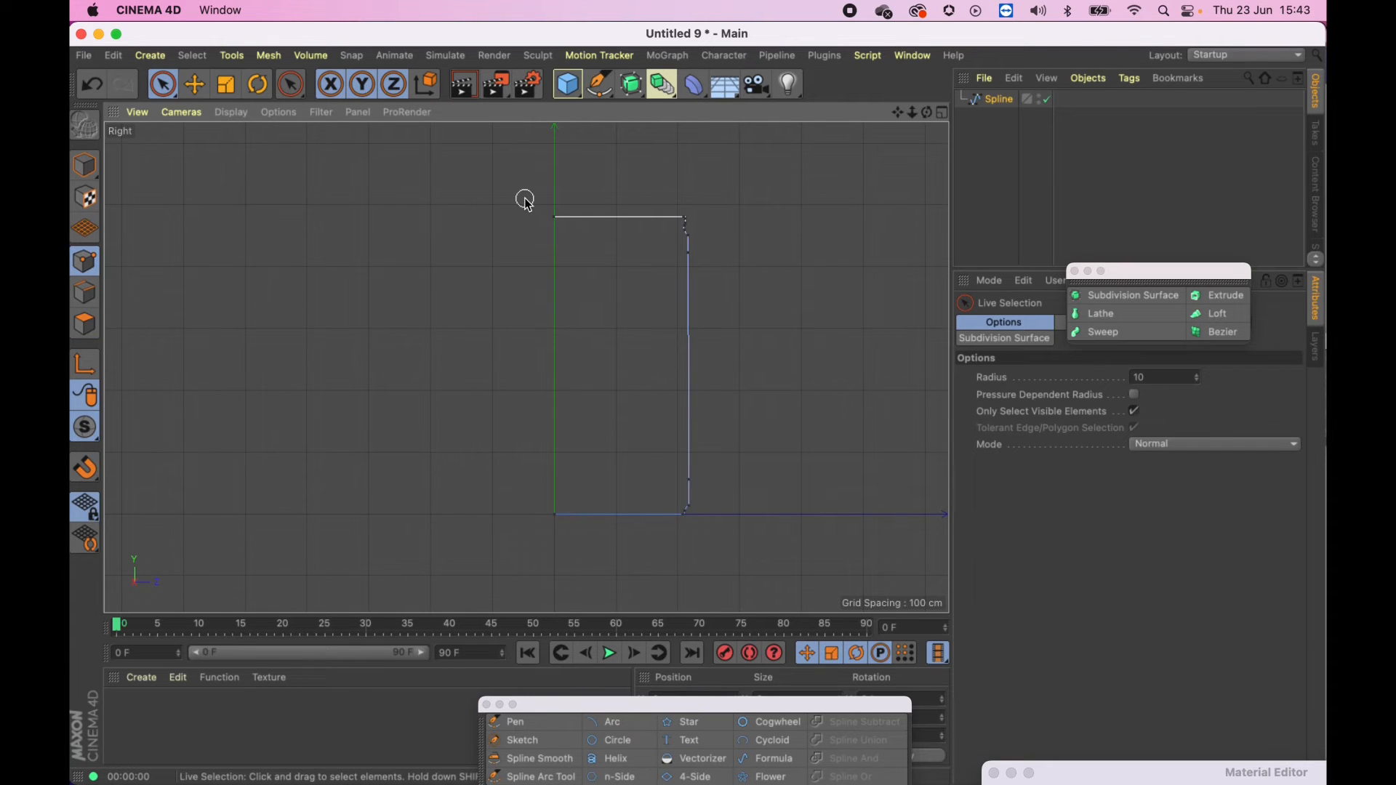
click(555, 219)
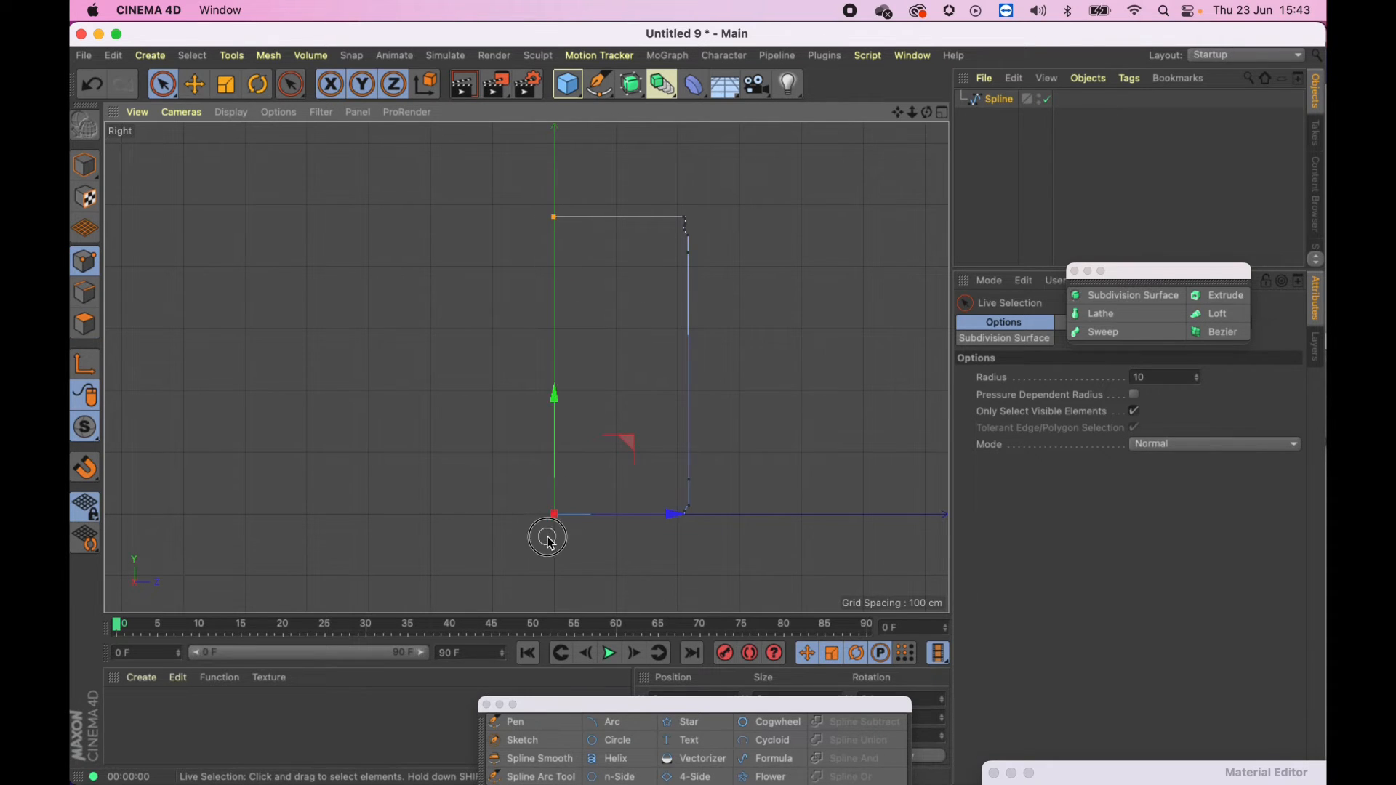
drag(673, 365, 698, 365)
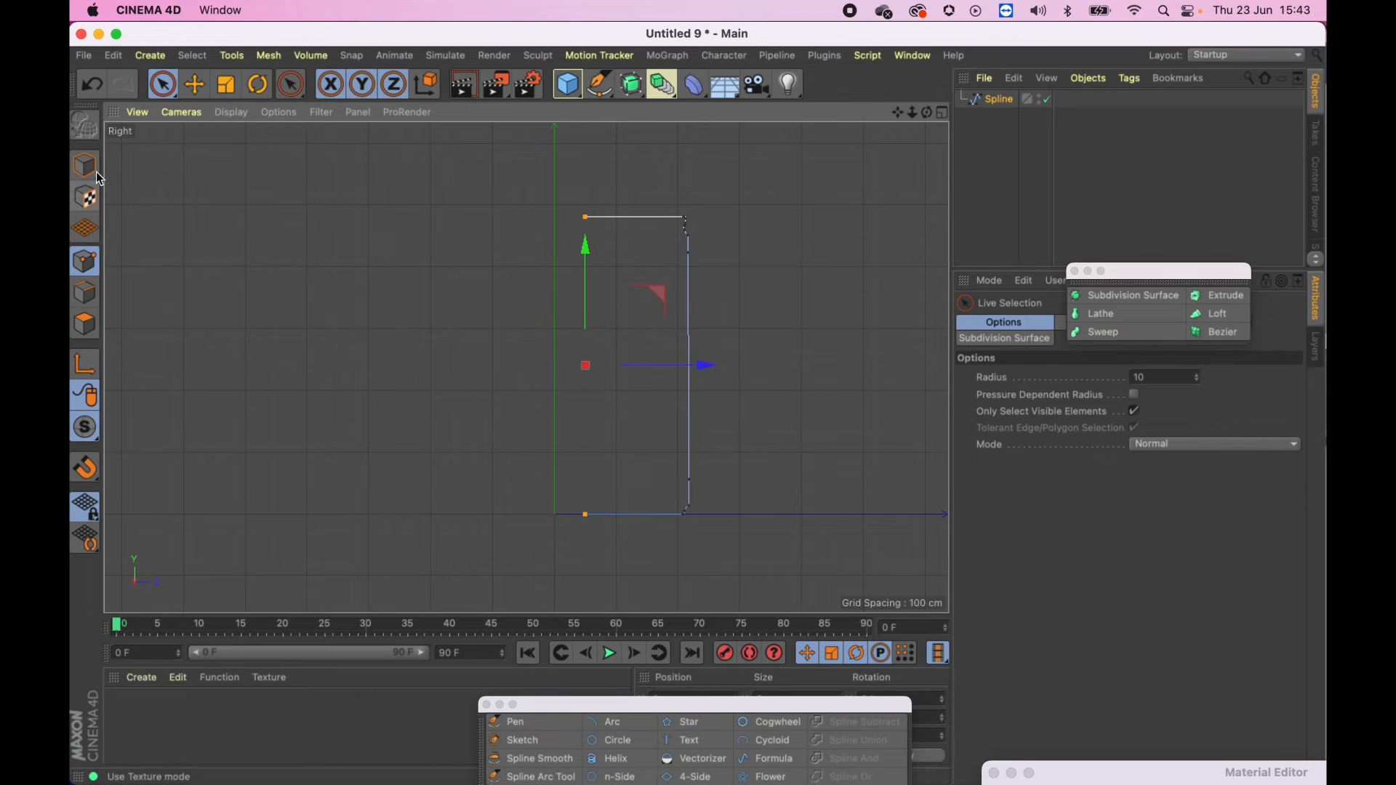
Step: Move the whole spline inward along Z so its open ends sit on the vertical axis
click(196, 84)
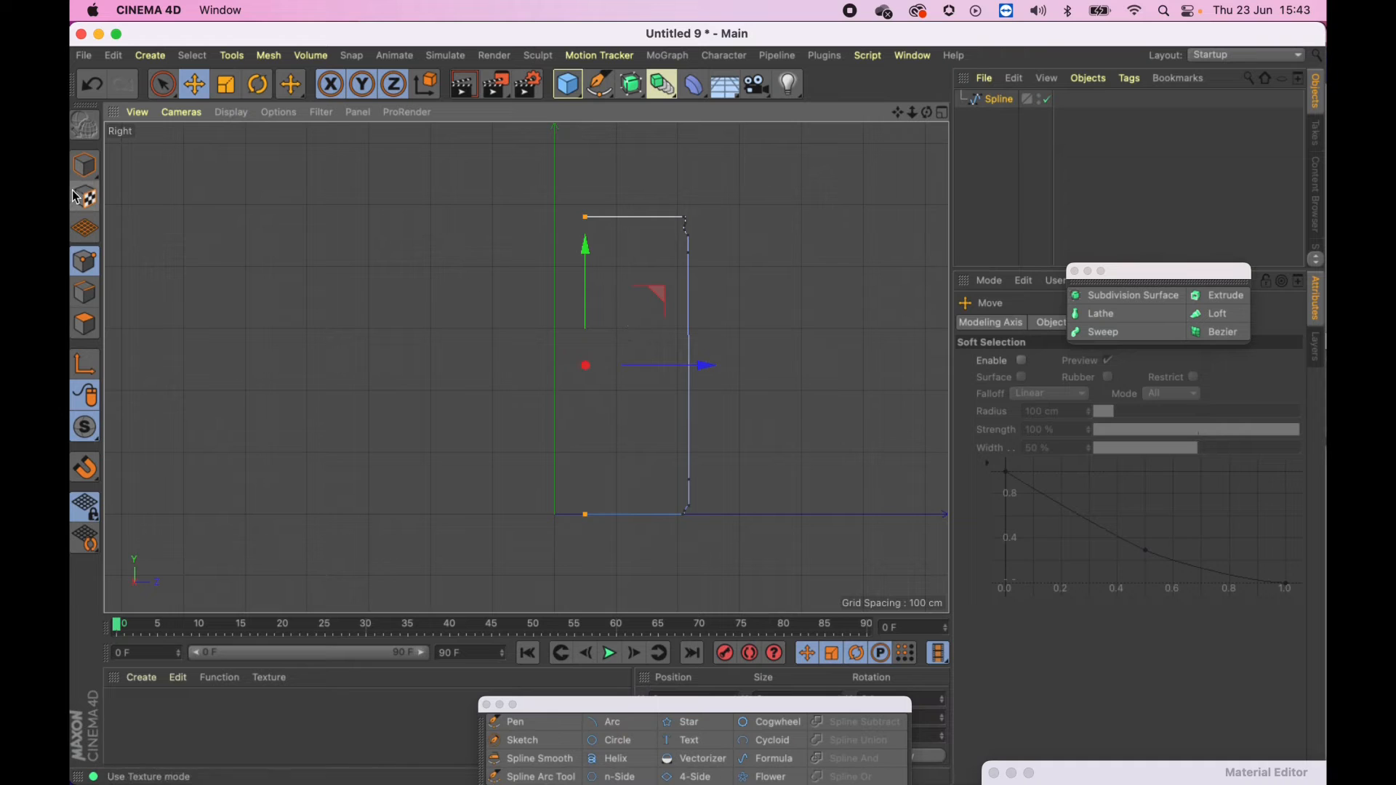
click(86, 166)
click(86, 265)
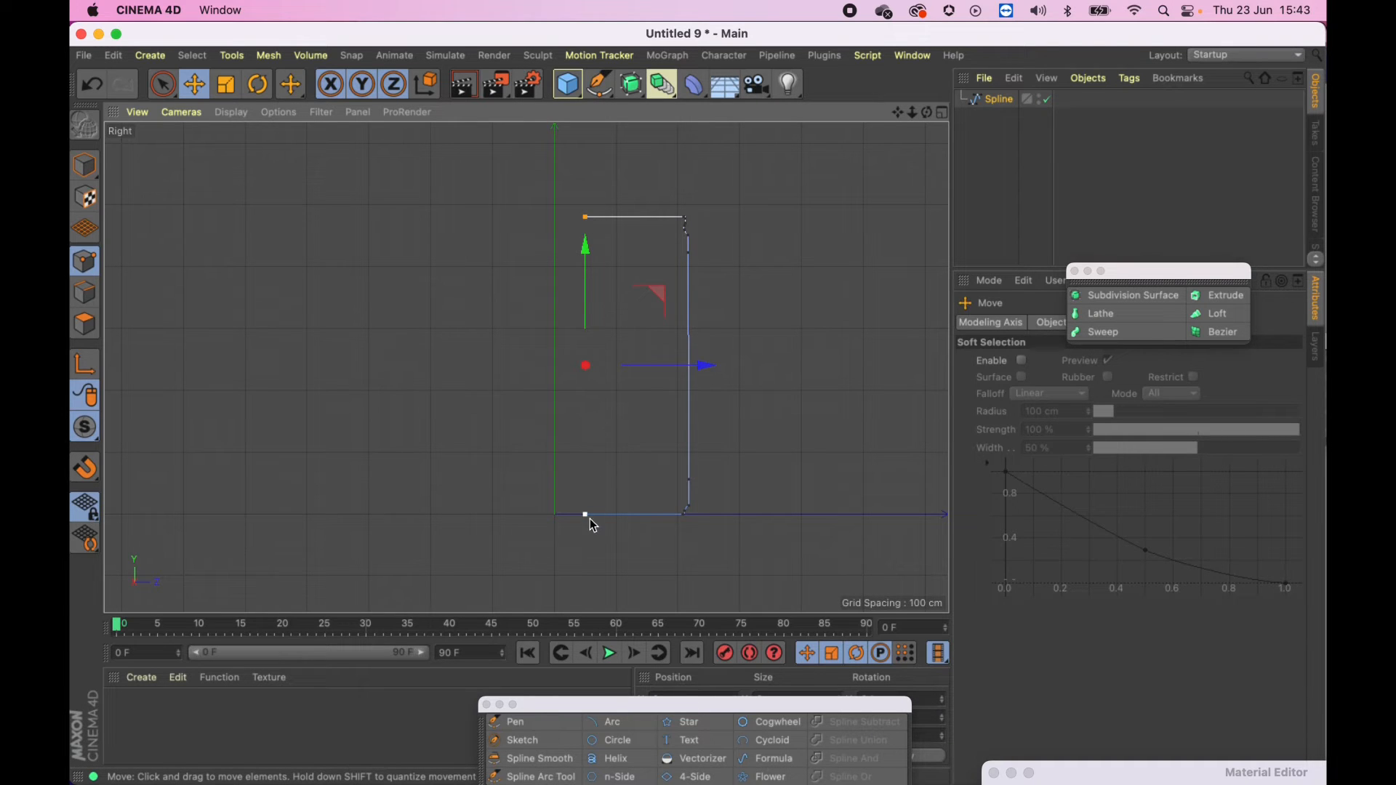
mouse_move(702, 366)
mouse_down()
mouse_move(639, 367)
mouse_move(707, 366)
mouse_up()
key(super+z)
click(82, 178)
drag(670, 517, 648, 523)
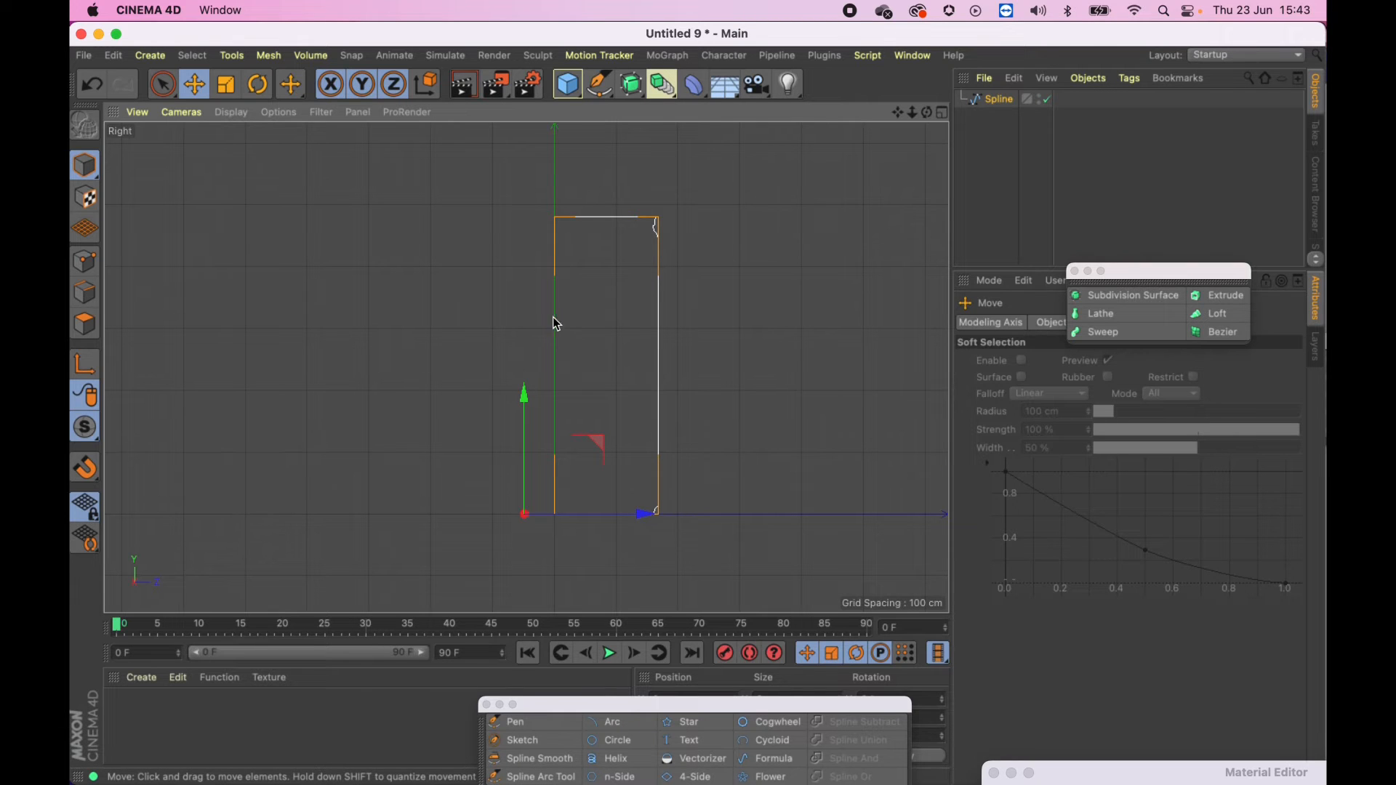
Step: Apply a Lathe generator to the spline as its parent and inspect the revolved can from above in the perspective view
click(943, 113)
middle_click(501, 133)
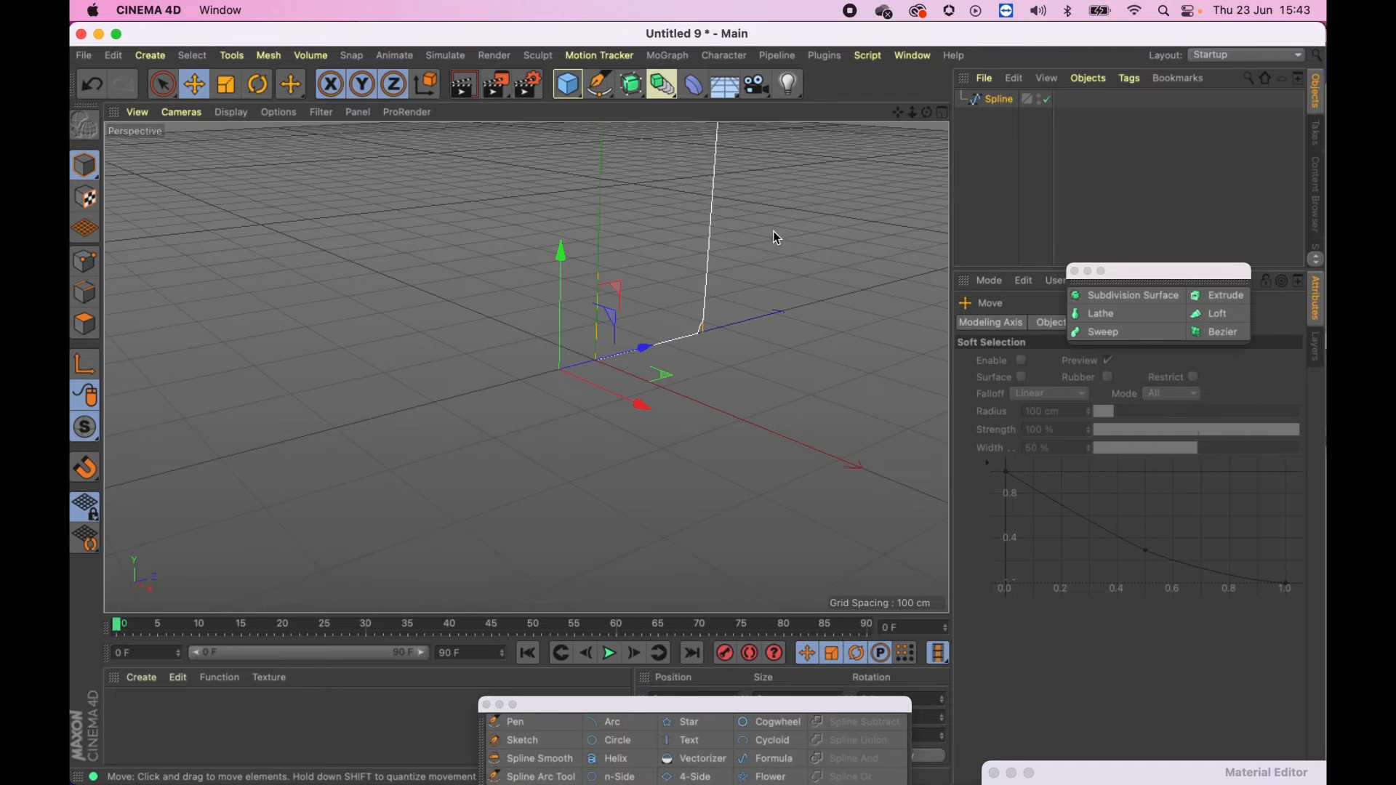
alt+drag(773, 229, 654, 349)
alt+right_drag(713, 377, 635, 391)
alt+middle_drag(585, 420, 504, 464)
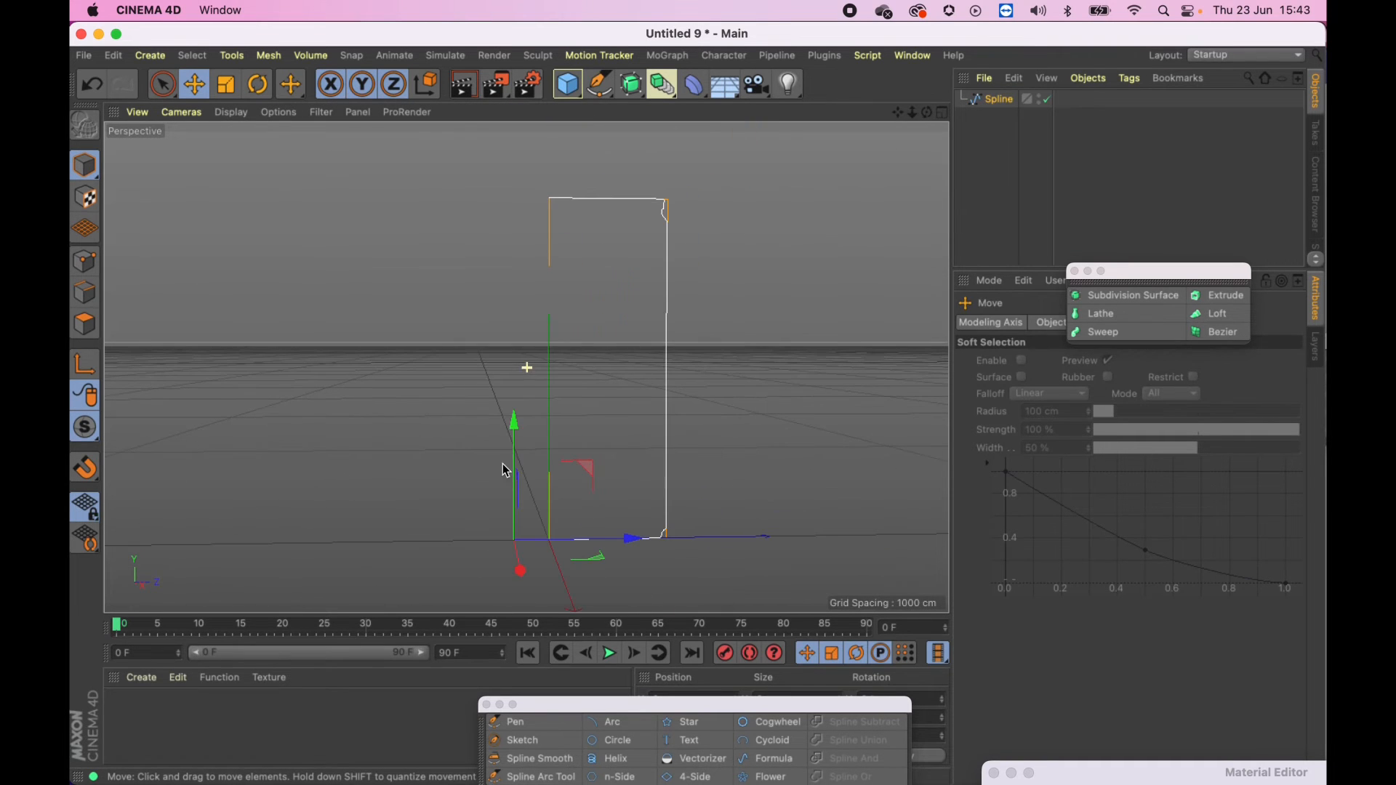
alt+click(1136, 312)
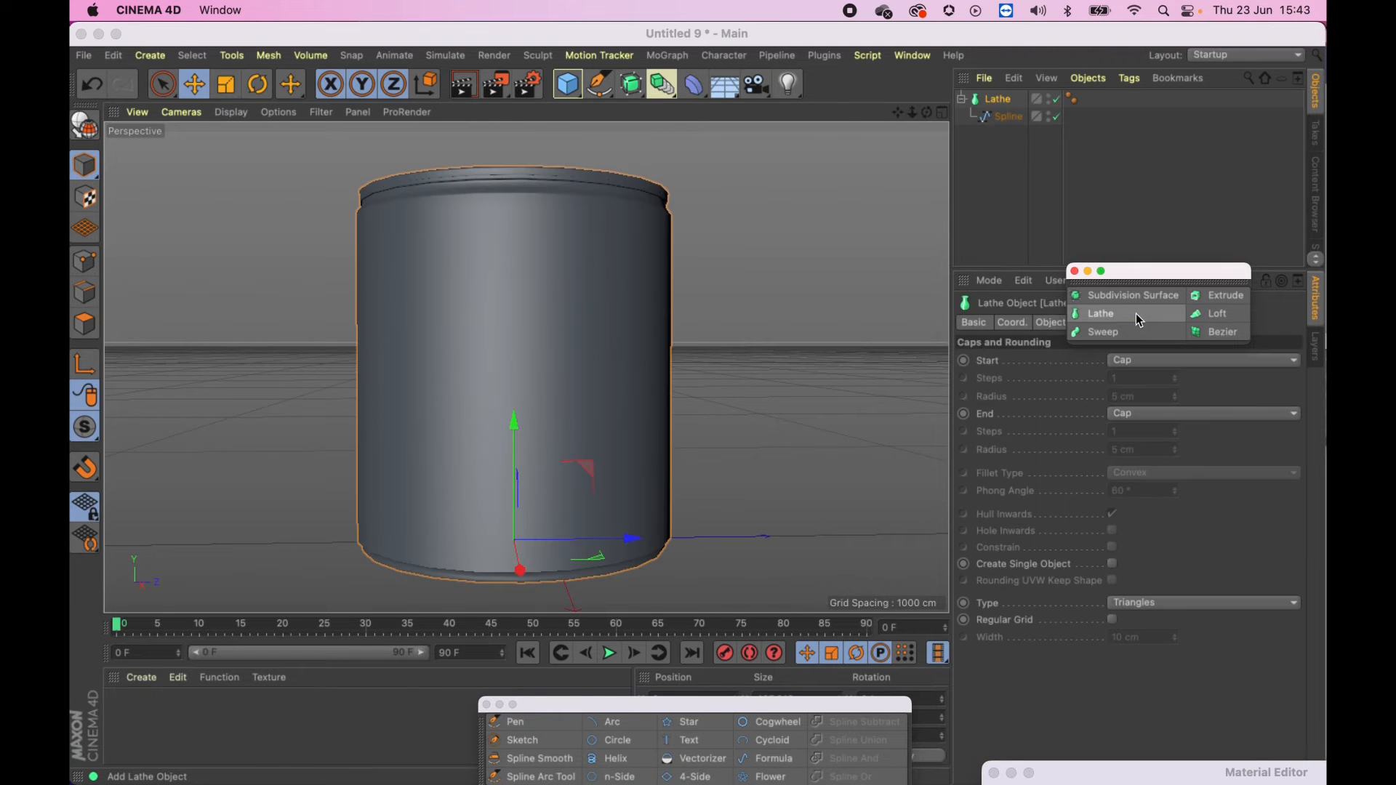
click(1020, 175)
alt+drag(635, 296, 644, 341)
Step: Move the Lathe's child spline inward along Z, and shift its two end points back to the central axis in the Right view
click(998, 118)
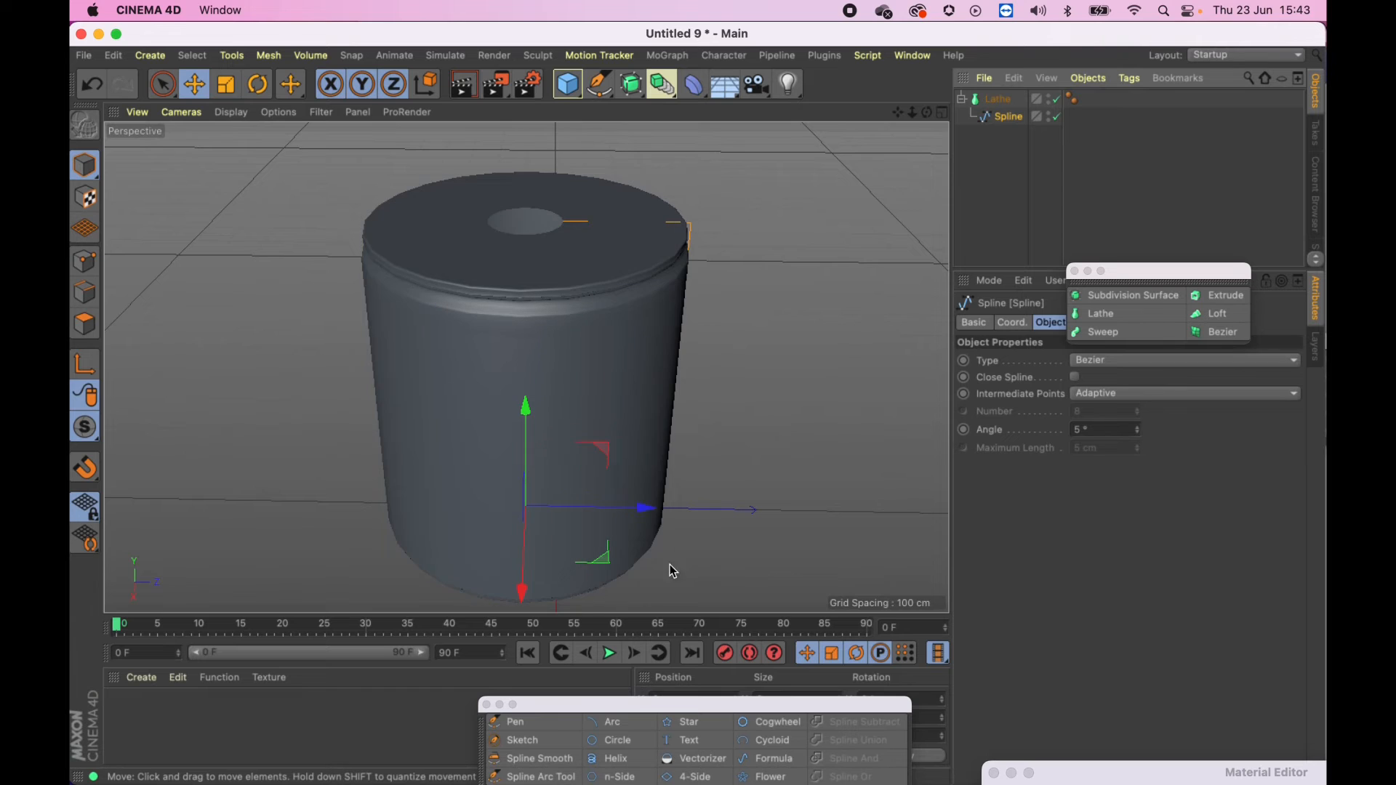
drag(642, 506, 655, 458)
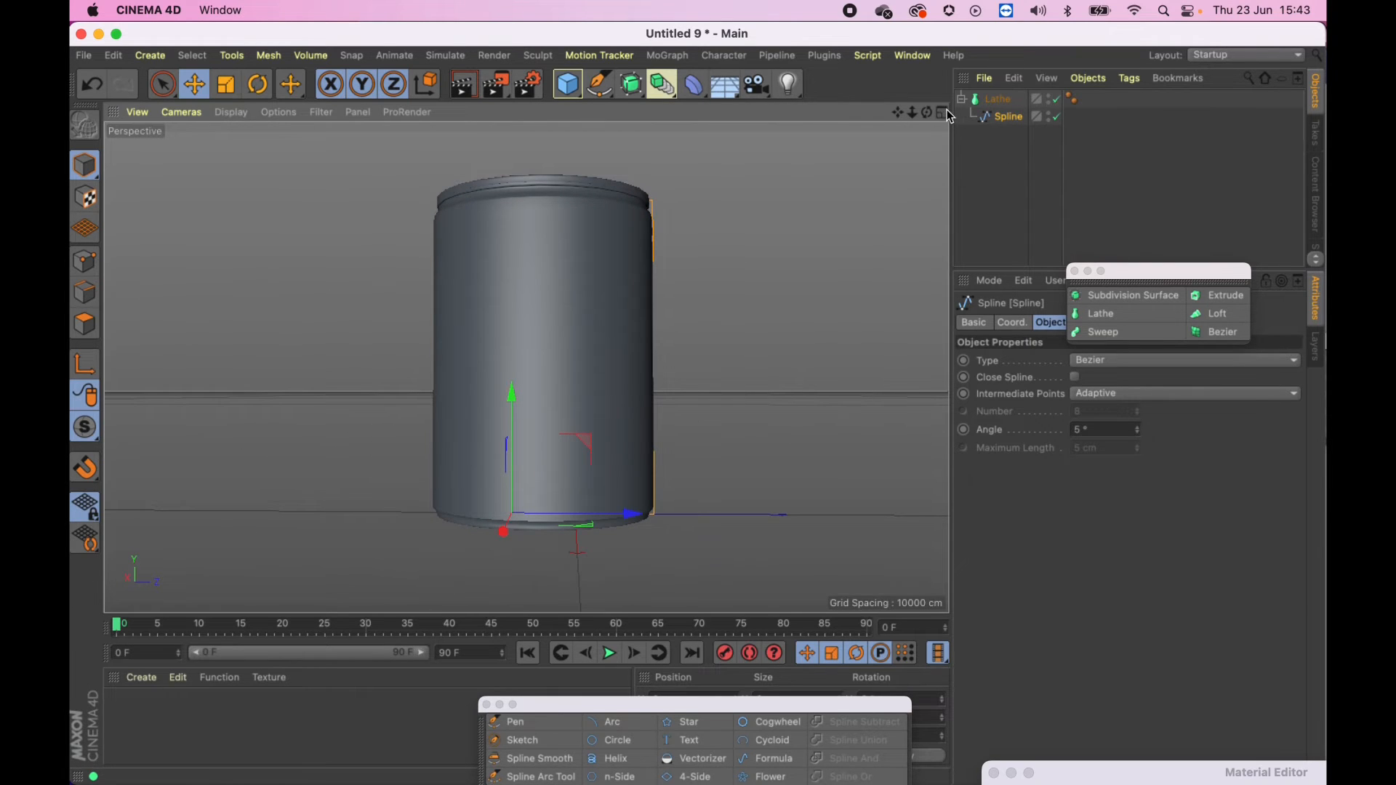
click(943, 113)
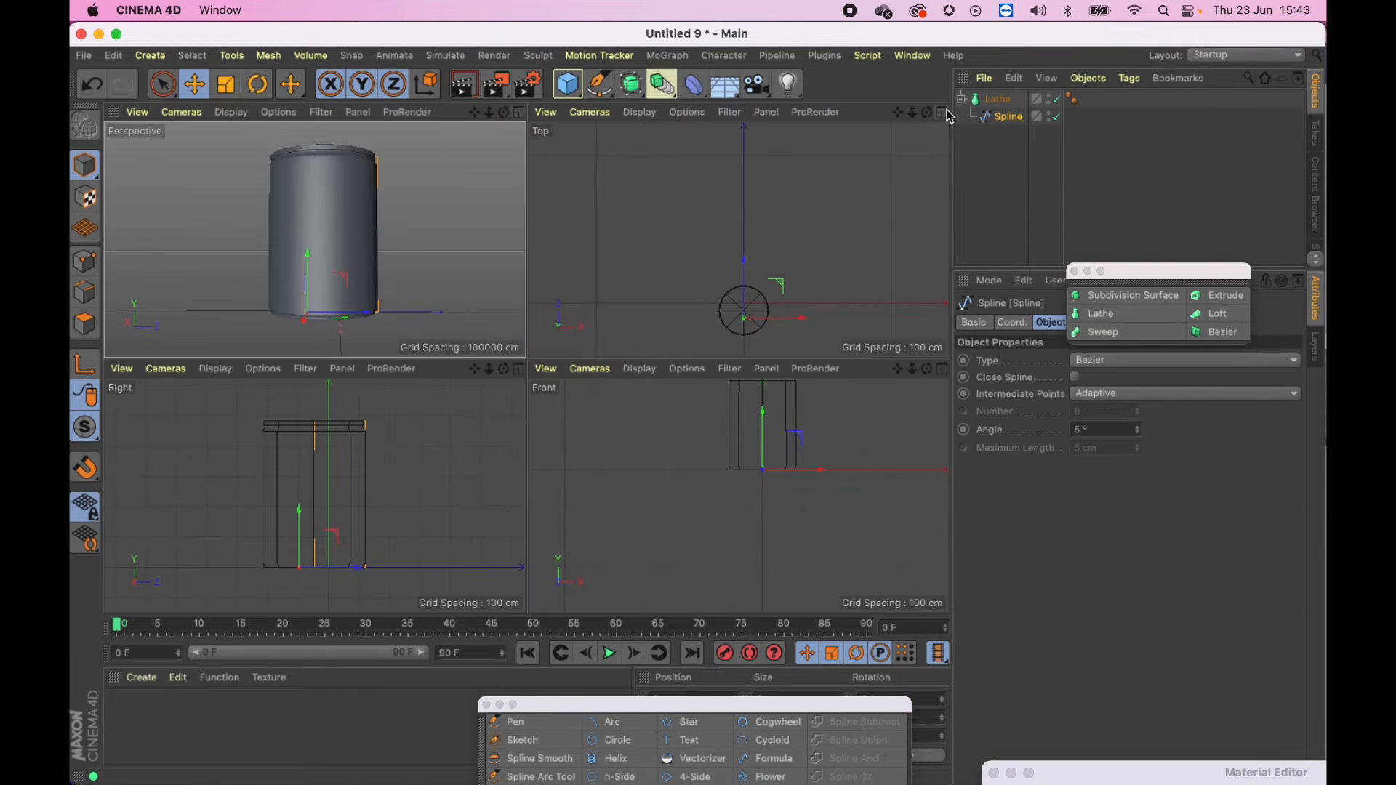
click(520, 369)
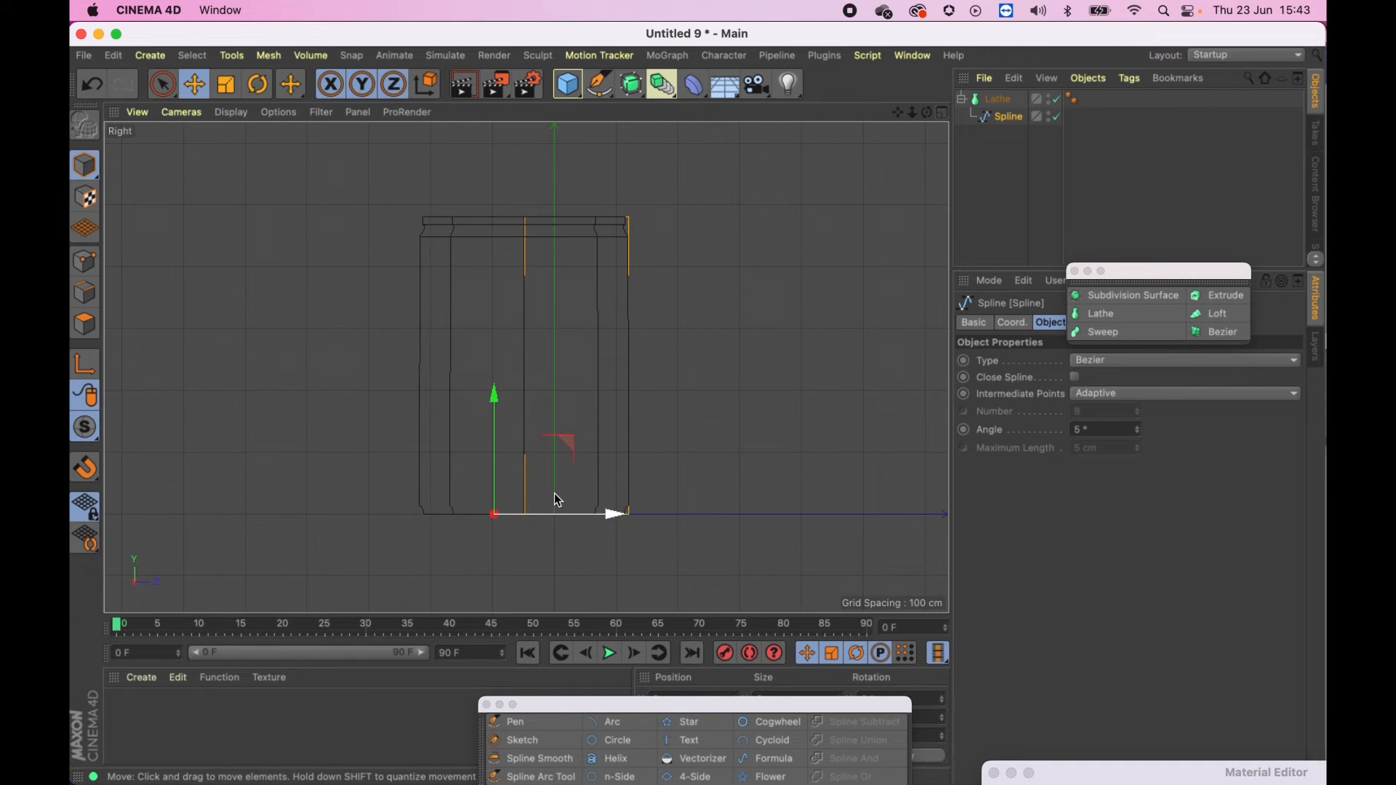
scroll(632, 397, down, 1)
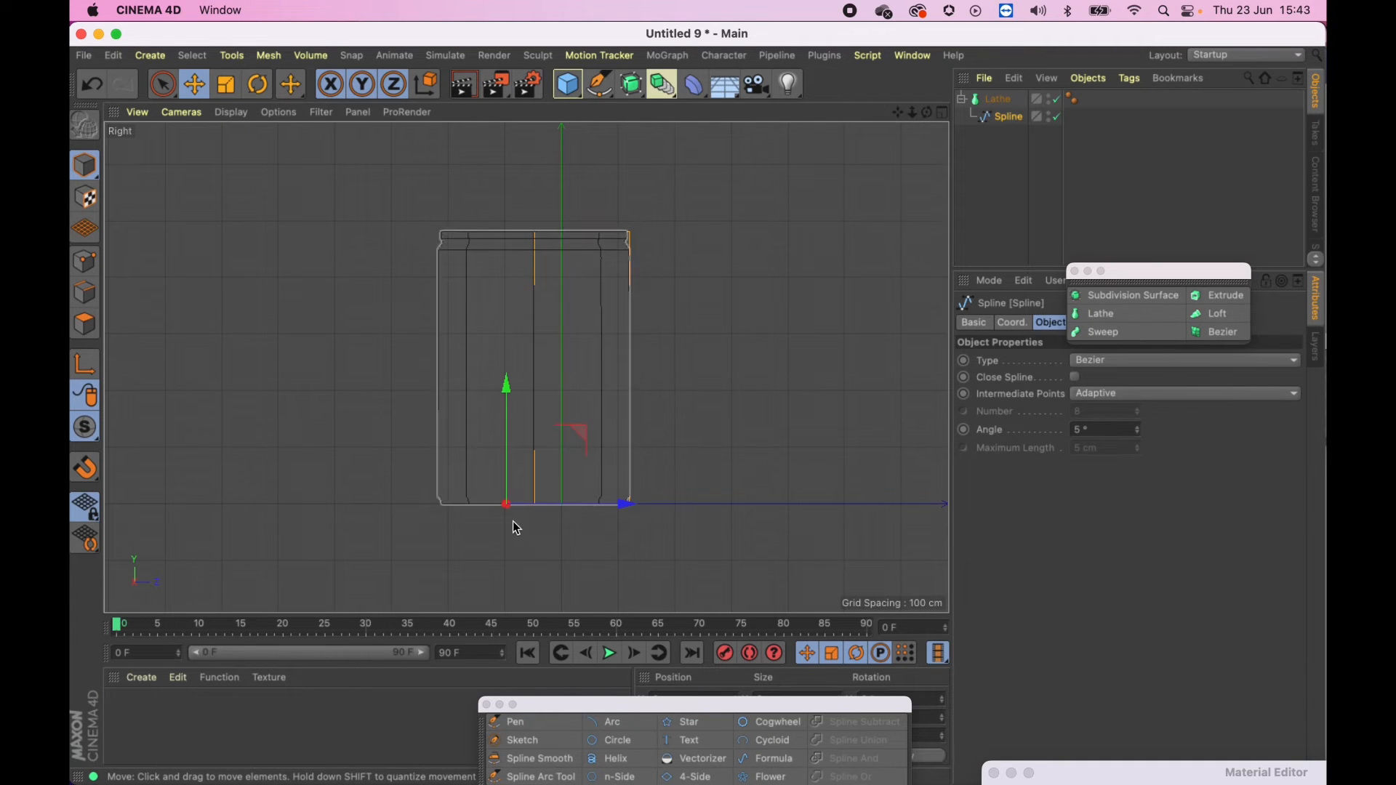
click(85, 262)
drag(654, 368, 679, 371)
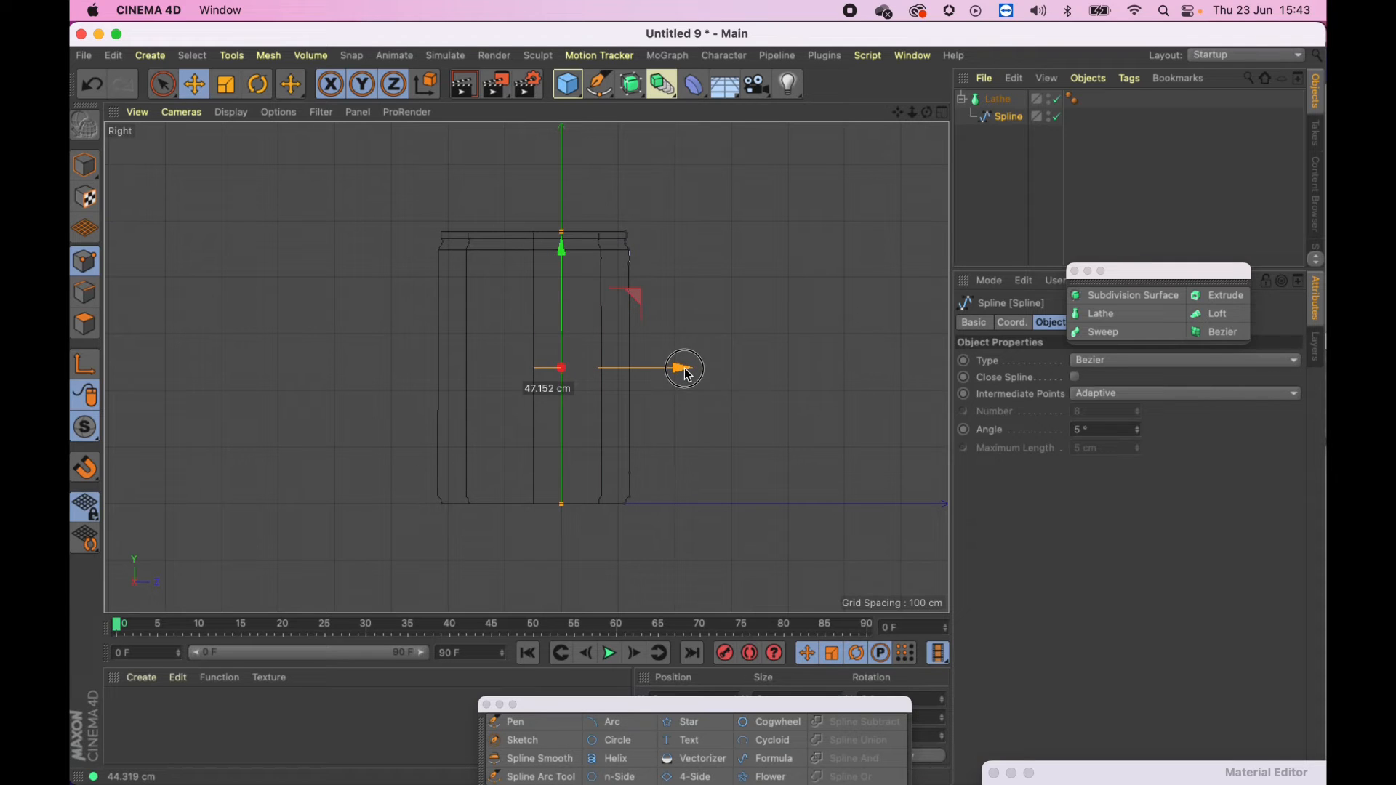
Step: Narrow the can further by moving its whole spline inward along Z, and check the shape in the perspective view
click(195, 85)
click(85, 165)
drag(615, 503, 596, 512)
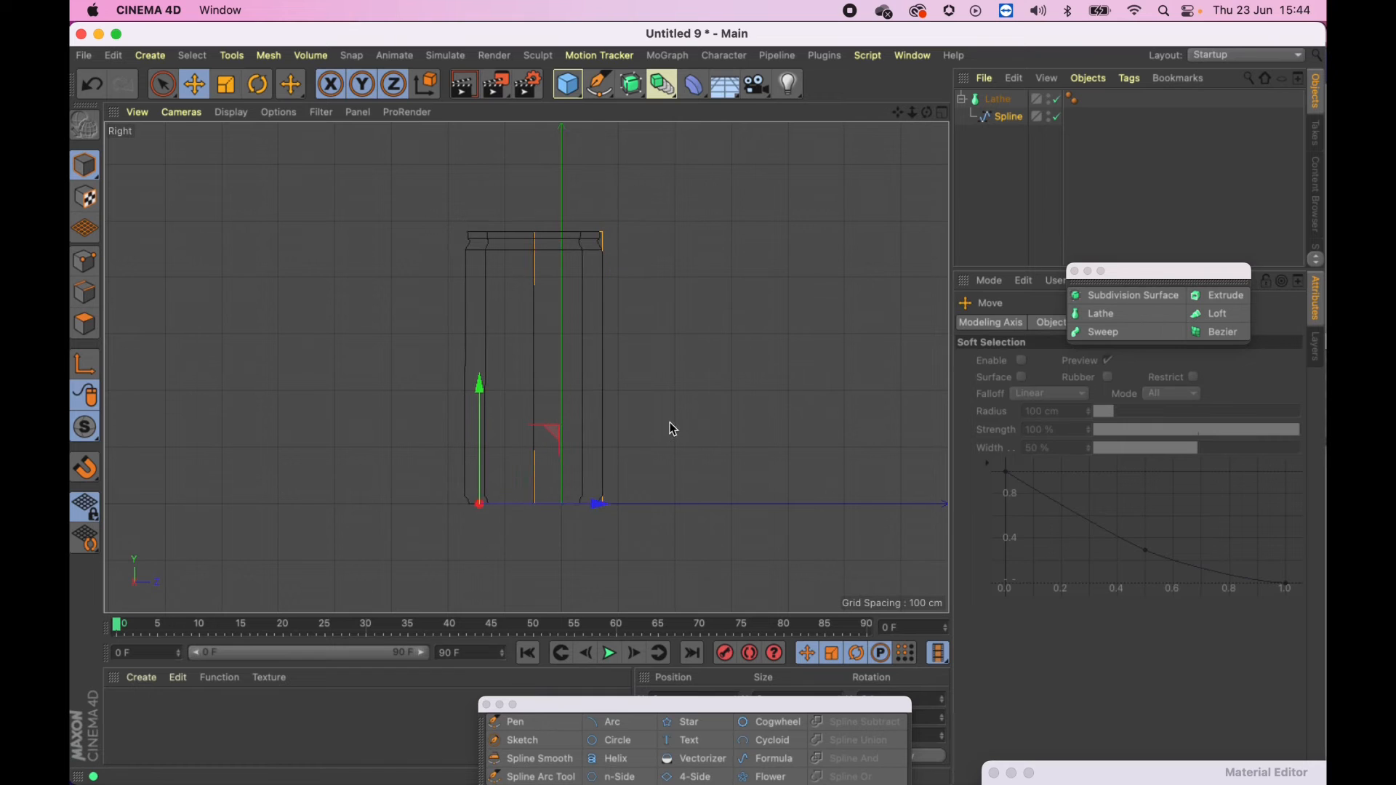
middle_click(607, 160)
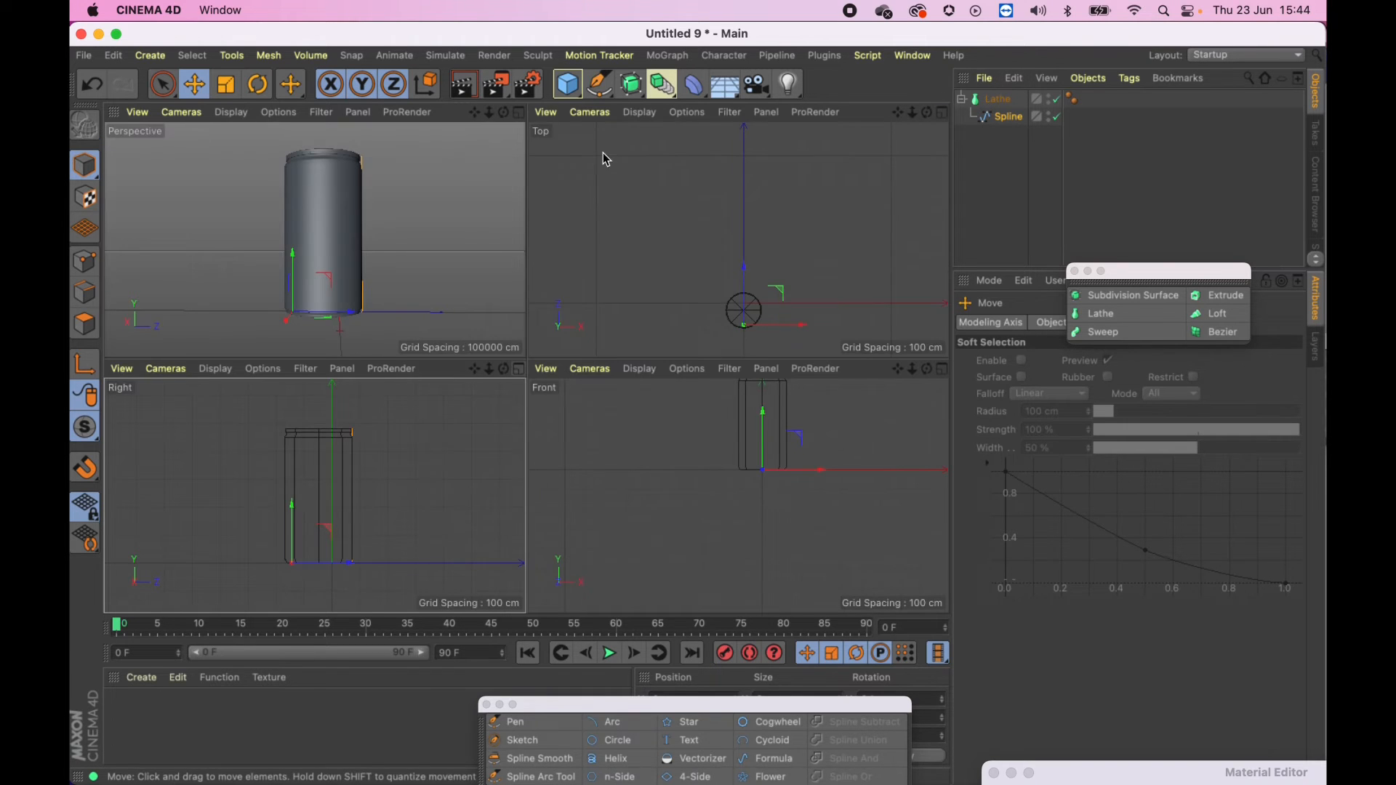
click(520, 112)
alt+drag(598, 334, 578, 457)
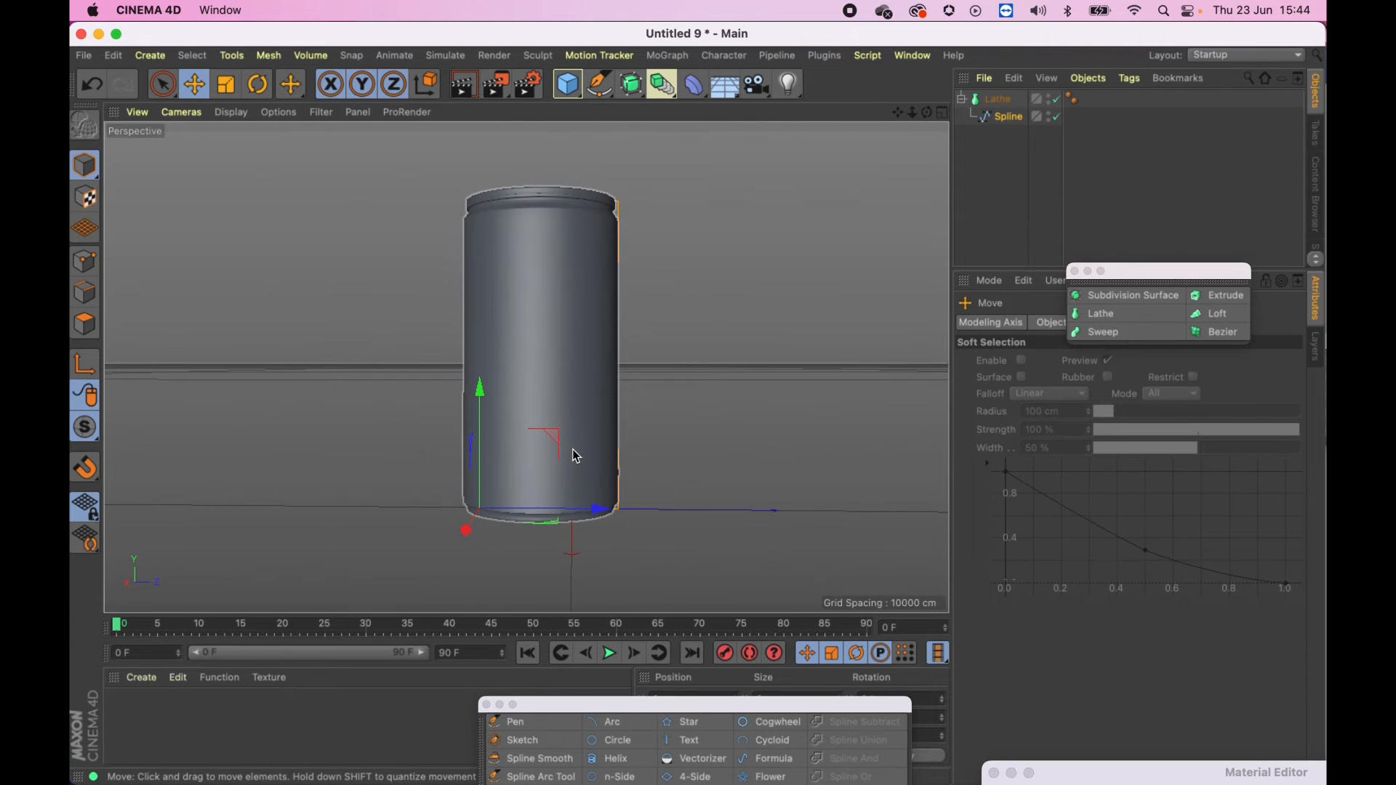
alt+drag(577, 399, 579, 218)
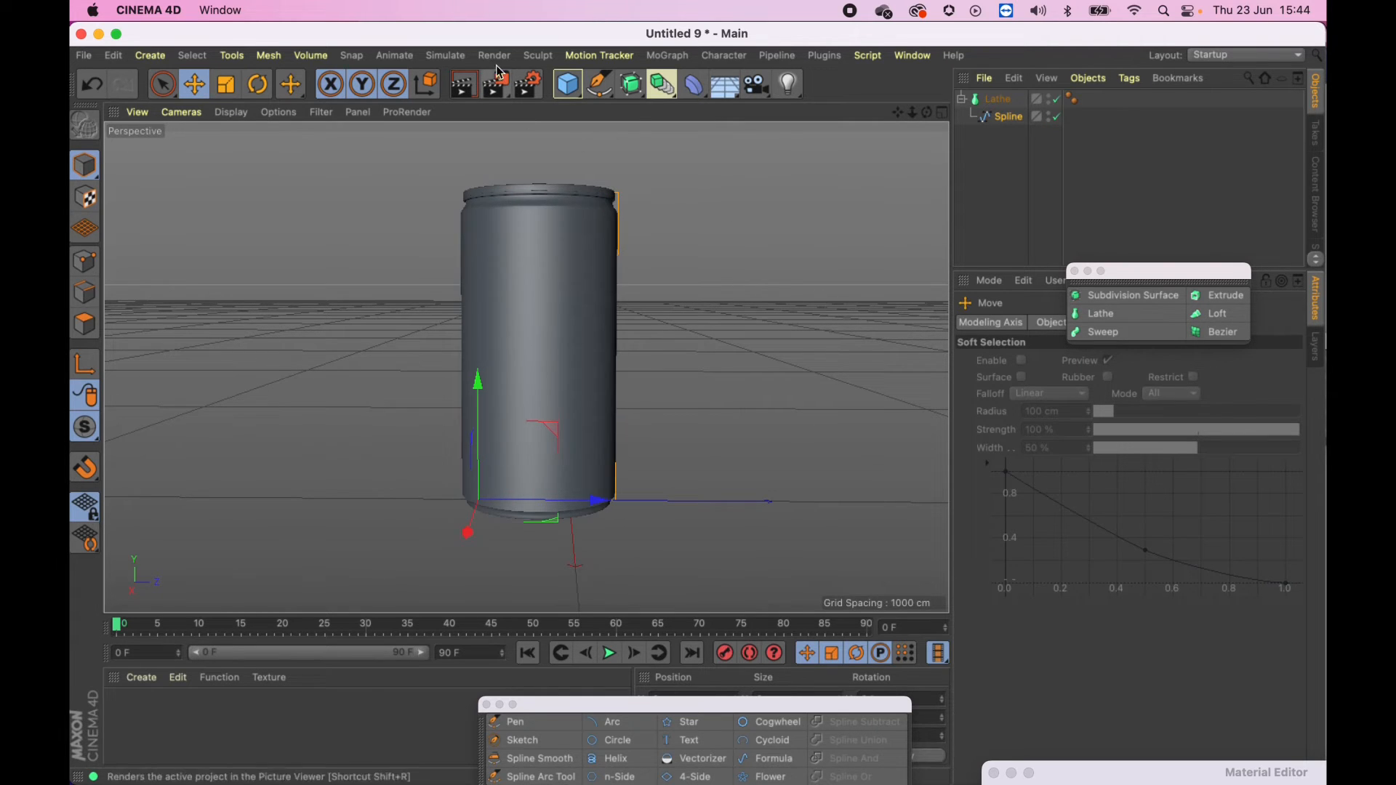
Step: Add a Plane under the can, enlarge it to about 1768 by 2171 cm, and shift it slightly along Z
drag(573, 86, 719, 142)
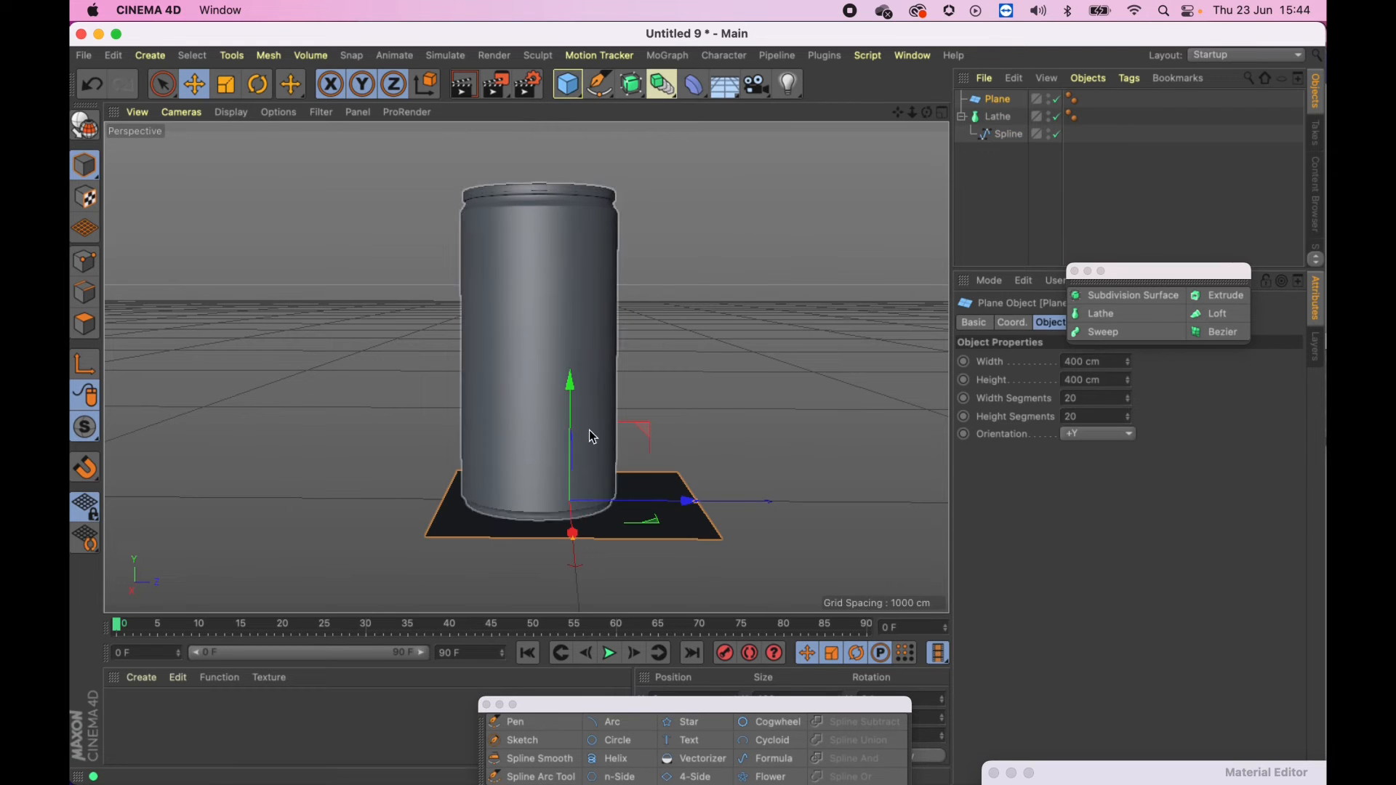
drag(701, 507, 369, 560)
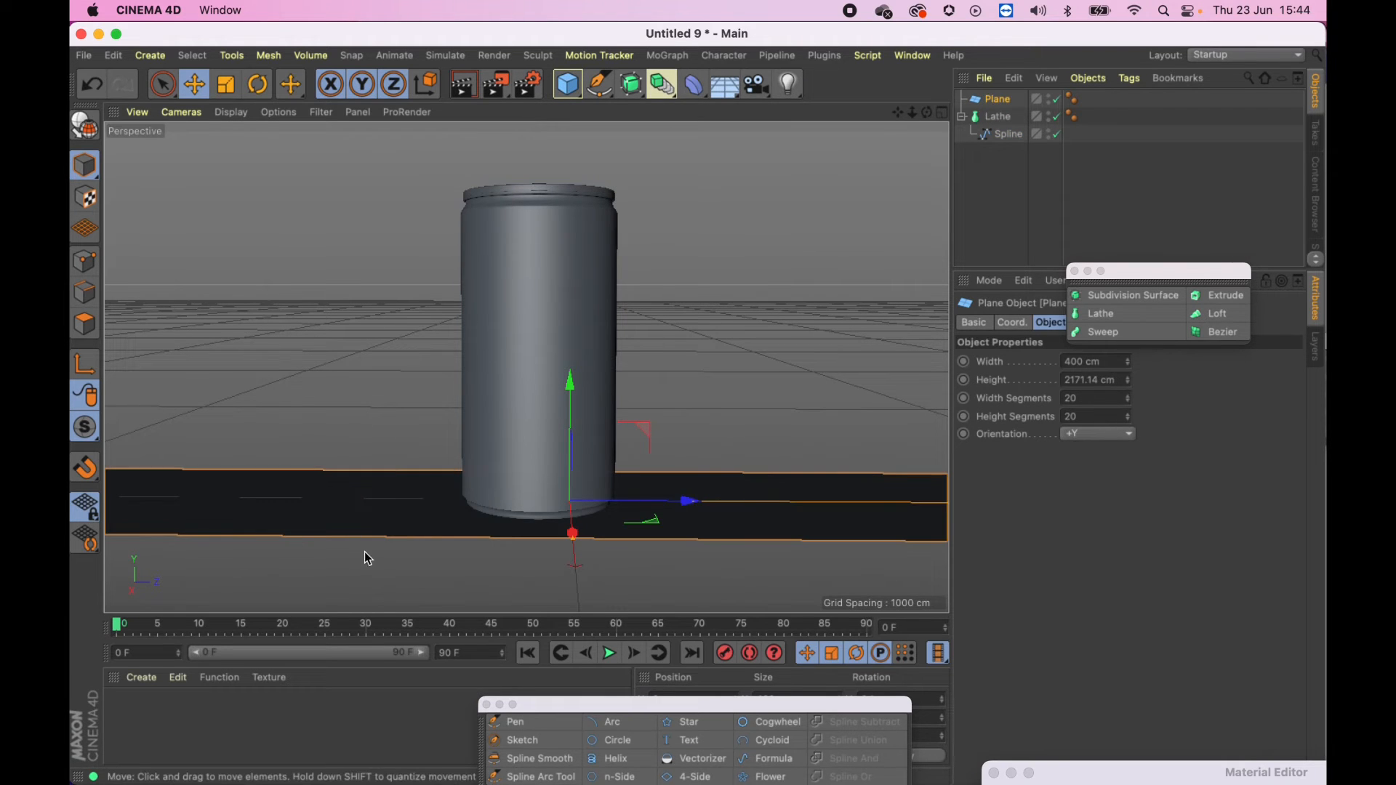
drag(571, 536, 578, 549)
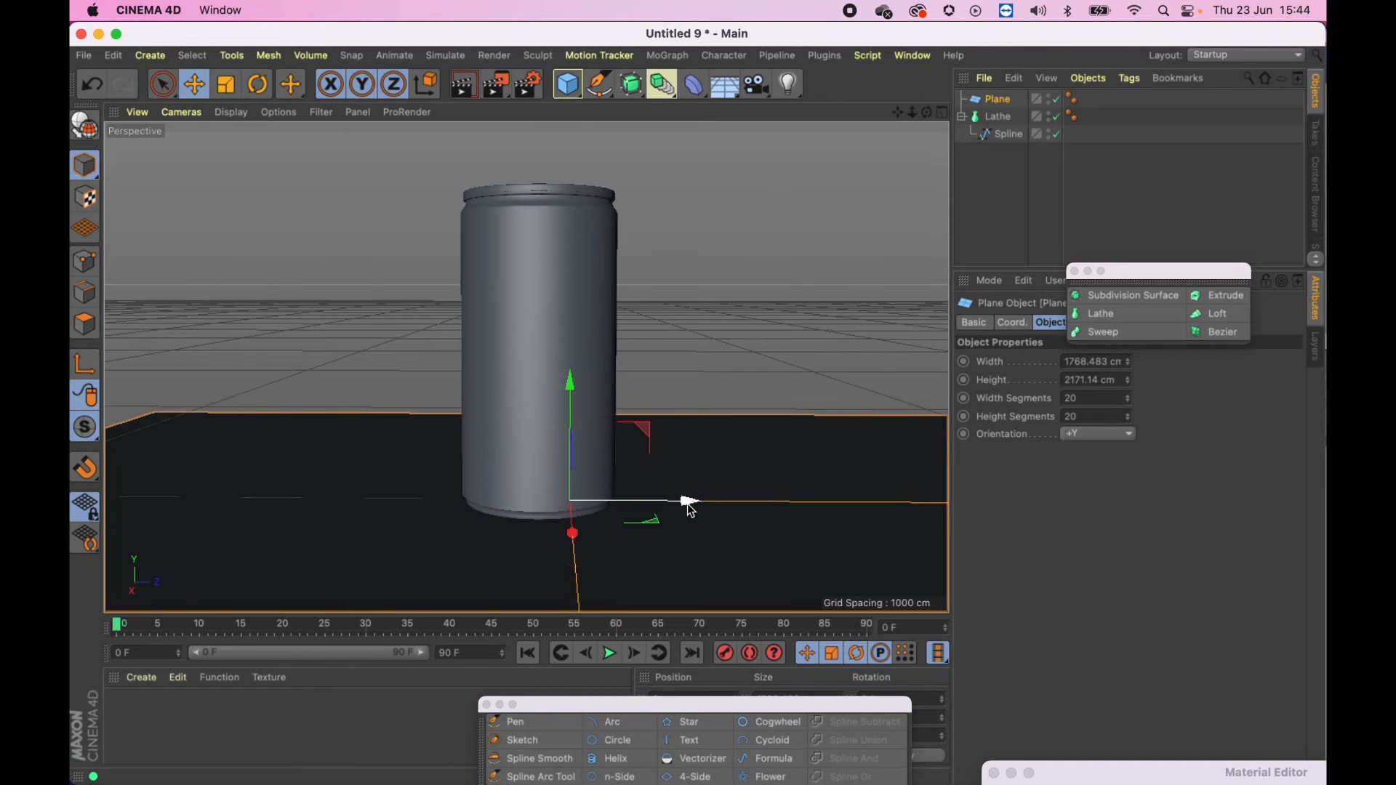
drag(687, 502, 657, 511)
Step: Add the Ambient Occlusion effect to the render settings and render the perspective view
click(497, 84)
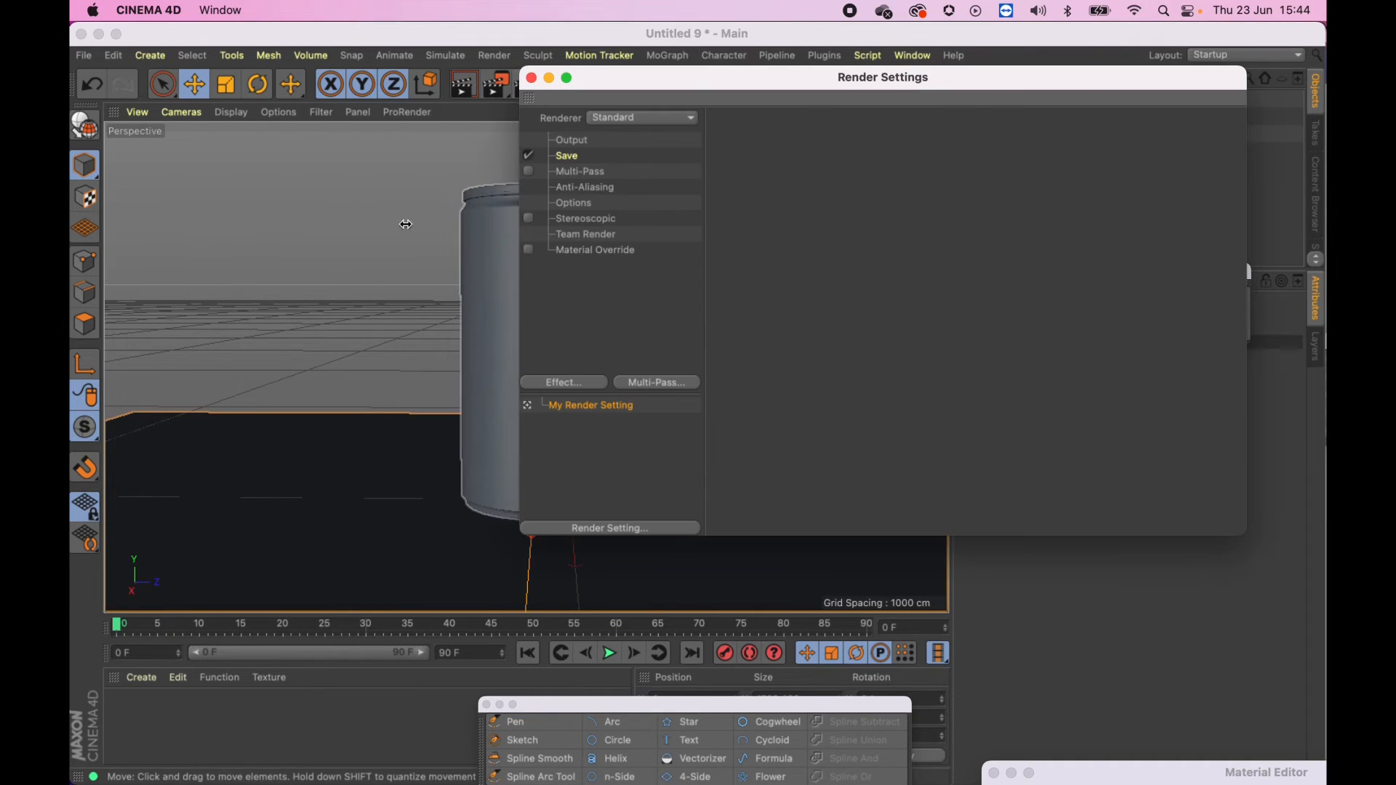
click(568, 386)
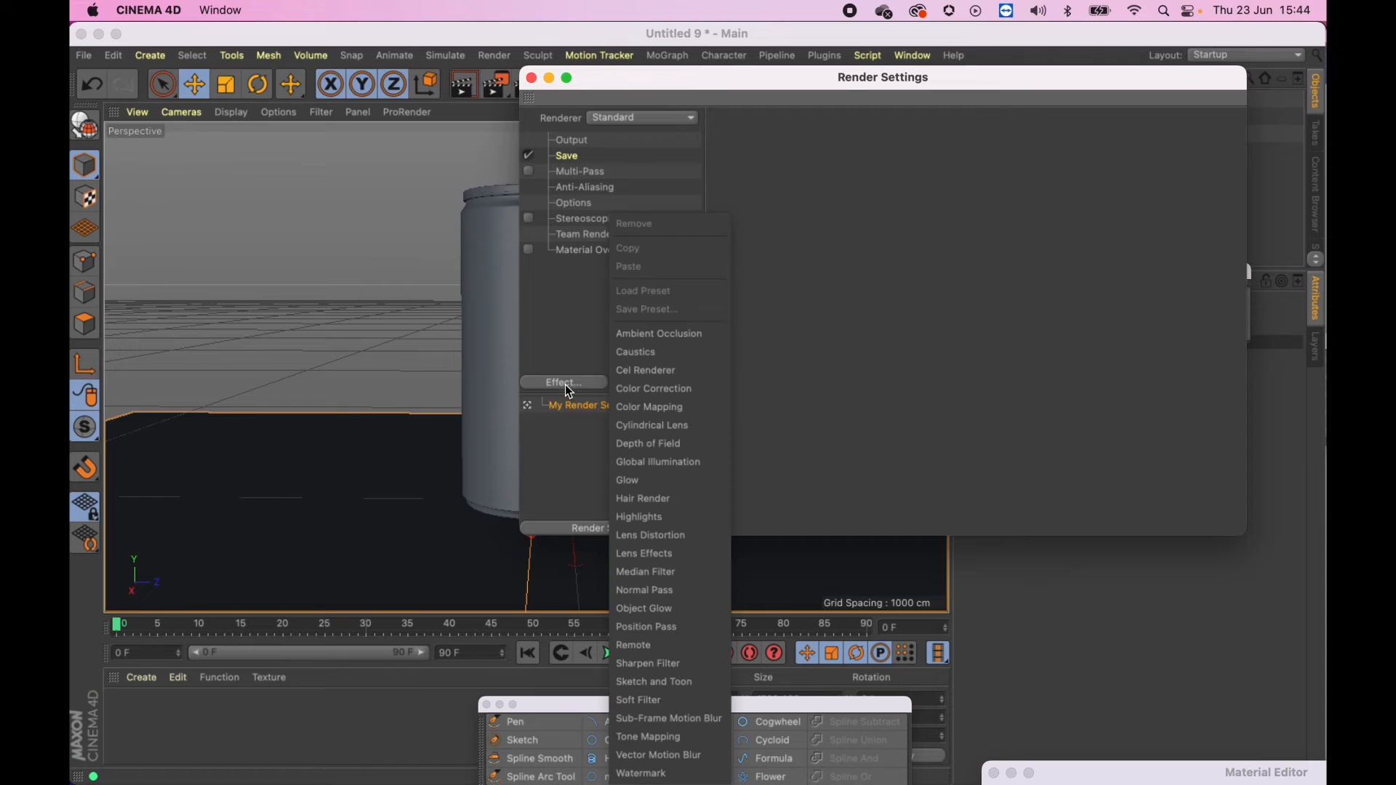
click(640, 326)
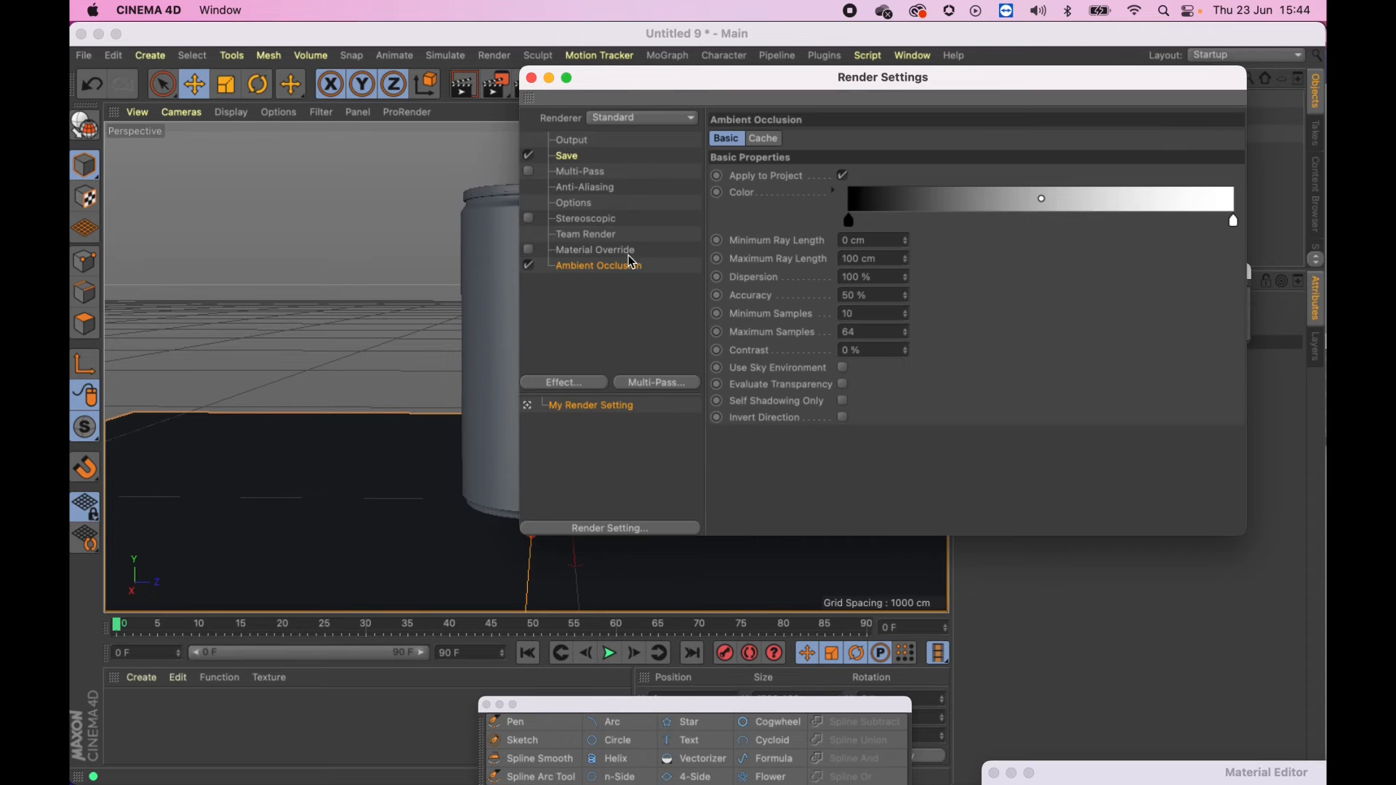
click(531, 78)
key(super+r)
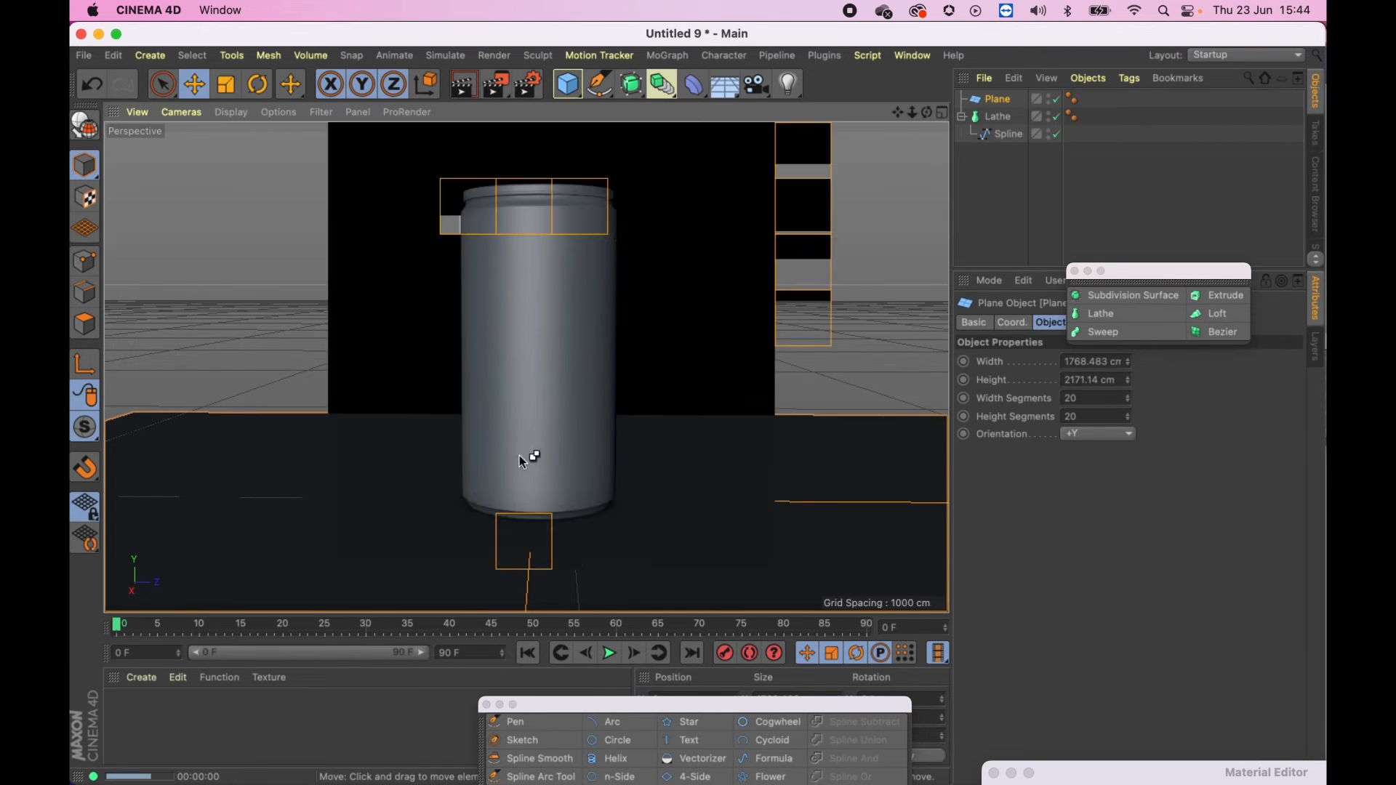
Step: Create a new default material, apply it to the Plane and the Lathe can, and render the view
double_click(154, 727)
drag(133, 724, 294, 579)
drag(143, 700, 542, 350)
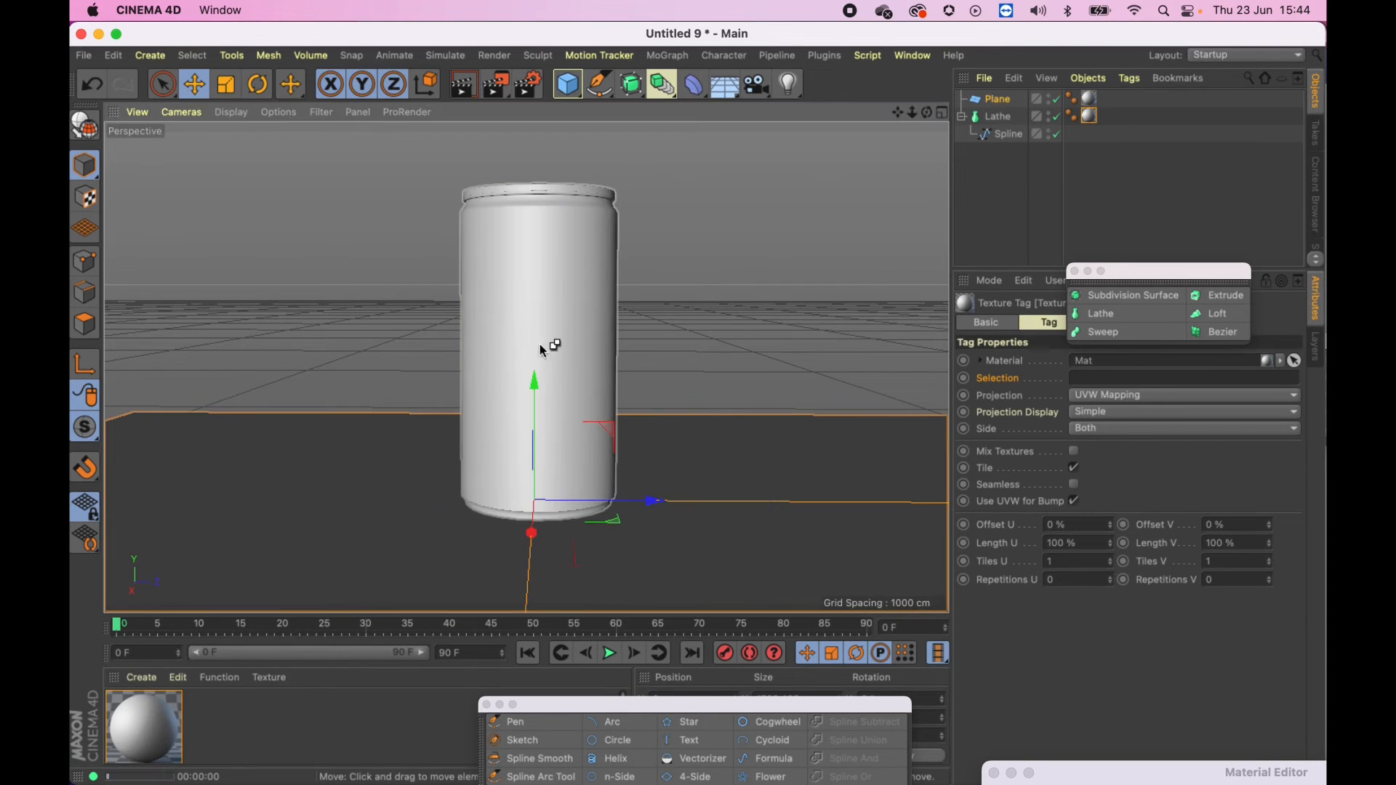
key(super+r)
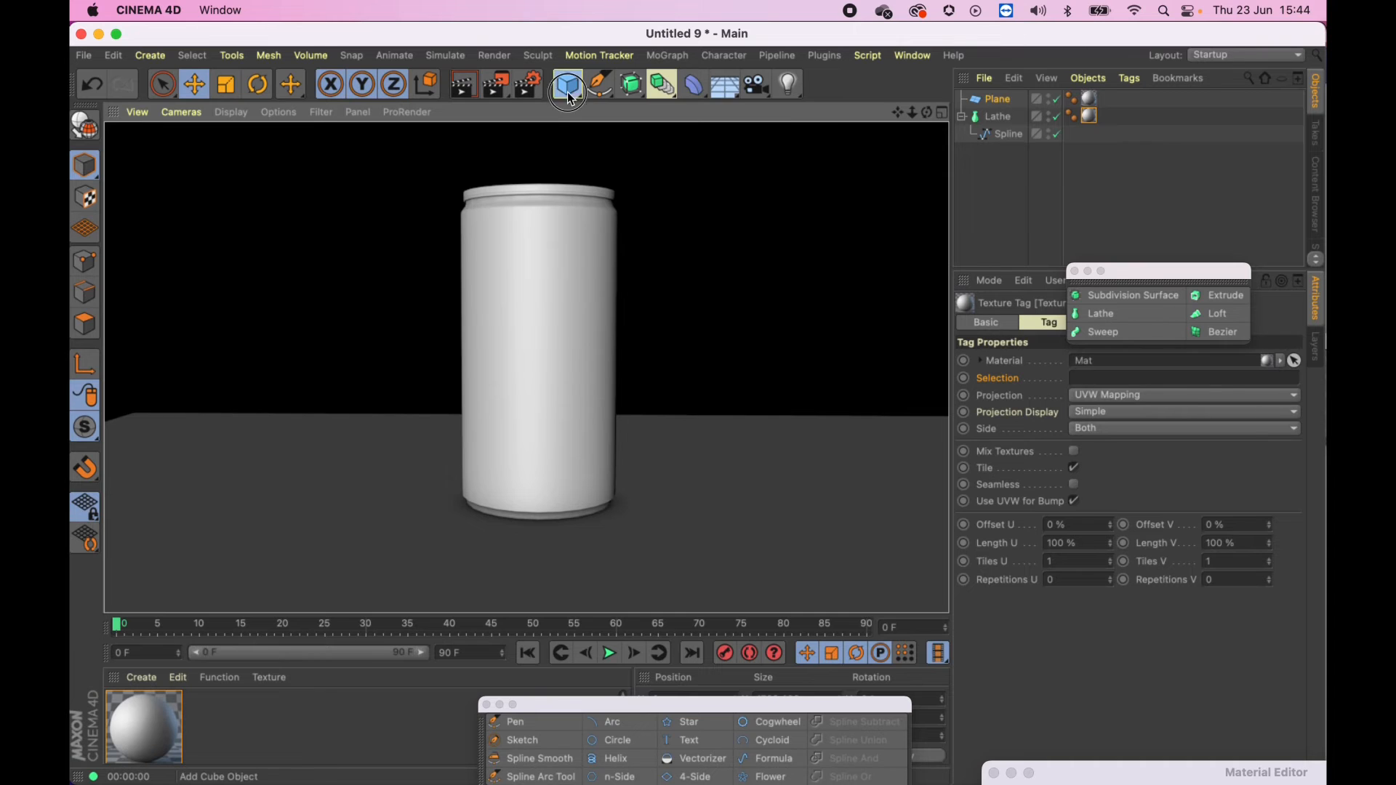
Step: Add a Sphere enclosing the scene, set its radius to 4000 cm, and render the view
drag(569, 85, 889, 138)
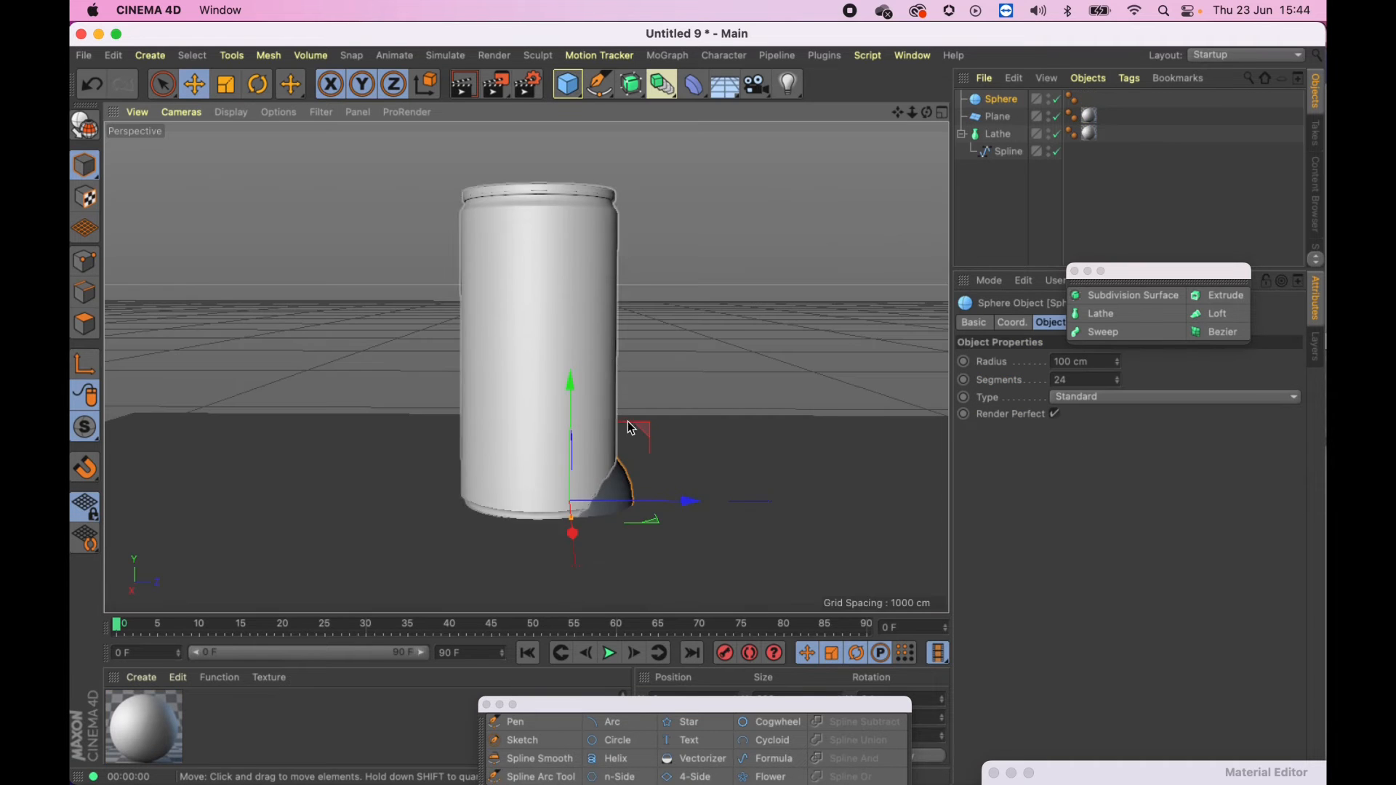
drag(570, 517, 894, 782)
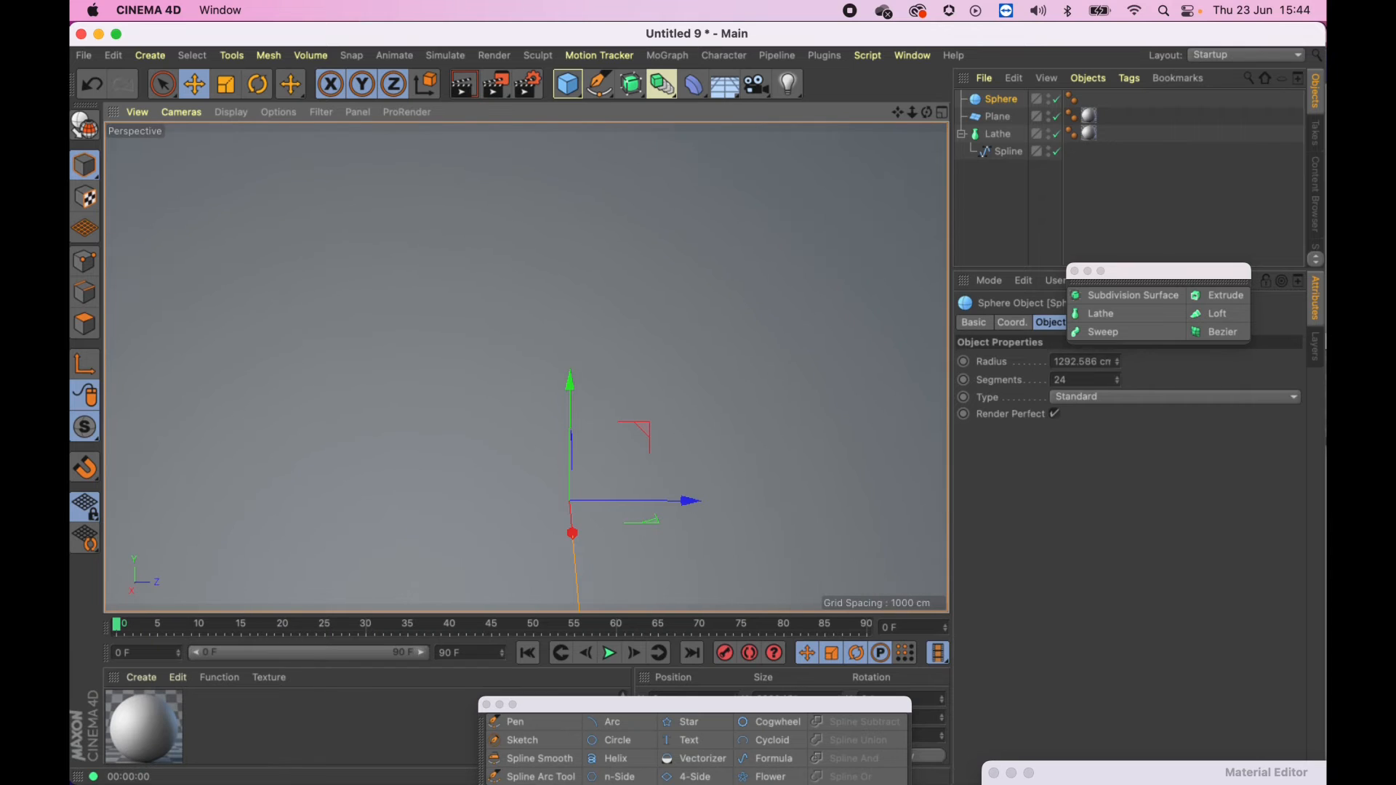
drag(525, 515, 530, 515)
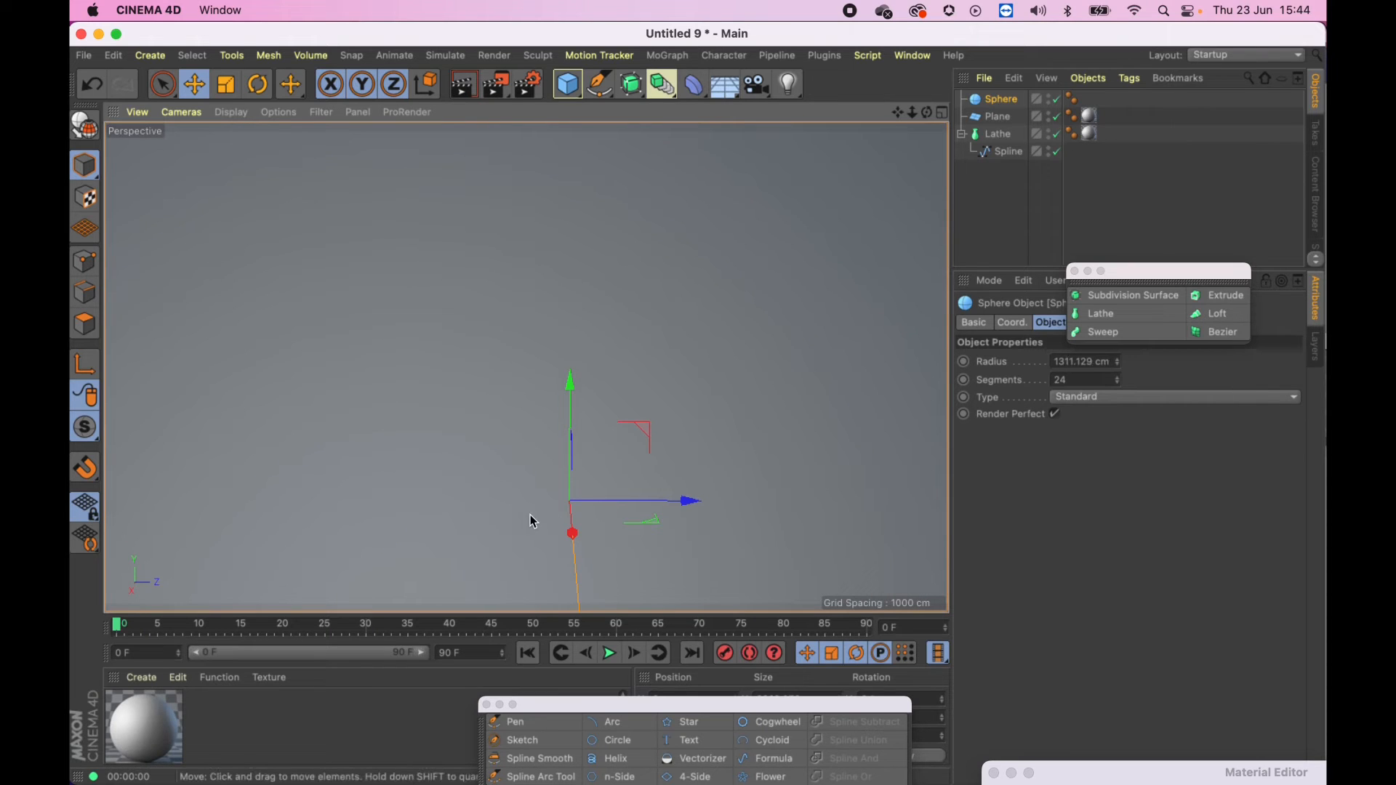
double_click(1069, 361)
text(4000)
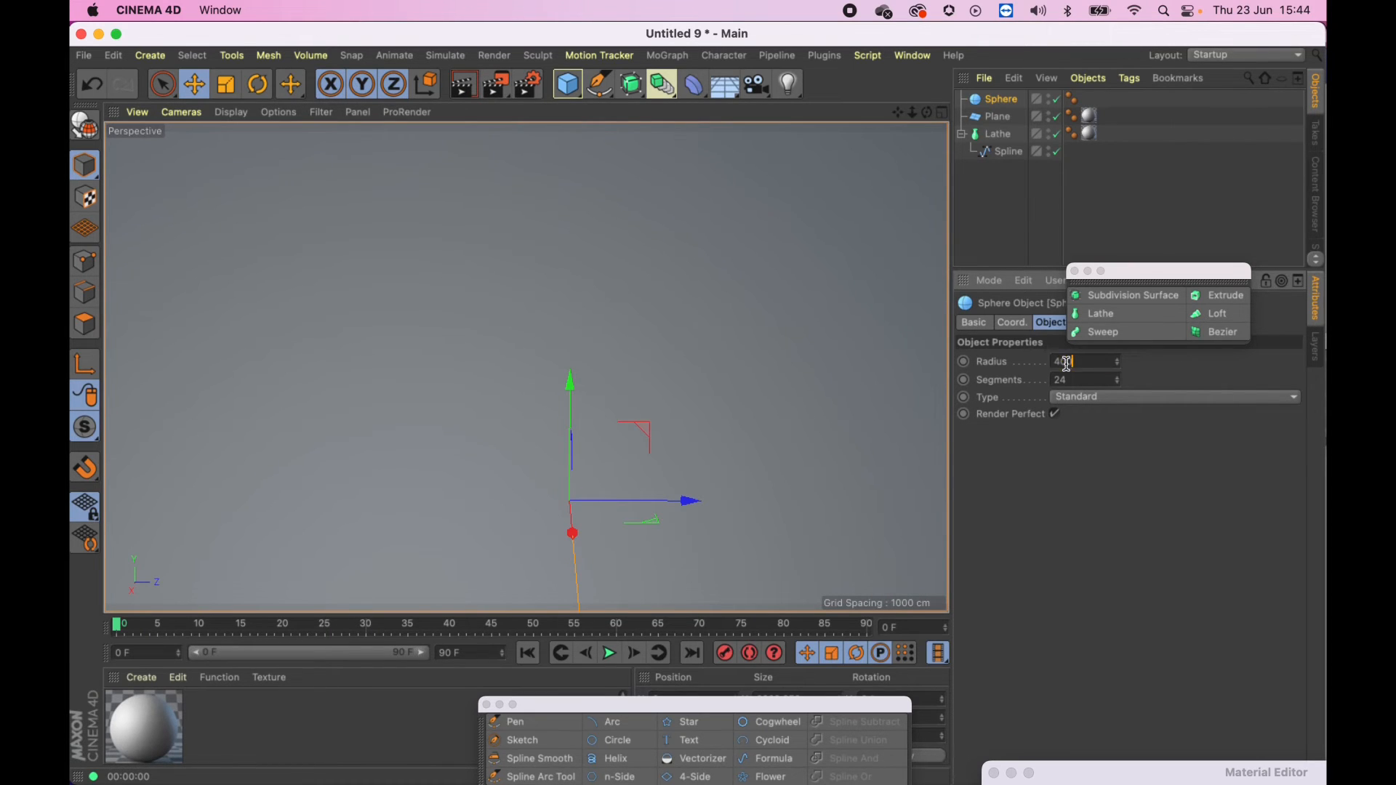
key(Return)
key(ctrl+r)
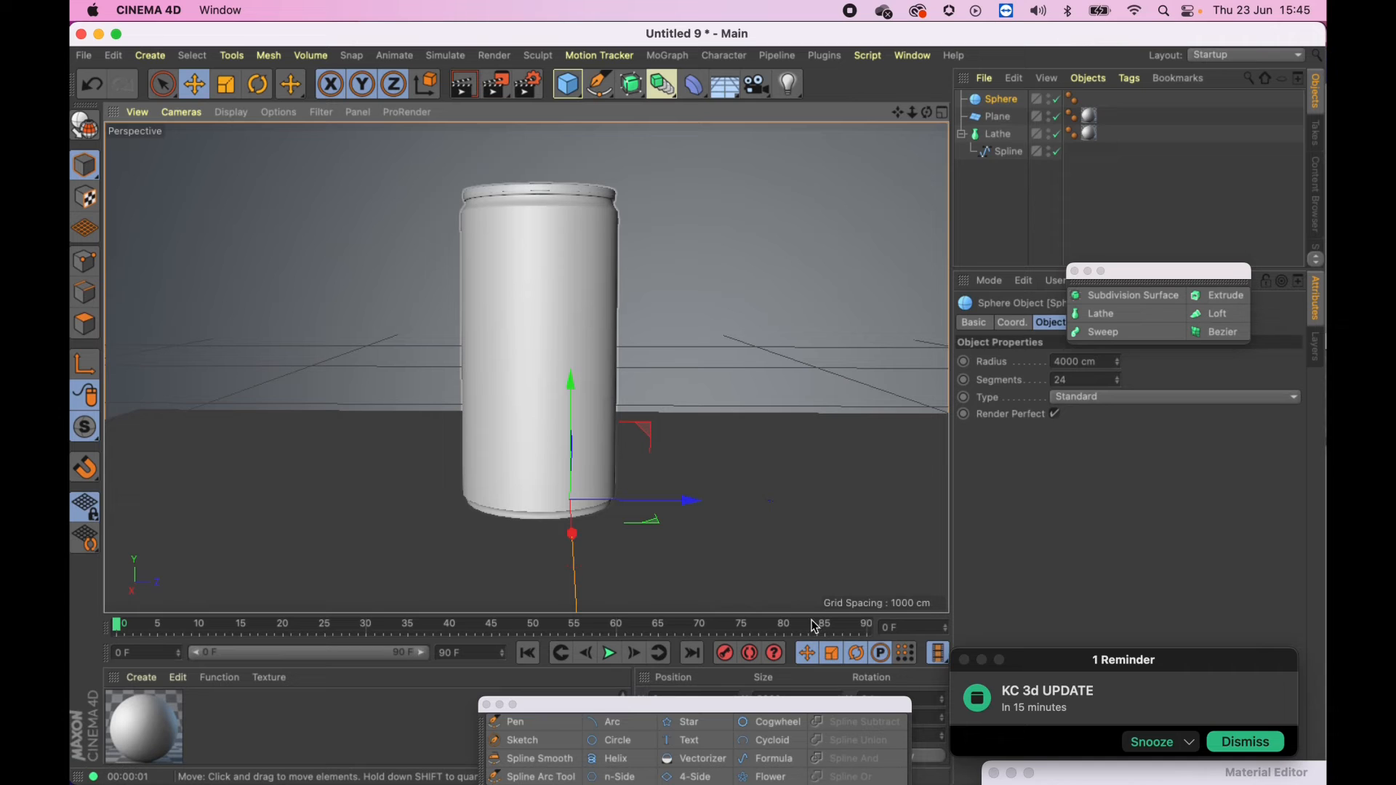
Step: Close the calendar reminder pop-up and switch back from Outlook to Cinema 4D
click(967, 663)
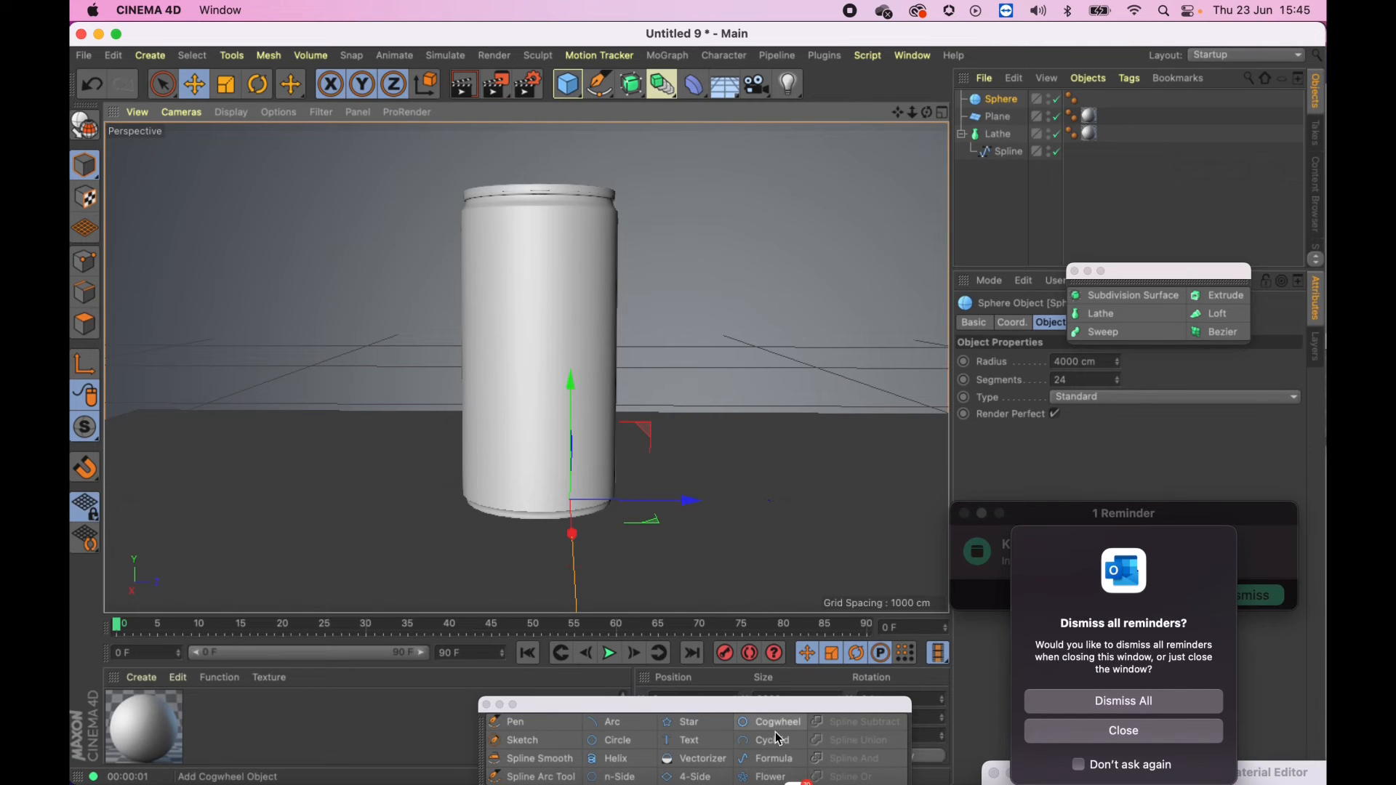
click(1178, 711)
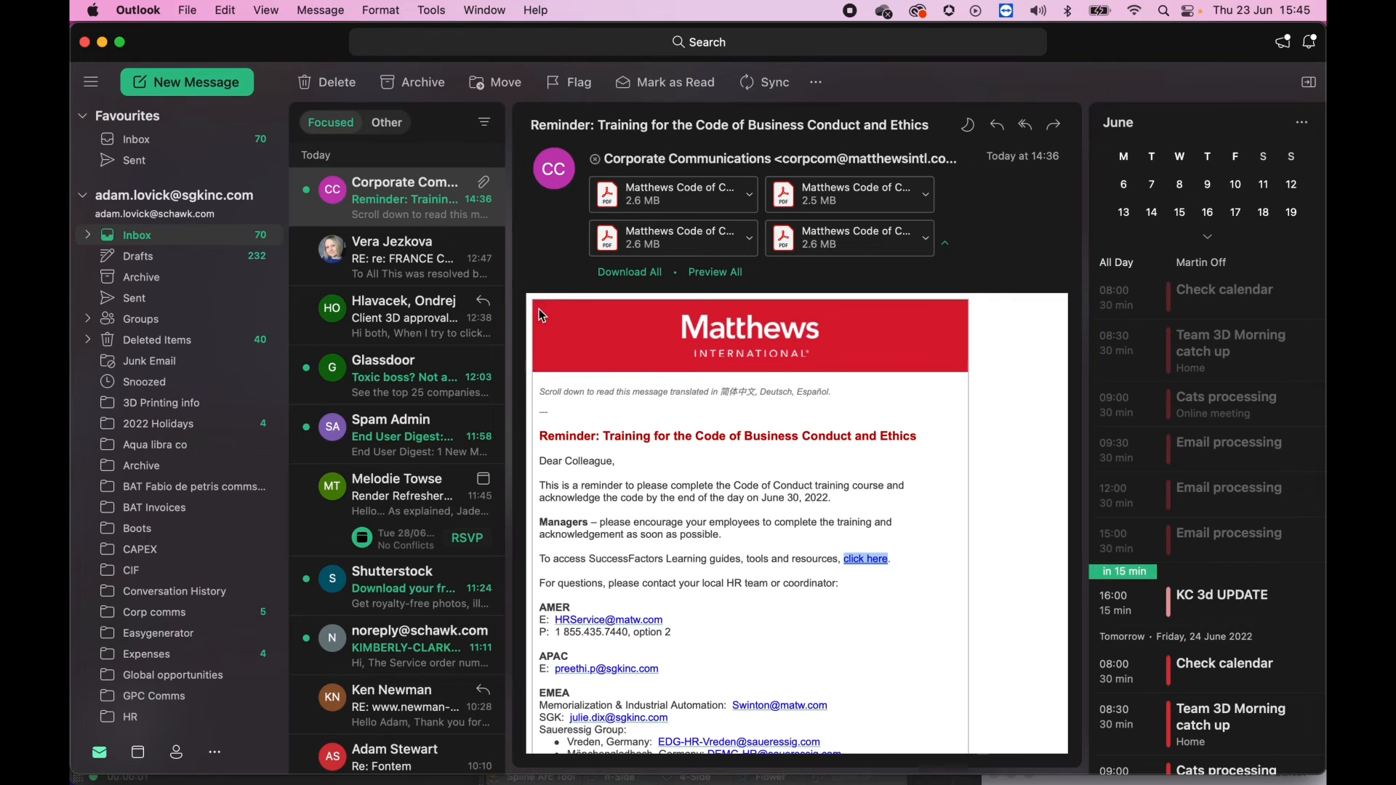
key(super+Tab)
click(570, 390)
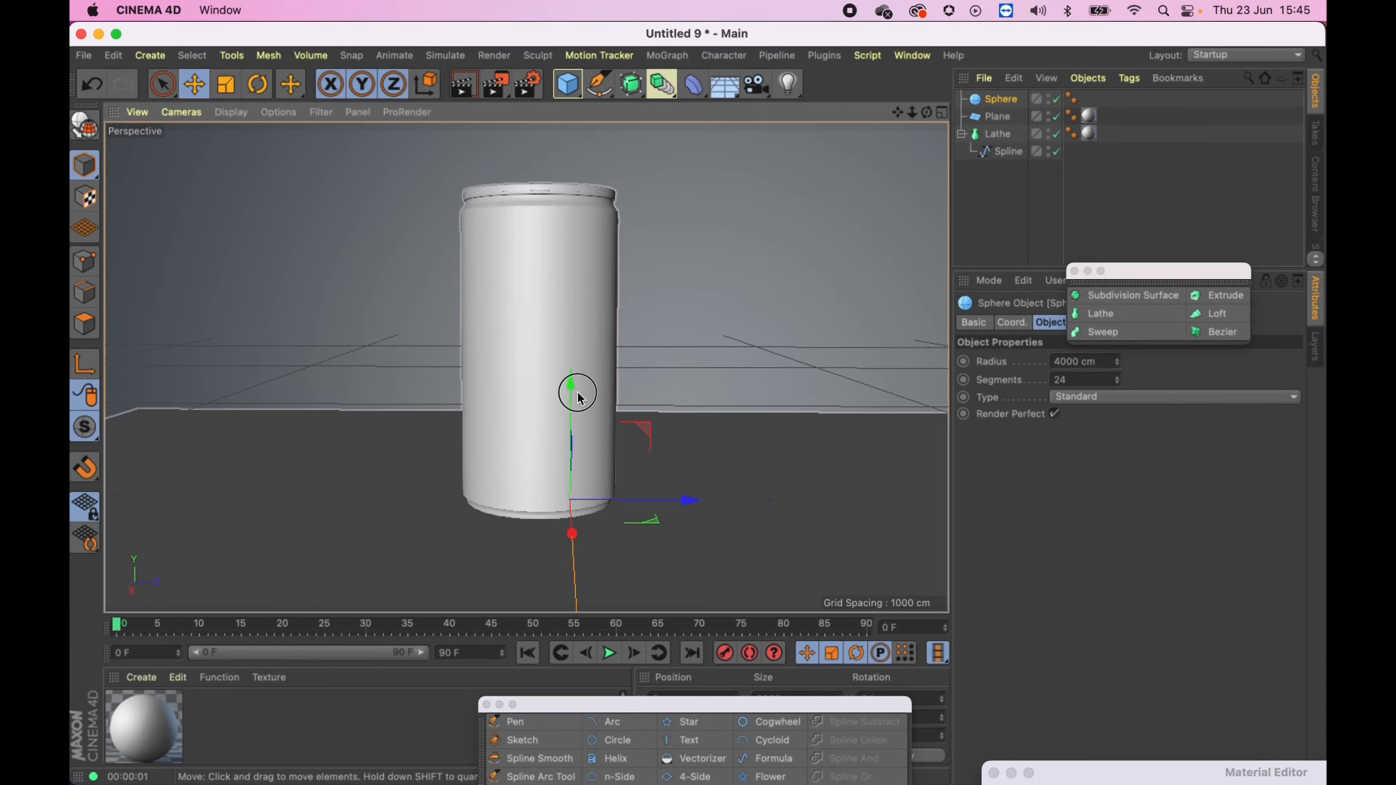
Step: Clear the floating spline and generator palettes away from the attributes and select the Lathe can
drag(550, 706, 910, 560)
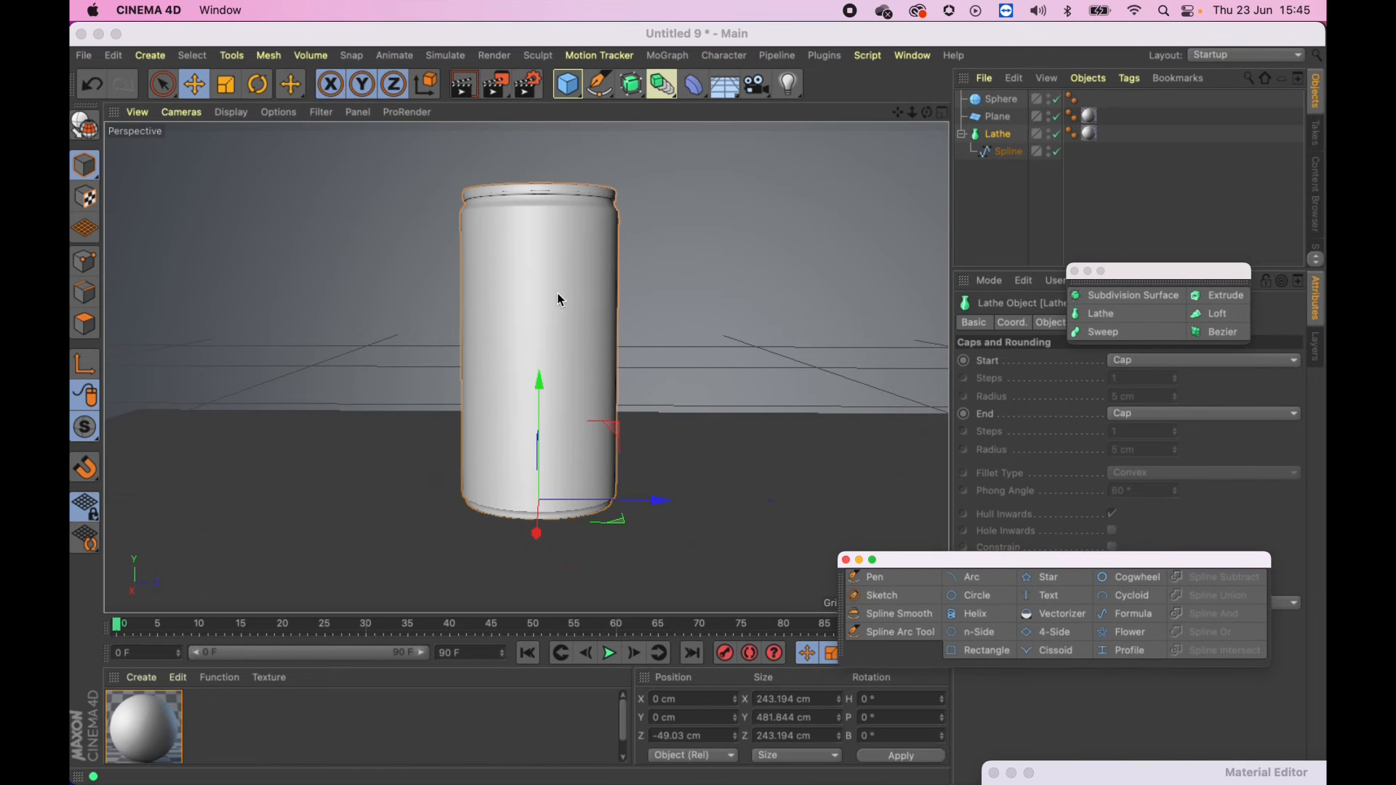
click(549, 327)
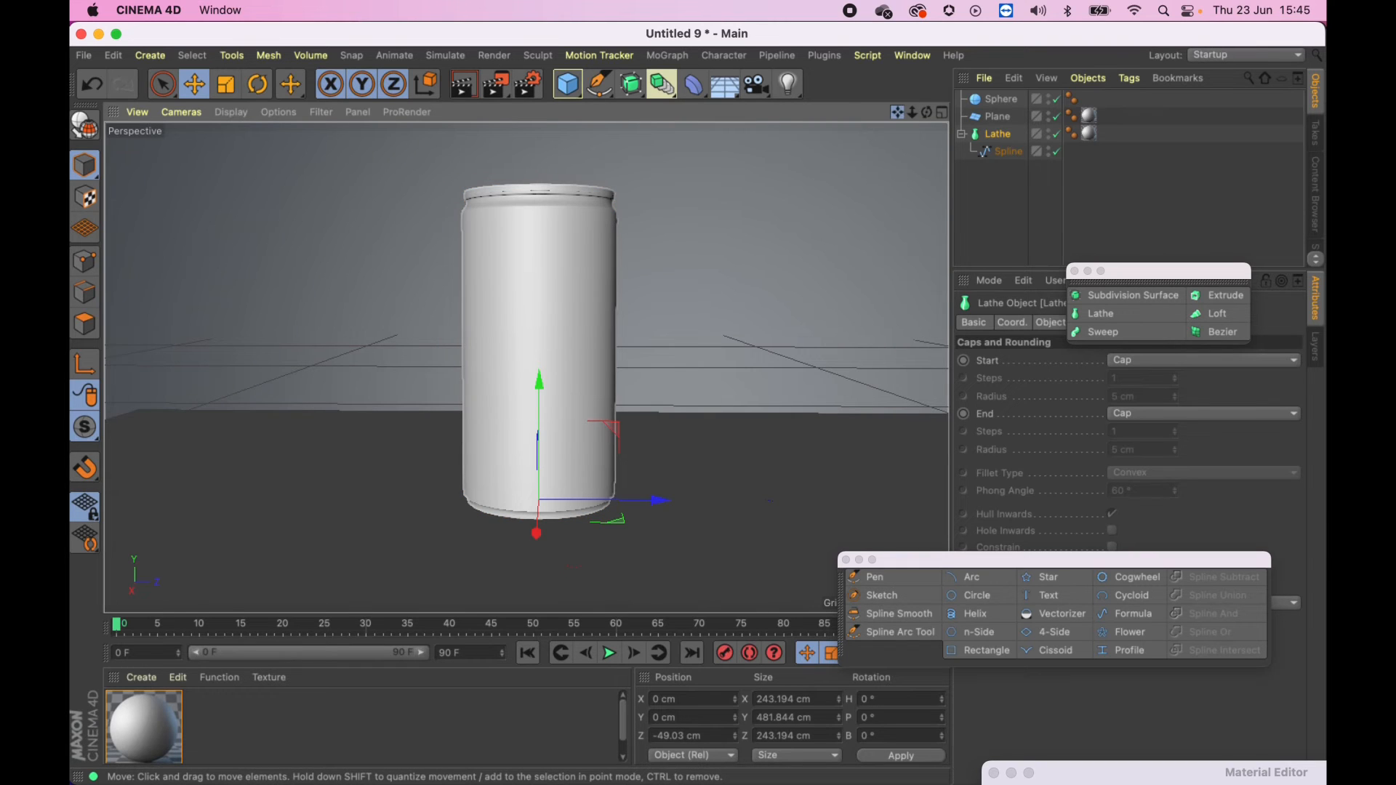
mouse_move(897, 112)
mouse_down()
mouse_move(903, 129)
mouse_move(927, 131)
mouse_move(898, 114)
mouse_up()
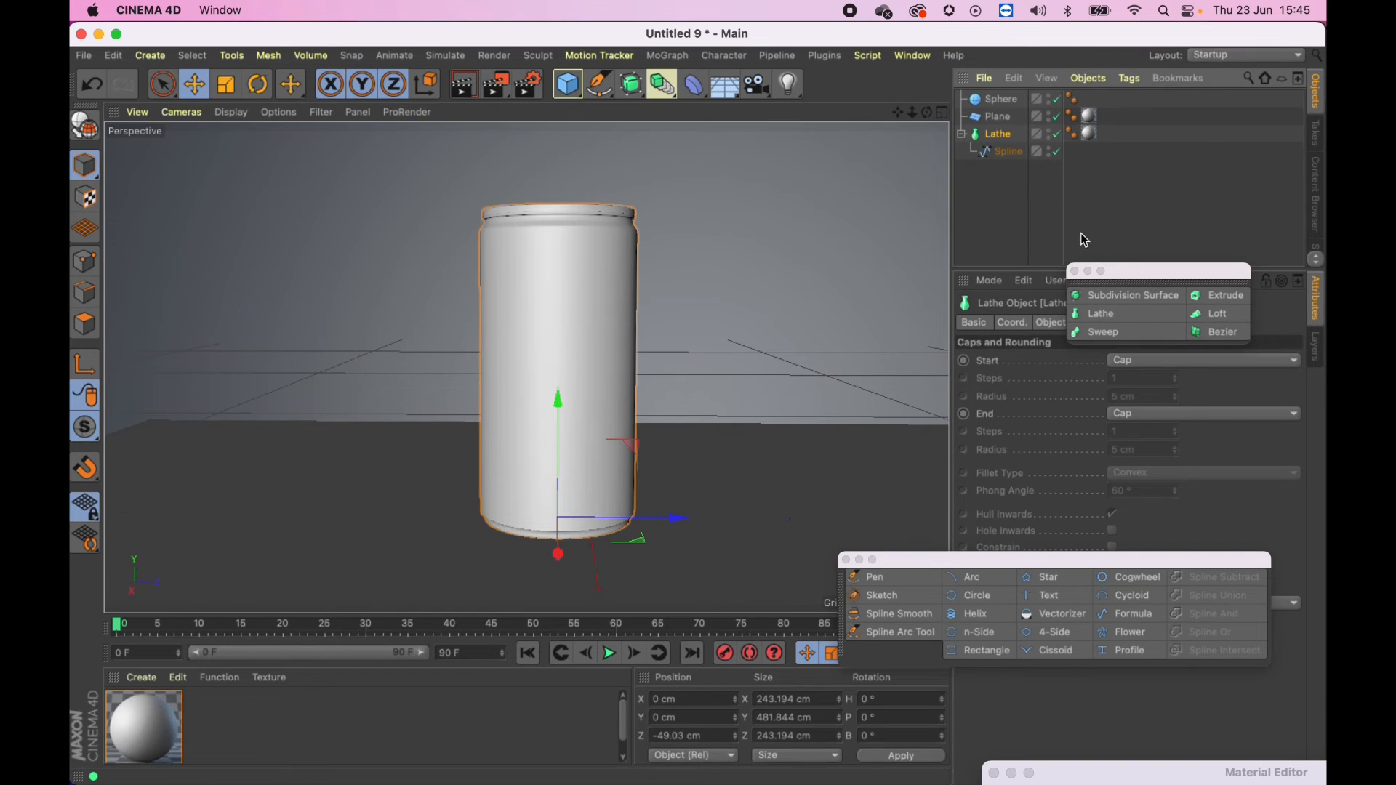
drag(1125, 271, 760, 681)
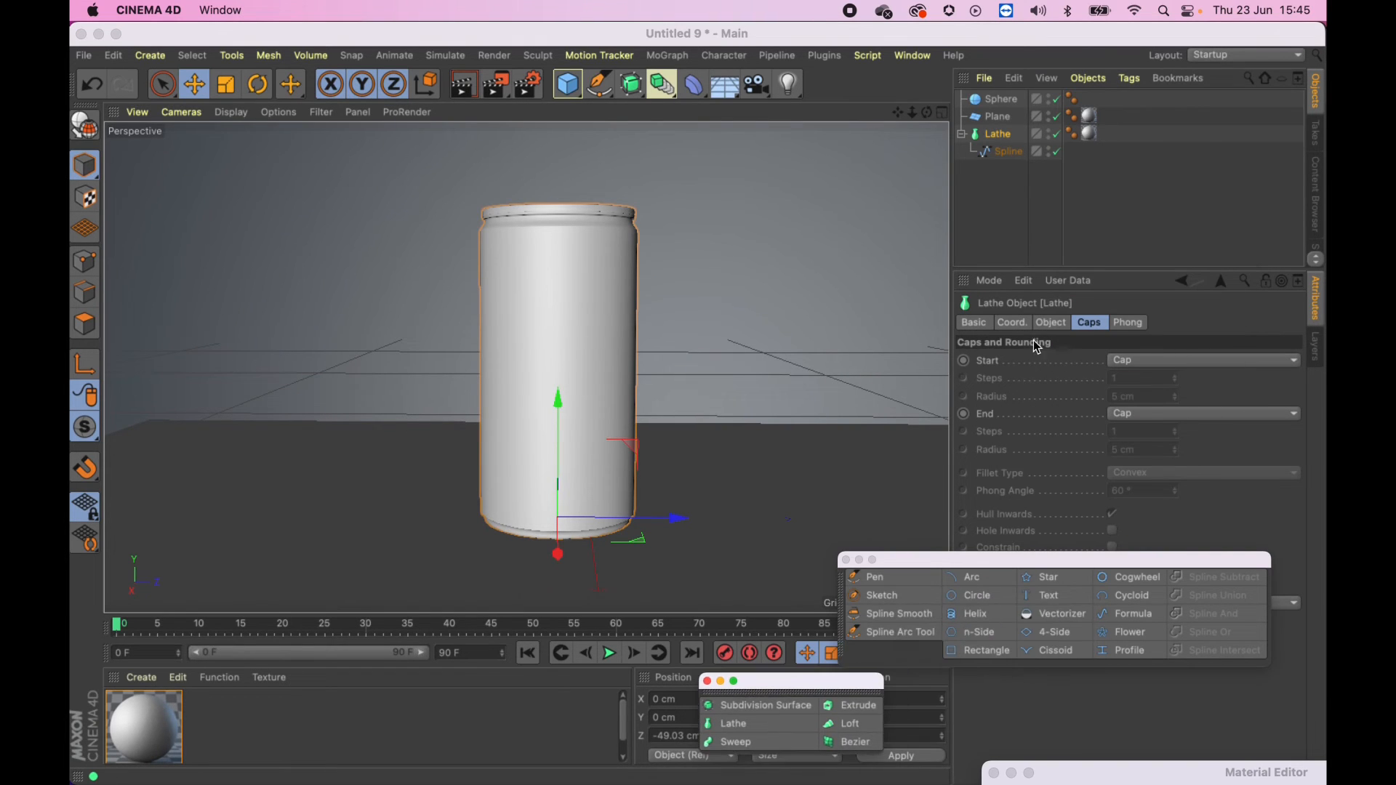
Step: Show the Lathe's object properties and set the perspective view to shading with wireframe lines
click(1052, 323)
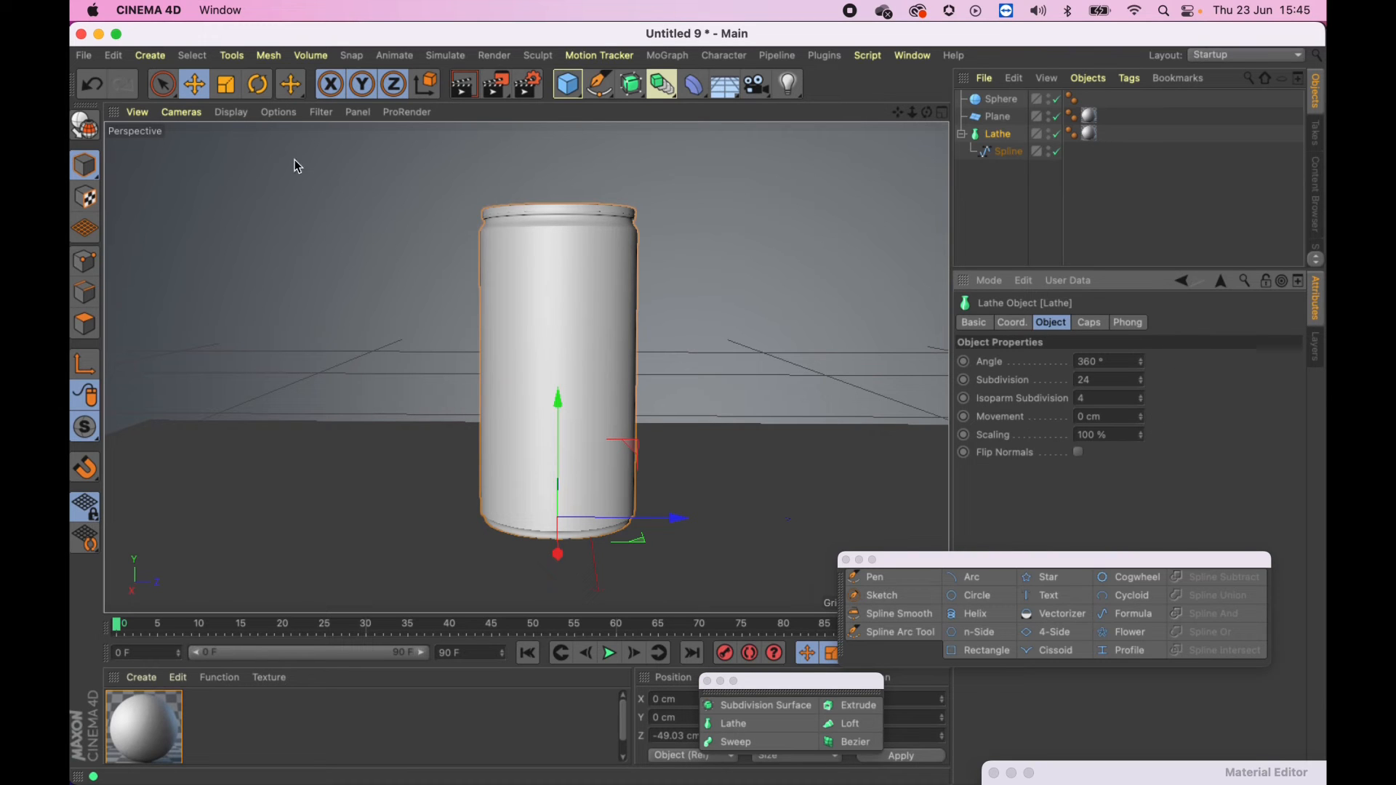
click(232, 113)
click(236, 154)
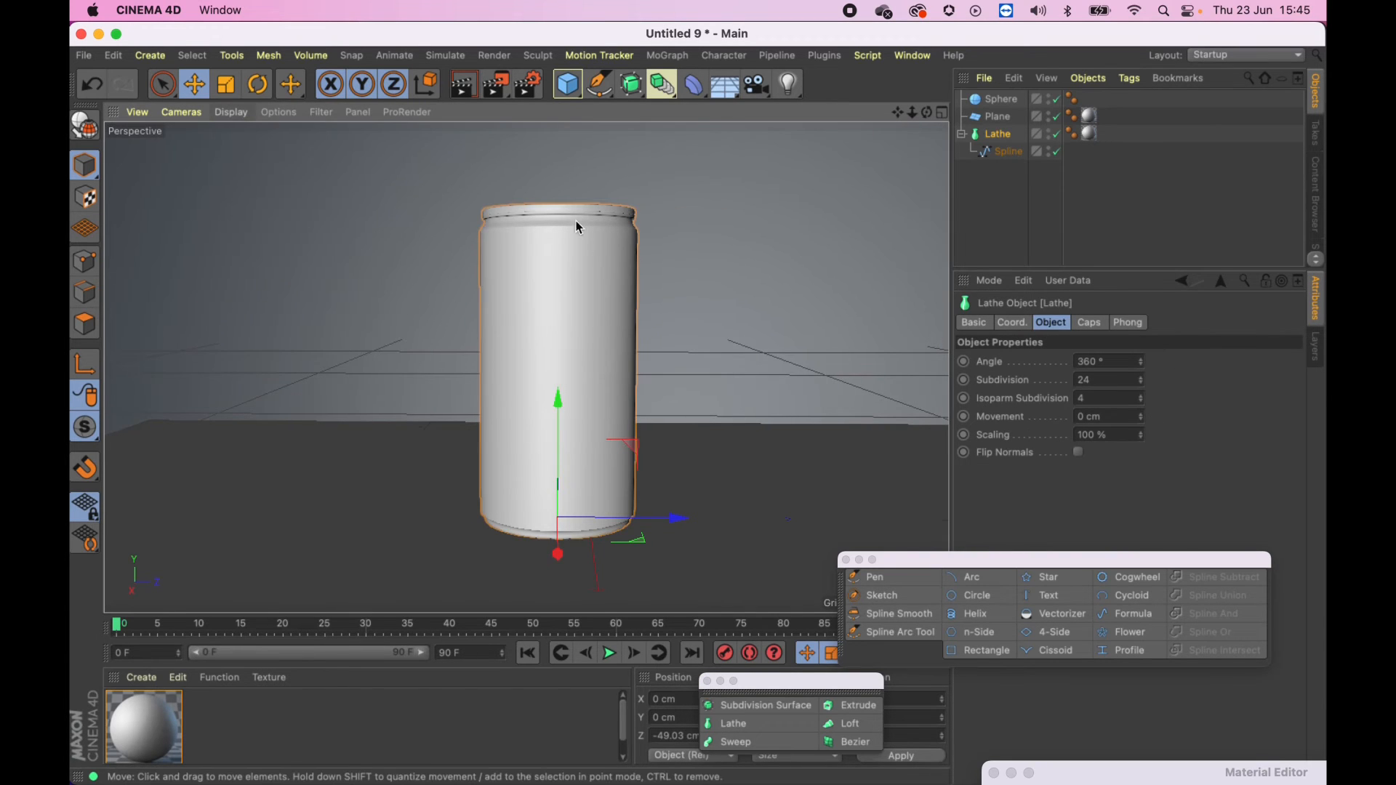
Step: Set the Lathe can's subdivision to 100 and render the perspective view
click(1141, 377)
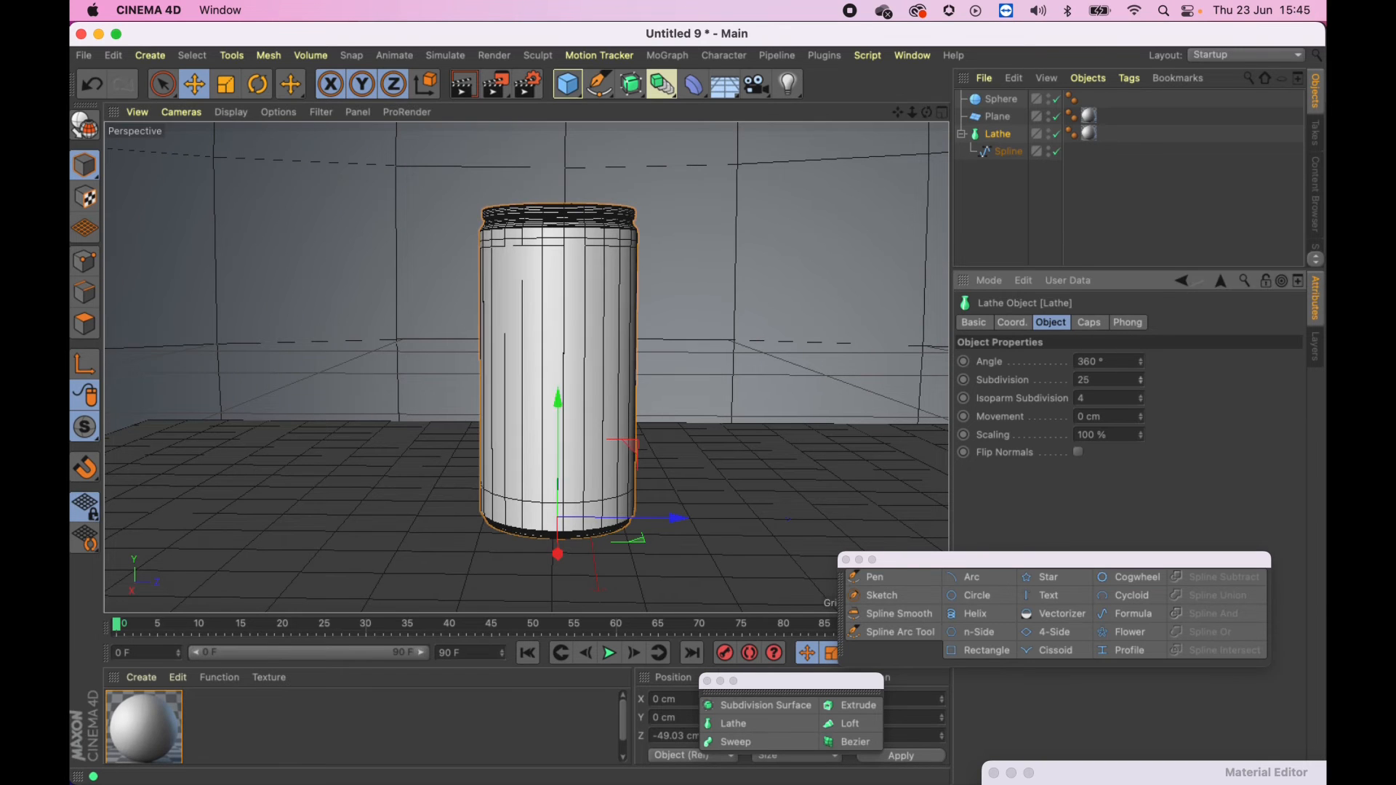
drag(1141, 379, 1141, 359)
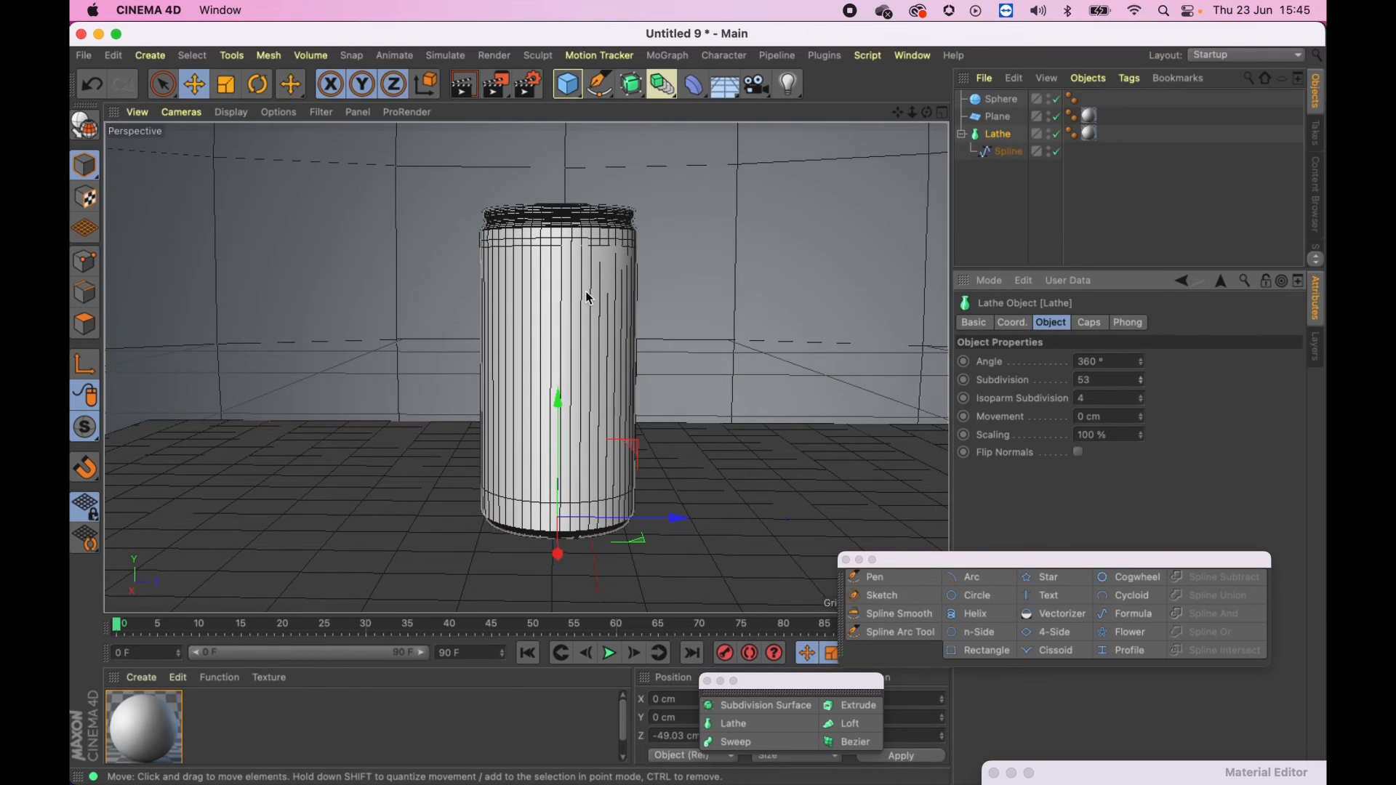
click(1106, 379)
text(100)
key(Return)
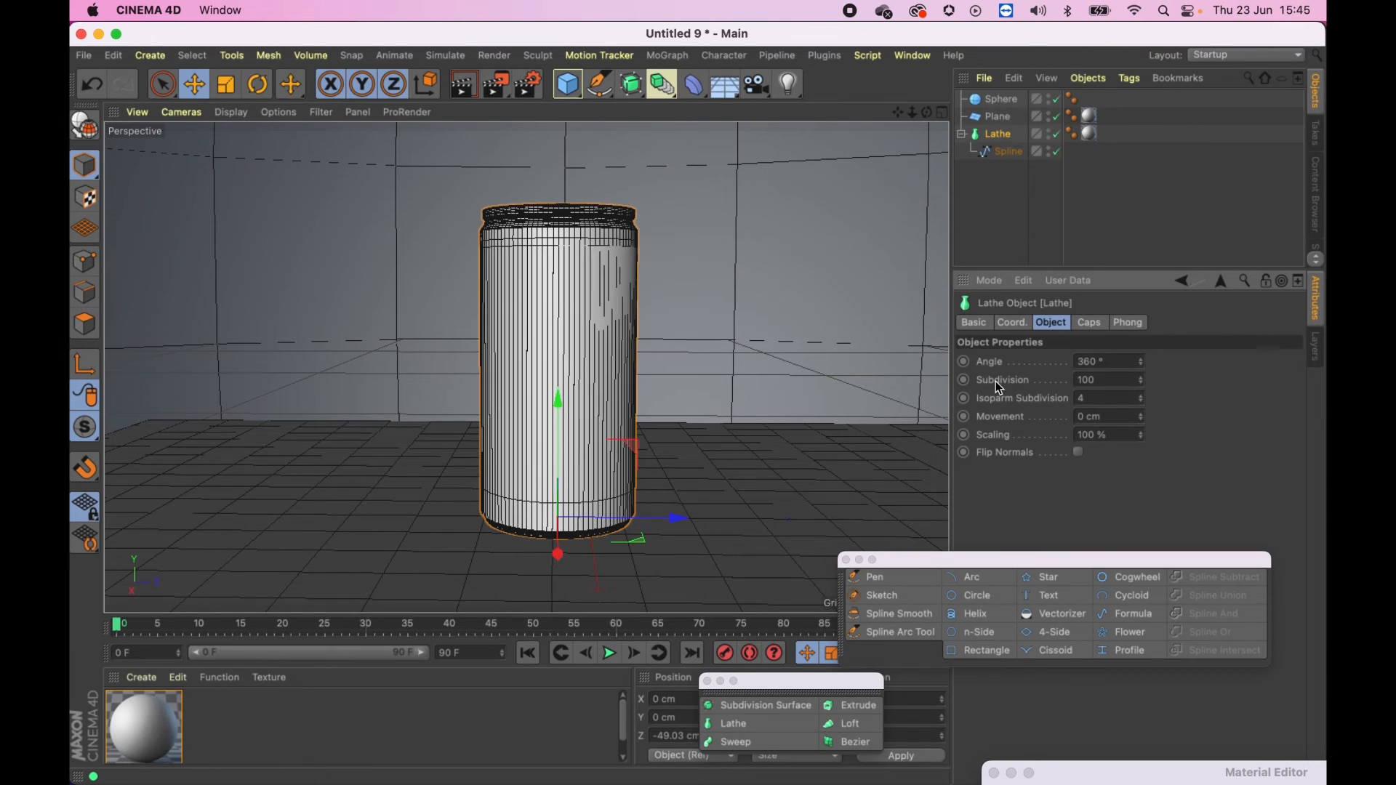
click(967, 214)
key(super+r)
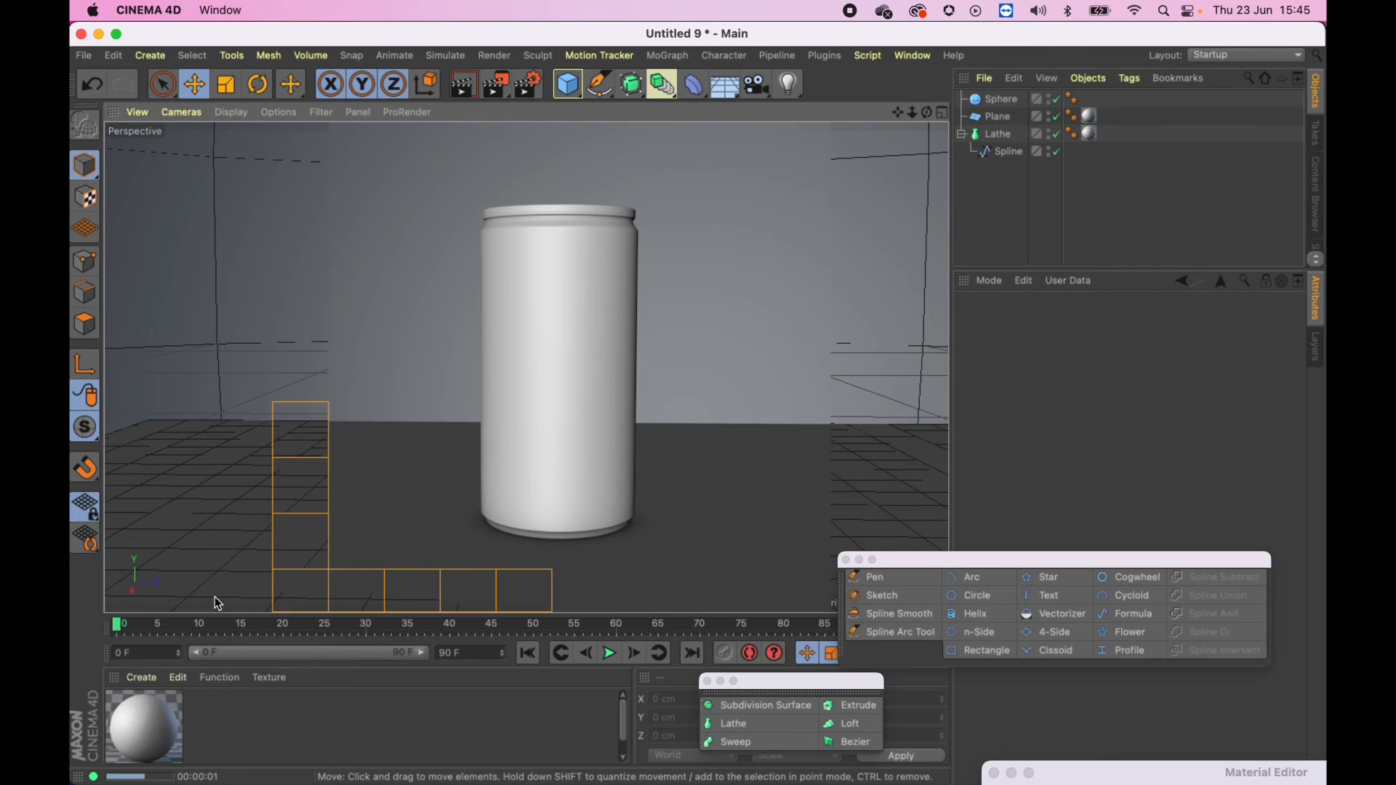
Step: Create a second material and darken its colour to a V value of 66 %
click(224, 727)
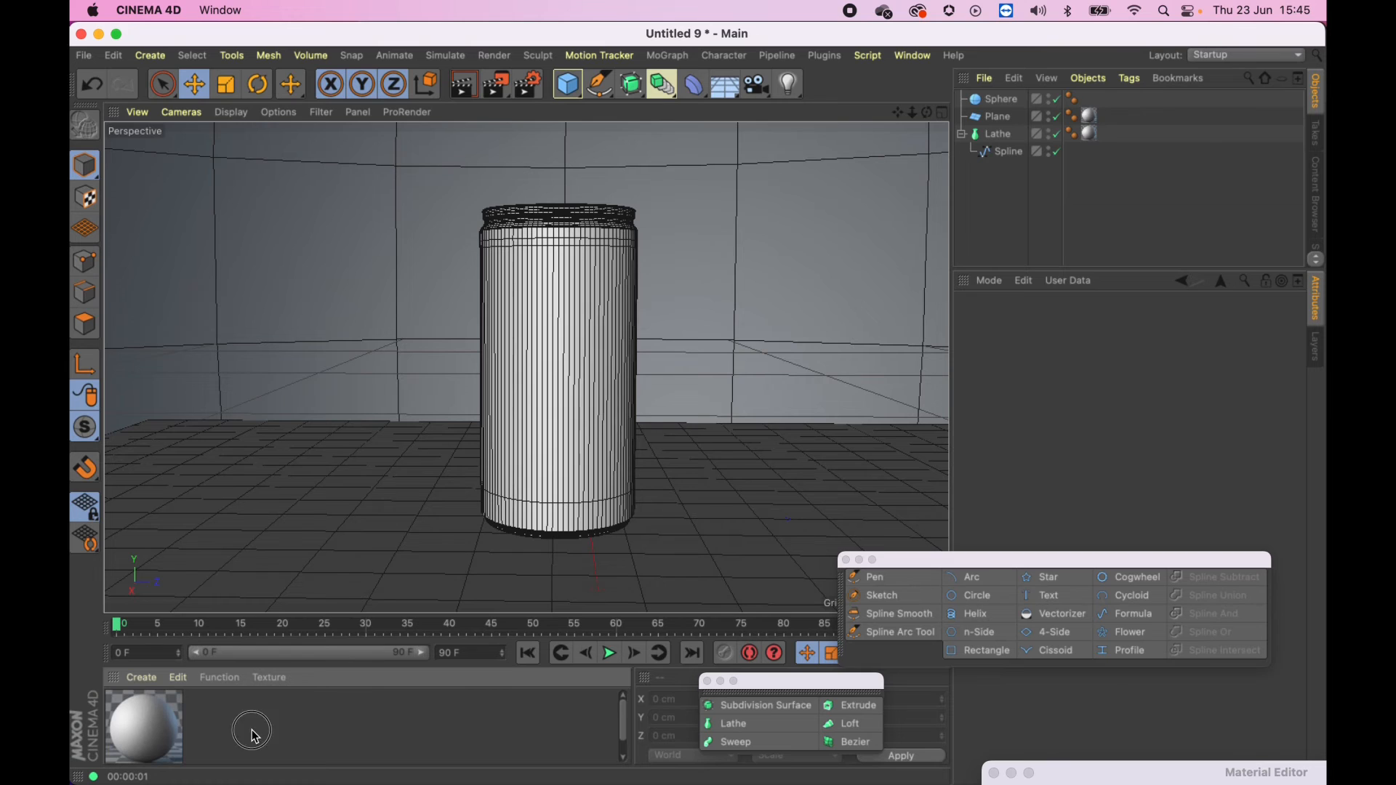
double_click(254, 734)
double_click(255, 735)
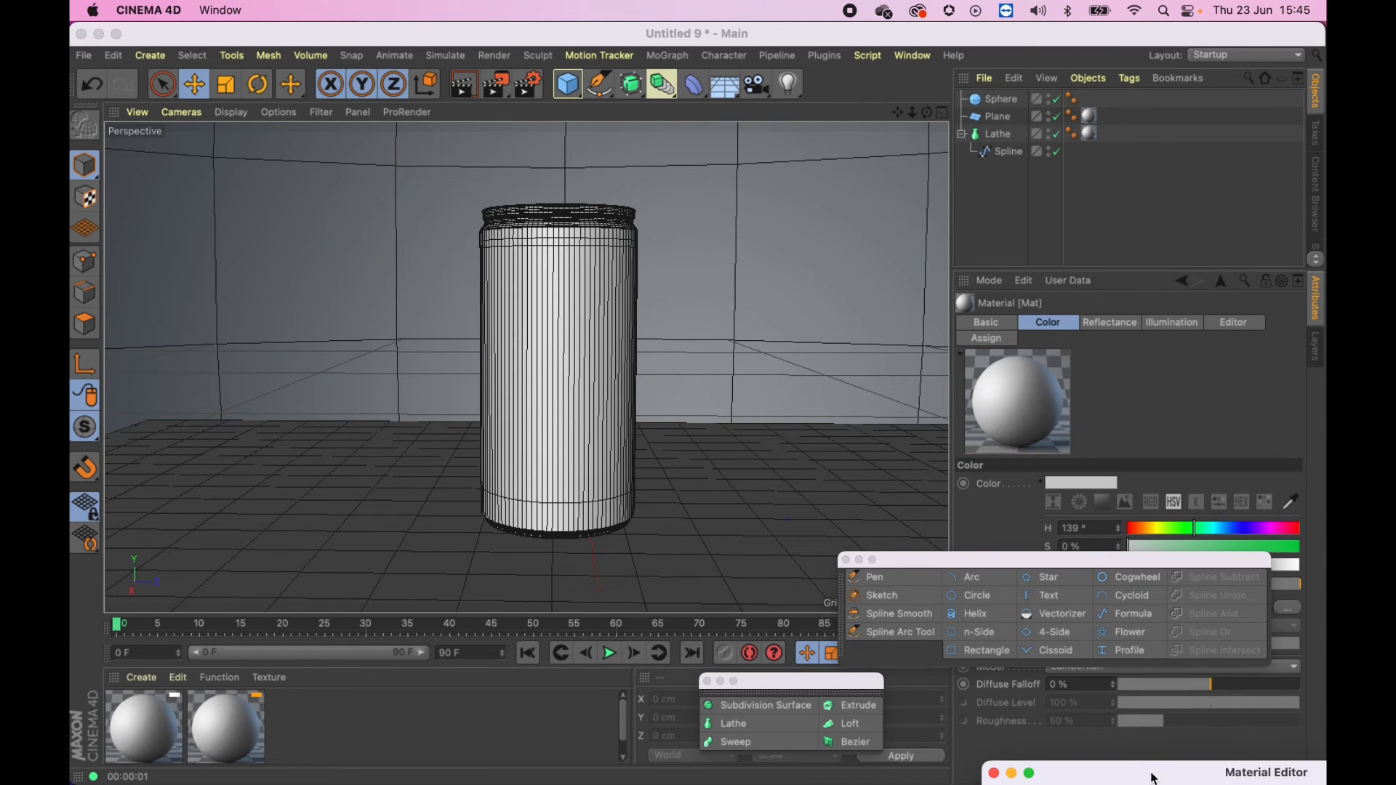
drag(1154, 778, 828, 145)
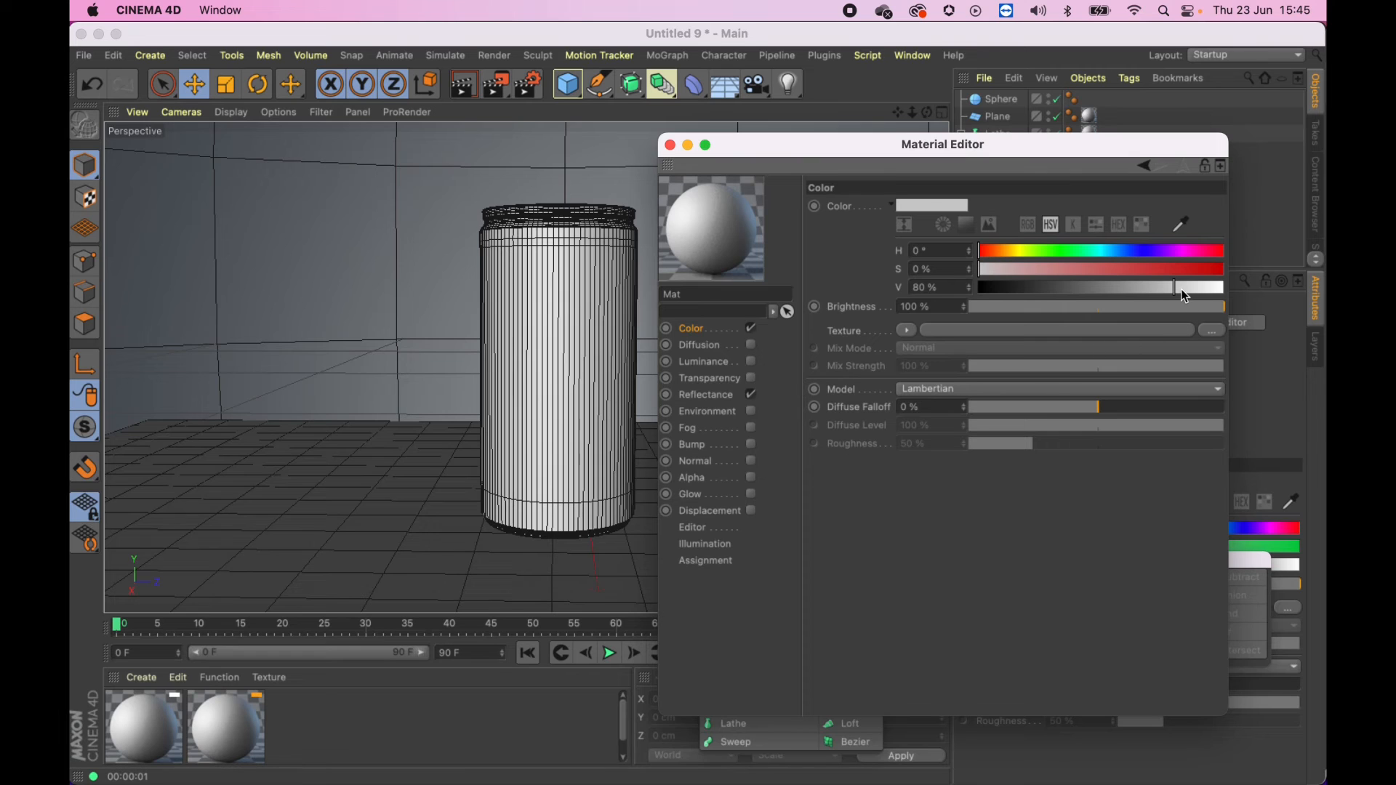
drag(1180, 290, 1141, 289)
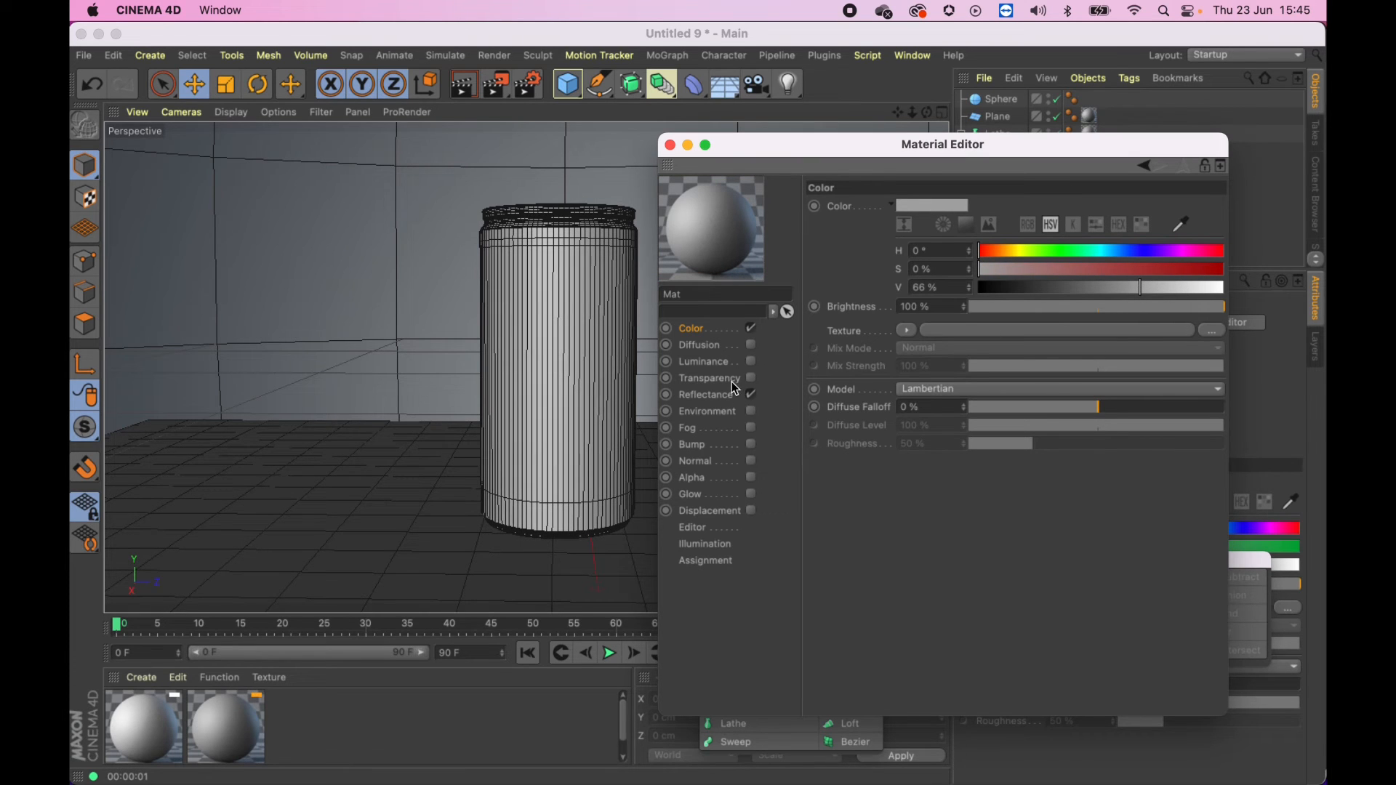
Step: Add a Beckmann reflectance layer to the new material and set its layer colour brightness to 35 %
click(716, 396)
click(845, 246)
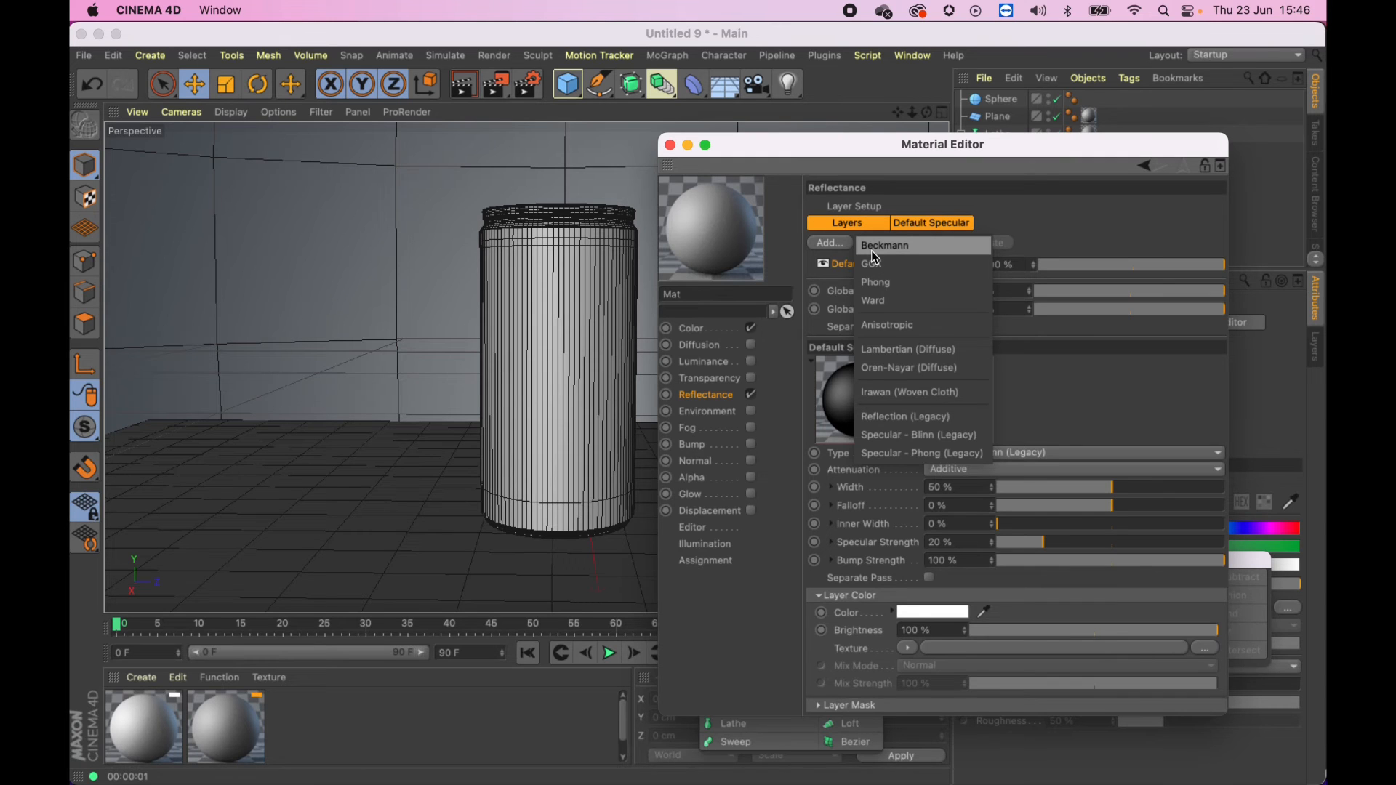
click(876, 250)
drag(1113, 617, 1033, 617)
Step: Apply the reflective material to the Lathe can and the plain material to the Plane floor, and render the view
drag(226, 727, 480, 383)
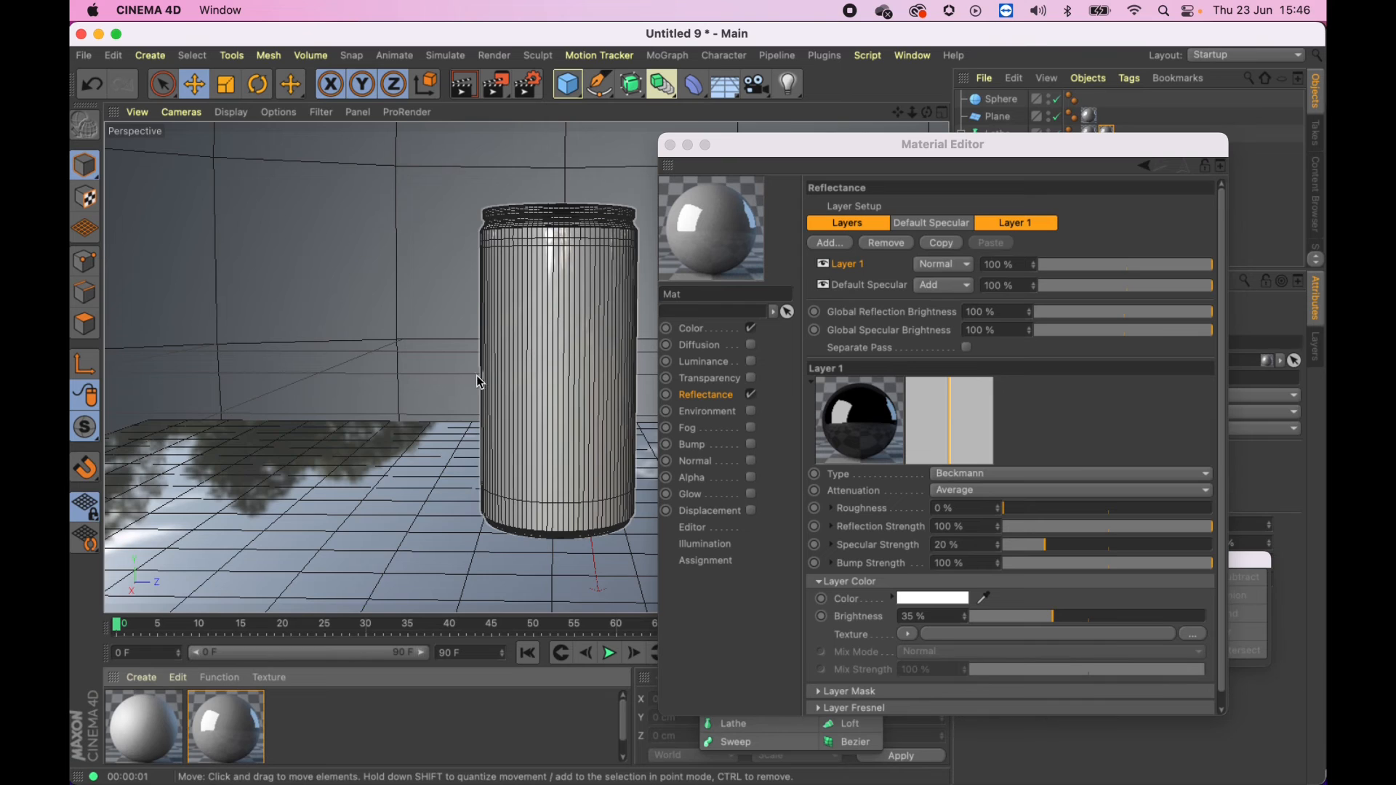
drag(144, 727, 331, 582)
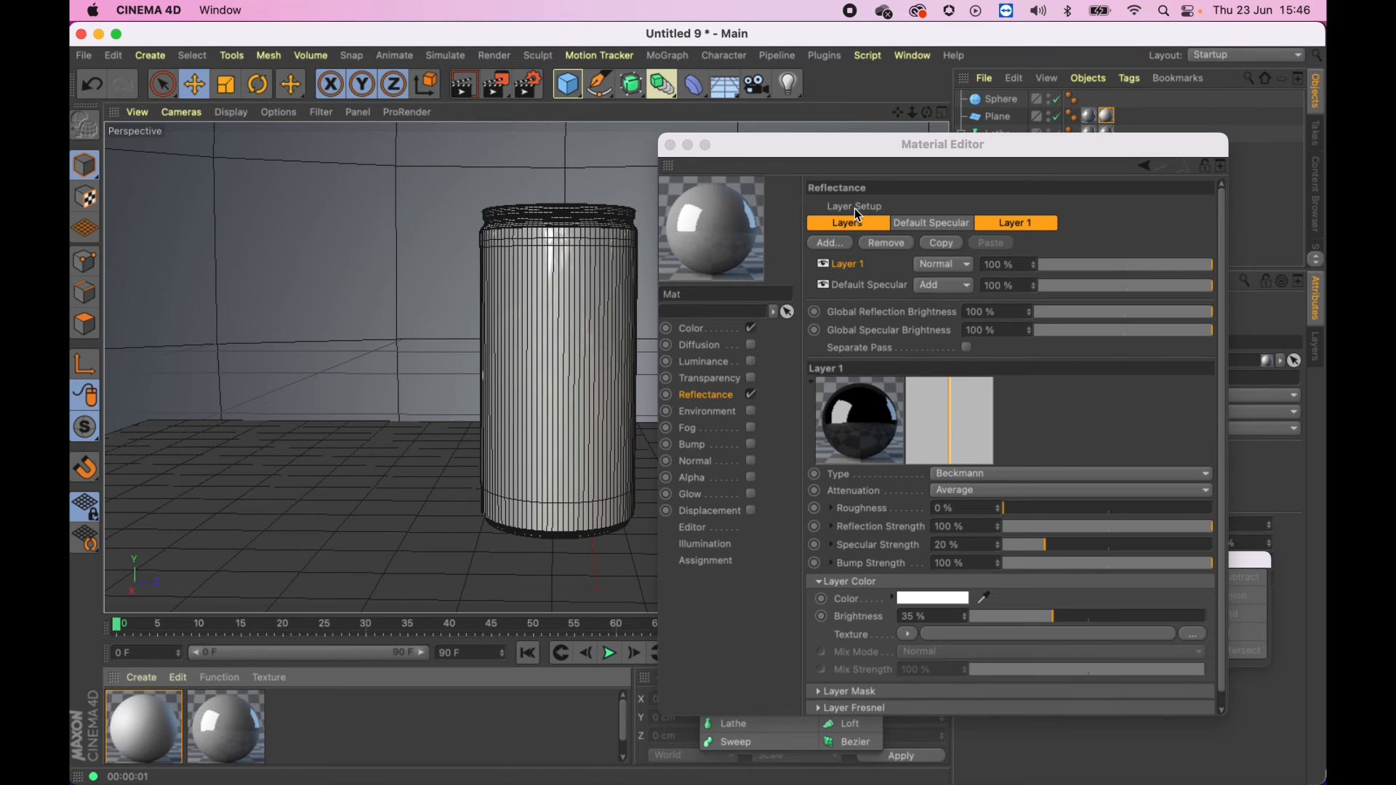
drag(870, 143, 1012, 357)
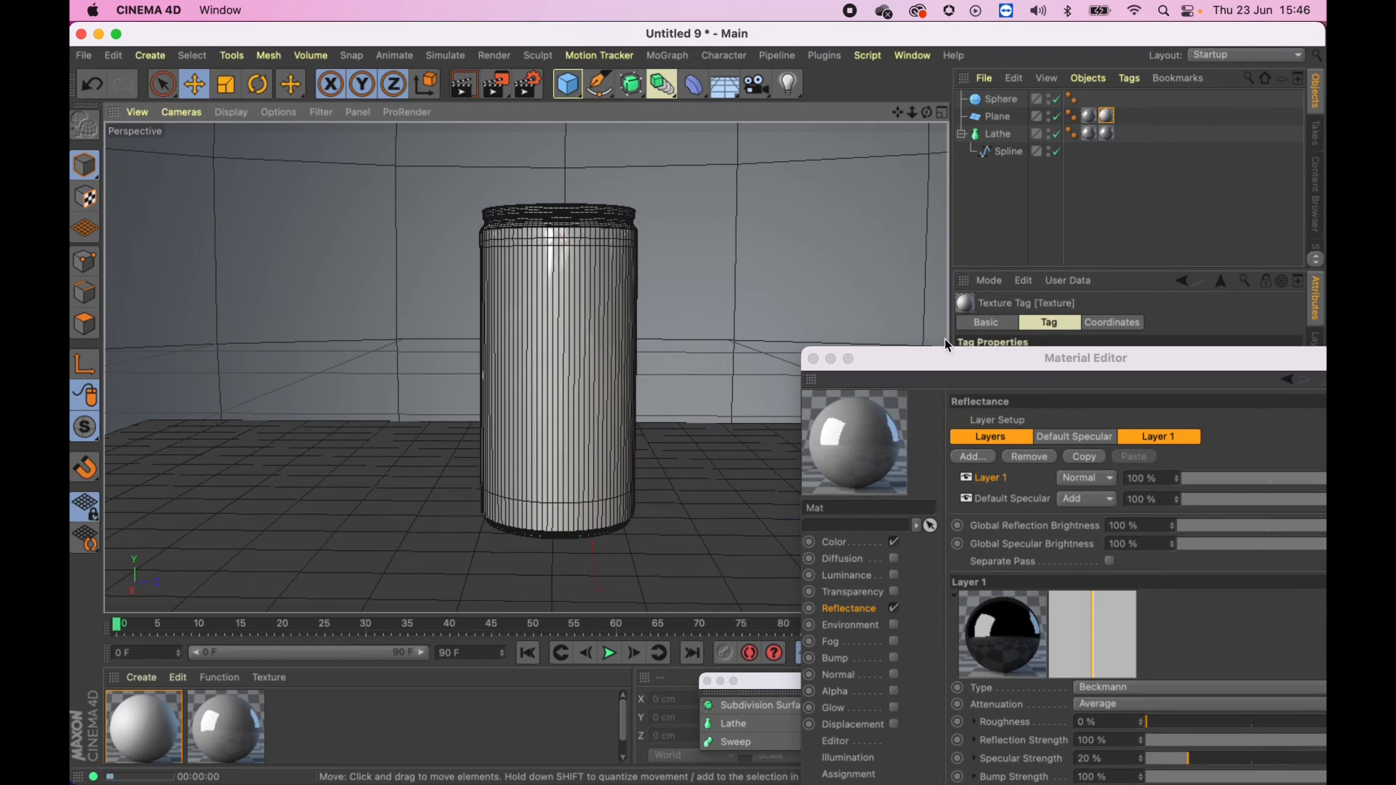
key(ctrl+r)
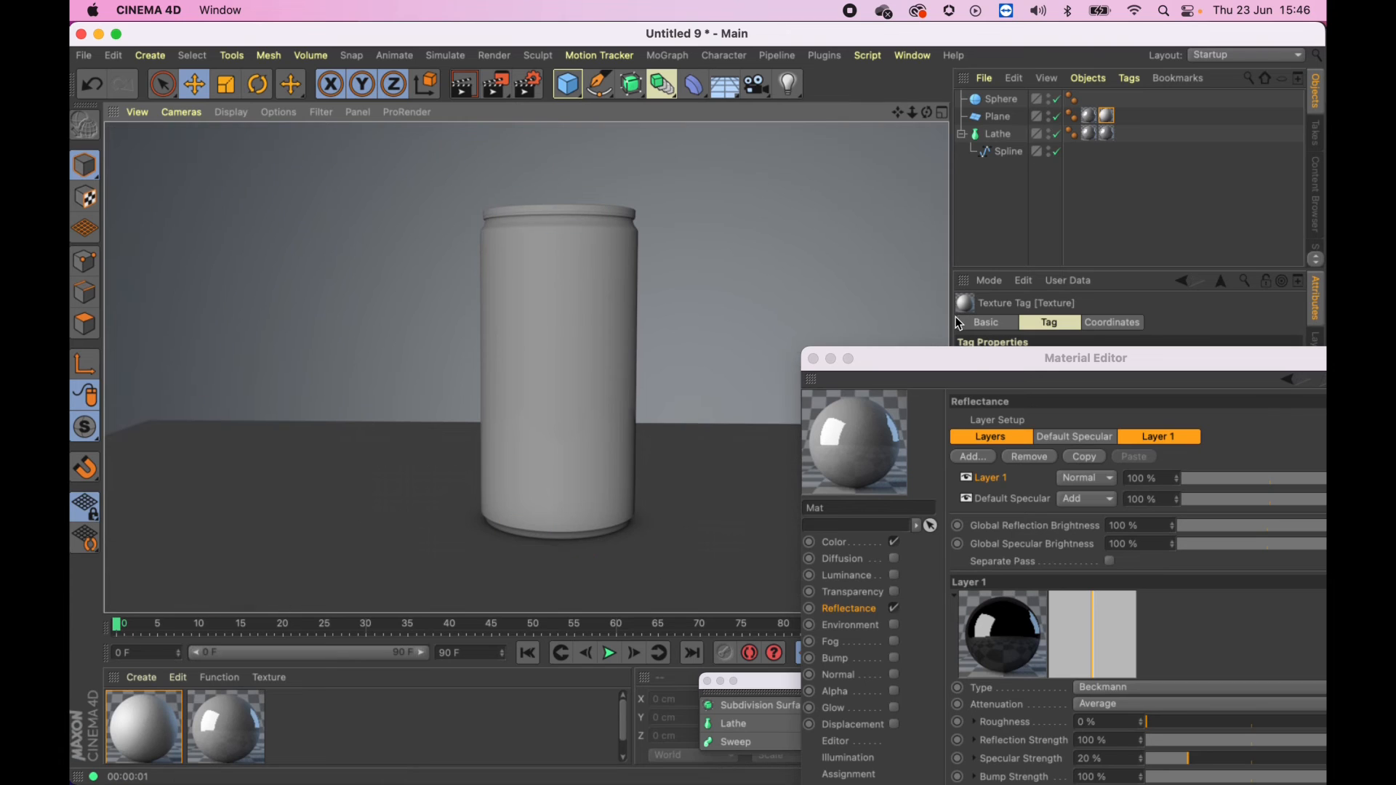
Step: Reapply the reflective material to the Lathe can, raise its reflection layer brightness to 70 %, and render the view
drag(973, 369, 912, 256)
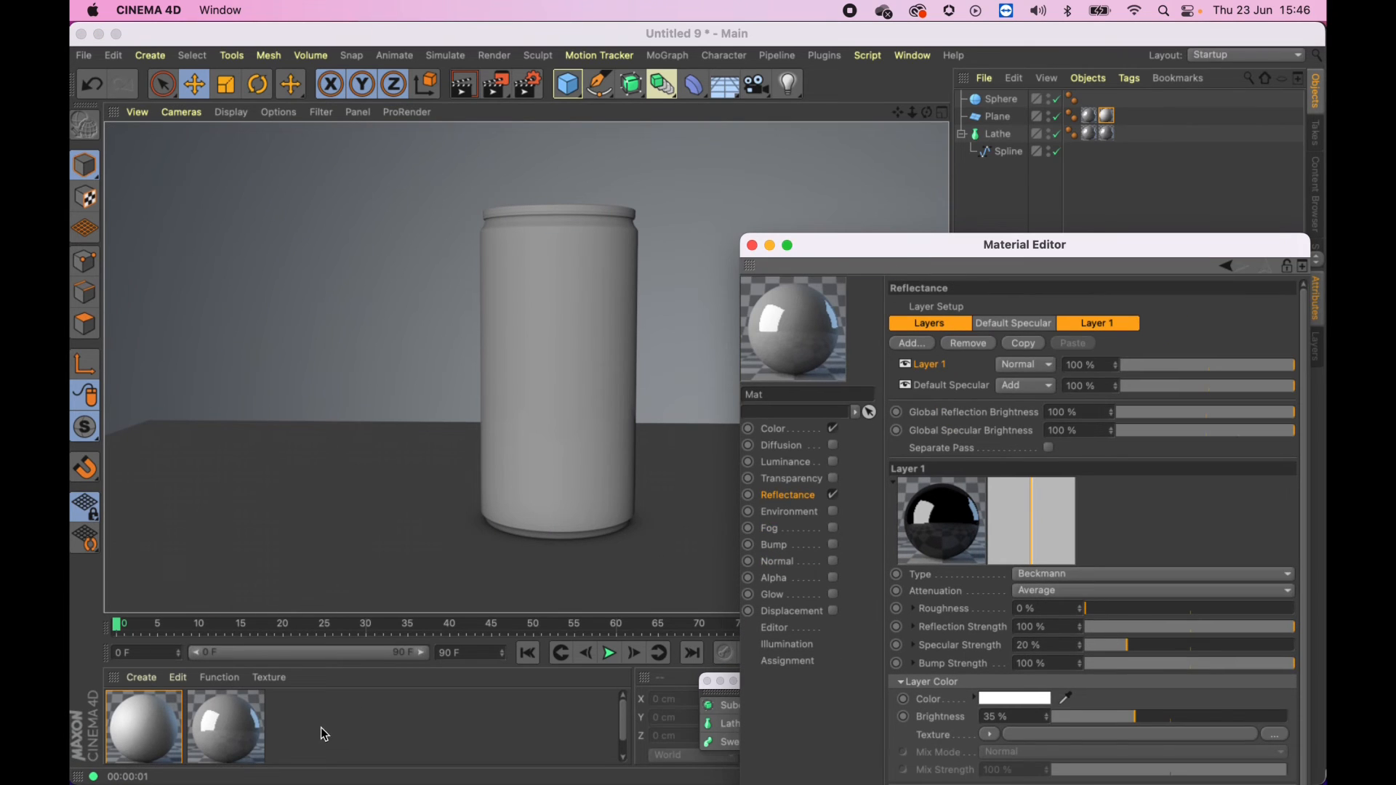
drag(263, 743, 639, 368)
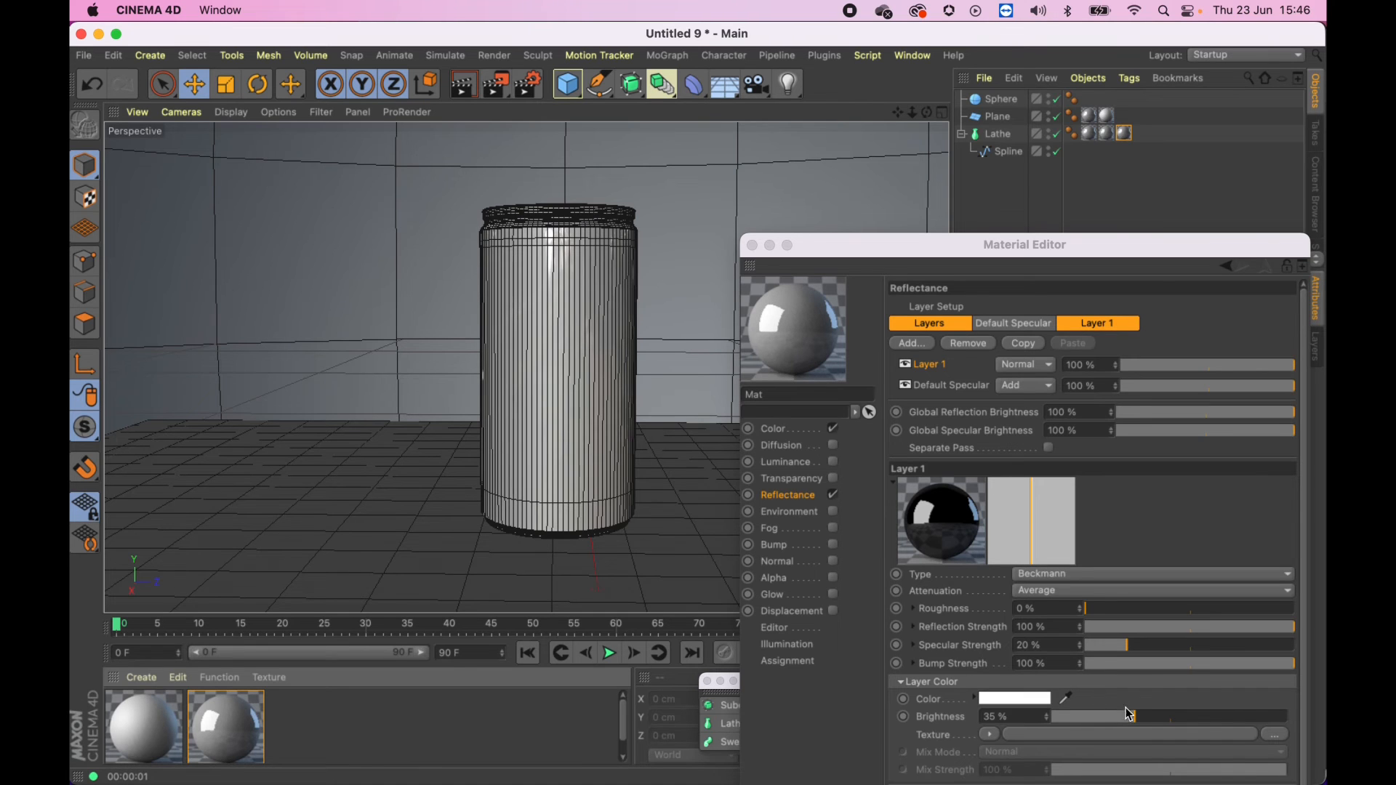
drag(1131, 715, 1220, 718)
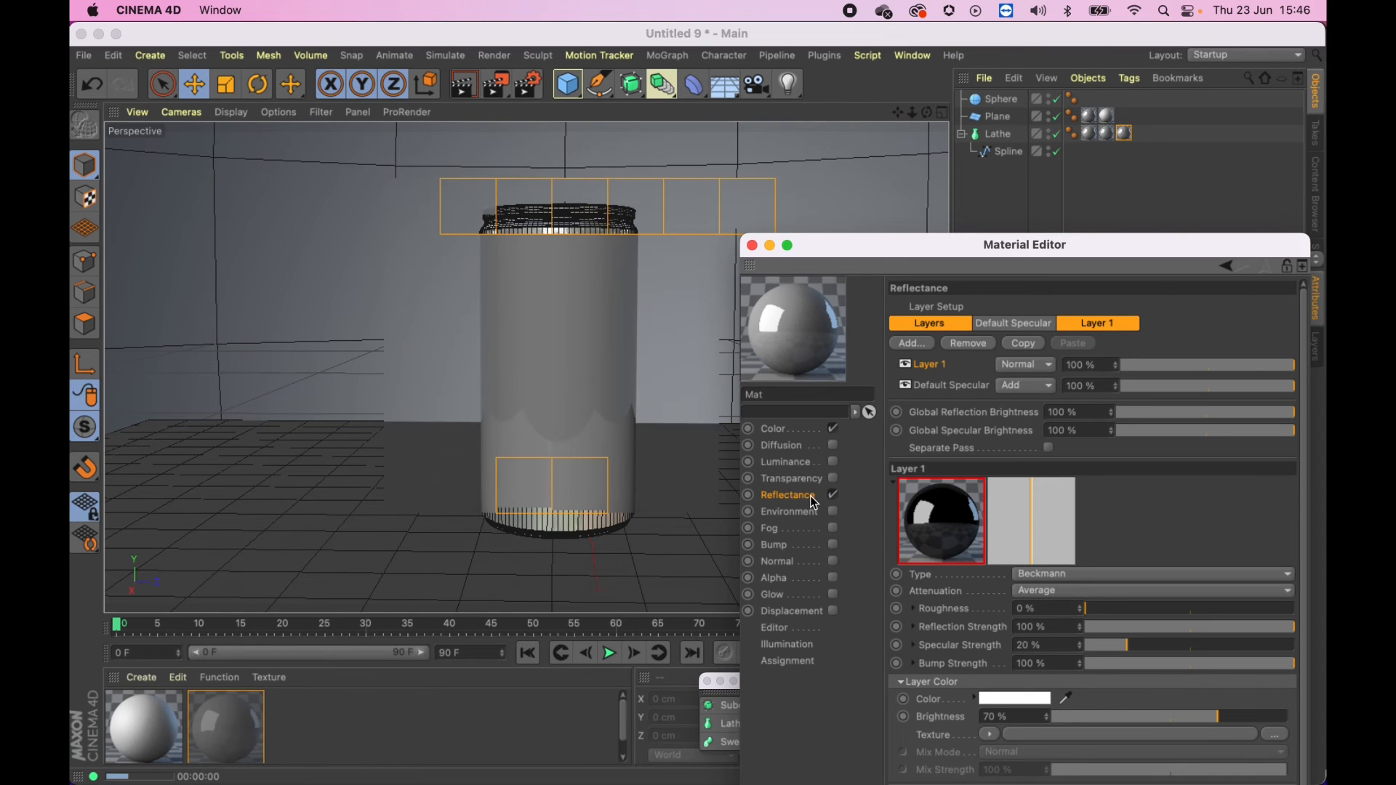
key(ctrl+r)
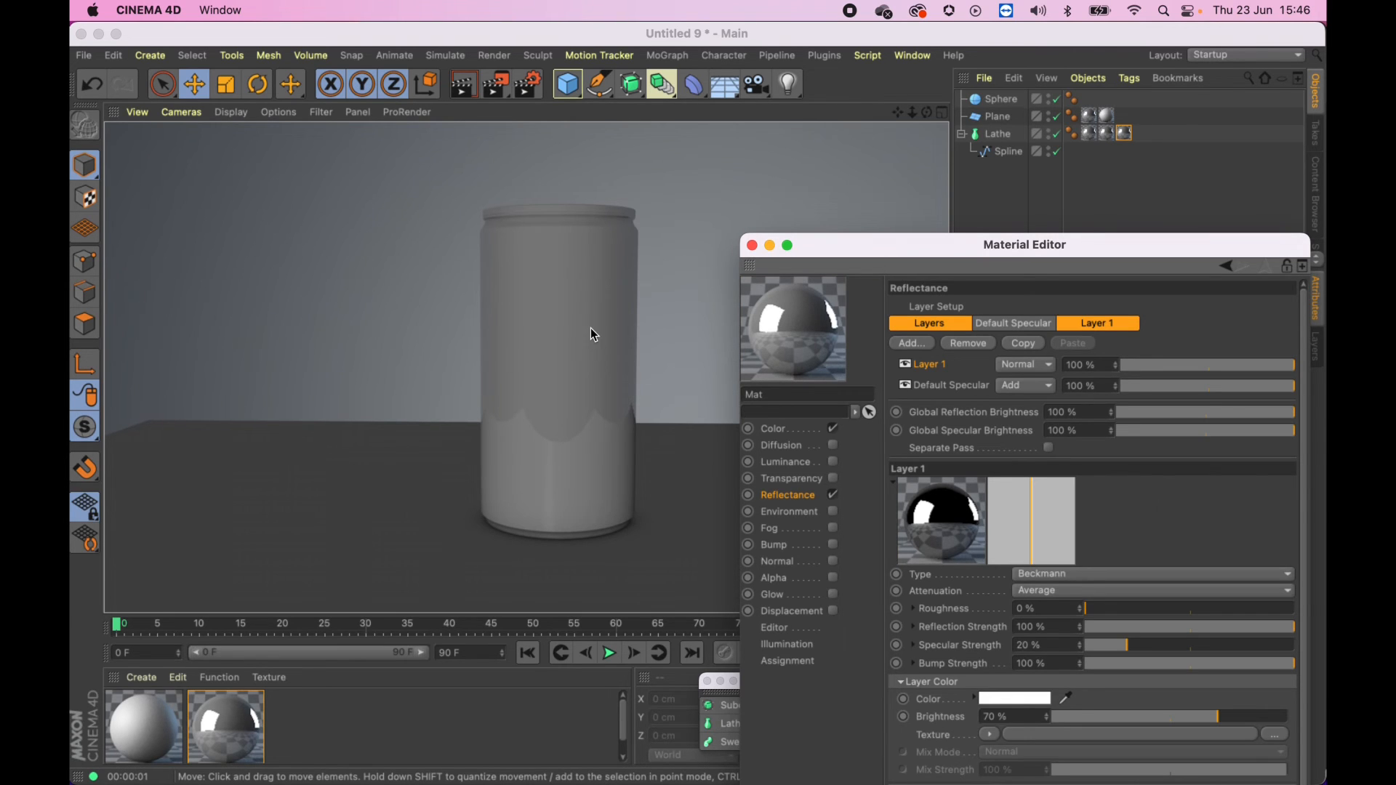
Step: Add a Cube beside the can at about -409 cm in Z and 158 cm in Y, and shape it into a tall, narrow column
click(567, 84)
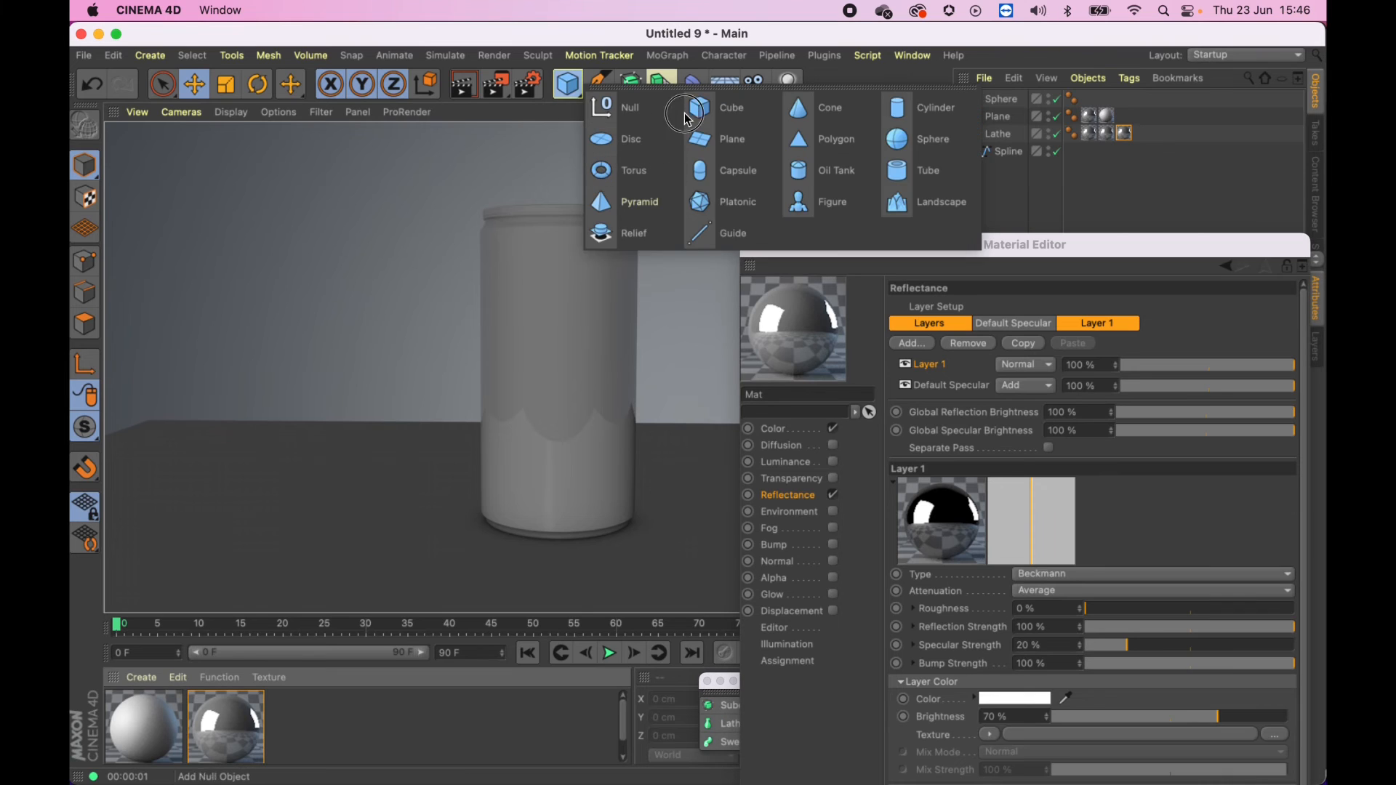
click(689, 119)
drag(701, 521, 447, 500)
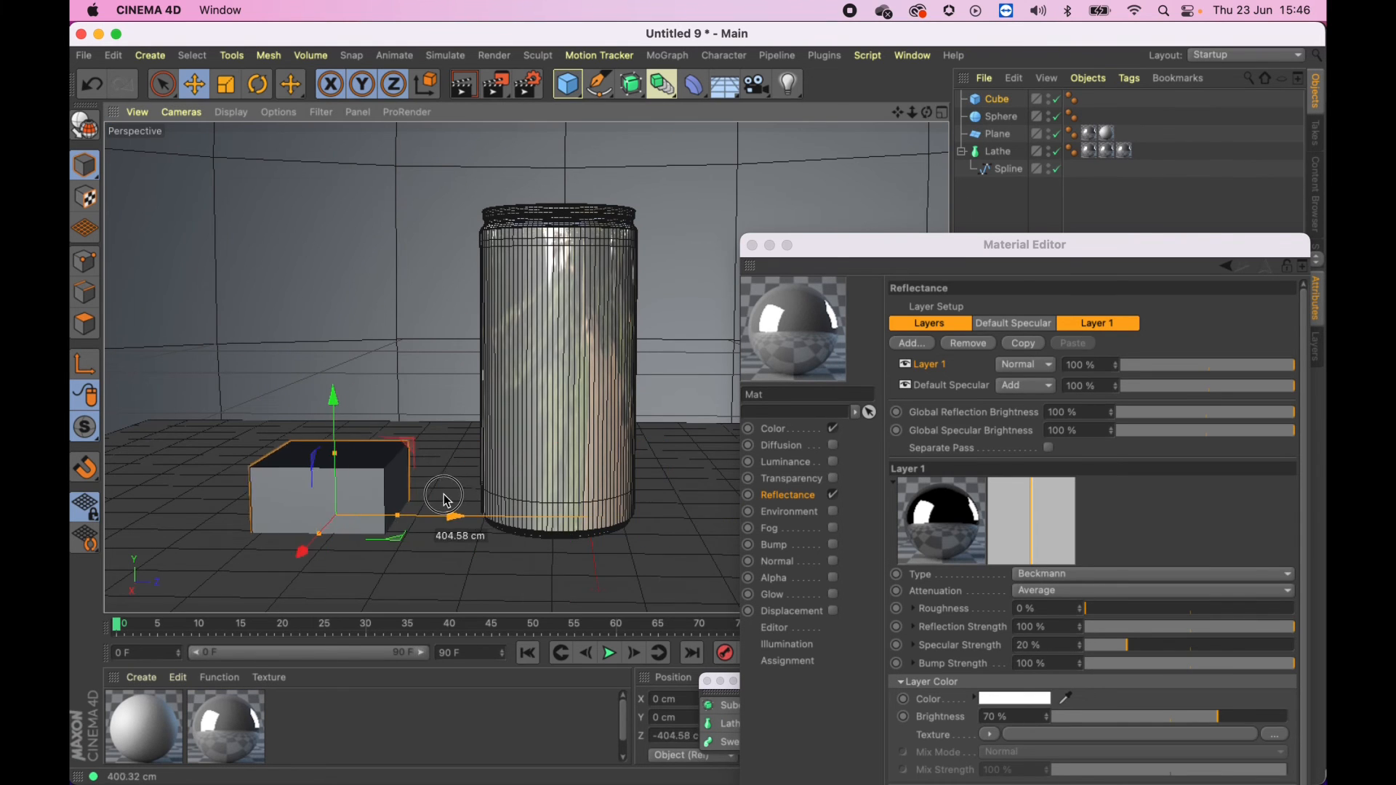
drag(334, 453, 326, 202)
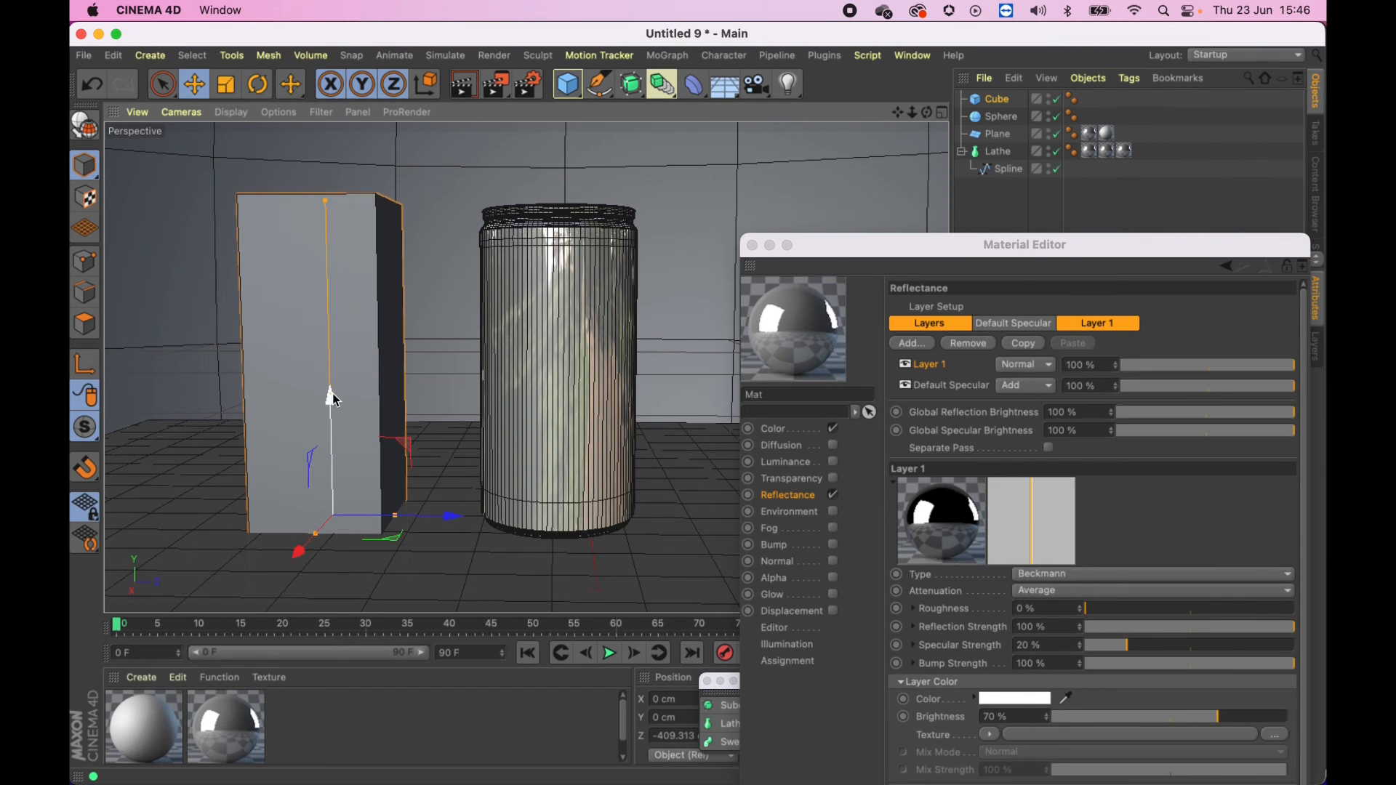
drag(334, 400, 320, 285)
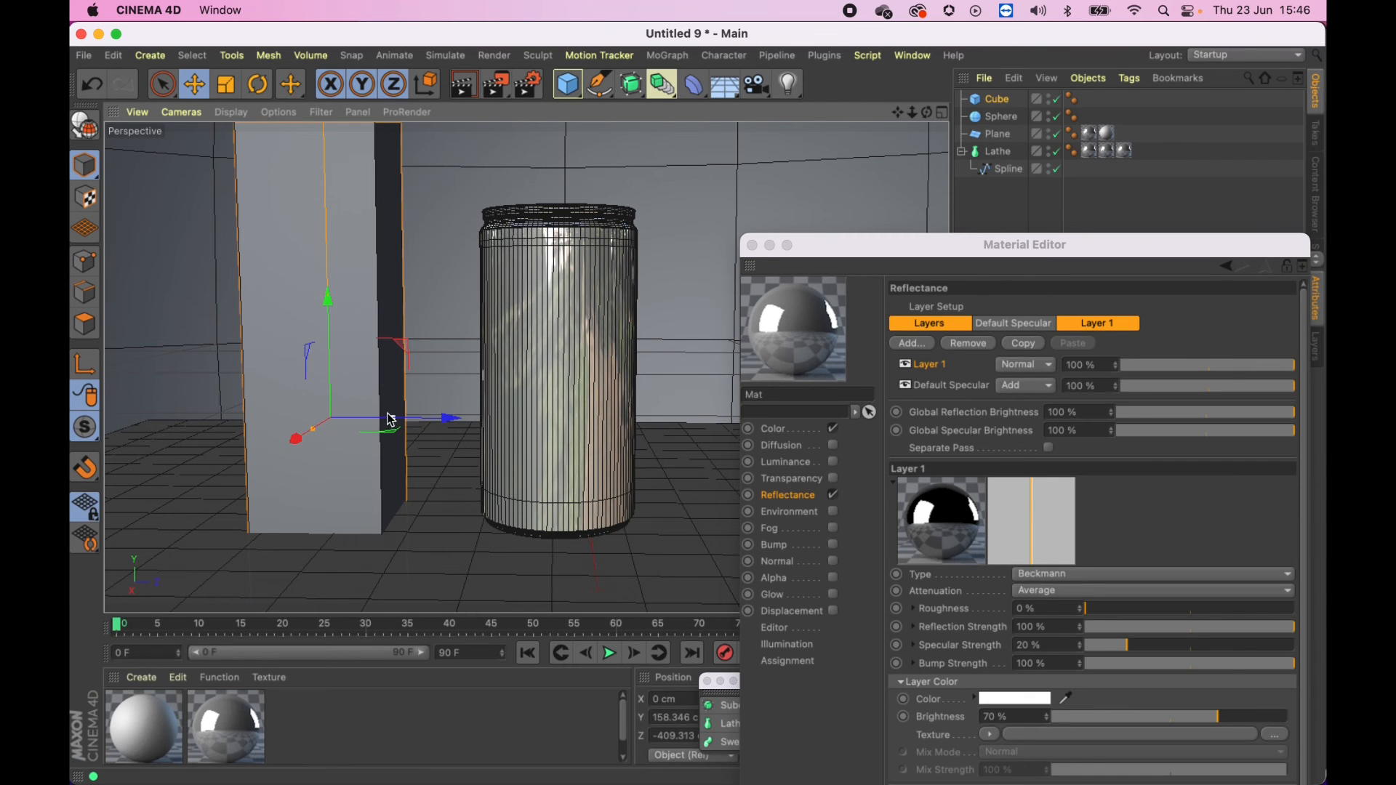
drag(394, 419, 313, 436)
Step: Create a new pure red material with saturation and value at 100 % and apply it to the Cube
double_click(418, 735)
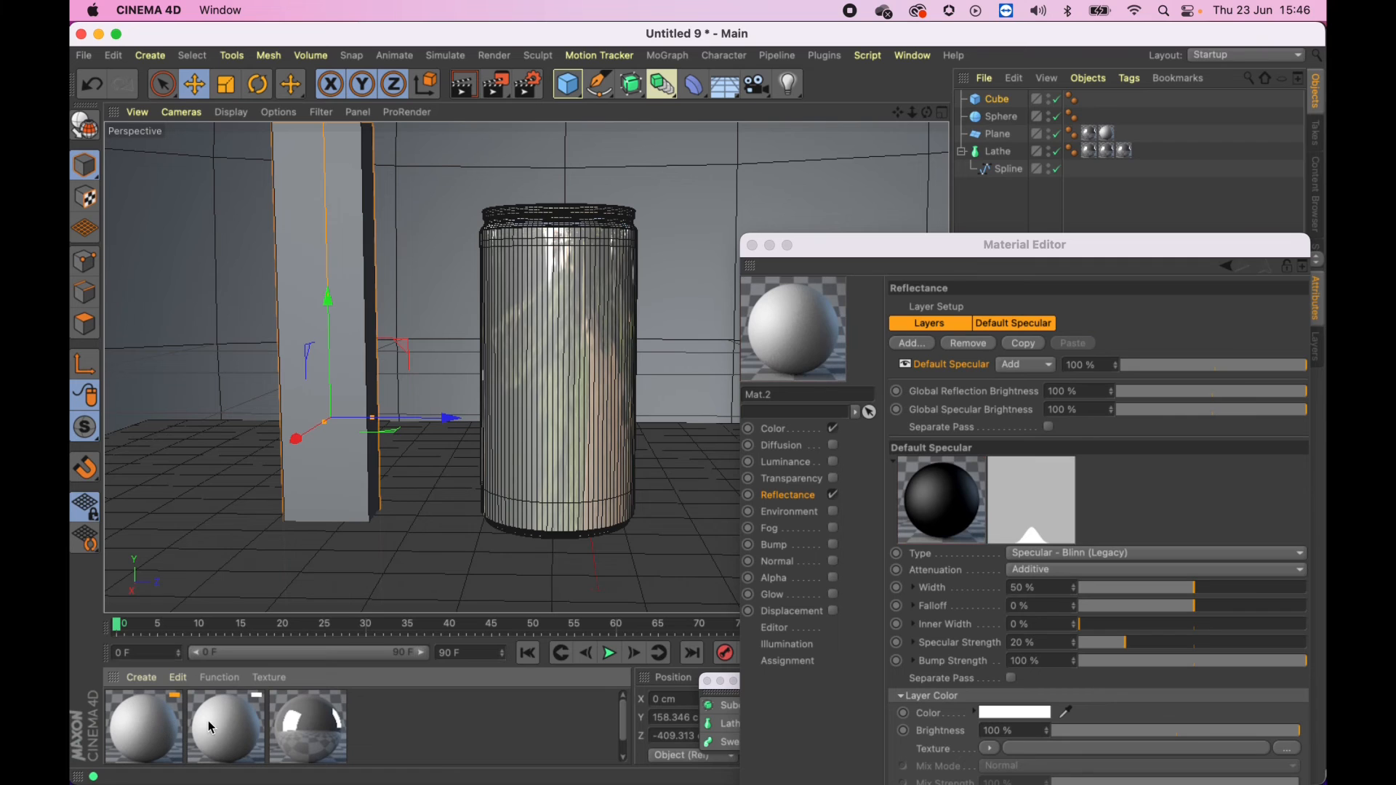
click(791, 429)
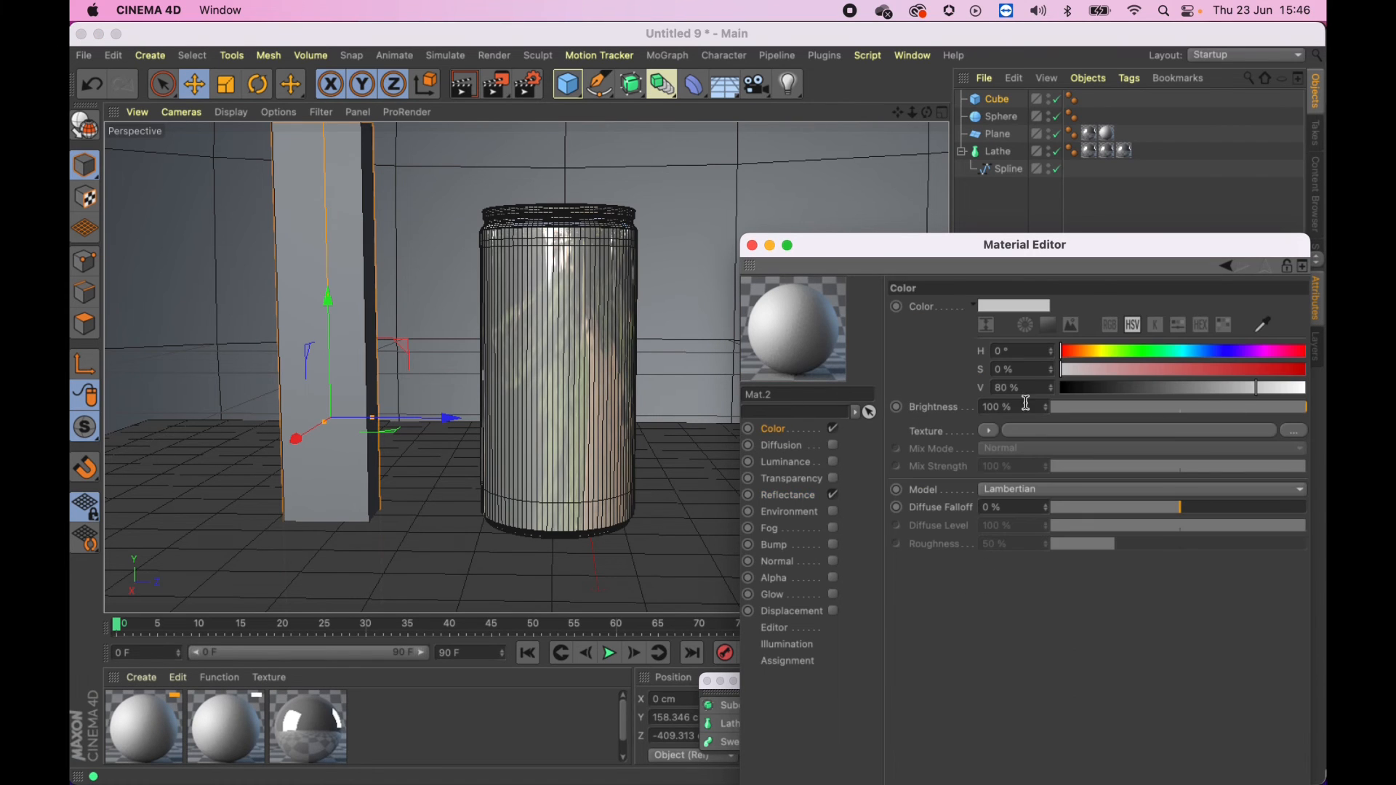
drag(1194, 370, 1314, 388)
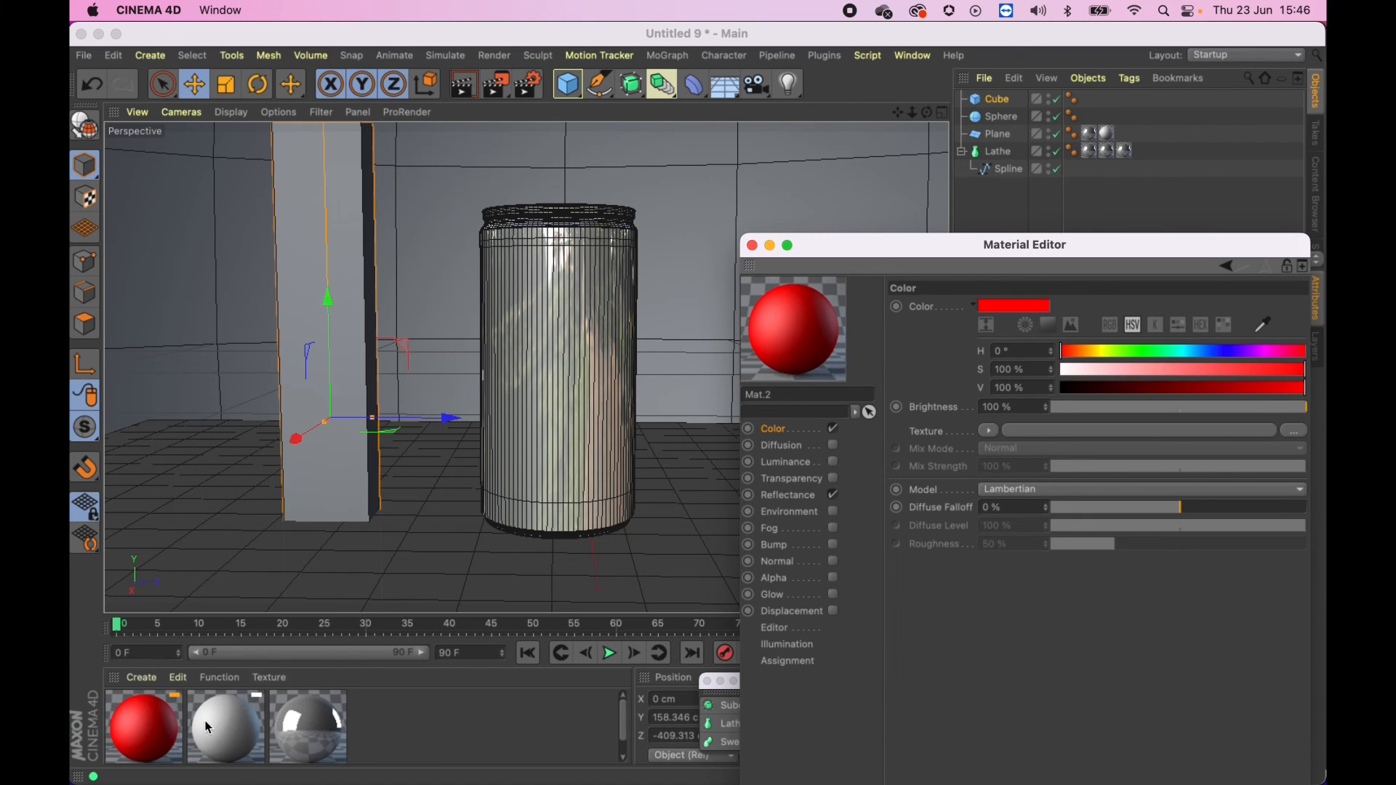
drag(165, 734, 339, 198)
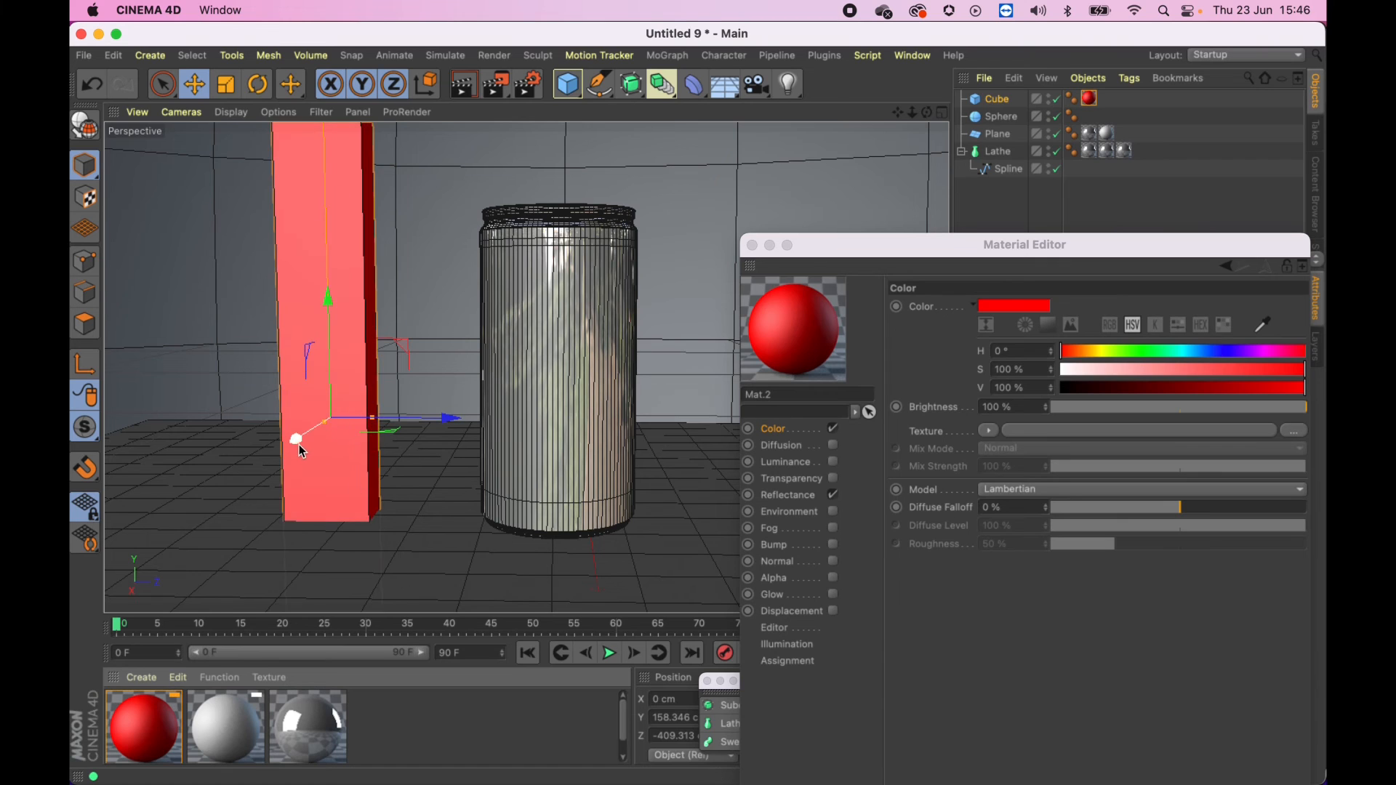
Step: Move the red Cube forward to about 217 cm in X and render the perspective view
drag(296, 440, 247, 478)
key(super+r)
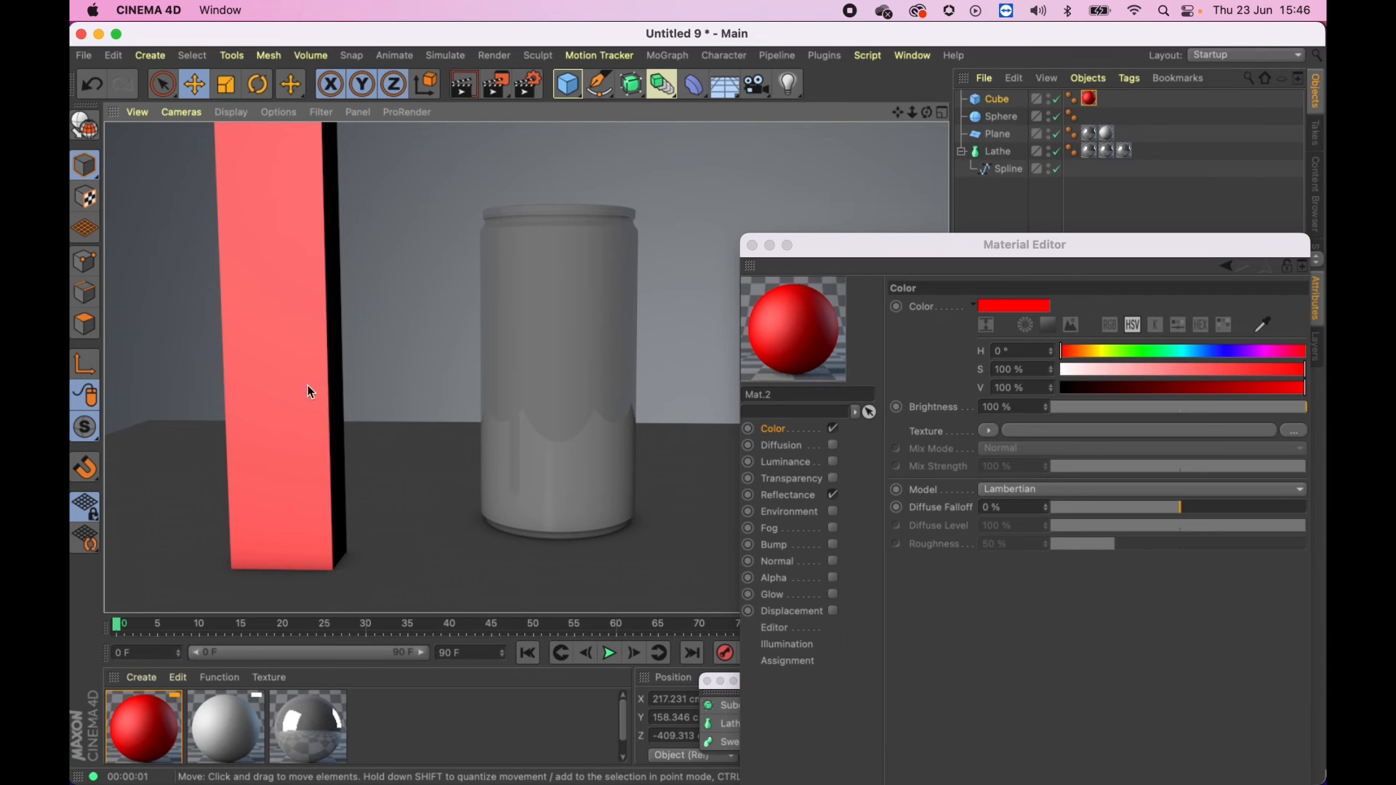
Step: Clear the Material Editor from the view and move the red Cube to about 272 cm in X
click(295, 327)
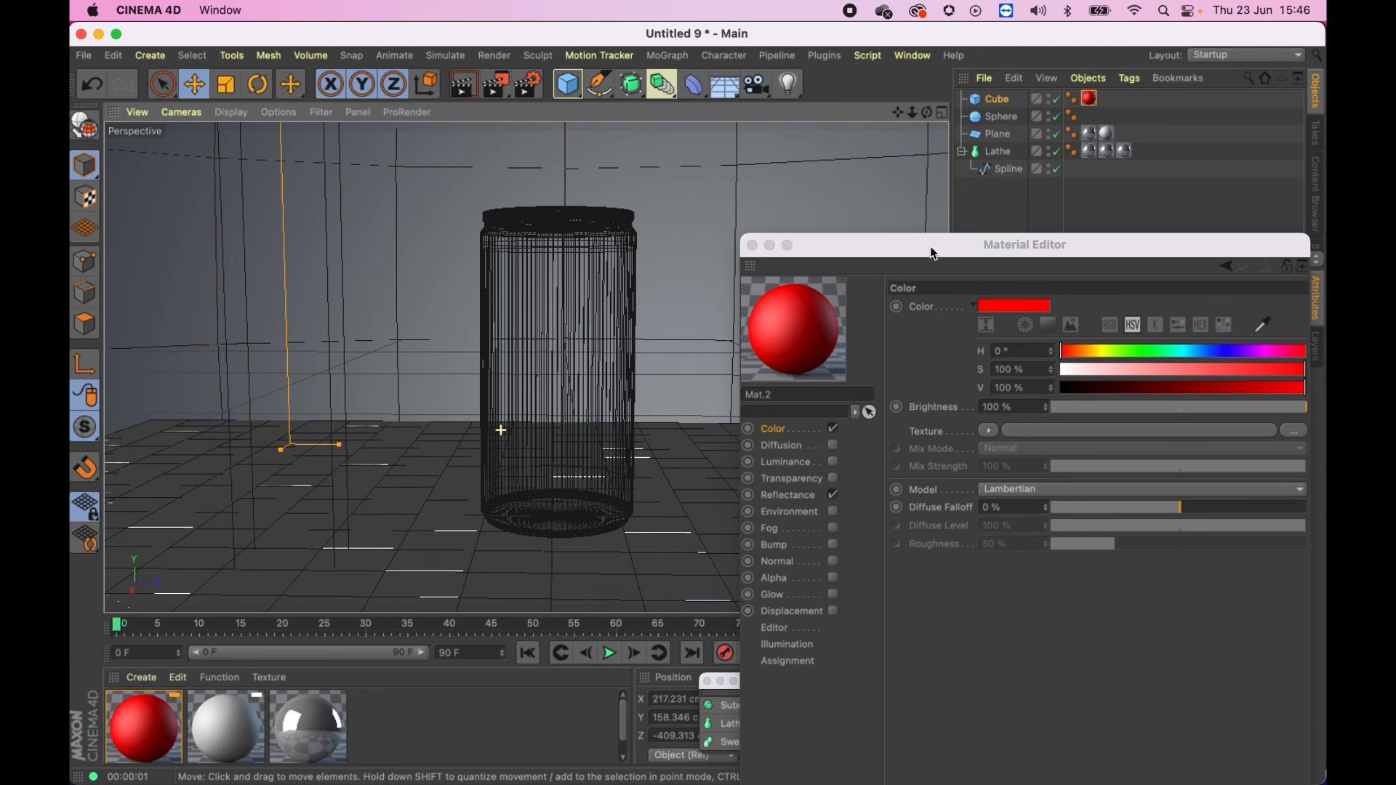
drag(935, 254, 1102, 525)
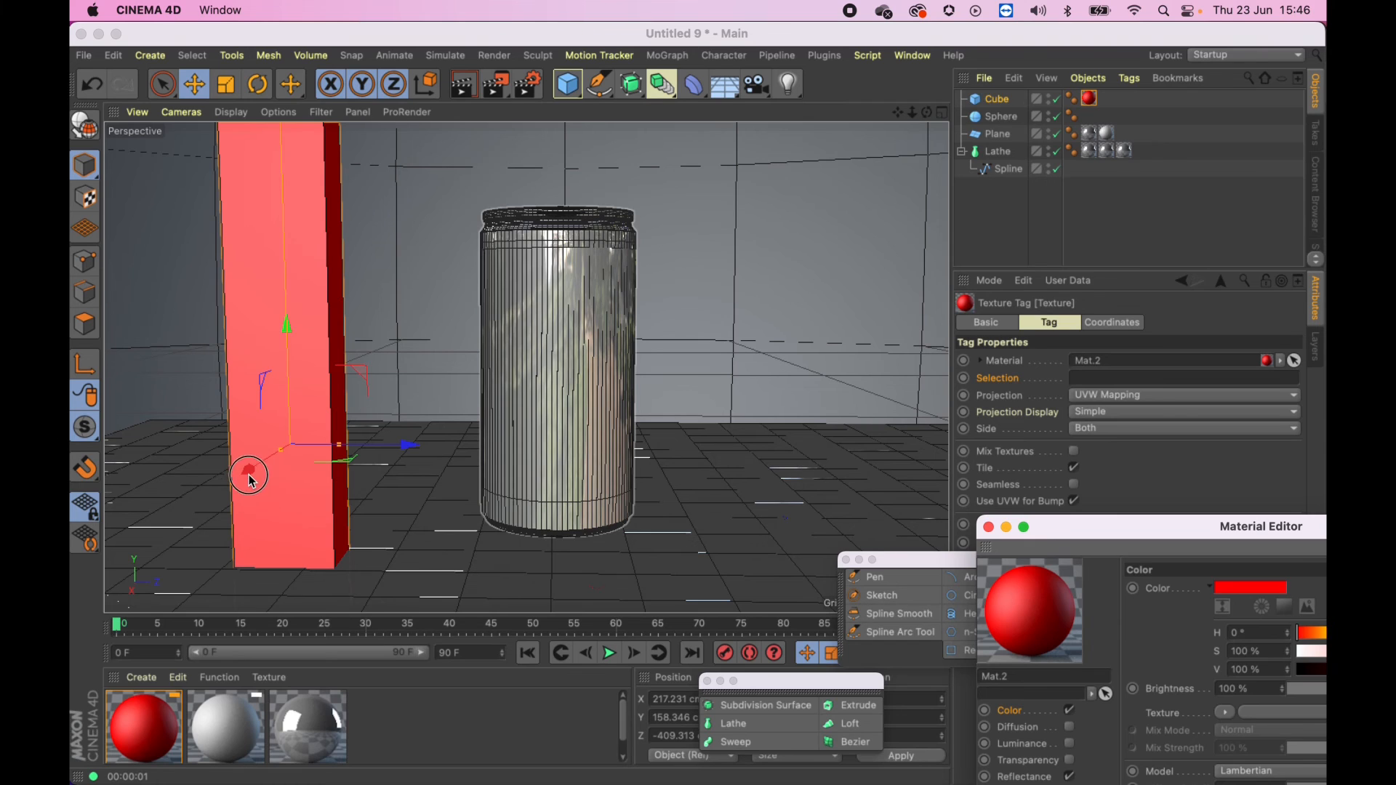
click(233, 511)
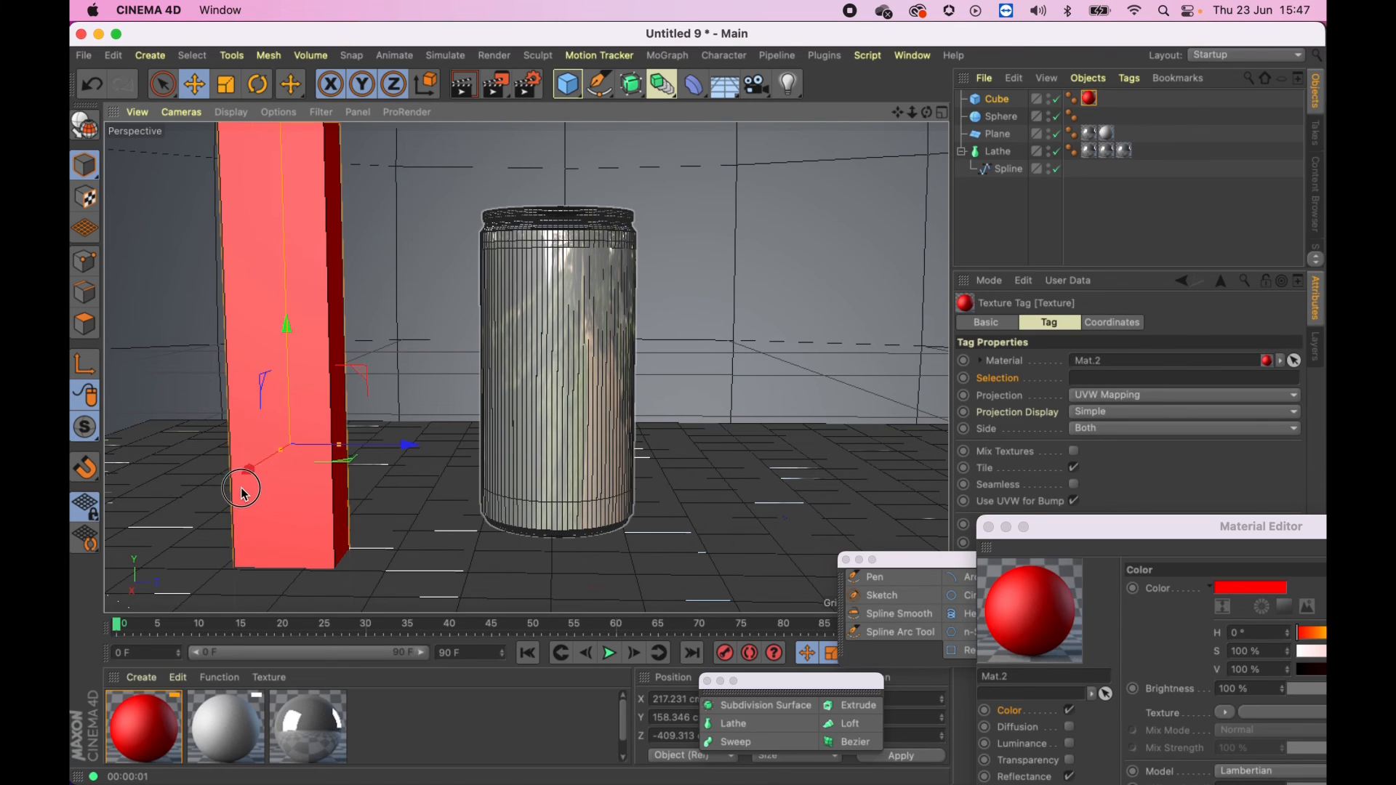
mouse_move(245, 482)
mouse_down()
mouse_move(213, 504)
mouse_move(230, 505)
mouse_up()
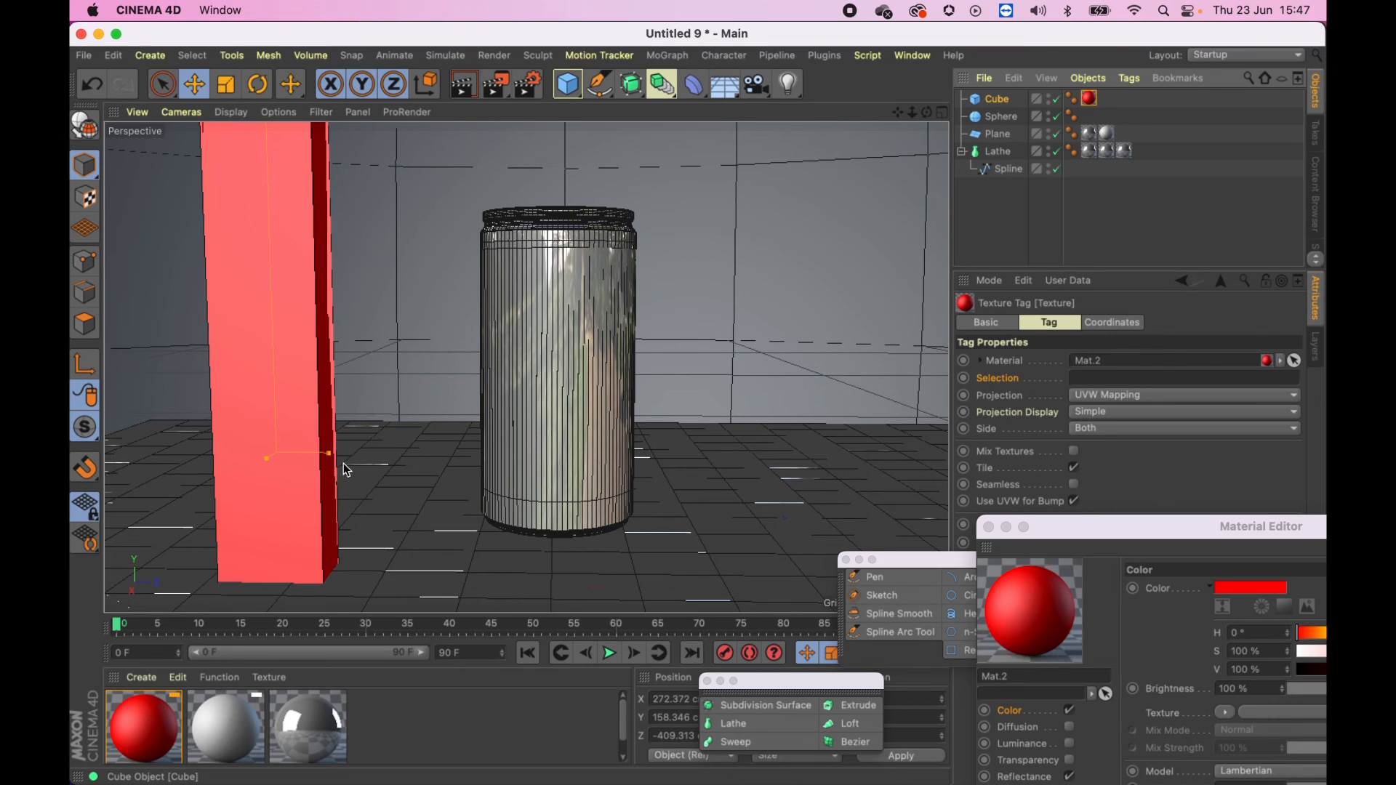
click(577, 339)
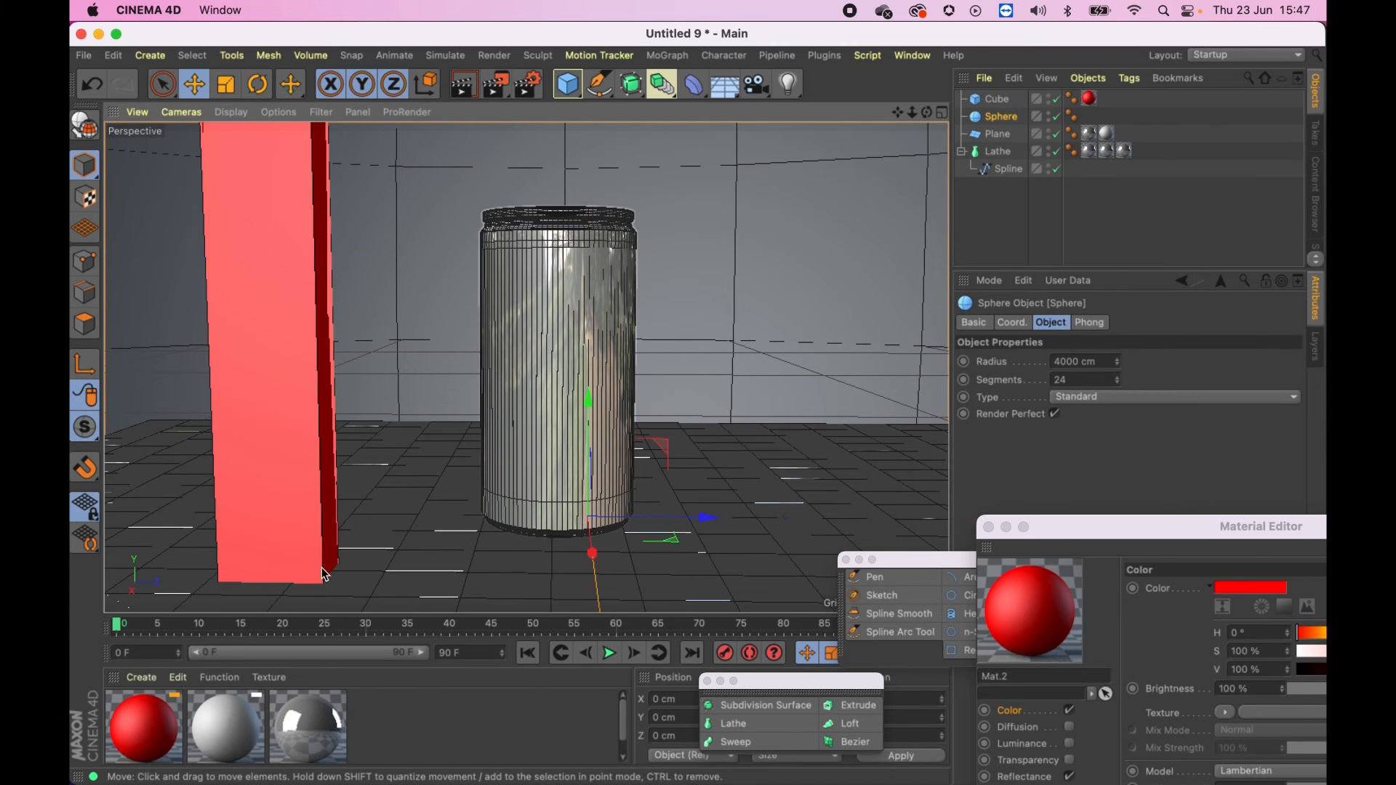
Step: Move the Cube closer to the can, to about -285 cm in Z, and render the perspective view
click(945, 115)
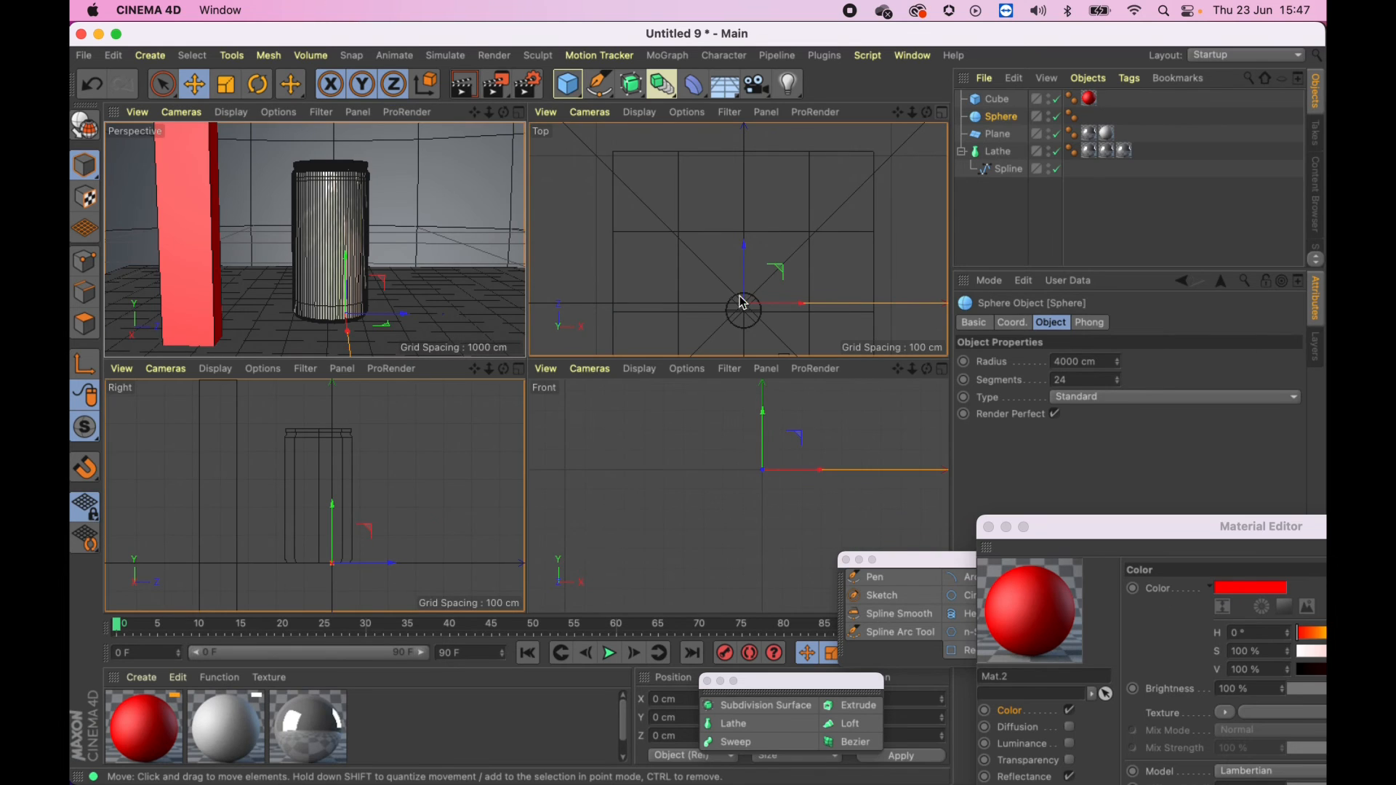
scroll(923, 128, down, 6)
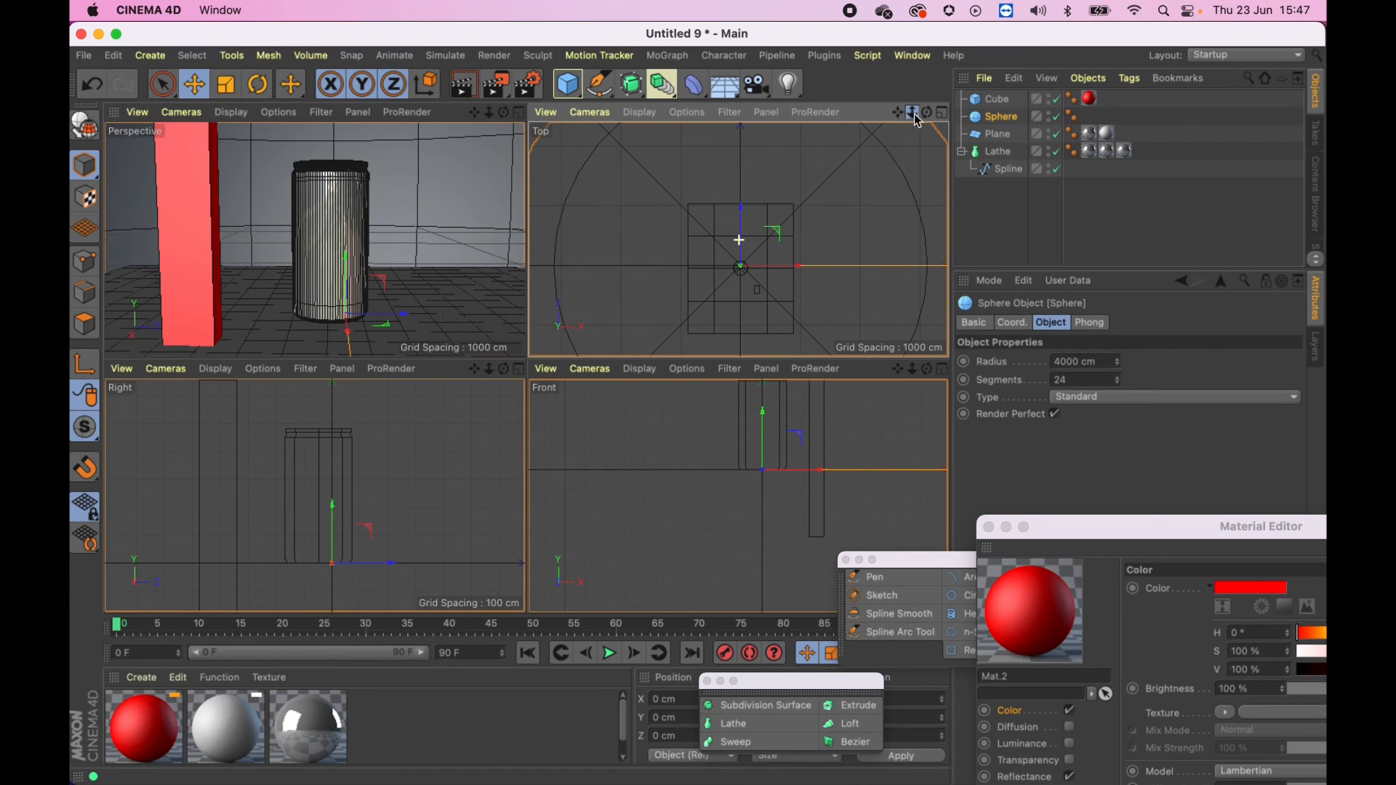
click(996, 99)
drag(744, 269, 761, 260)
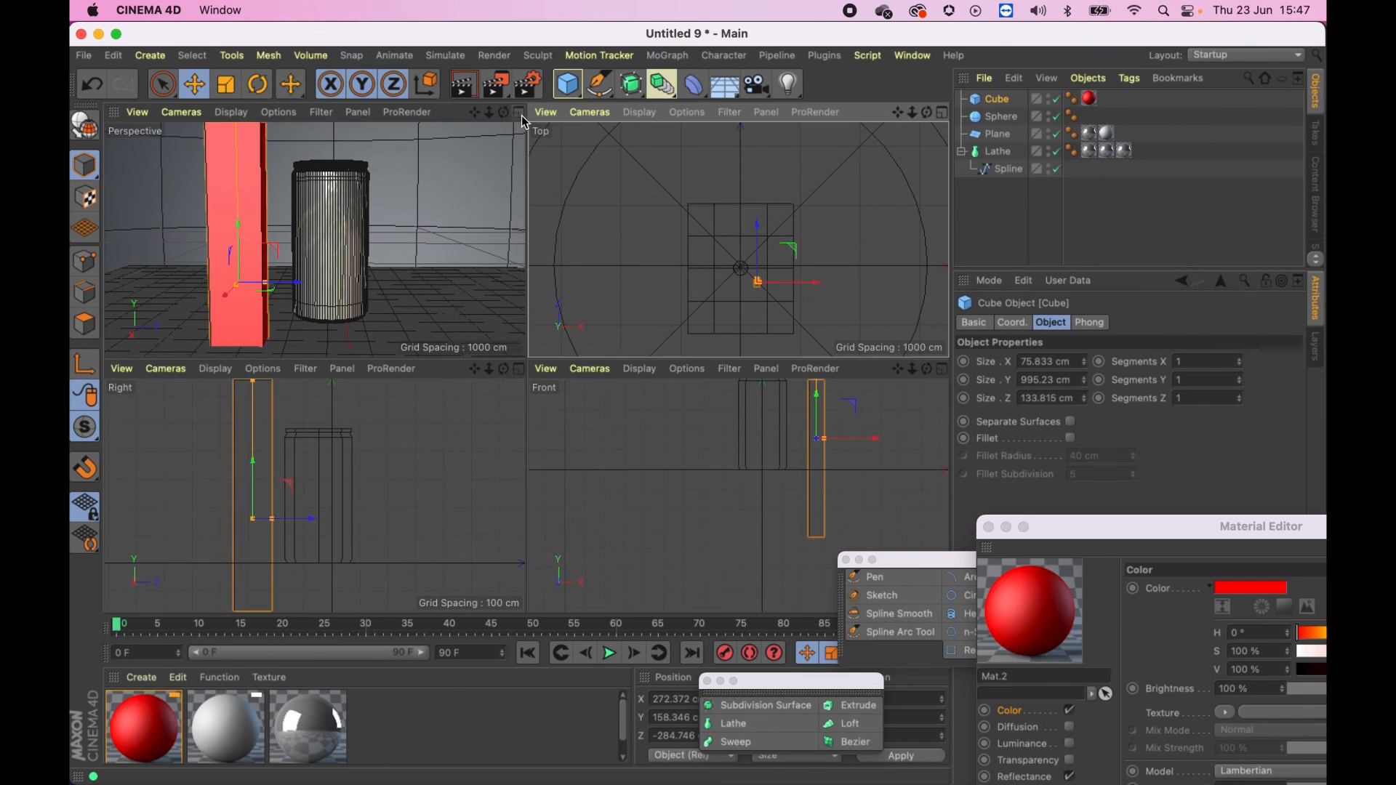
click(520, 114)
key(ctrl+r)
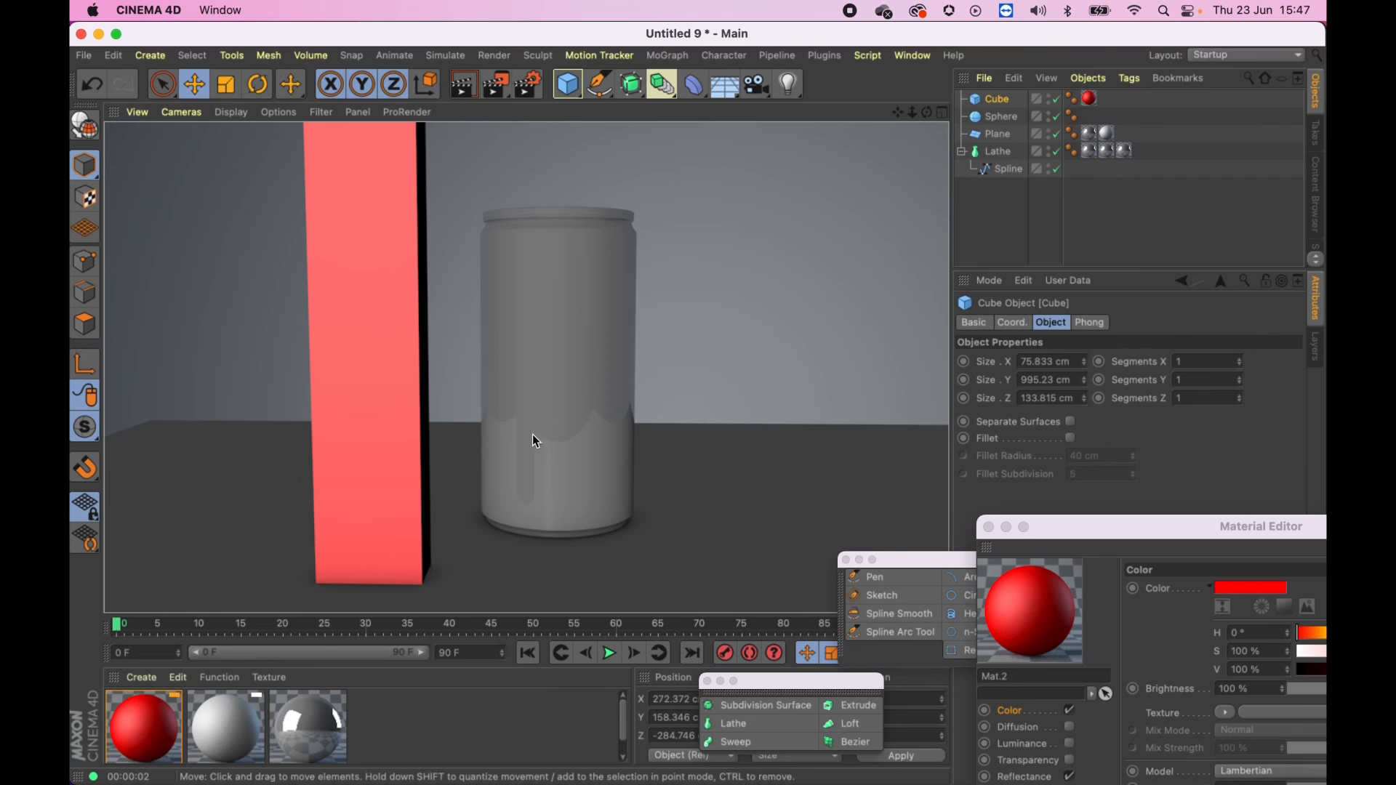
Step: Raise the reflection layer brightness of the can's reflective material to 100 % and render the view
drag(1038, 526, 912, 128)
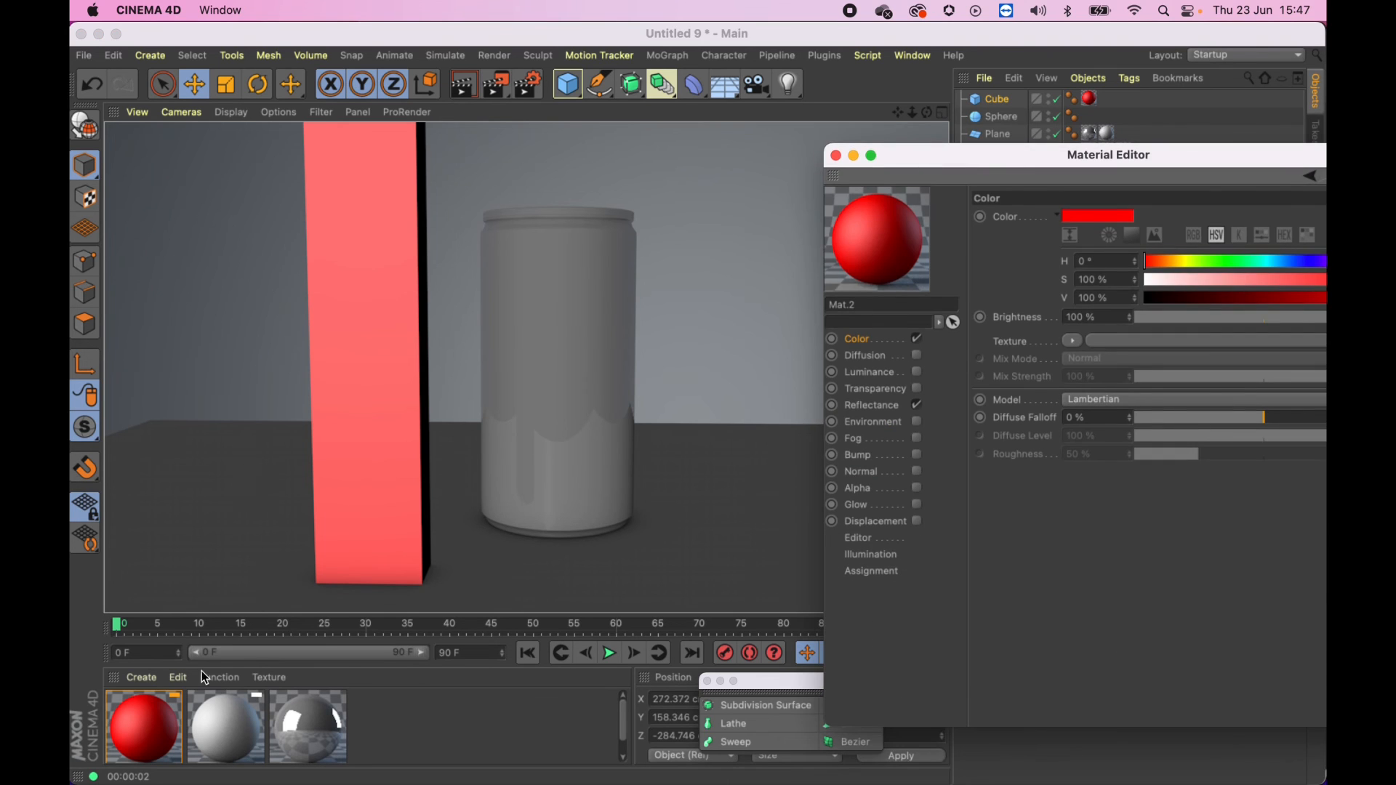
click(310, 727)
click(879, 406)
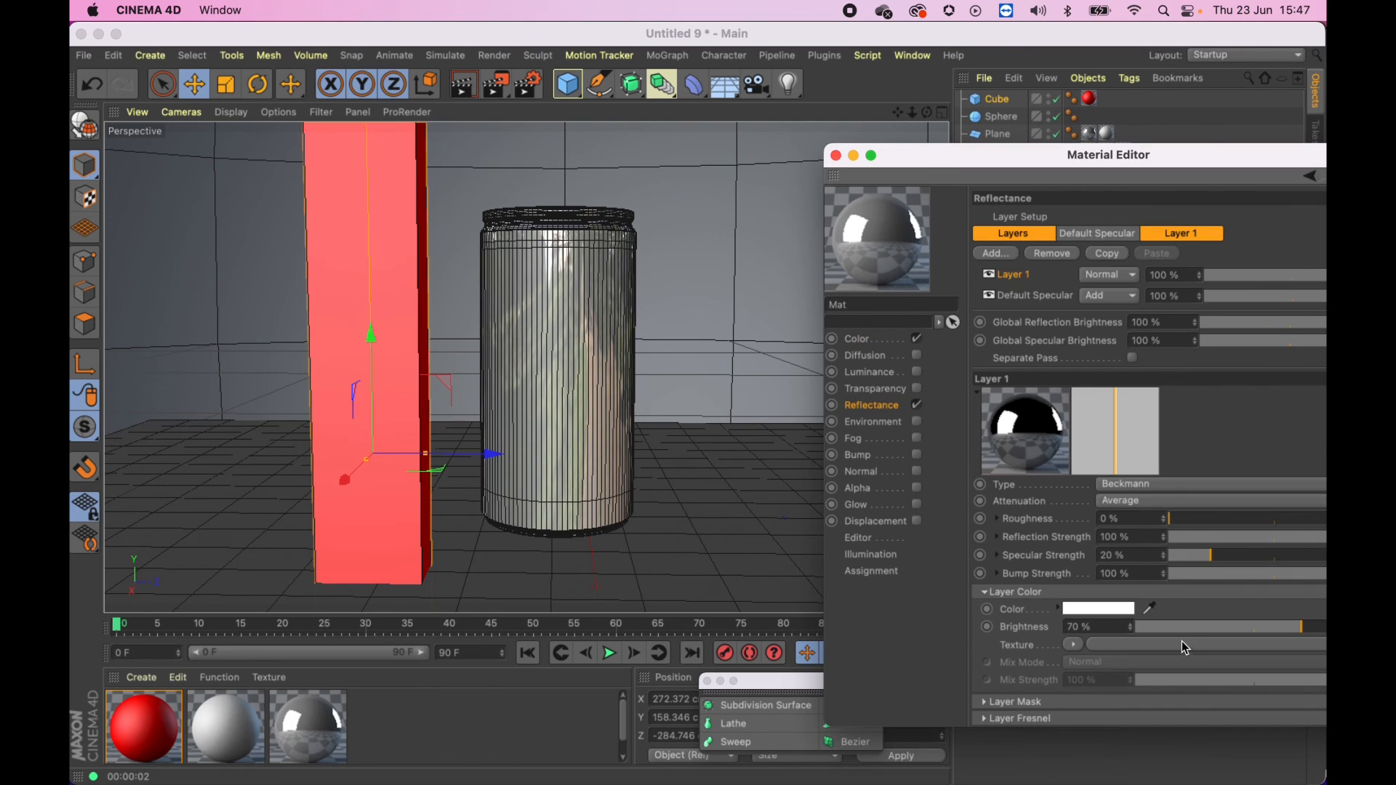
drag(1185, 154, 1010, 57)
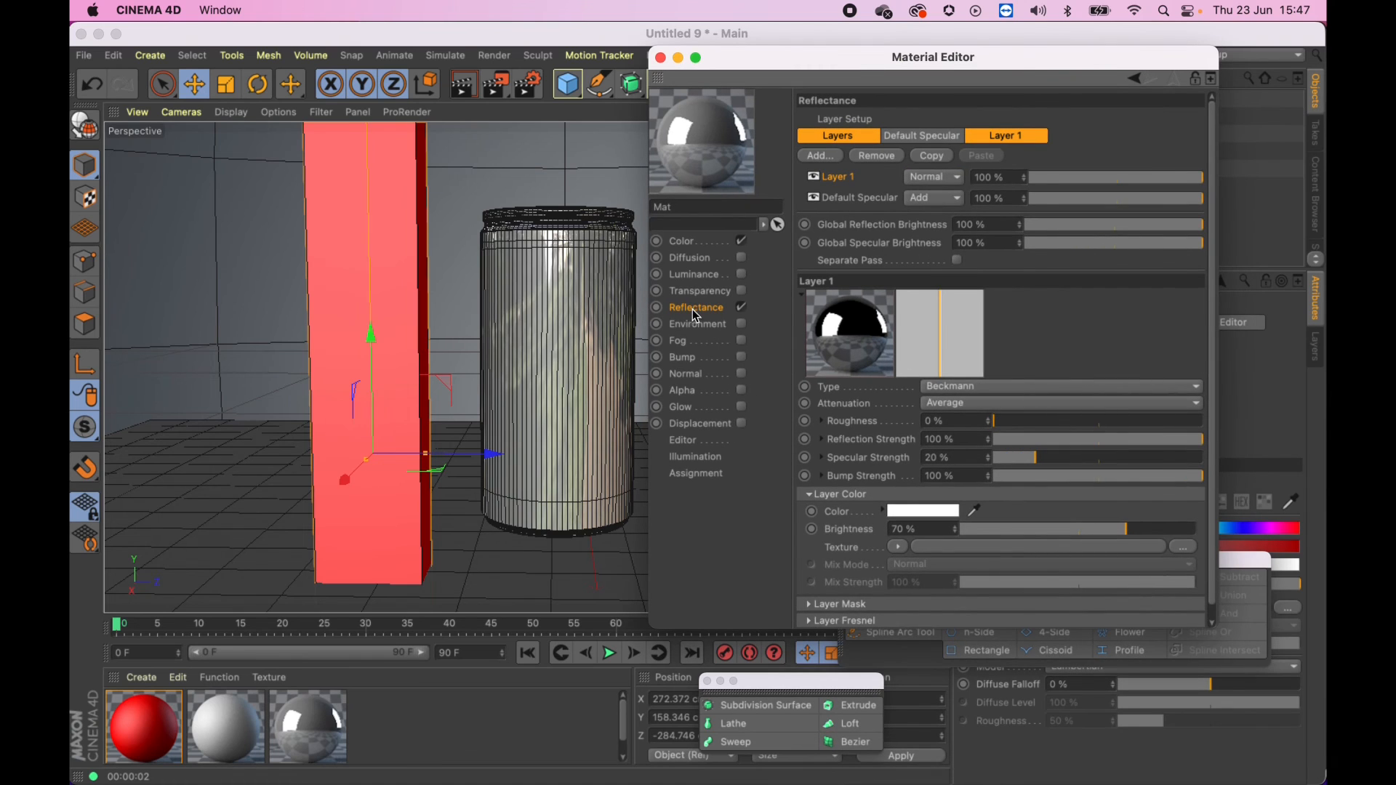
drag(1185, 530, 1211, 530)
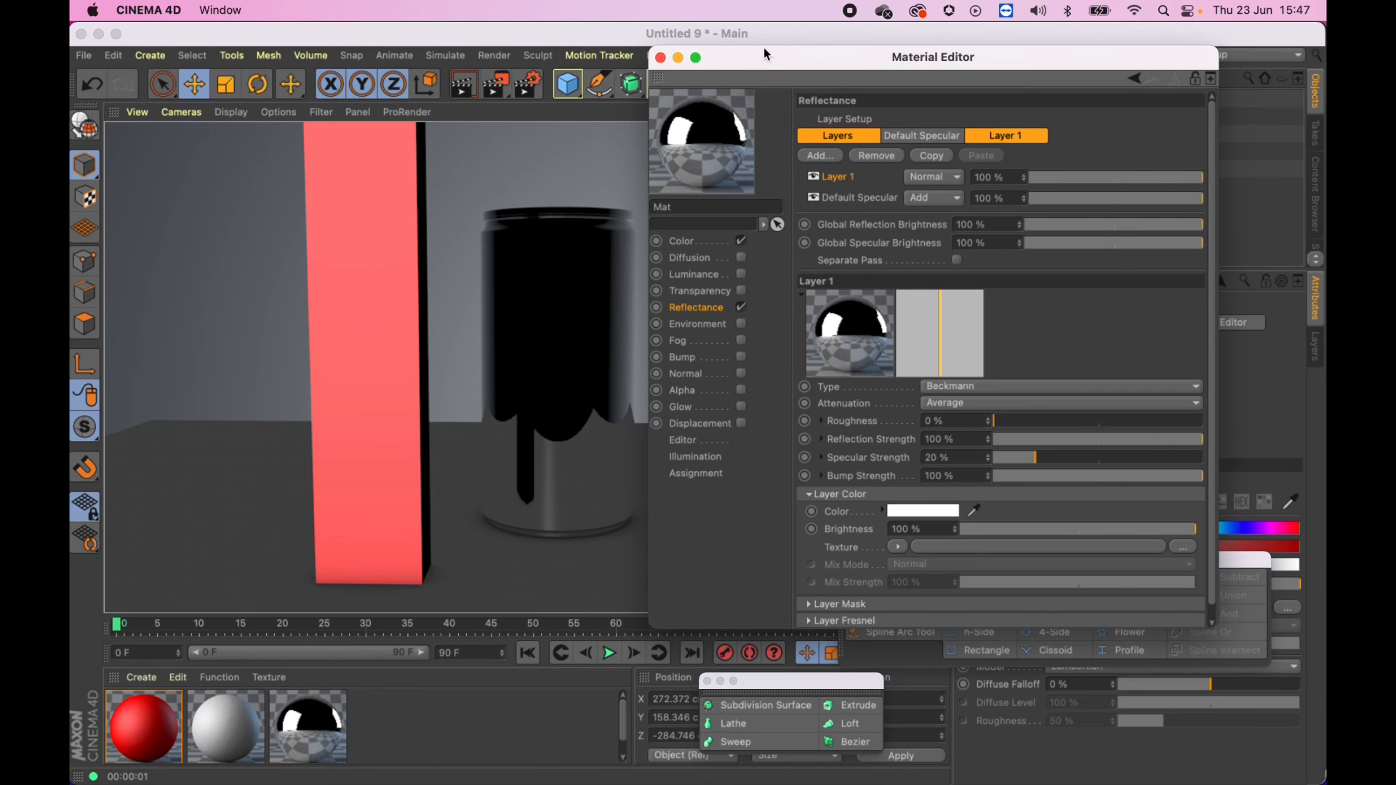
Step: Add a Light, place it at about 455 cm in X and 516 cm in Y, and render the view
drag(796, 58, 989, 250)
click(607, 527)
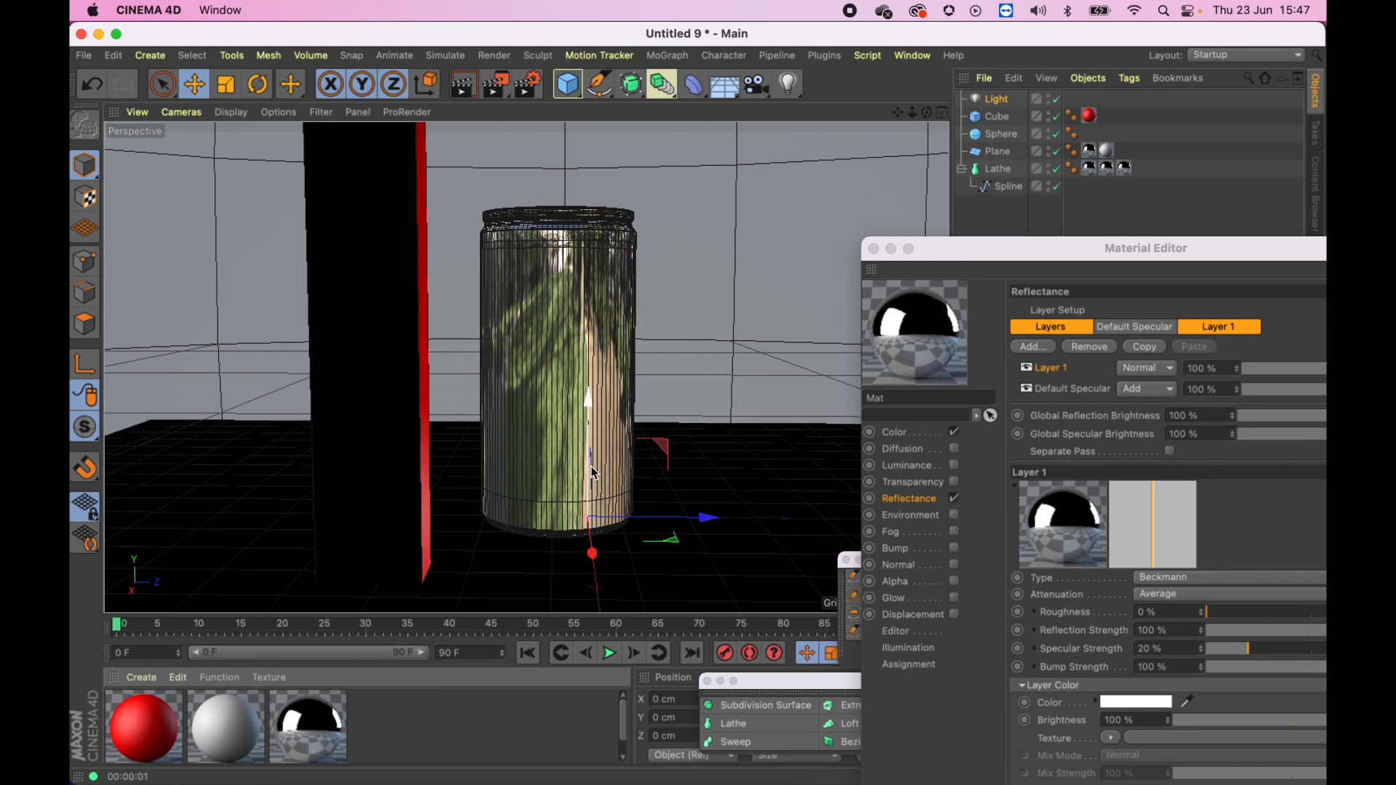
drag(592, 473, 612, 132)
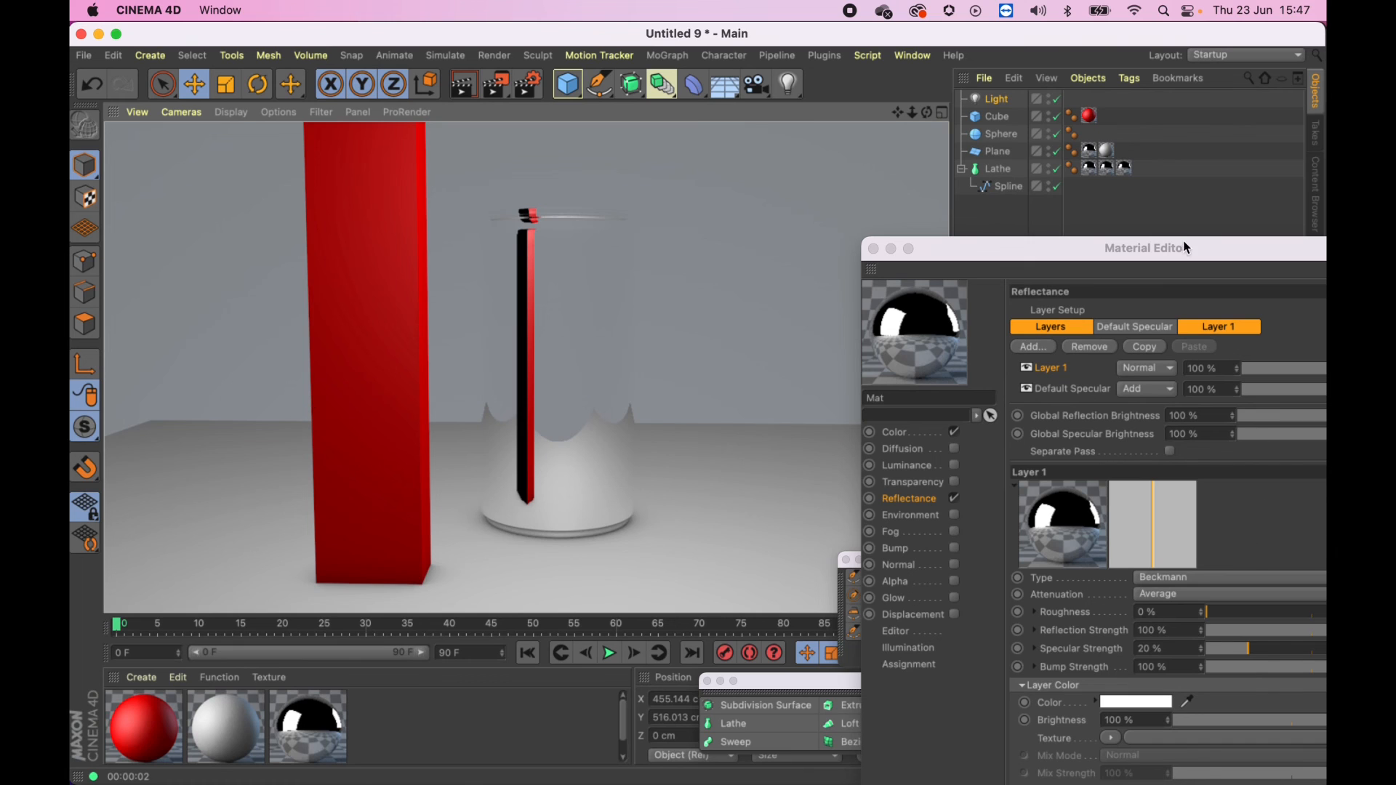
Step: Lower the can material's reflection layer brightness to 70 % and on to 49 %, rendering at each value, and close the Material Editor
drag(1187, 248, 1047, 106)
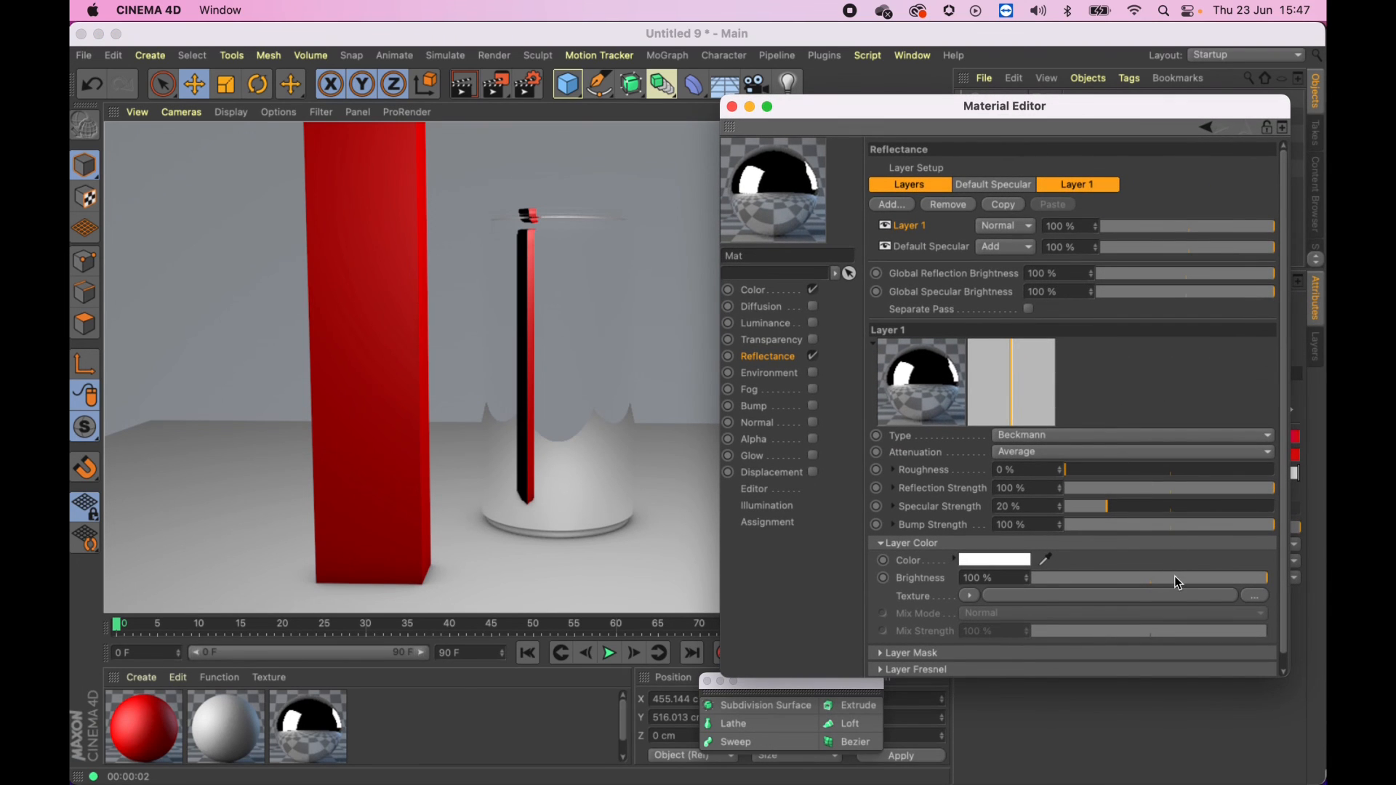
click(1202, 586)
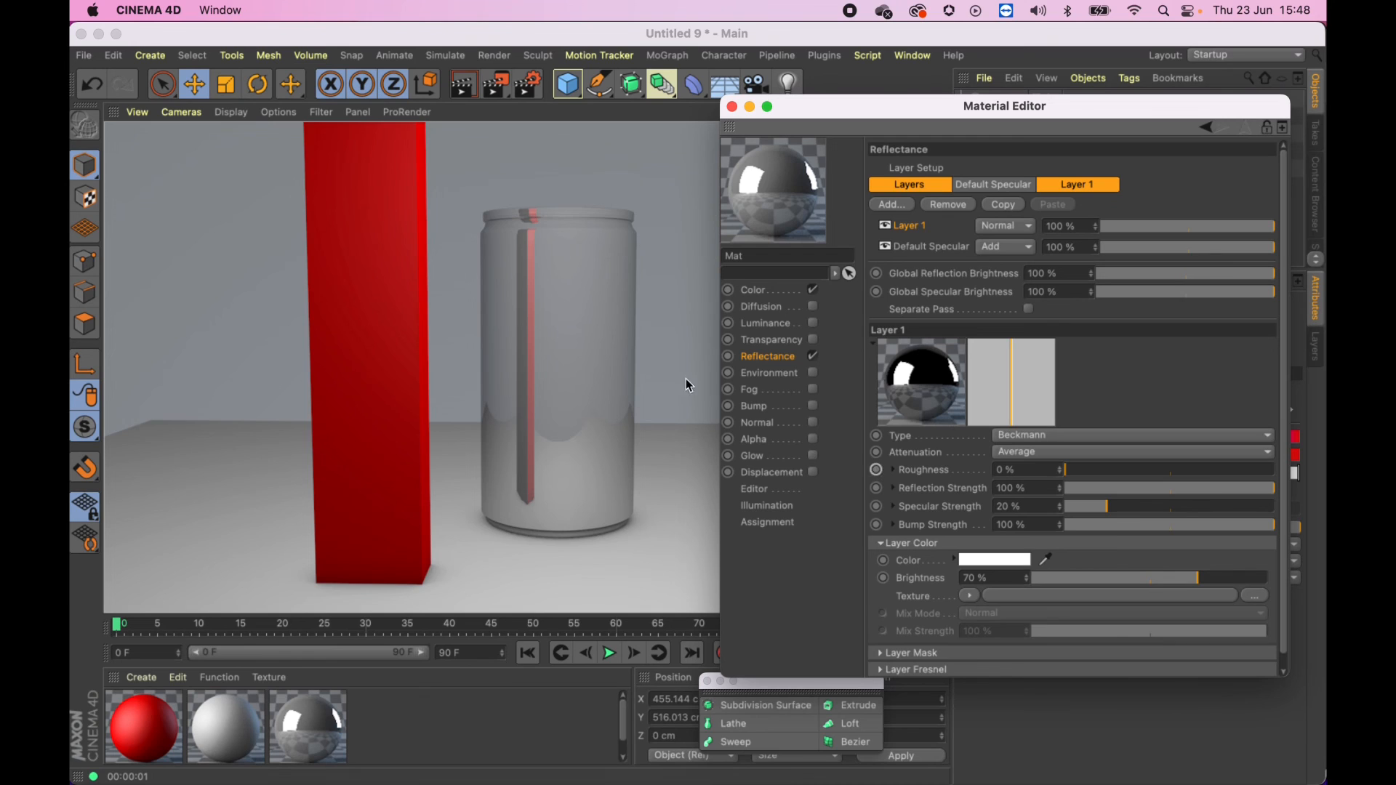
drag(1193, 584, 1149, 586)
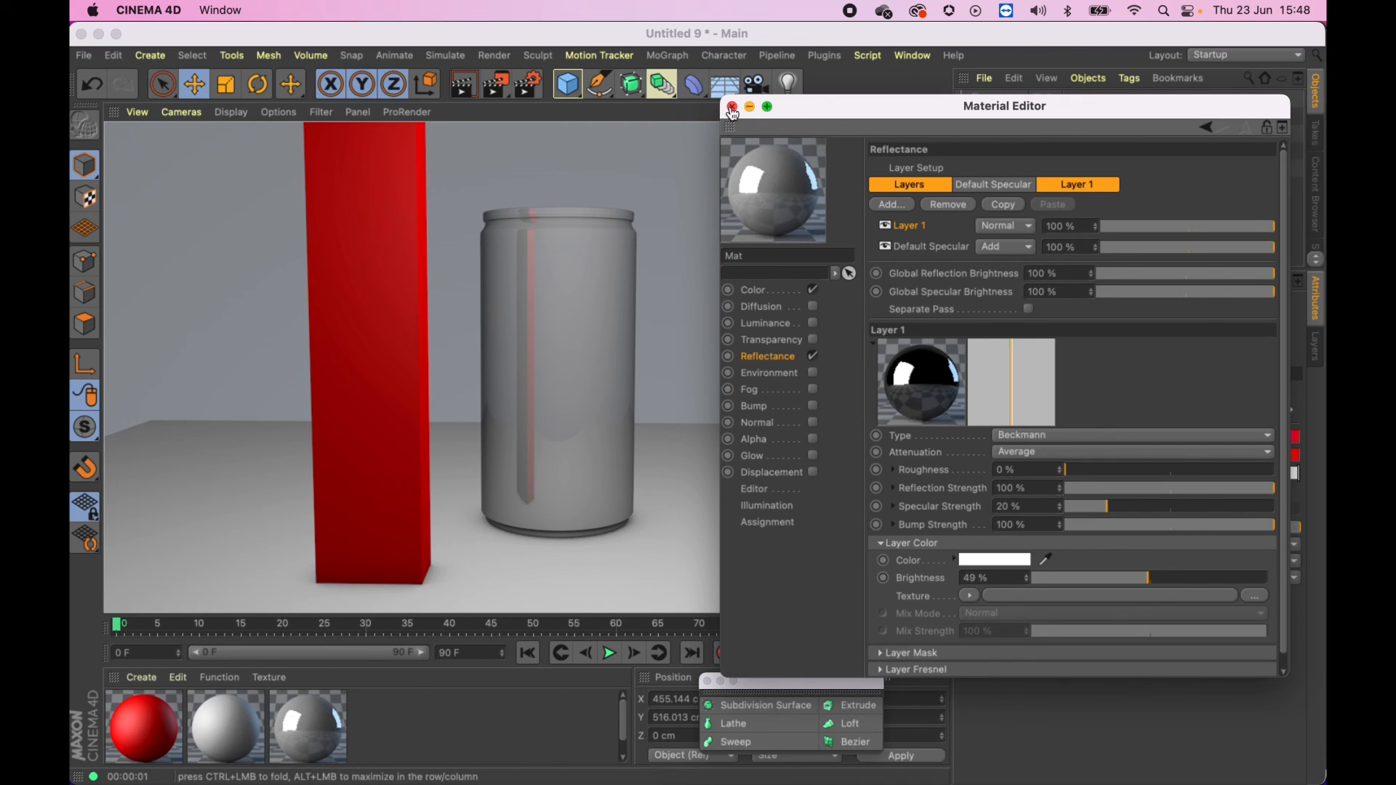
click(732, 107)
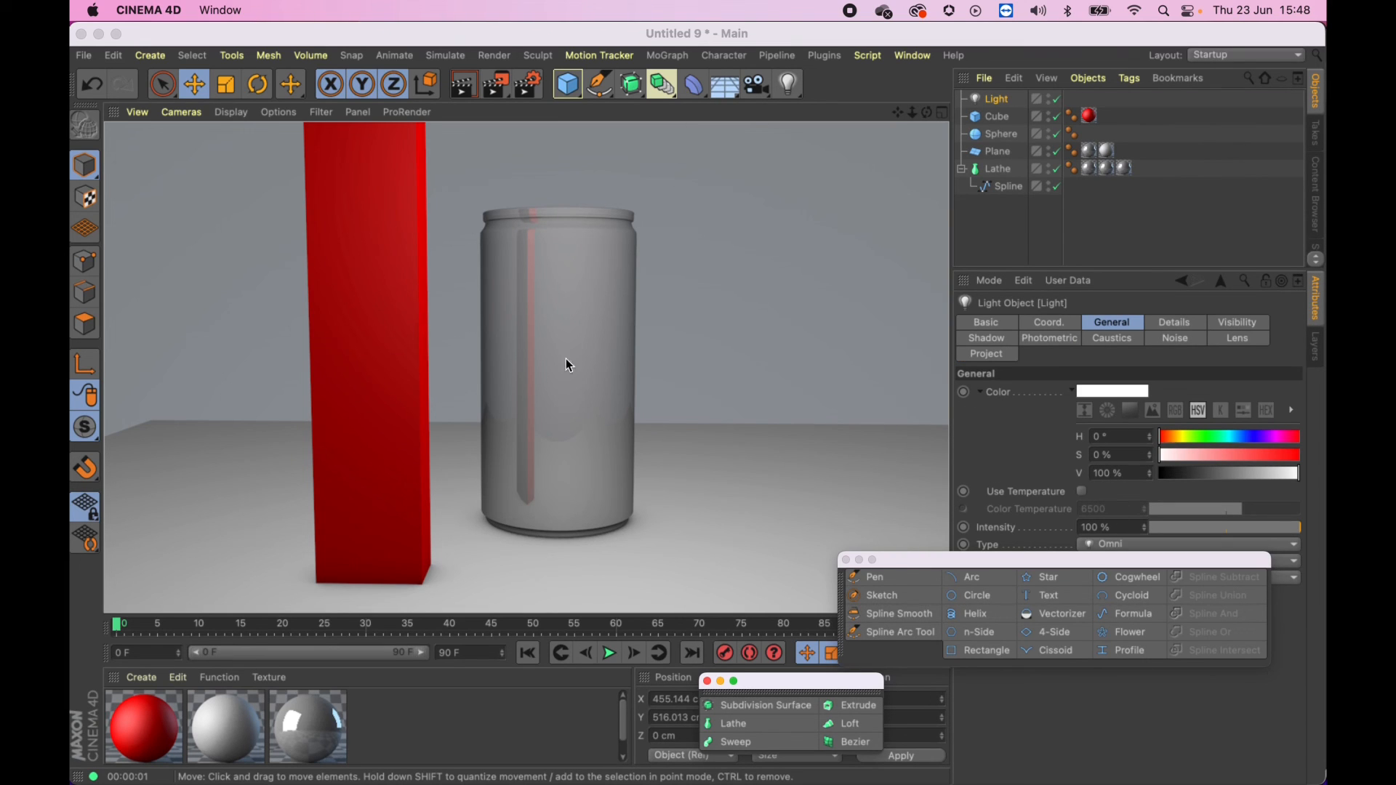
Step: Create a new empty project and shift the floating spline palette away from the generator palette
key(super+n)
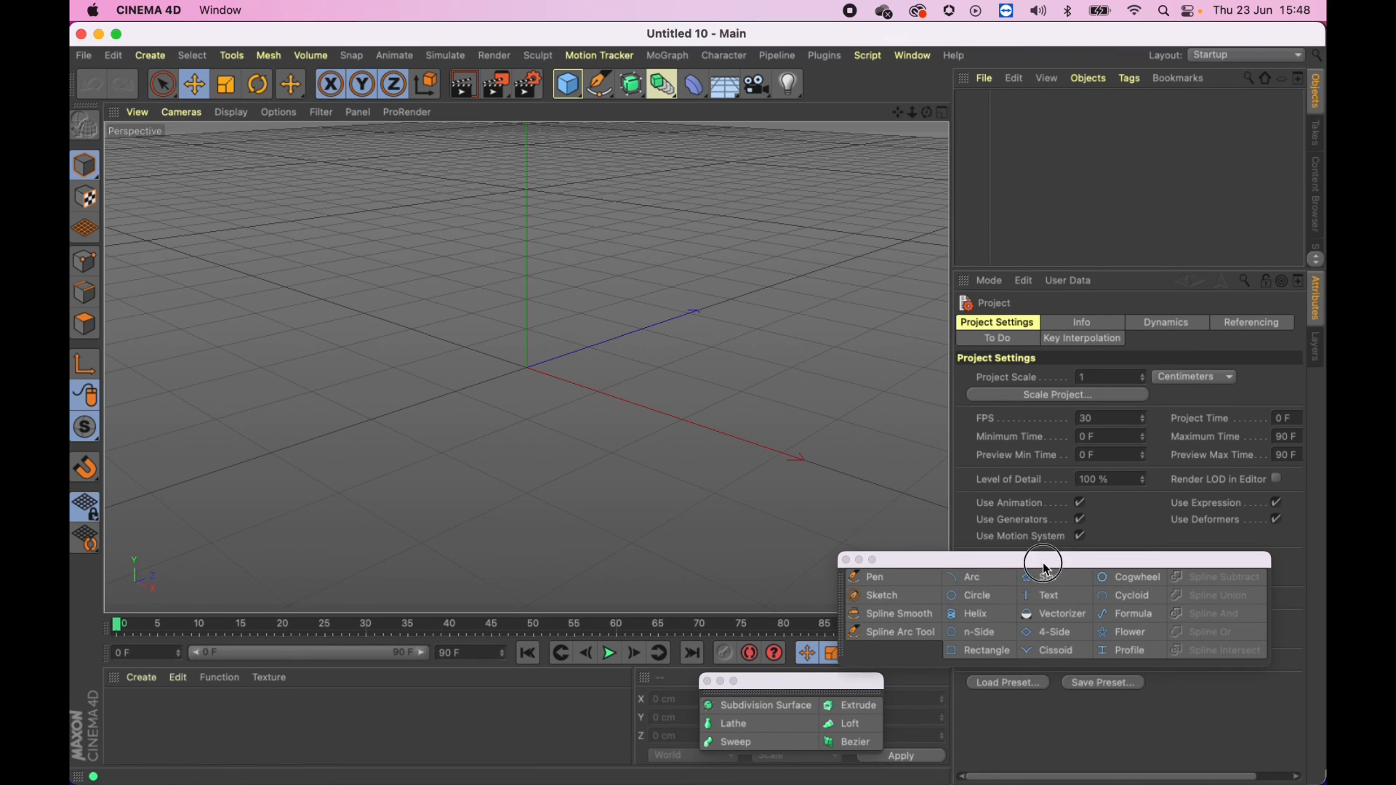
drag(1040, 561, 1066, 256)
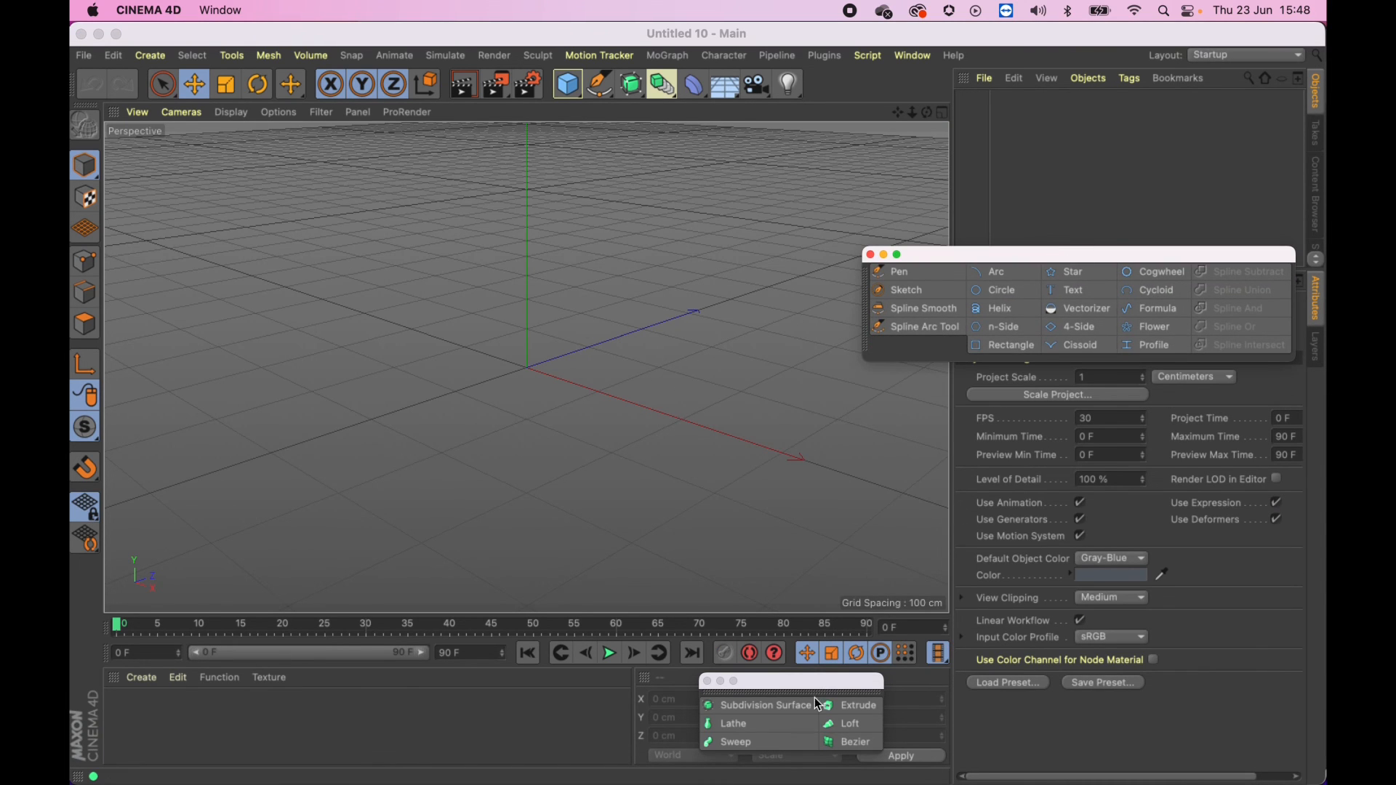